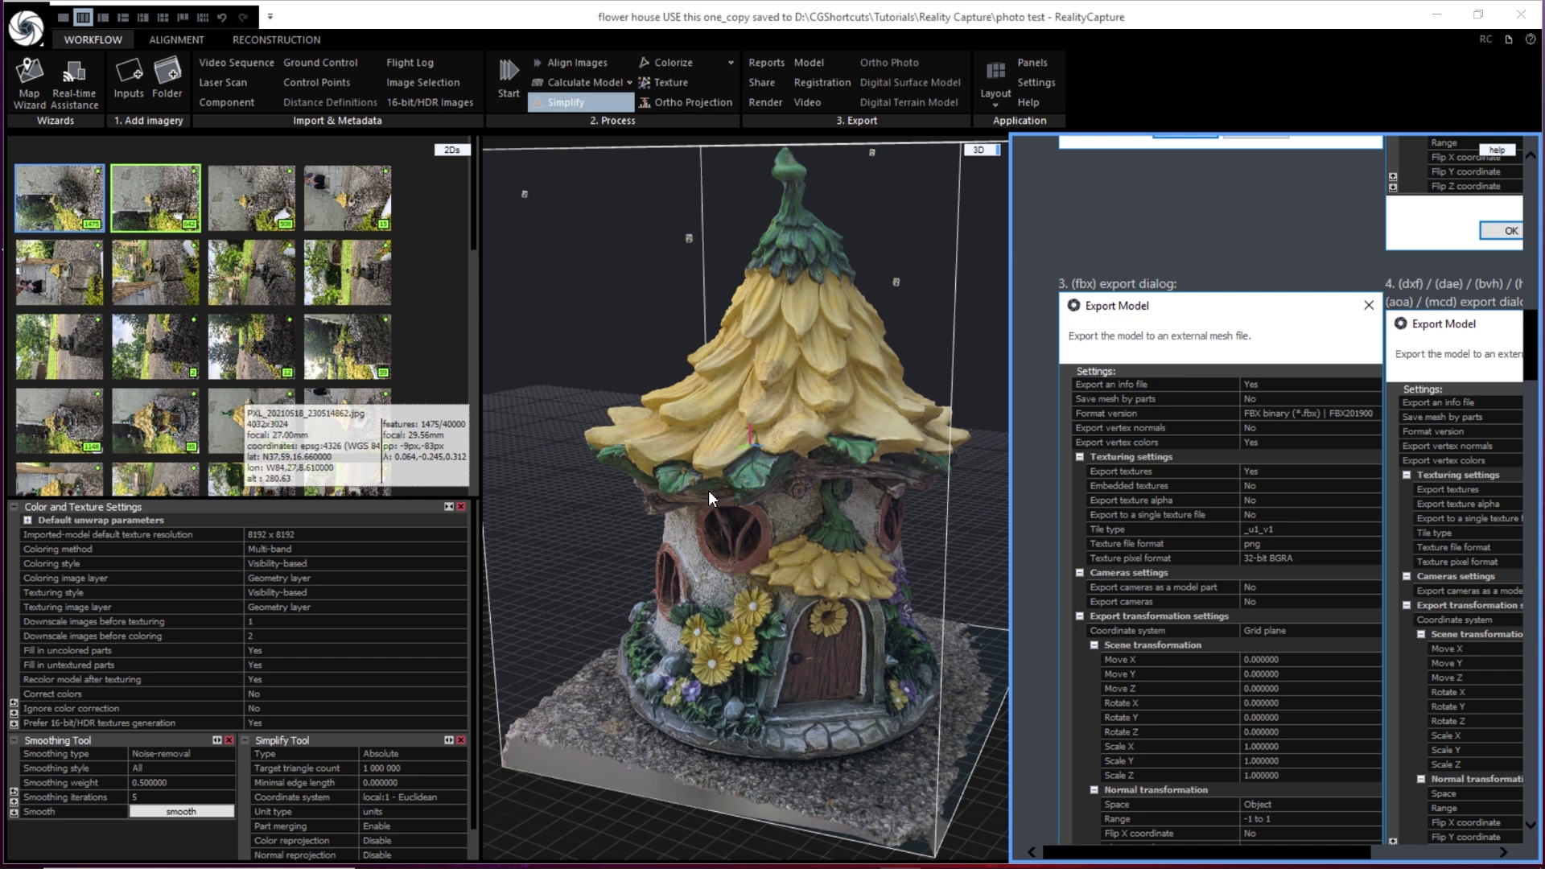
Spin the painted house model in the Capturing Reality web viewer to a new angle
{"action": "left_click_drag", "start_coordinate": [709, 493], "coordinate": [823, 504]}
{"action": "left_click", "coordinate": [765, 562]}
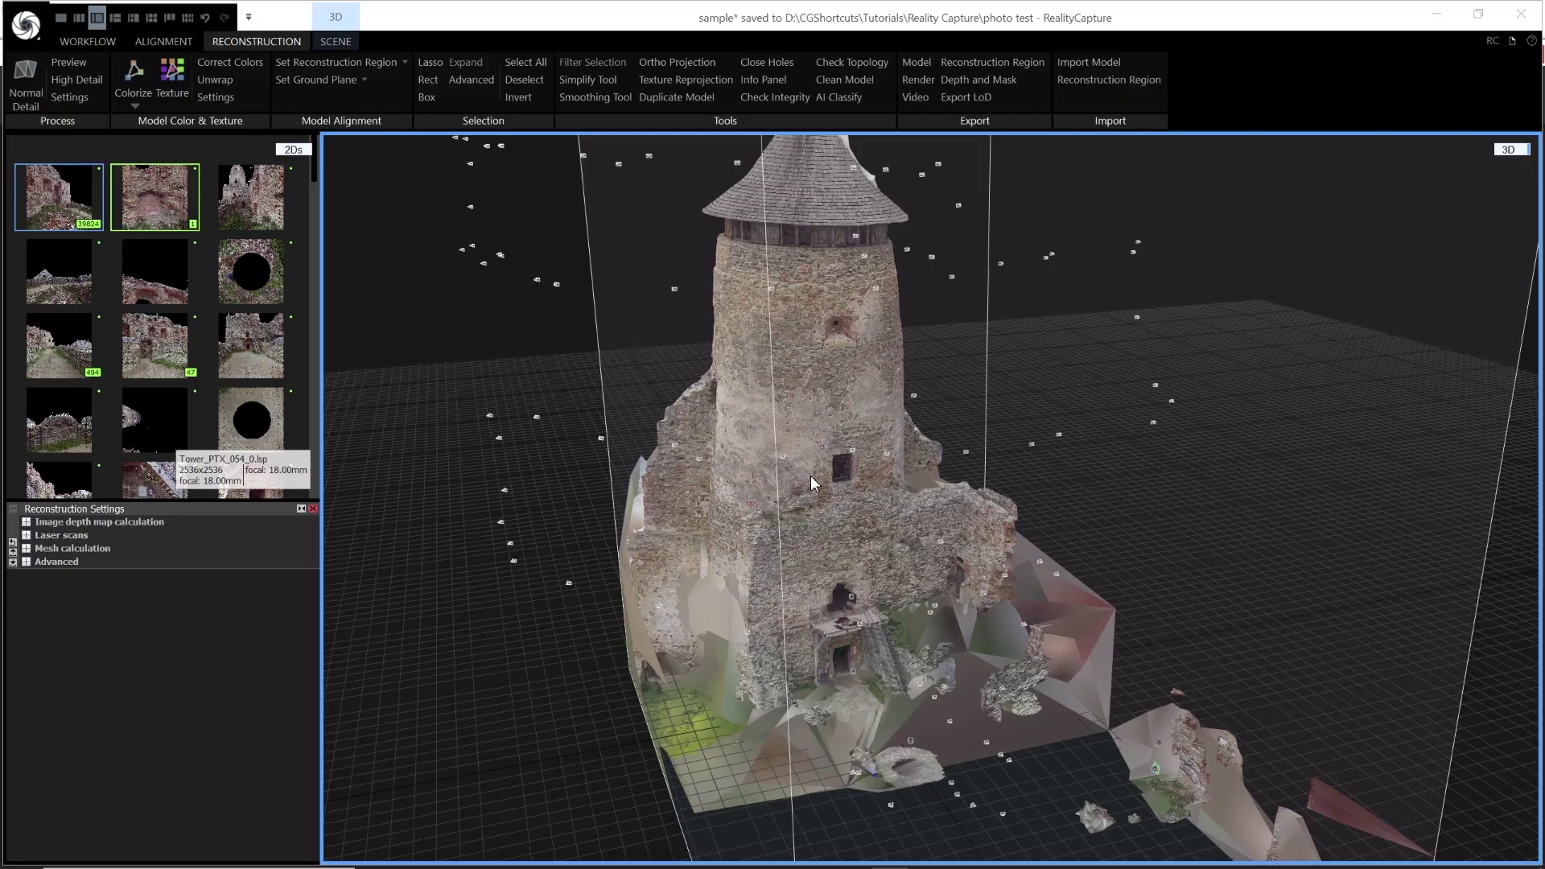
Orbit the stone tower model to a low angle below the grid, then play the demo footage
{"action": "left_click_drag", "start_coordinate": [895, 509], "coordinate": [887, 426]}
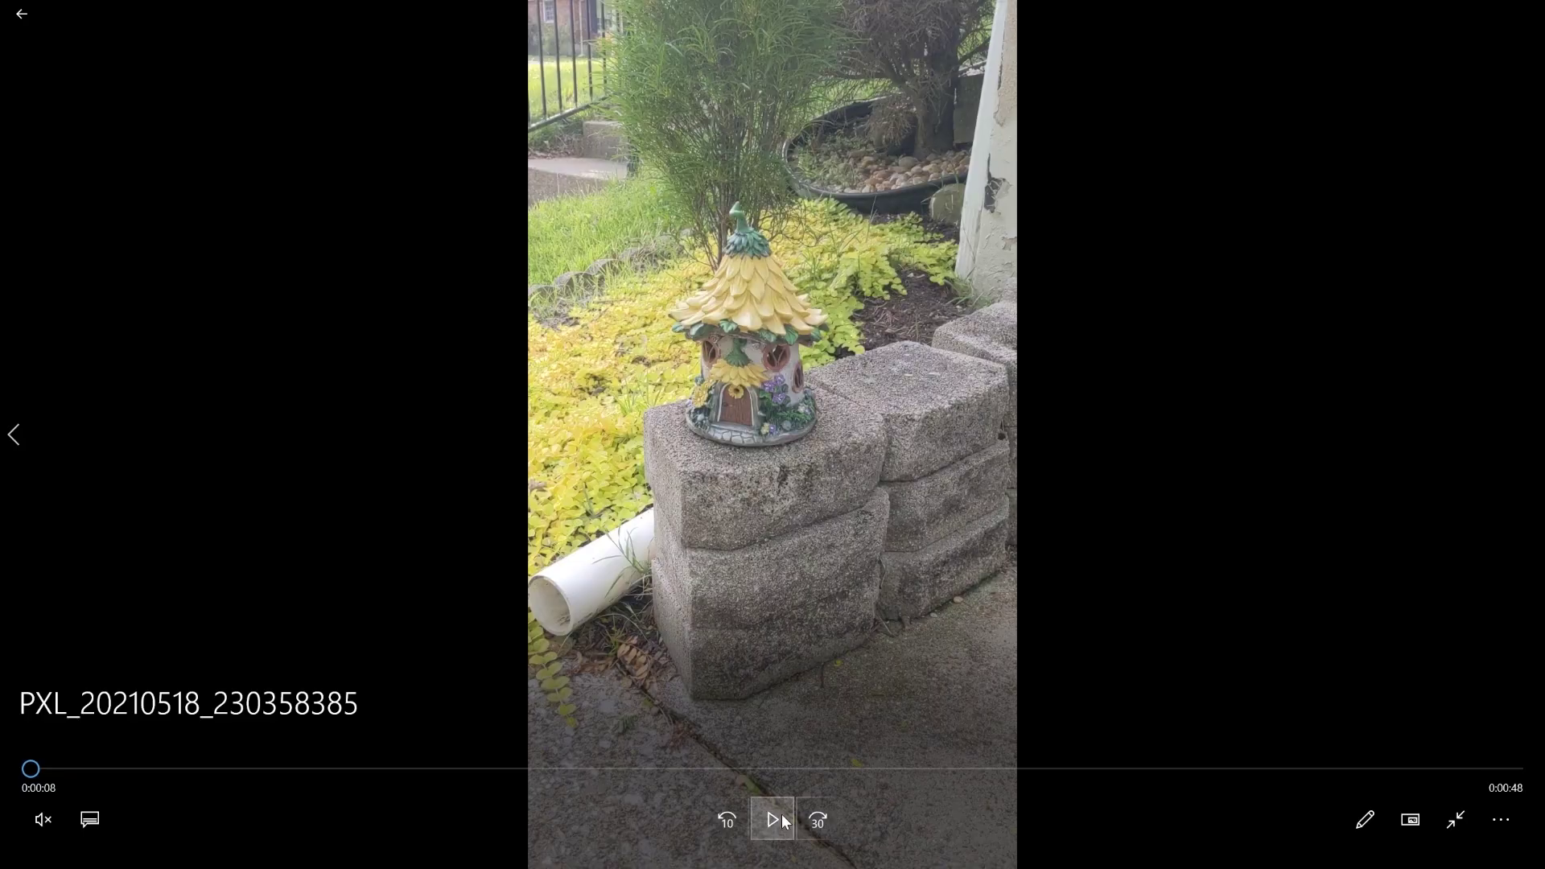
{"action": "left_click", "coordinate": [772, 819]}
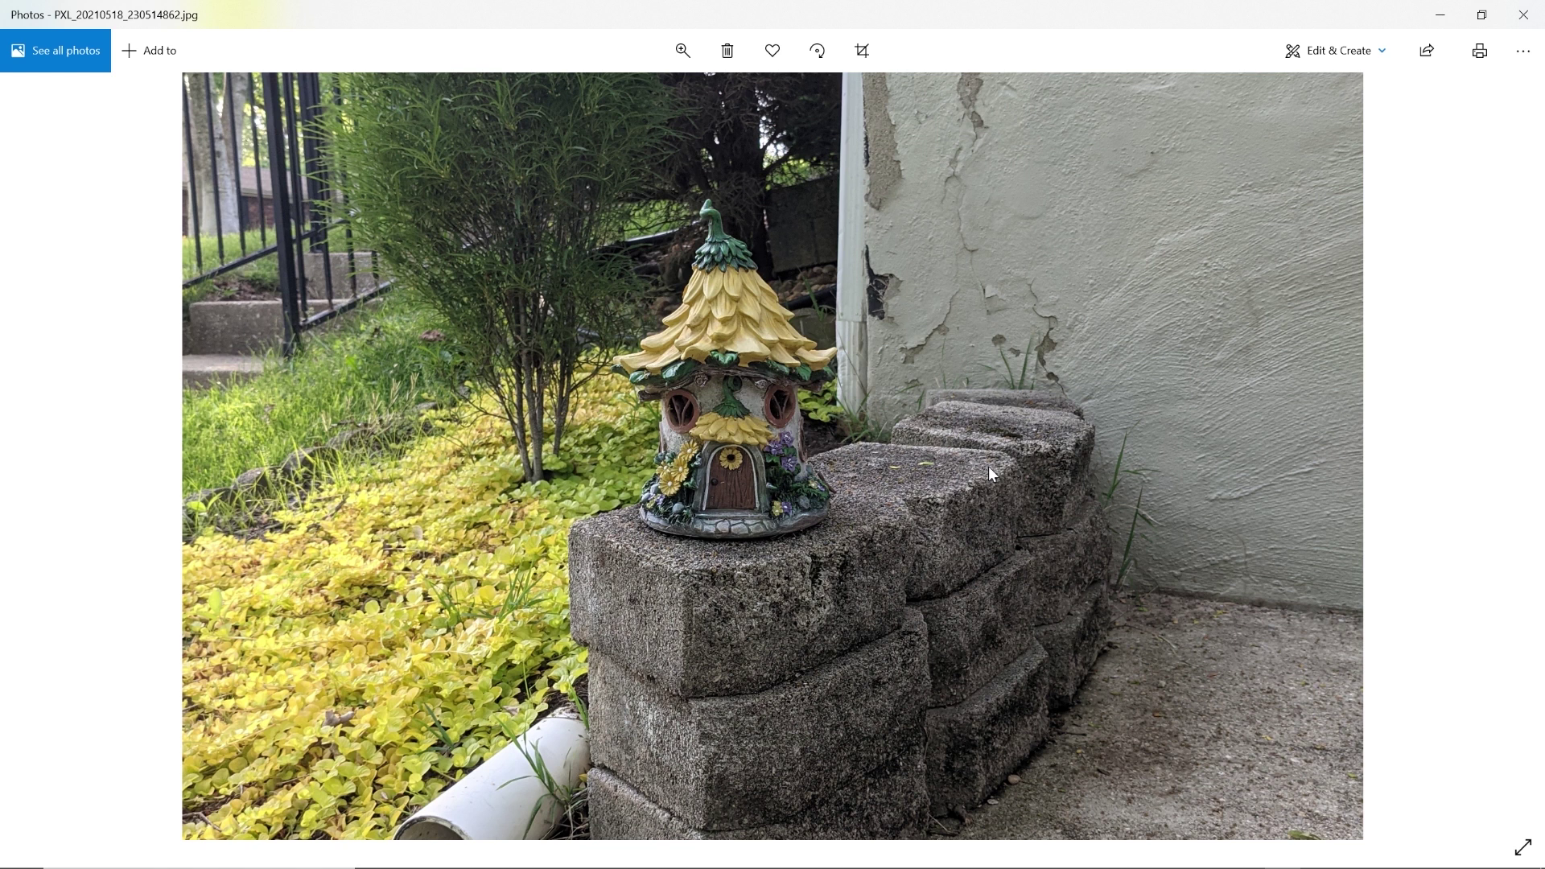
Browse through all the fairy house ornament photos until the final landscape shot
{"action": "left_click", "coordinate": [1505, 465]}
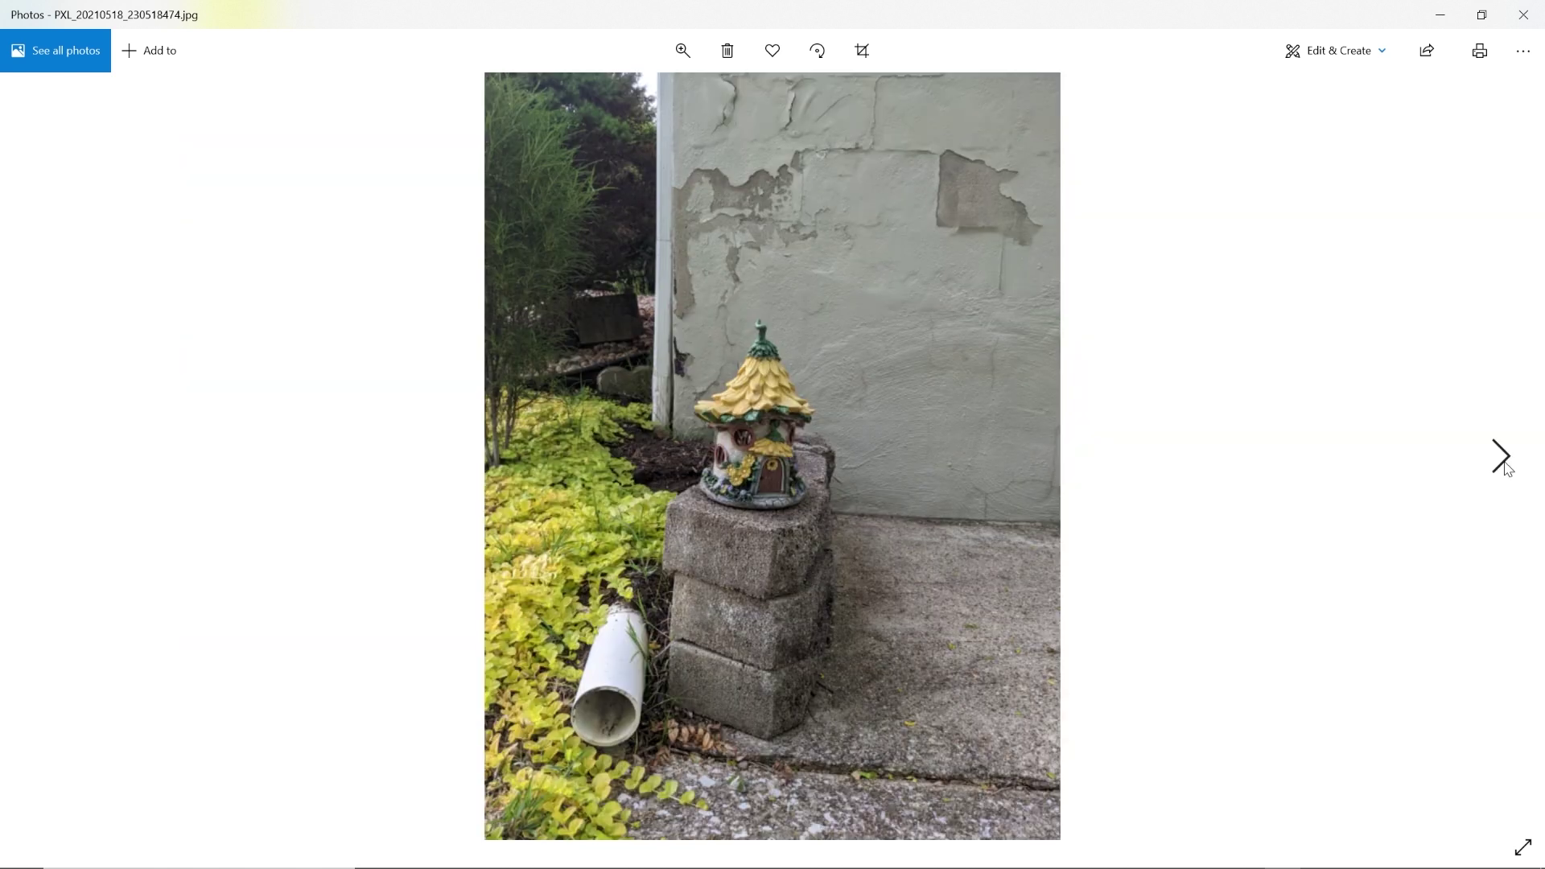
{"action": "left_click", "coordinate": [1505, 467]}
{"action": "left_click", "coordinate": [1505, 467]}
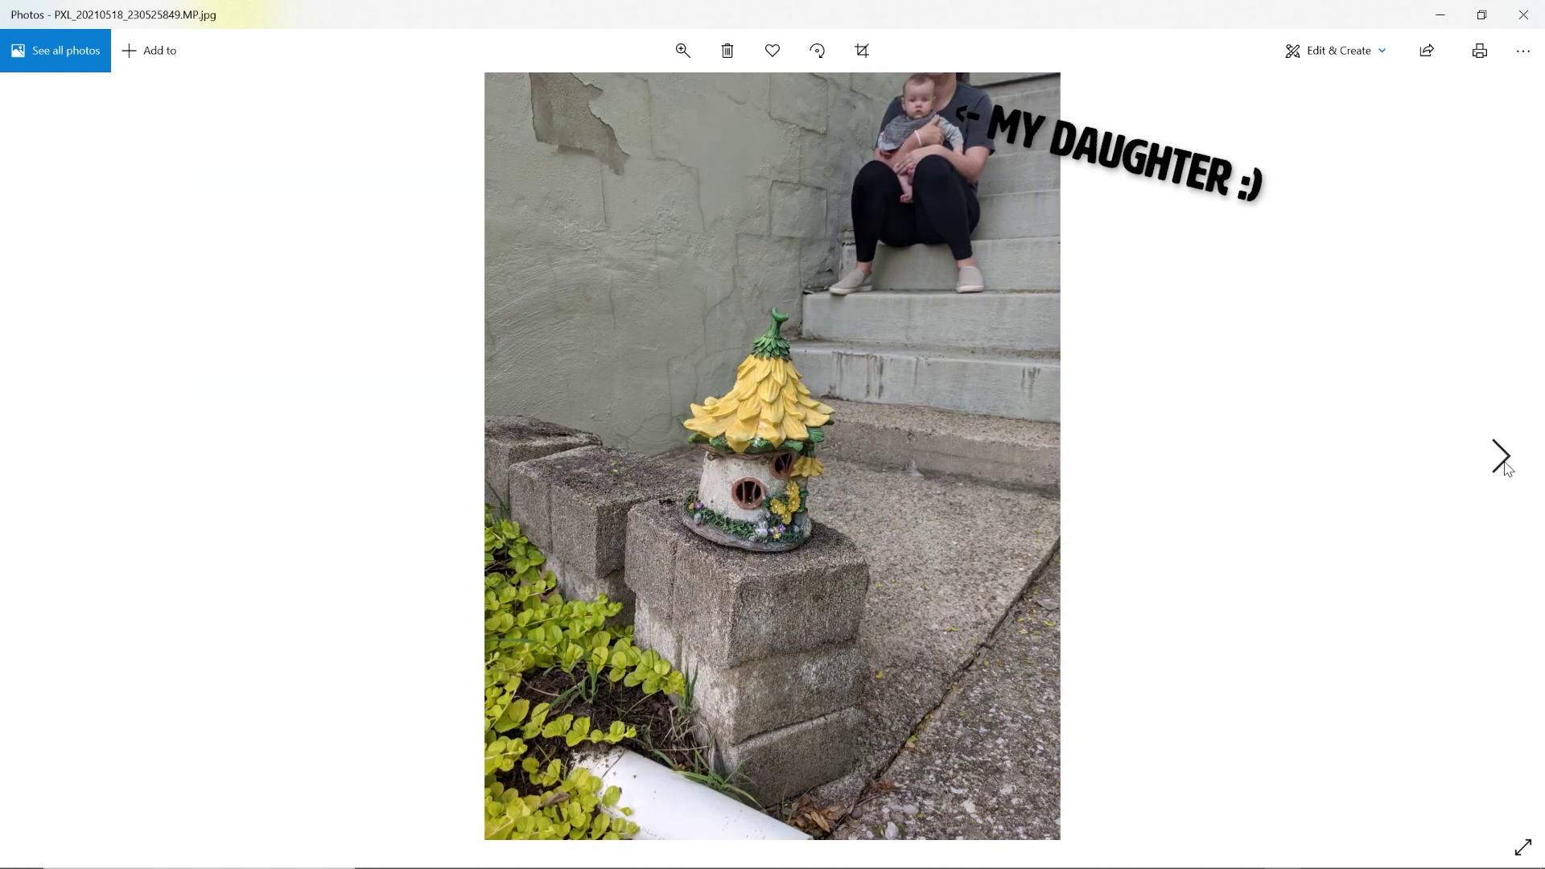
{"action": "left_click", "coordinate": [1505, 466]}
{"action": "left_click", "coordinate": [1505, 467]}
{"action": "left_click", "coordinate": [1503, 466]}
{"action": "left_click", "coordinate": [1503, 467]}
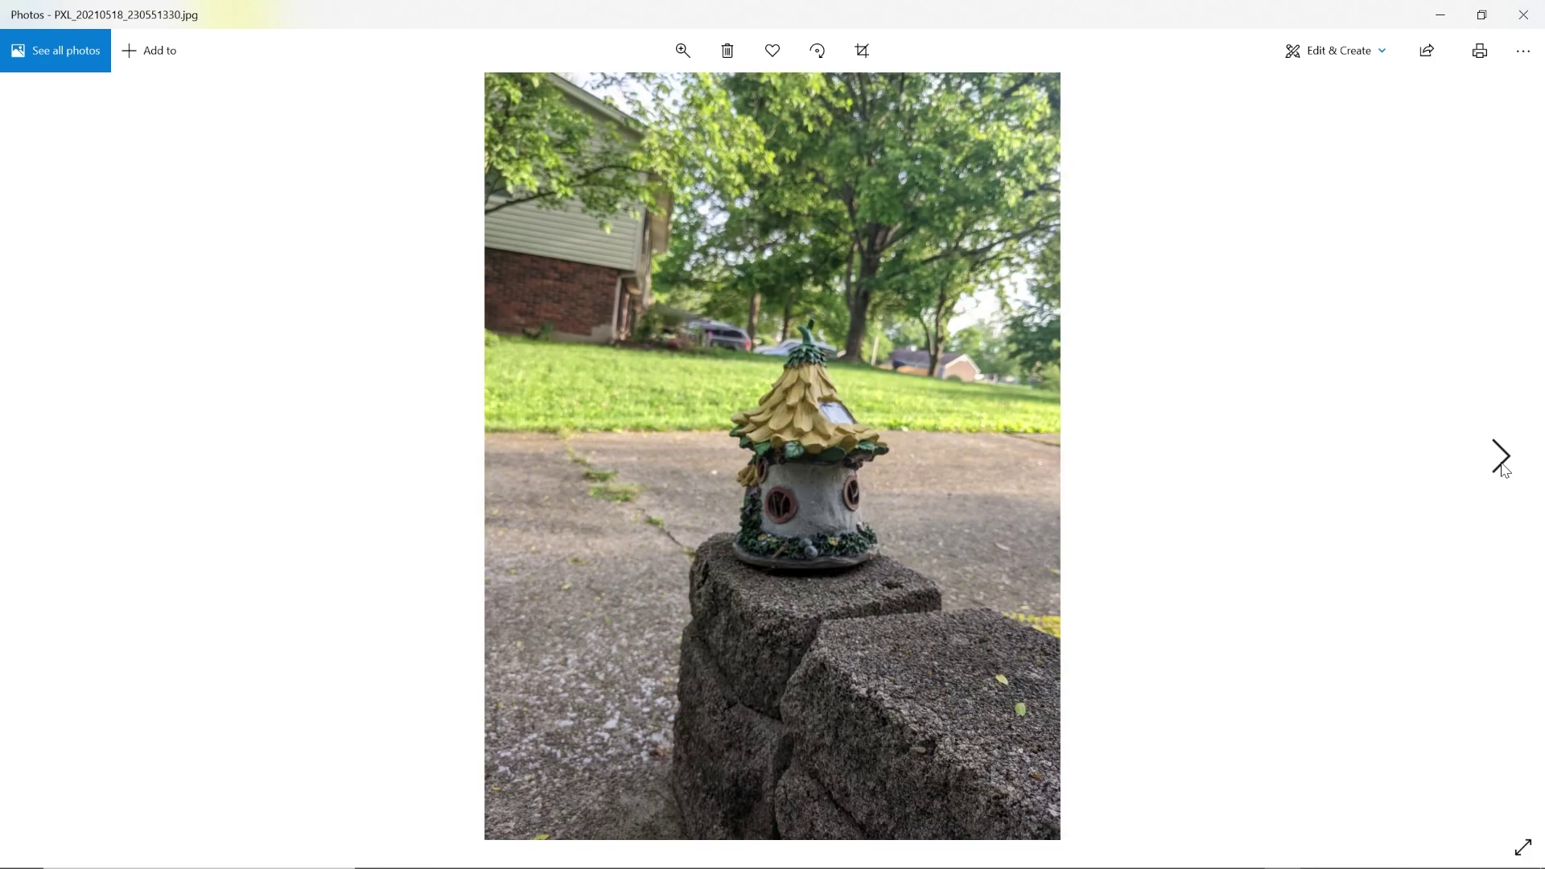
{"action": "left_click", "coordinate": [1503, 466]}
{"action": "left_click", "coordinate": [1503, 467]}
{"action": "left_click", "coordinate": [1503, 467]}
{"action": "left_click", "coordinate": [1503, 466]}
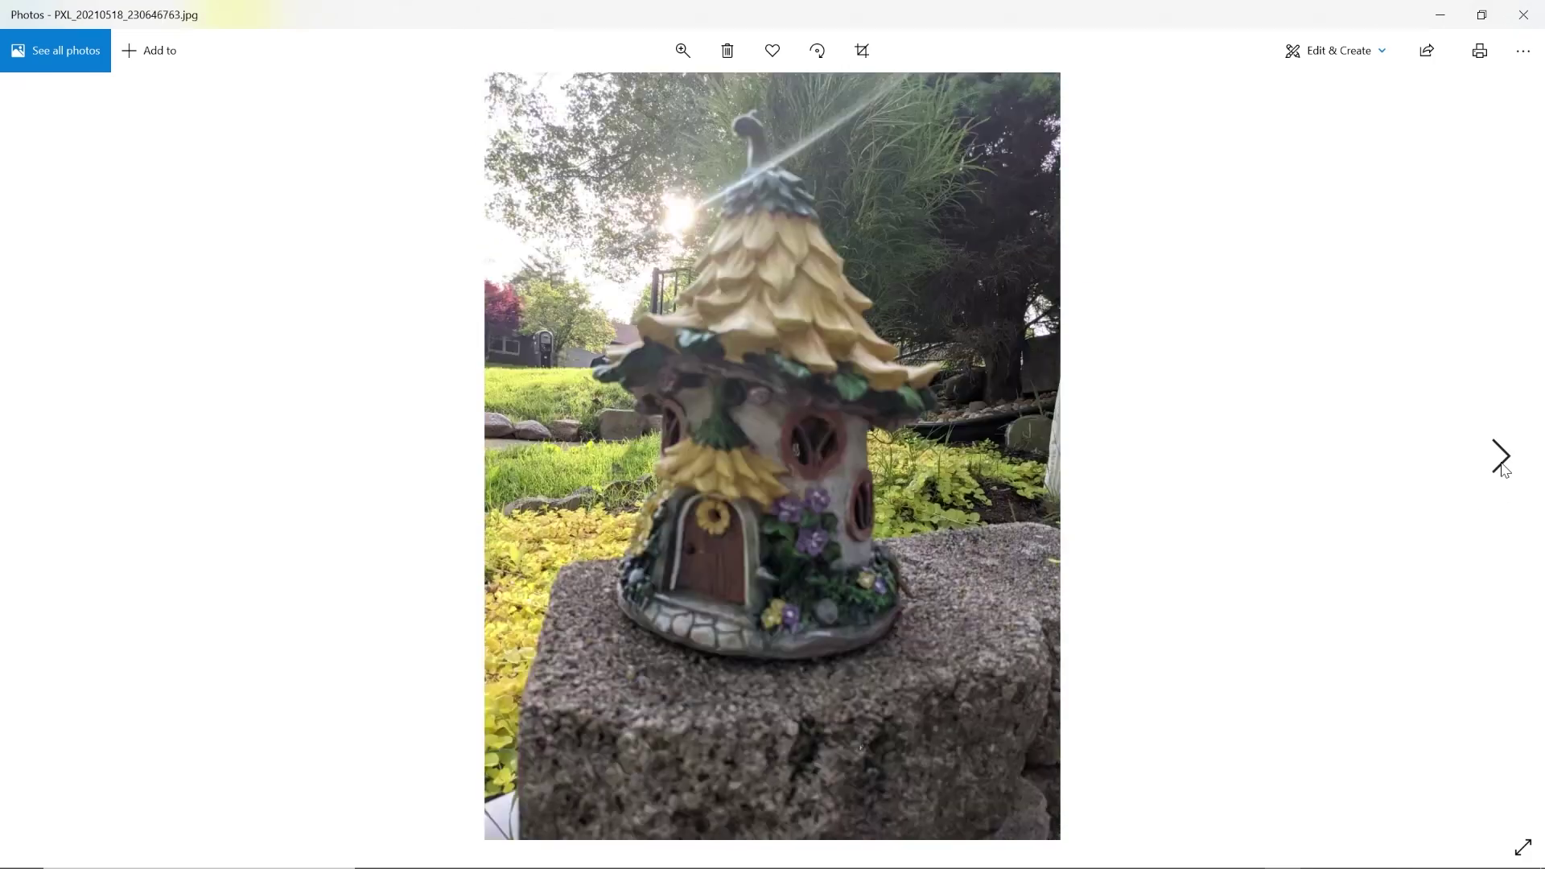
{"action": "left_click", "coordinate": [1503, 466]}
{"action": "left_click", "coordinate": [1503, 467]}
{"action": "left_click", "coordinate": [1503, 467]}
{"action": "left_click", "coordinate": [1503, 467]}
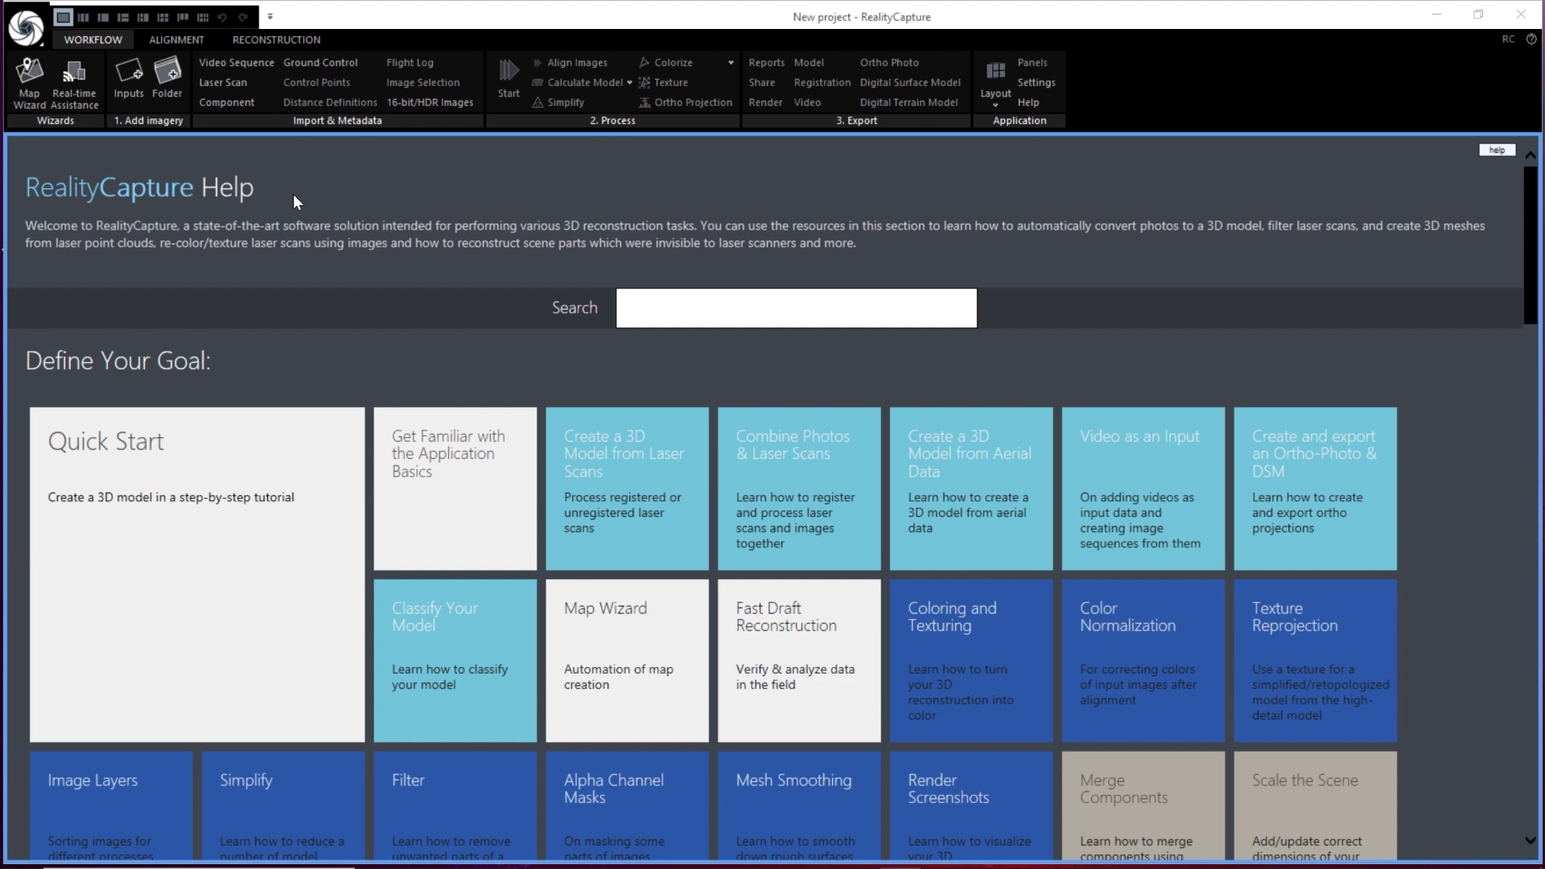
Import every image from the Flower house folder, subfolders included, through Quick Start's Folder option
{"action": "left_click", "coordinate": [171, 496]}
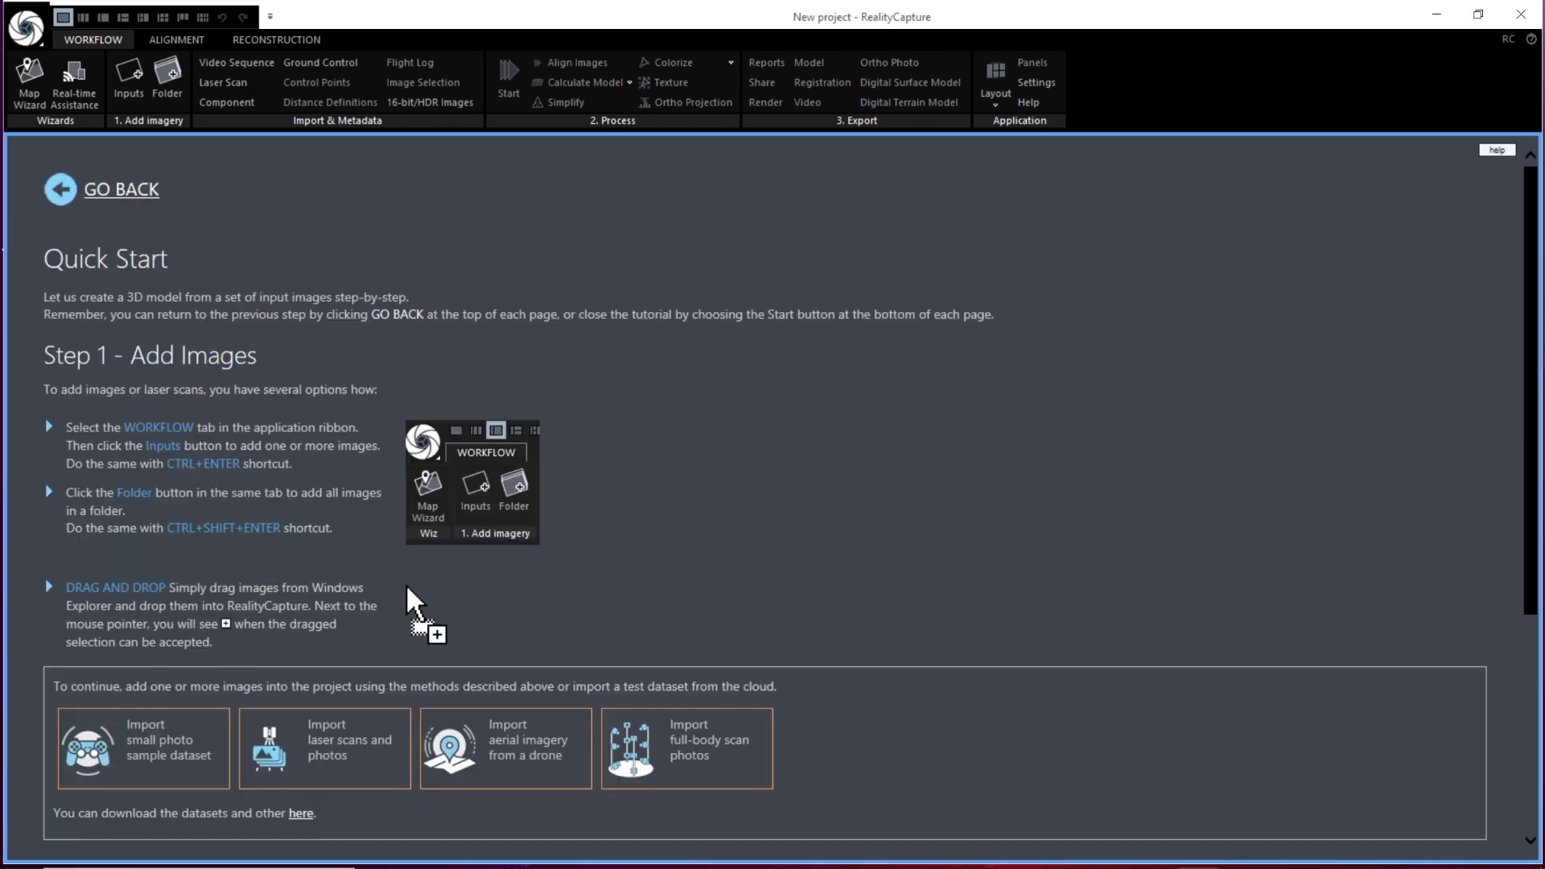
{"action": "left_click", "coordinate": [169, 89]}
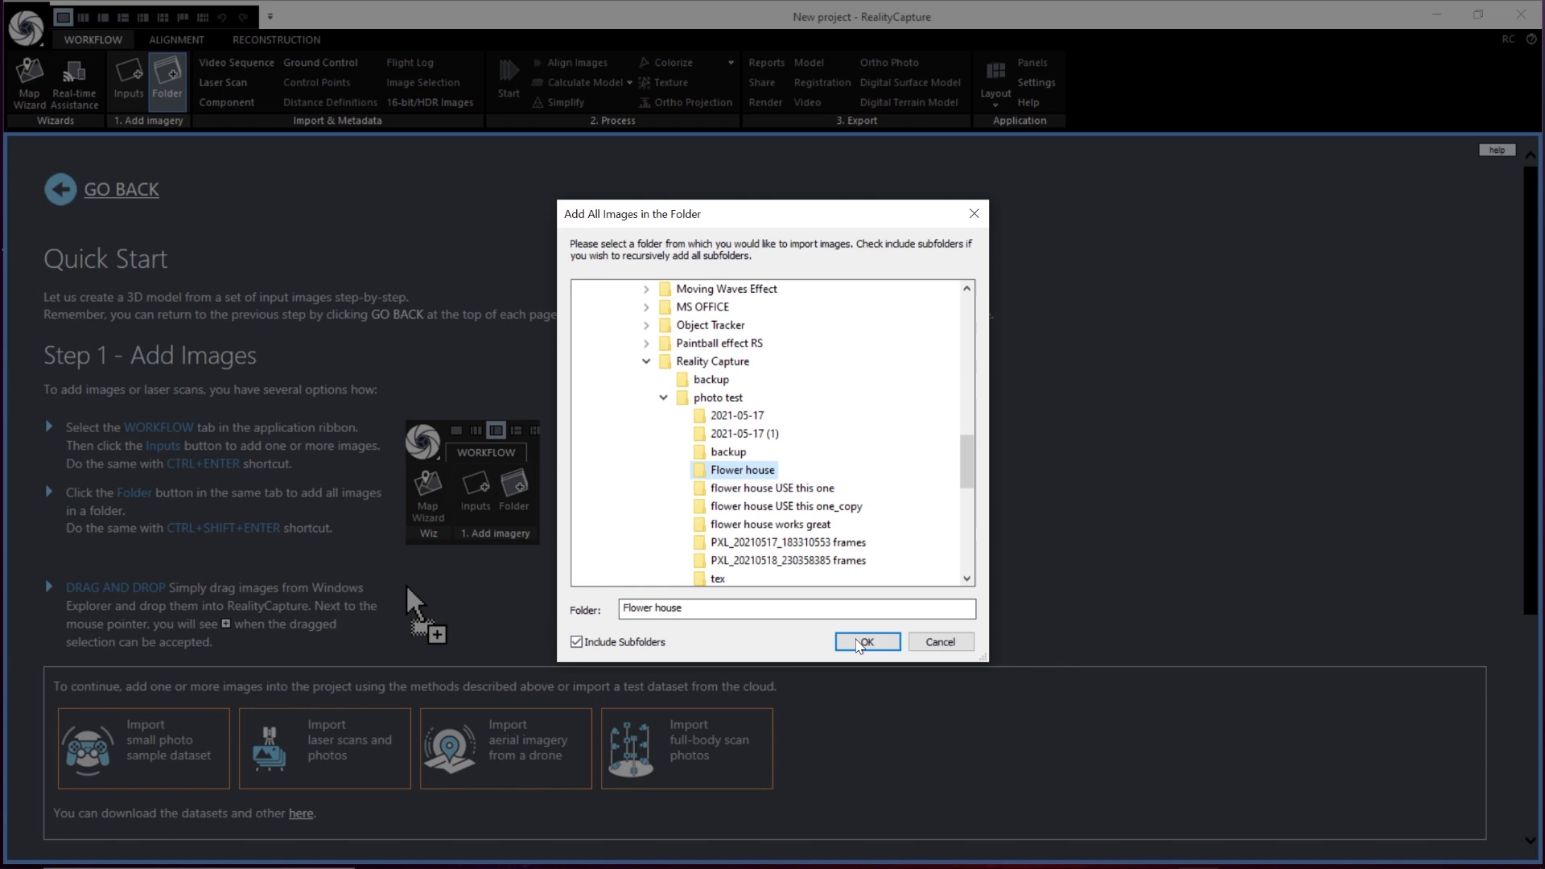
{"action": "left_click", "coordinate": [865, 643]}
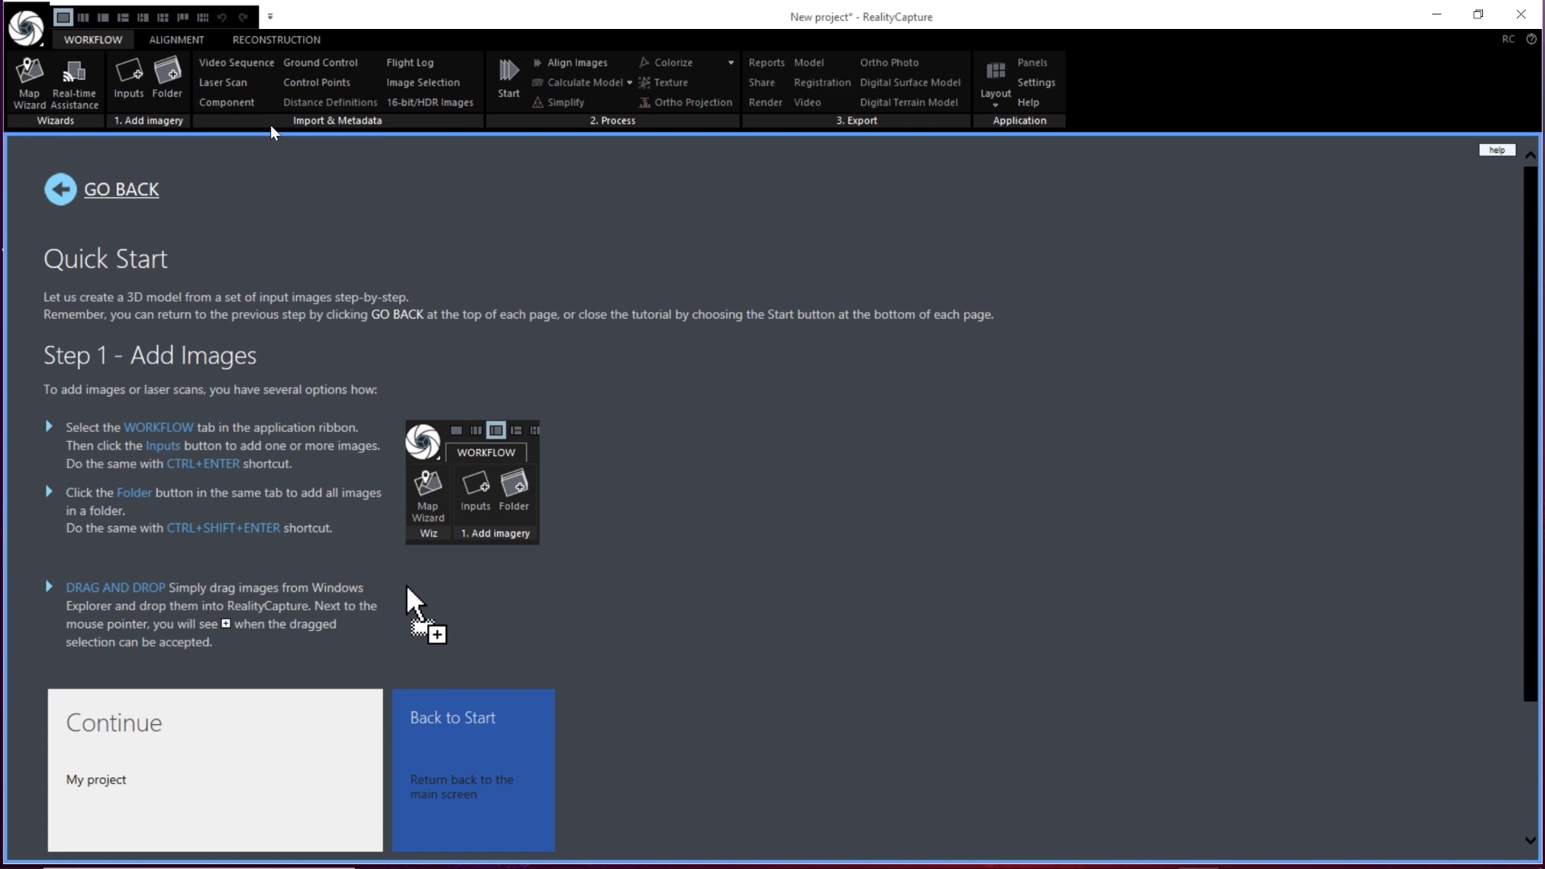
Switch to the 1+1+1 layout, then to 1+1 showing only the 2Ds and 3D panes
{"action": "left_click", "coordinate": [994, 95]}
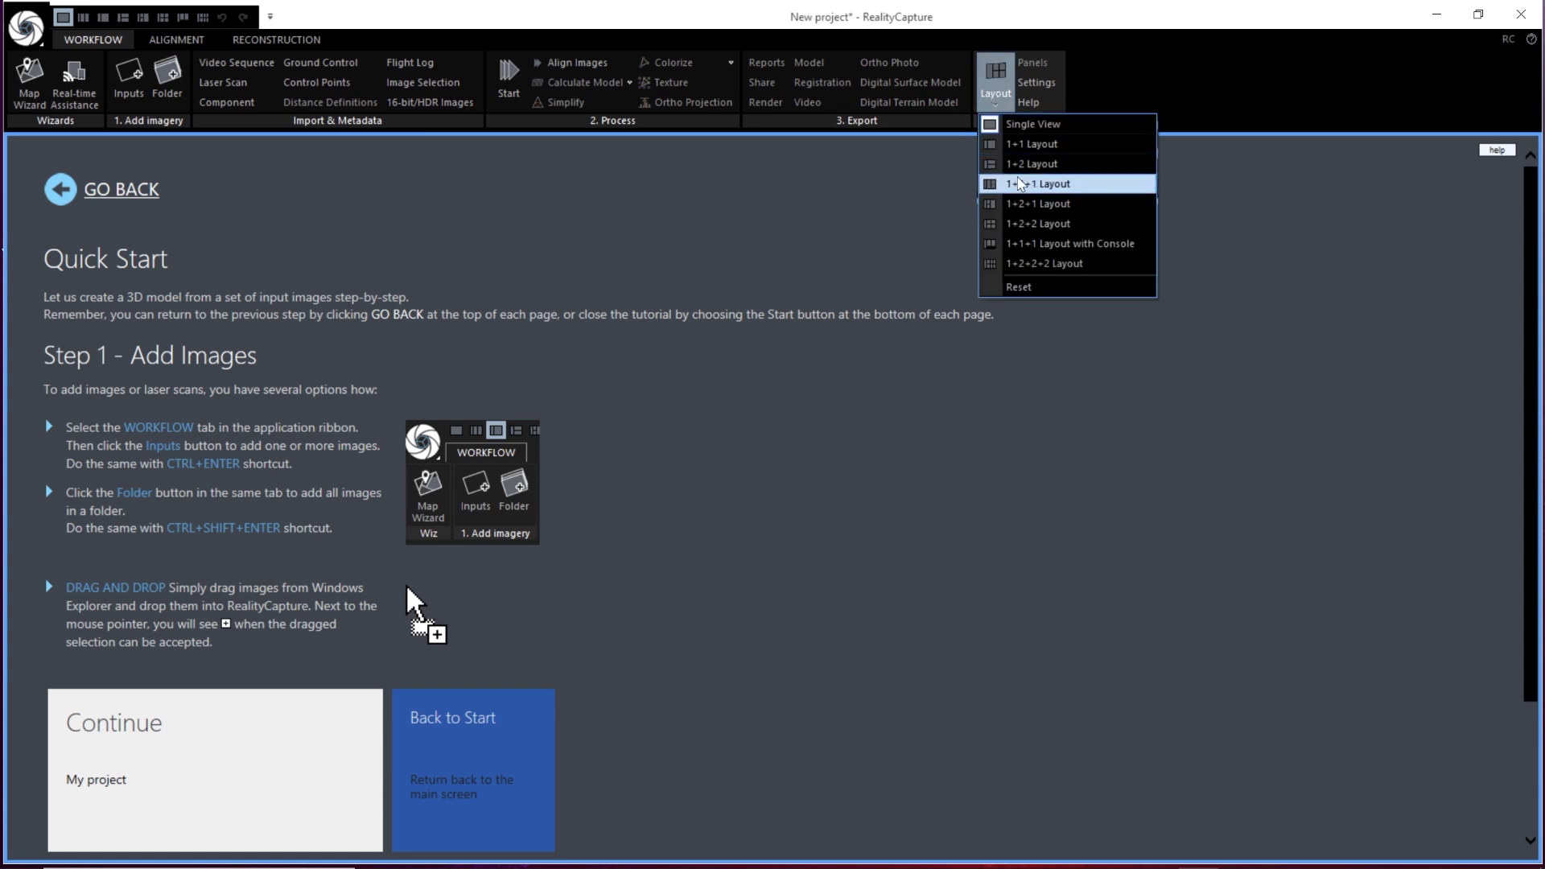
{"action": "left_click", "coordinate": [1068, 185]}
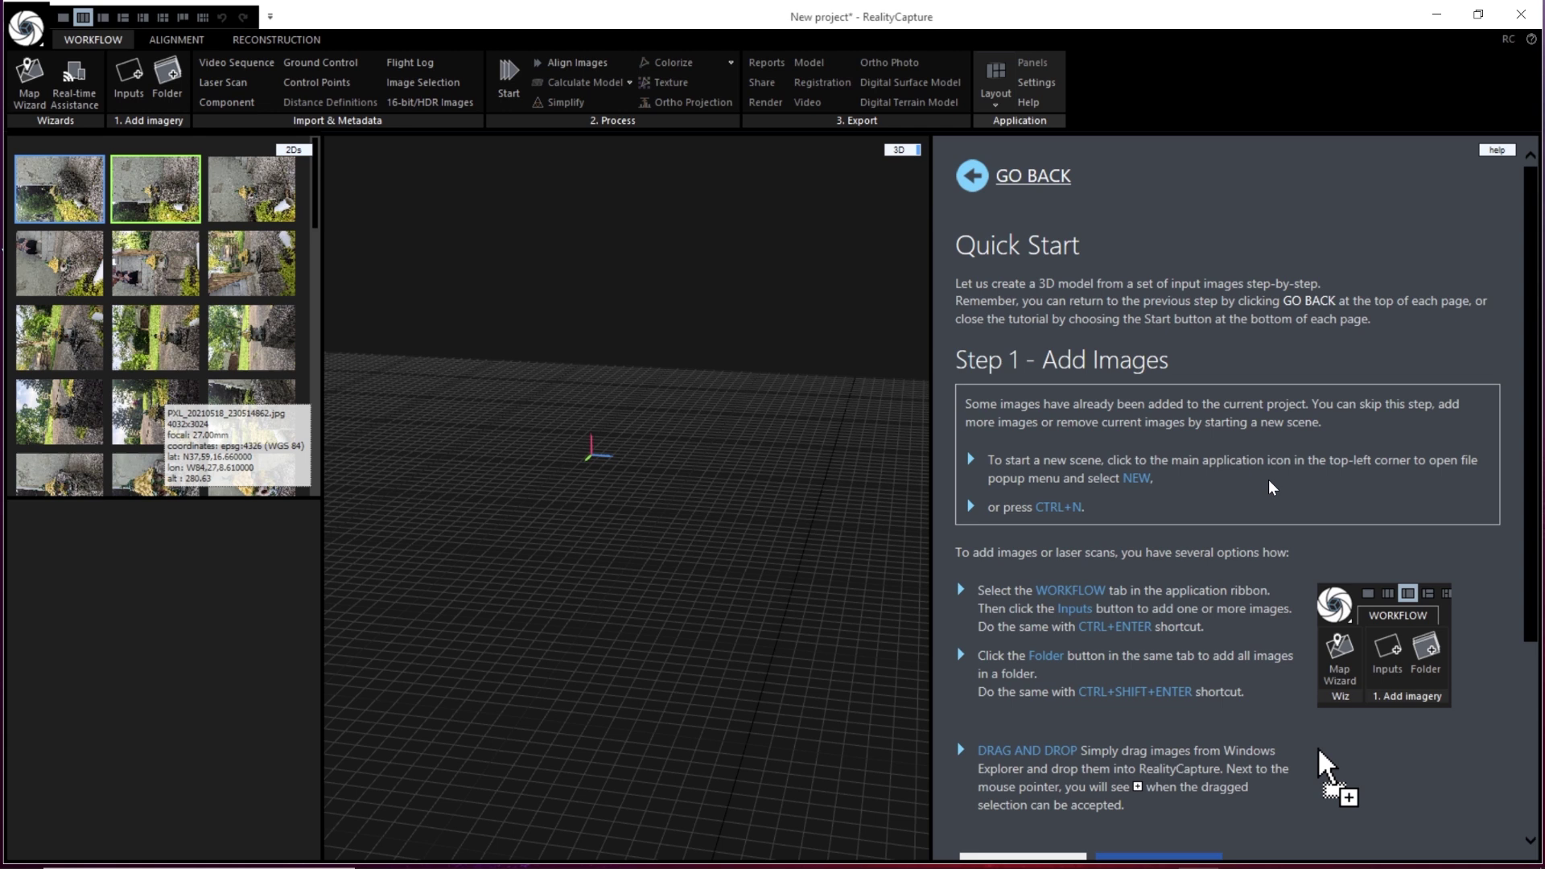
{"action": "scroll", "coordinate": [1266, 490], "scroll_direction": "down", "scroll_amount": 3}
{"action": "left_click", "coordinate": [1147, 620]}
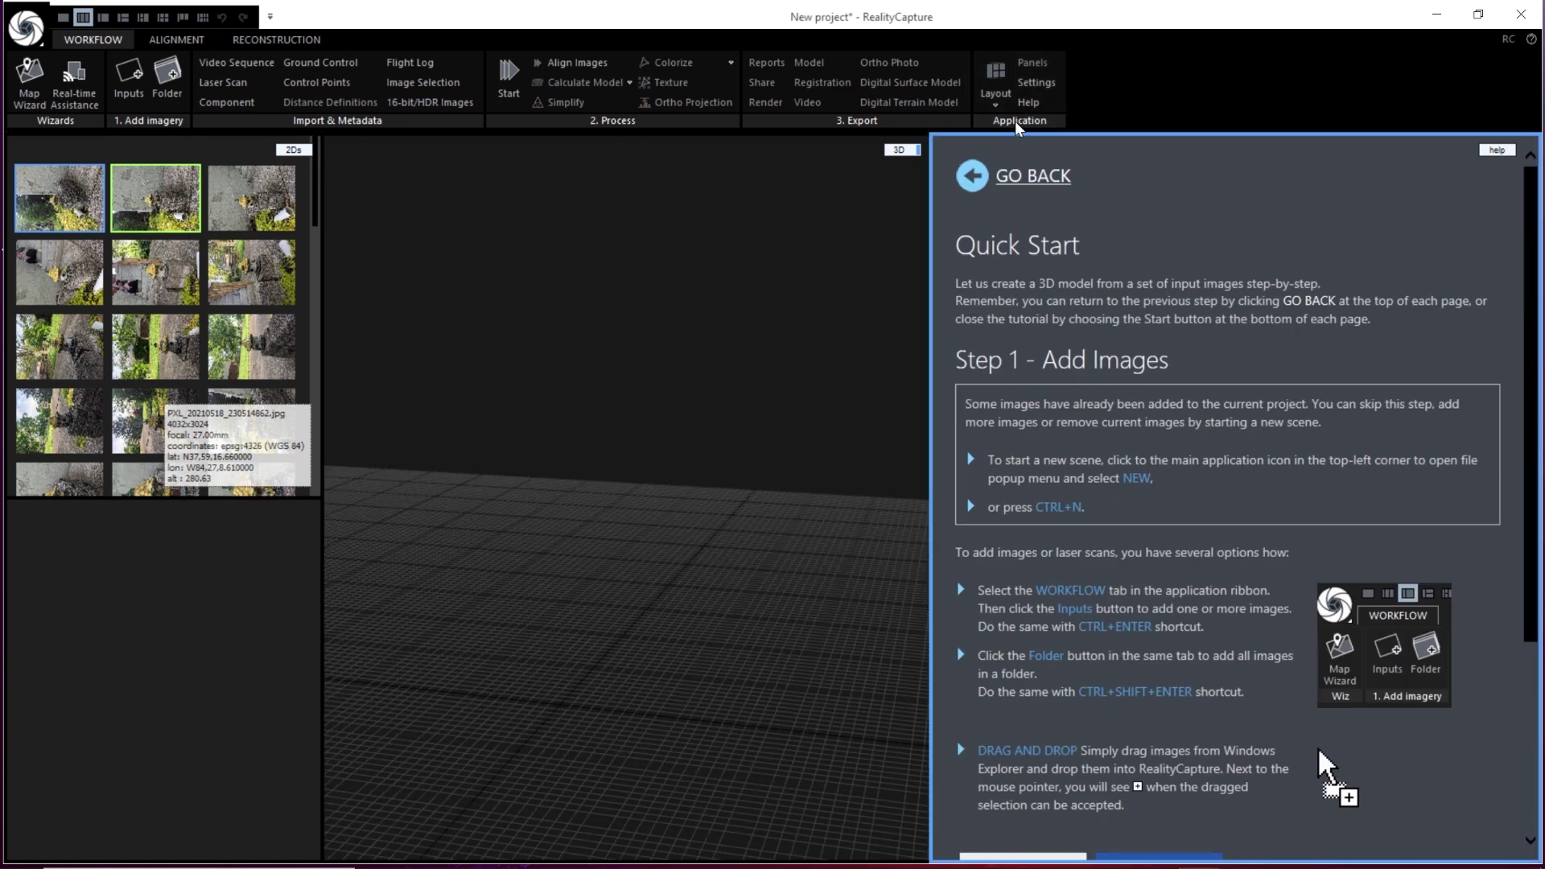
{"action": "left_click", "coordinate": [995, 84]}
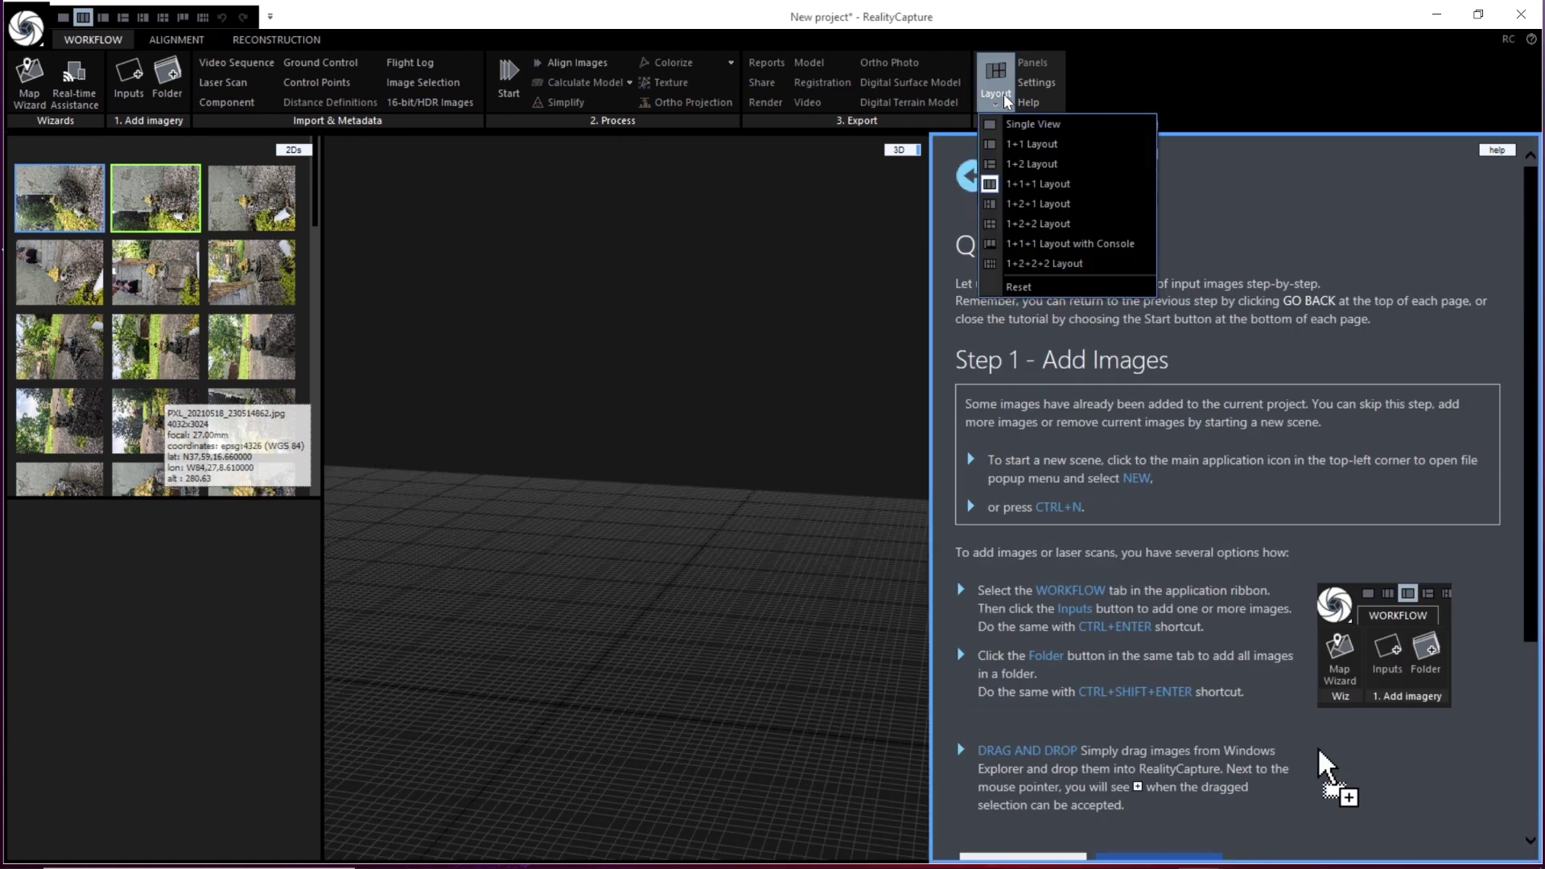
{"action": "left_click", "coordinate": [1036, 148]}
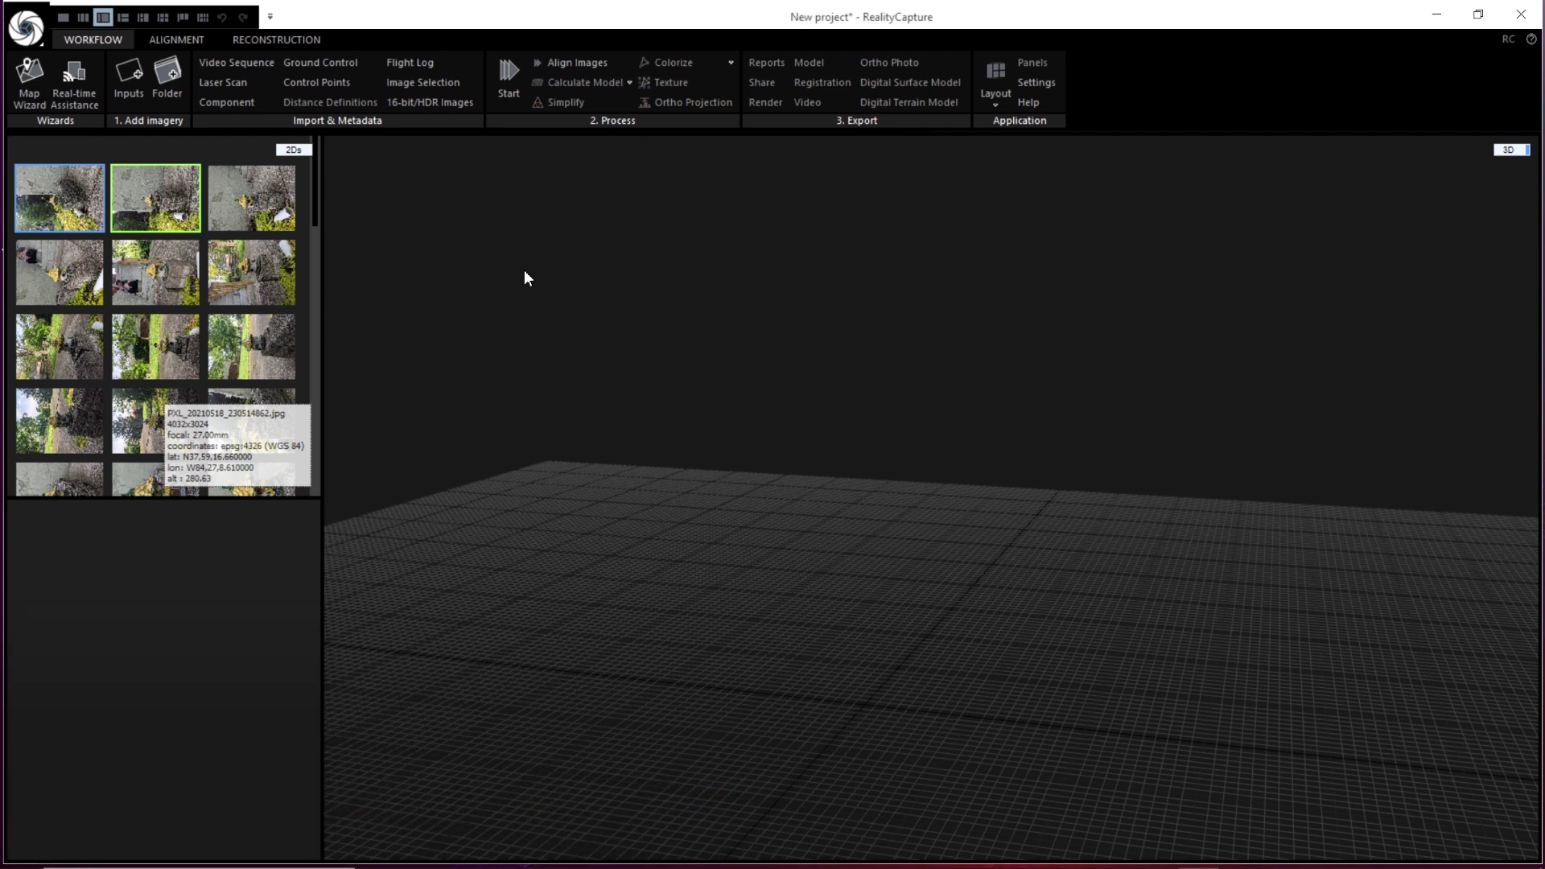
Run Align Images on the photos and orbit the sparse point cloud toward the statue
{"action": "left_click", "coordinate": [155, 40]}
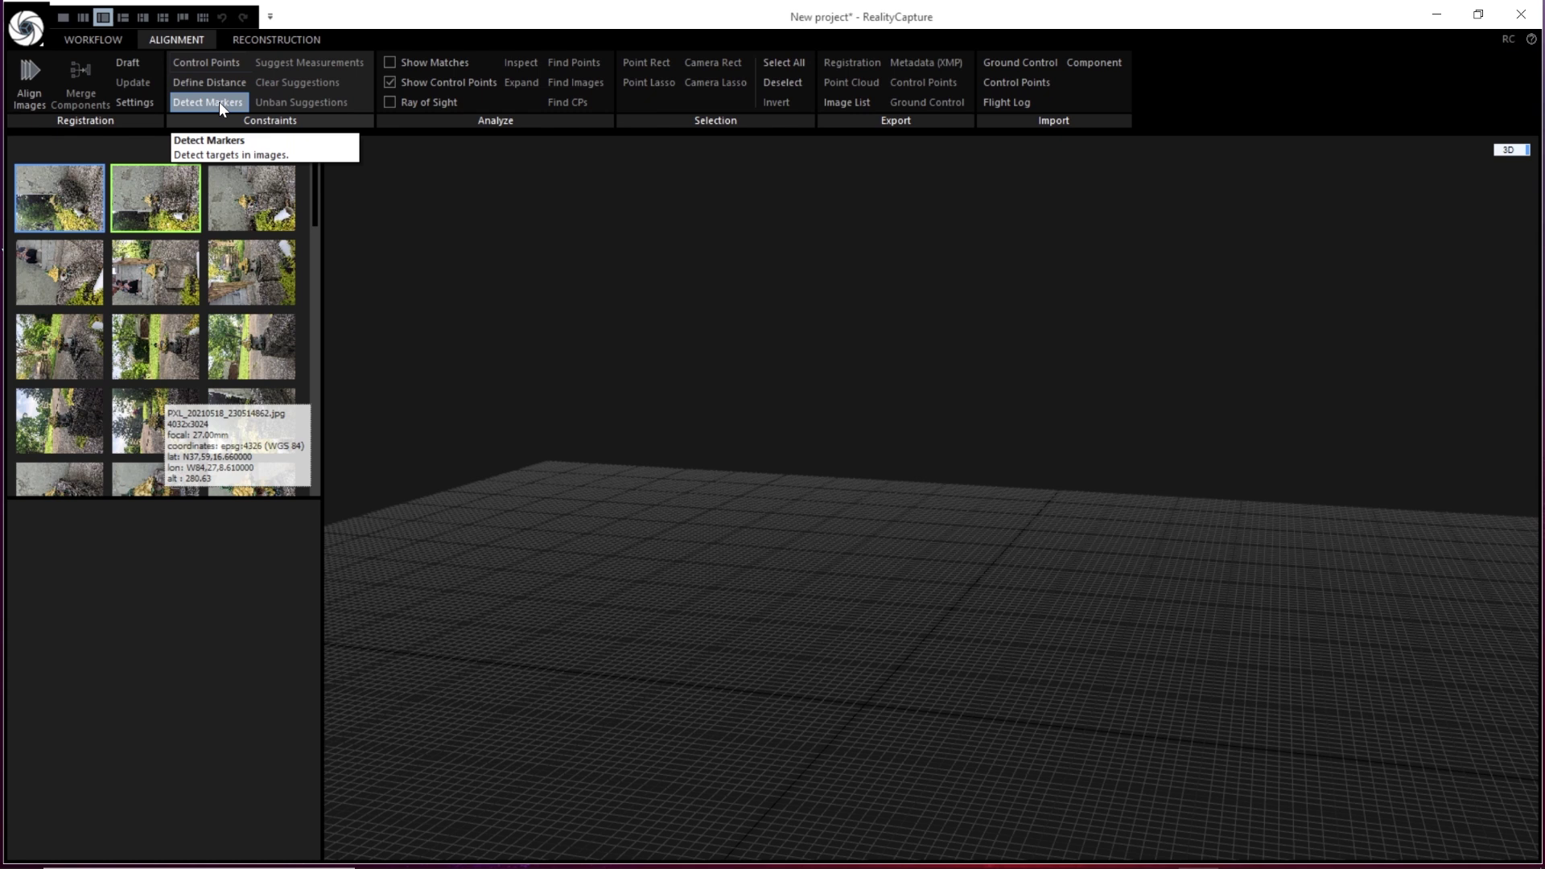
{"action": "left_click", "coordinate": [37, 77]}
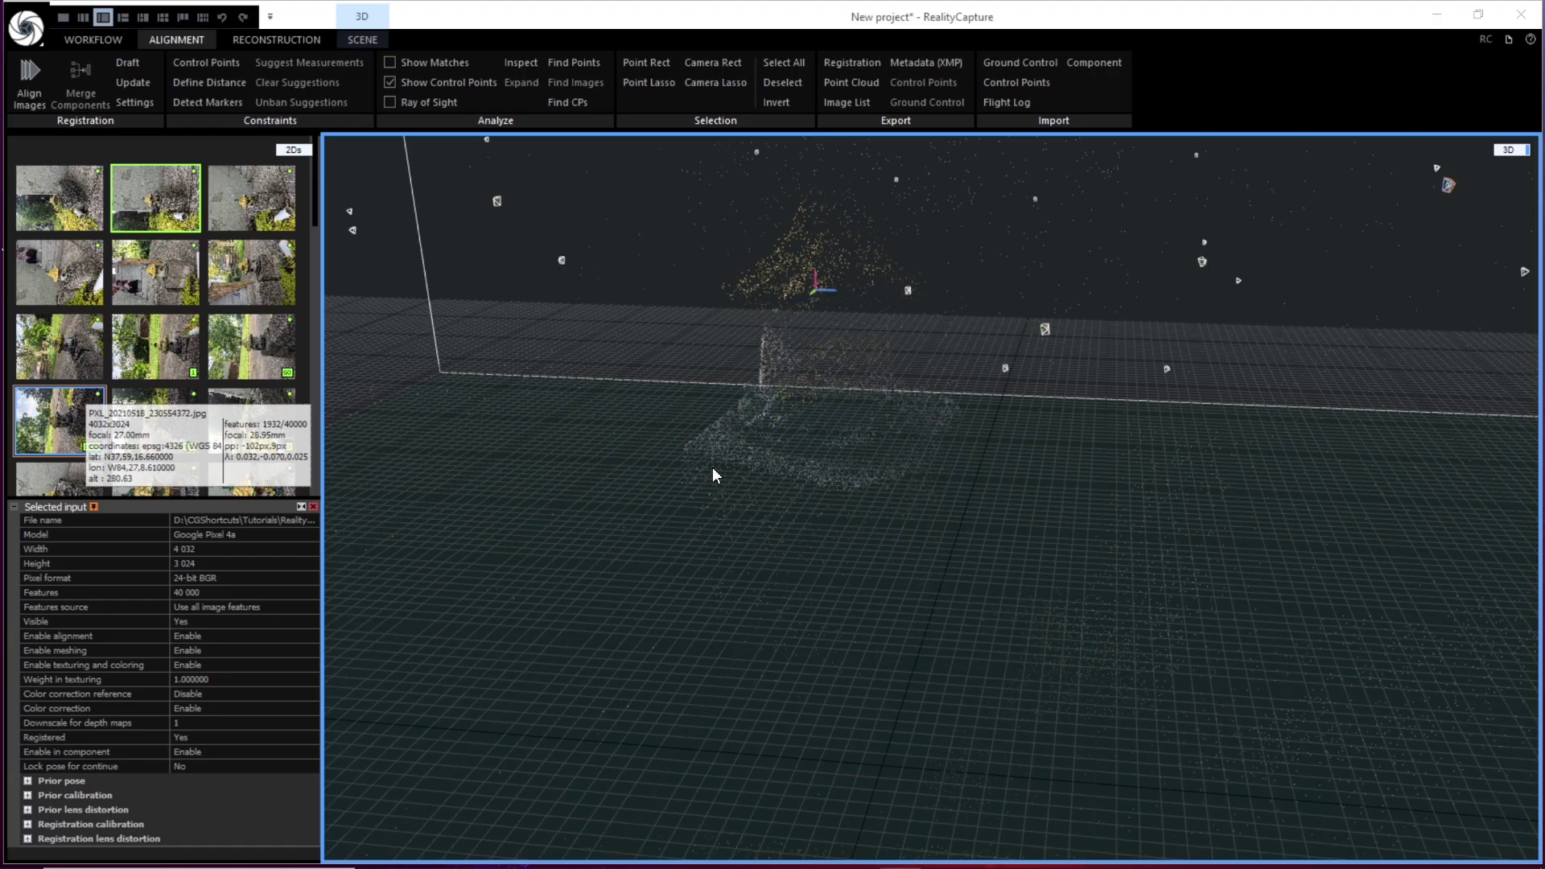
{"action": "left_click_drag", "start_coordinate": [856, 400], "coordinate": [845, 360]}
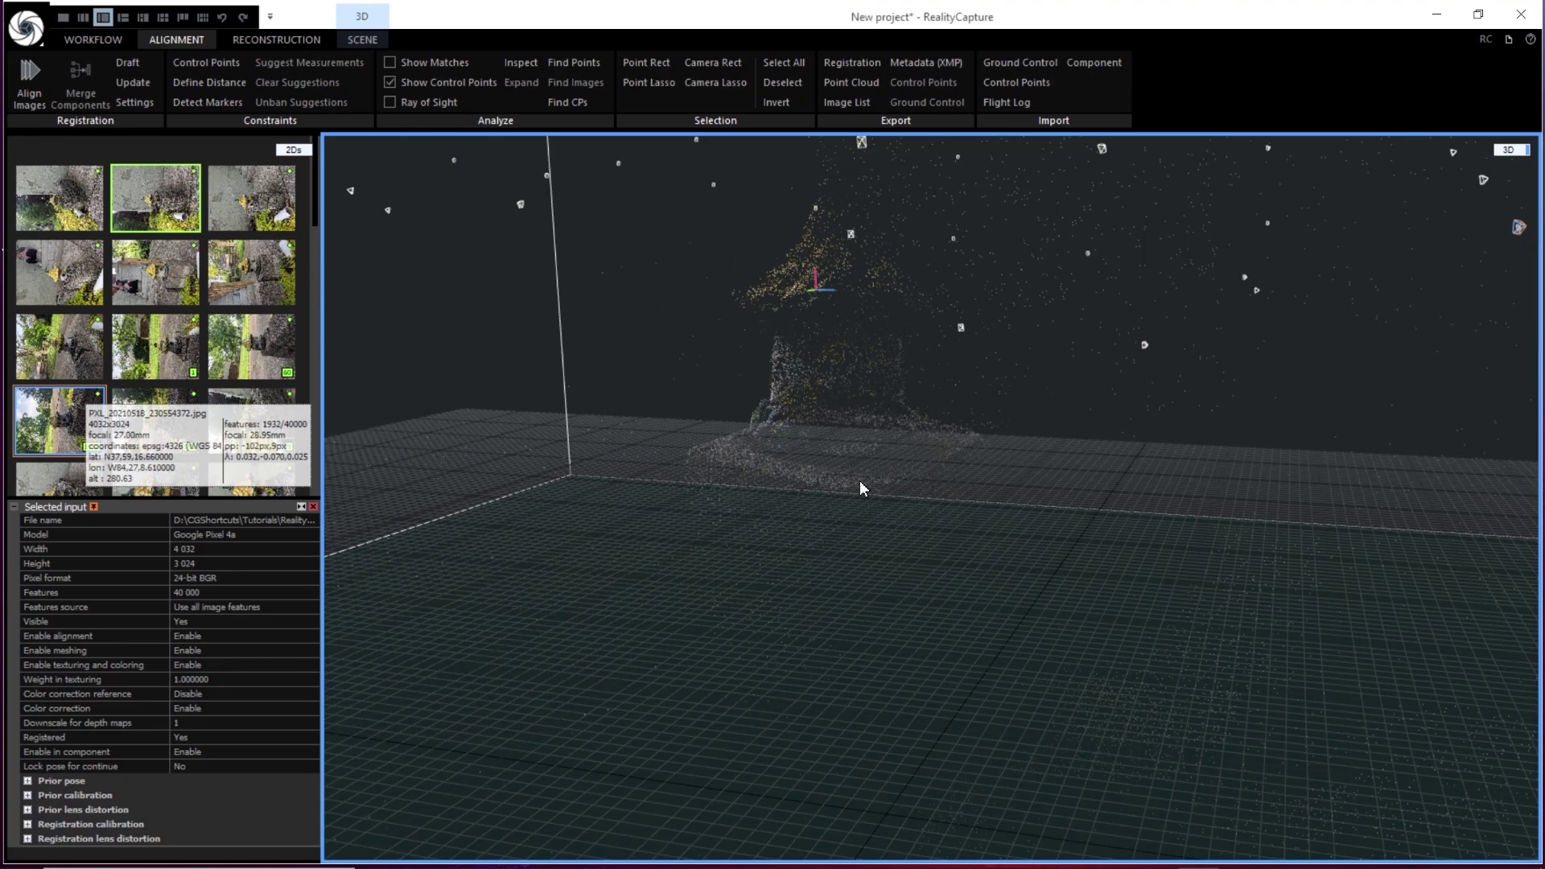
{"action": "left_click_drag", "start_coordinate": [860, 482], "coordinate": [772, 429]}
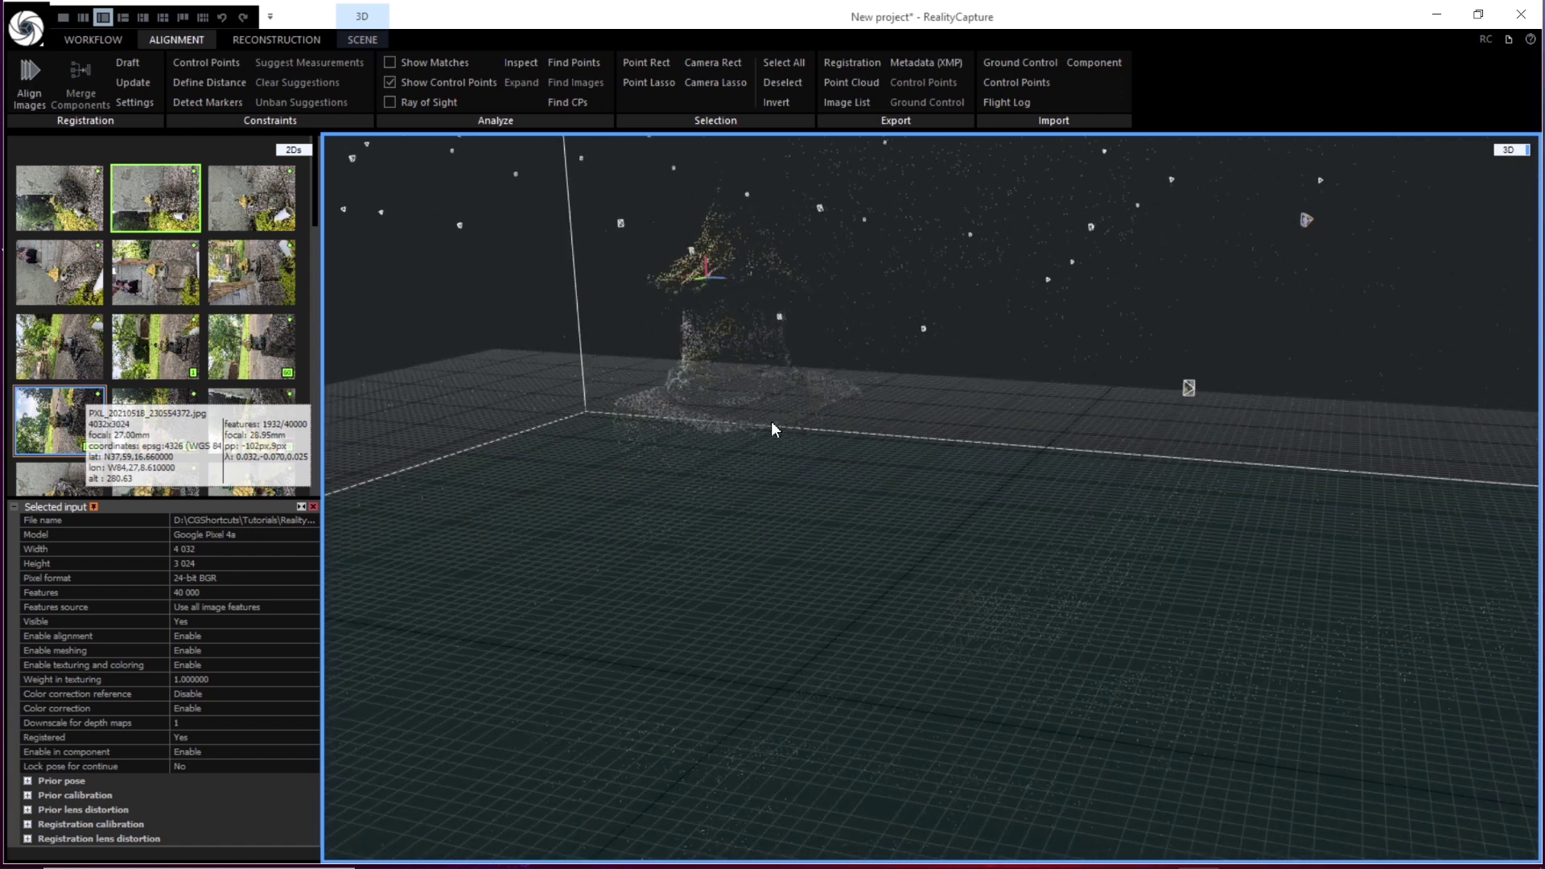
Set the orbit pivot at the statue base and inspect the cloud from around and above
{"action": "double_click", "coordinate": [735, 379]}
{"action": "left_click_drag", "start_coordinate": [813, 402], "coordinate": [577, 409]}
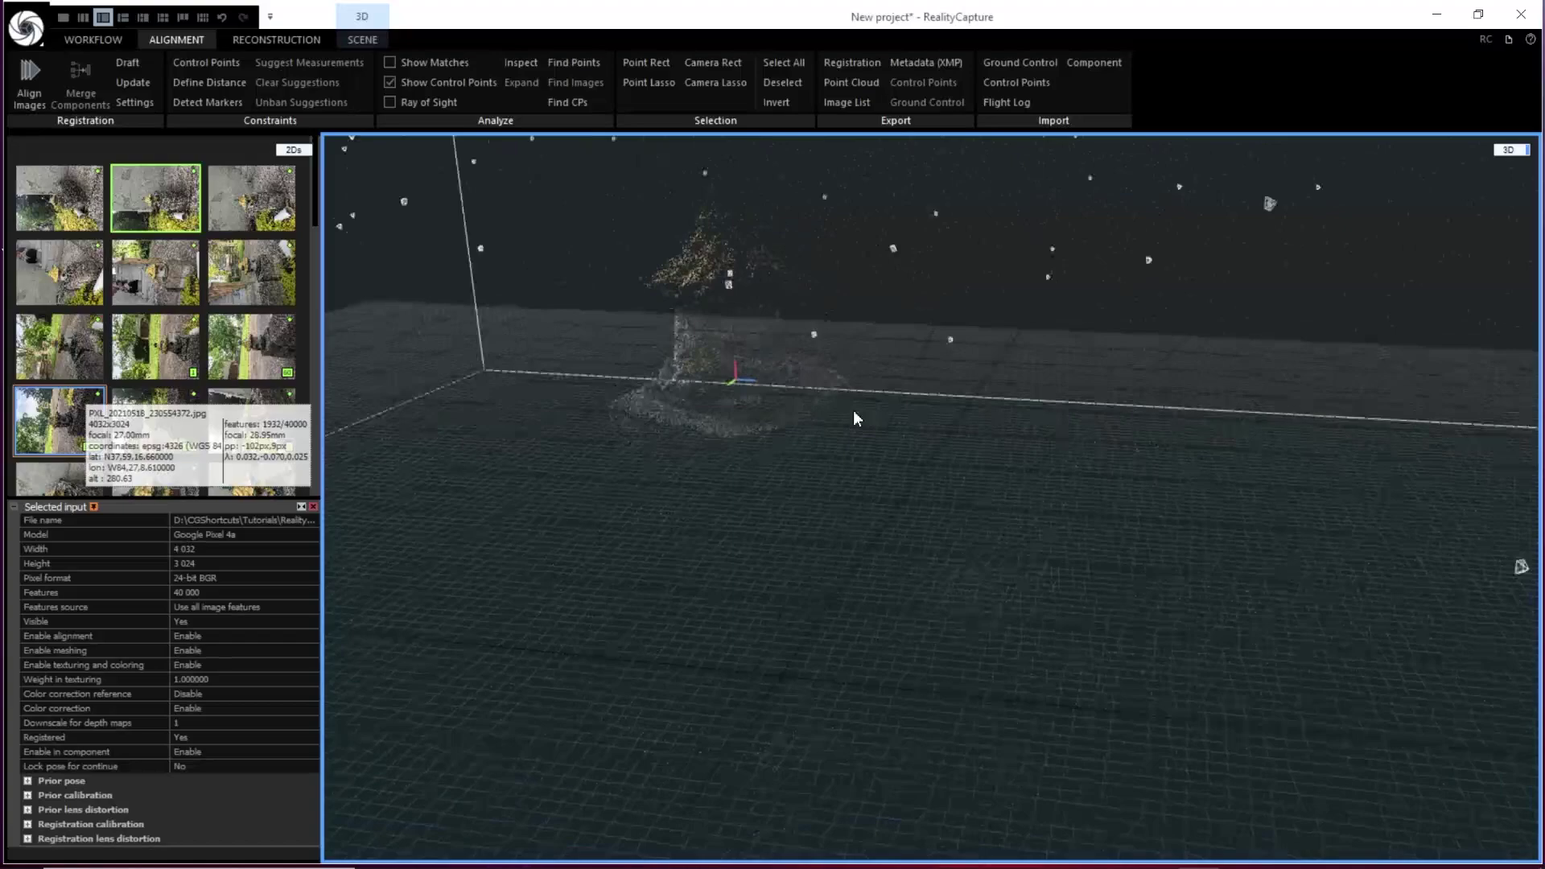
{"action": "left_click_drag", "start_coordinate": [855, 417], "coordinate": [797, 445]}
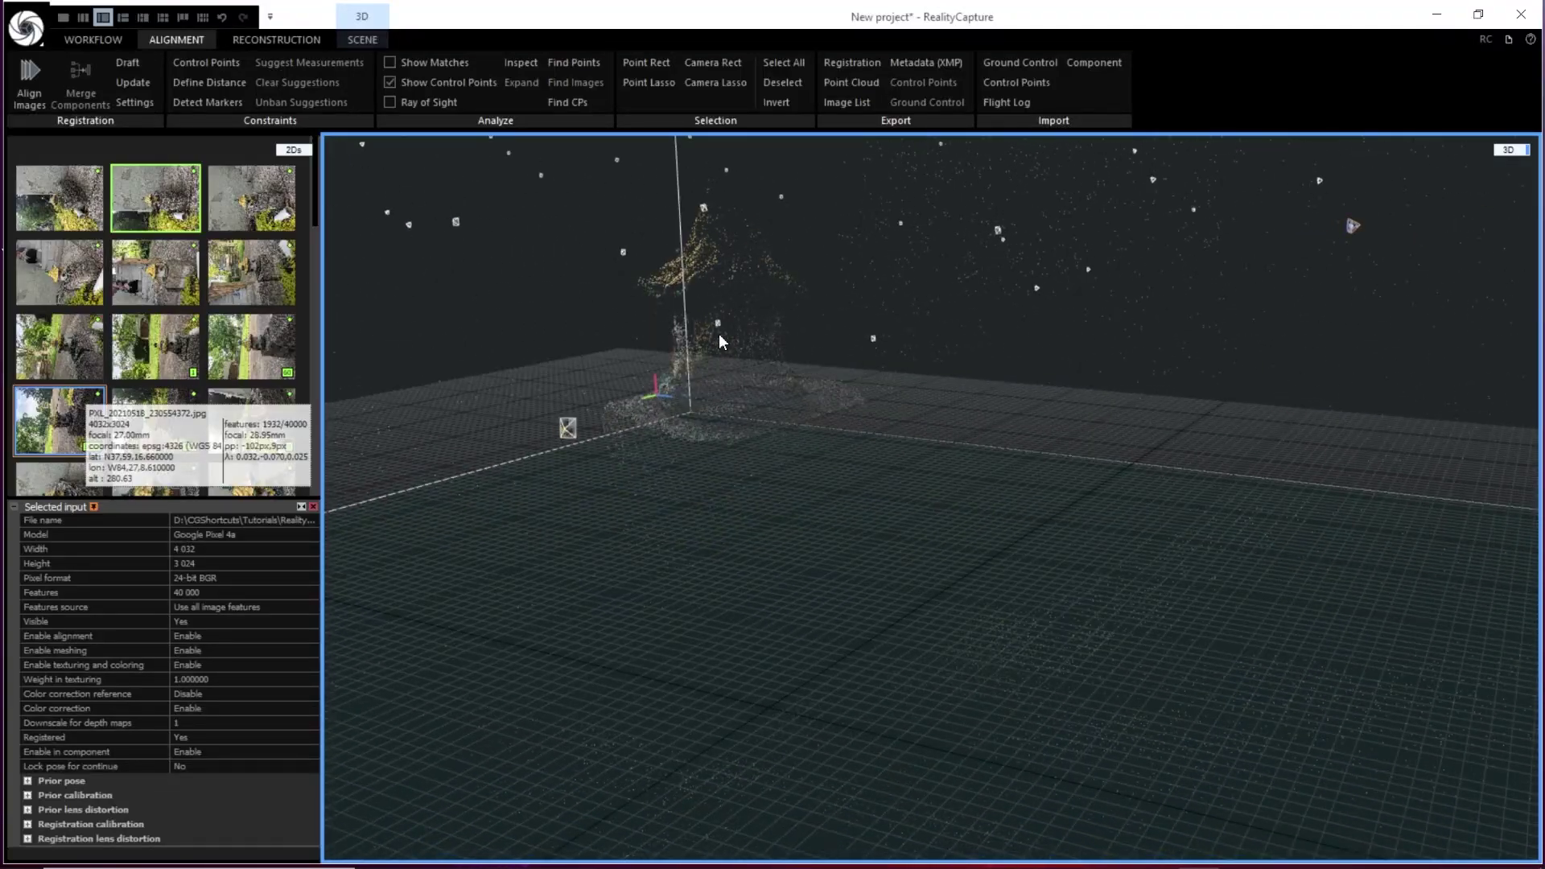
{"action": "left_click_drag", "start_coordinate": [718, 333], "coordinate": [825, 435]}
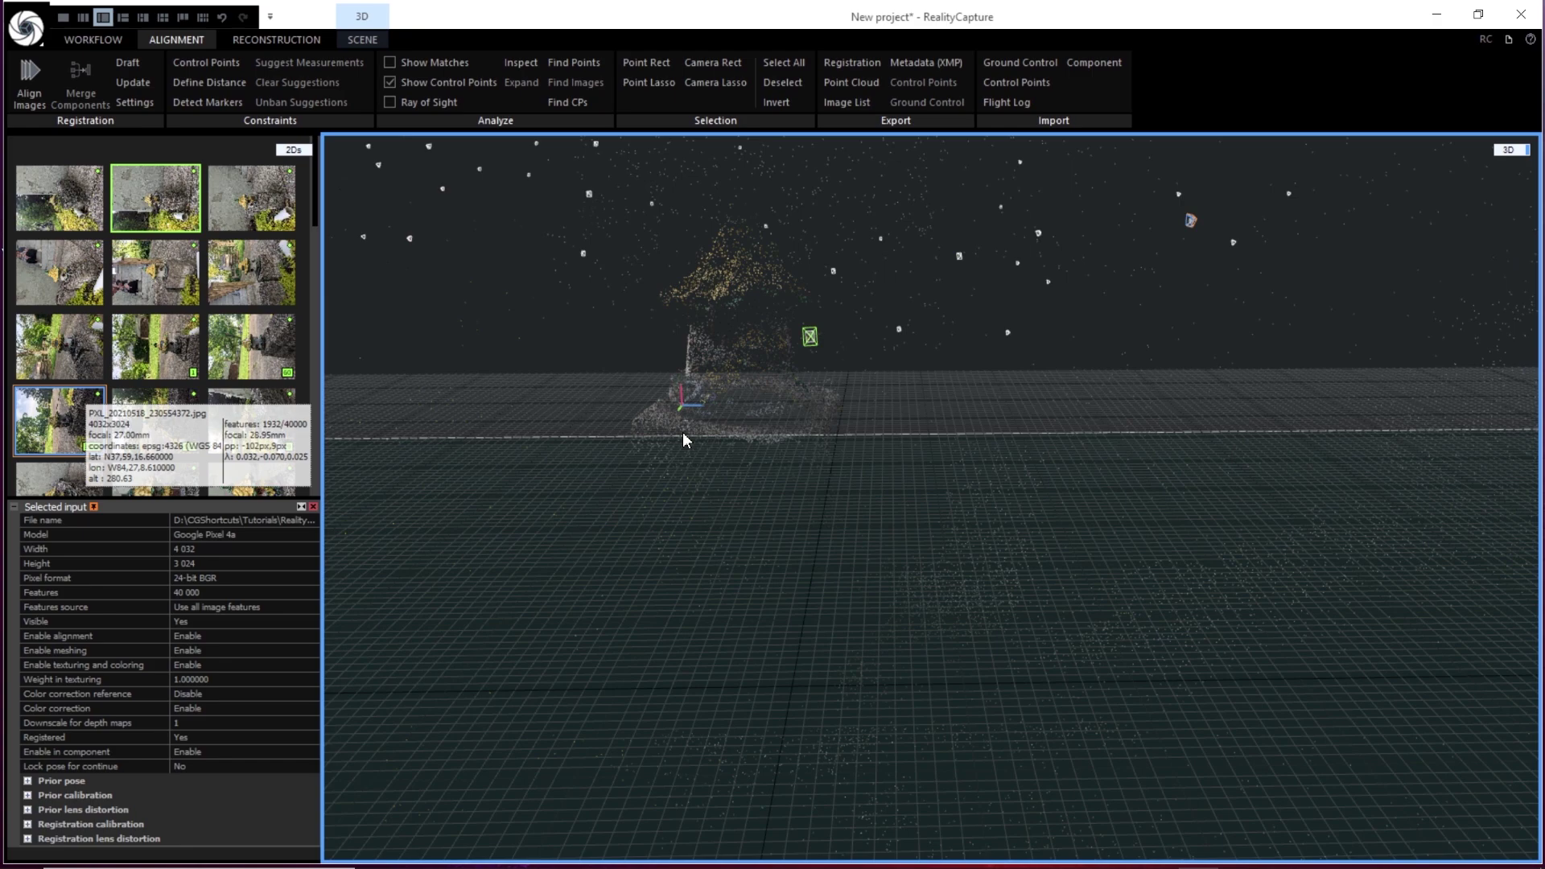
{"action": "left_click_drag", "start_coordinate": [765, 450], "coordinate": [867, 338]}
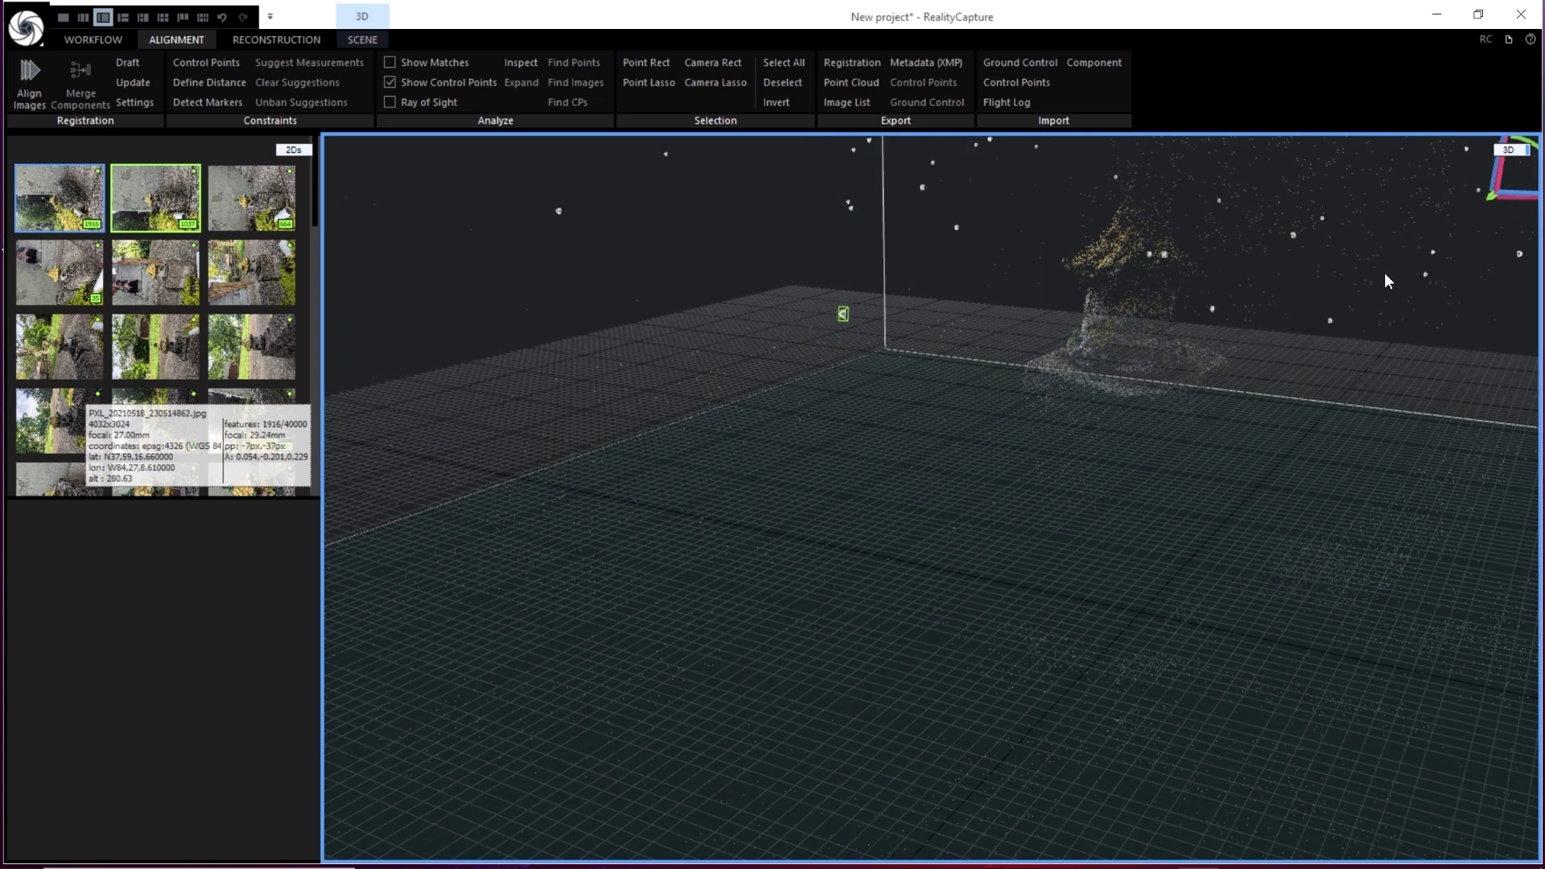
{"action": "double_click", "coordinate": [845, 315]}
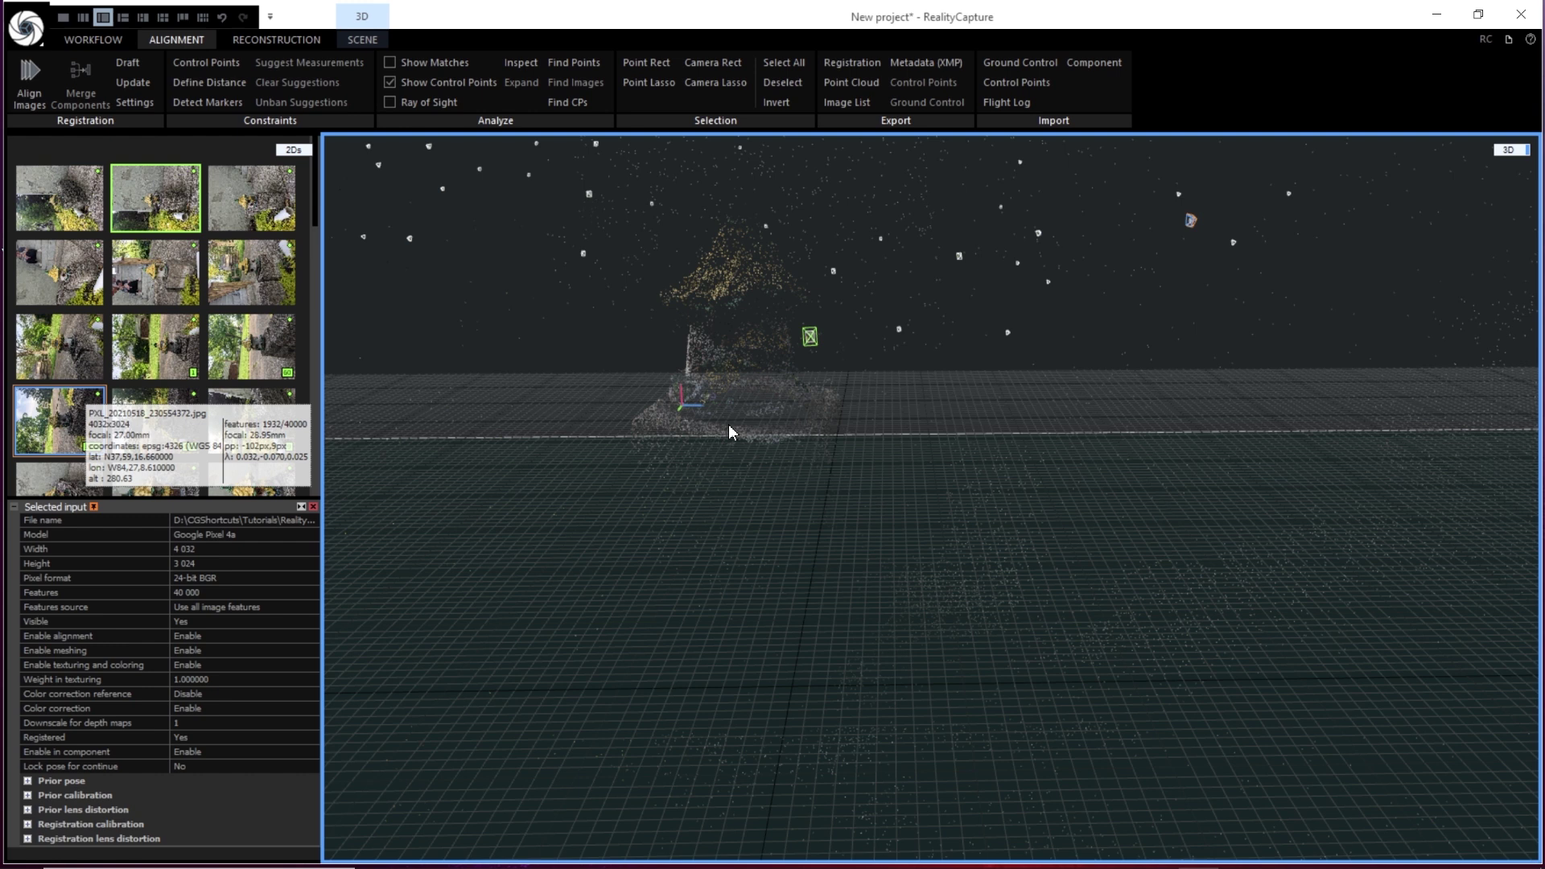
Draw a trial Define Distance across the statue base, discard it, and open Reconstruction tools
{"action": "left_click", "coordinate": [198, 85]}
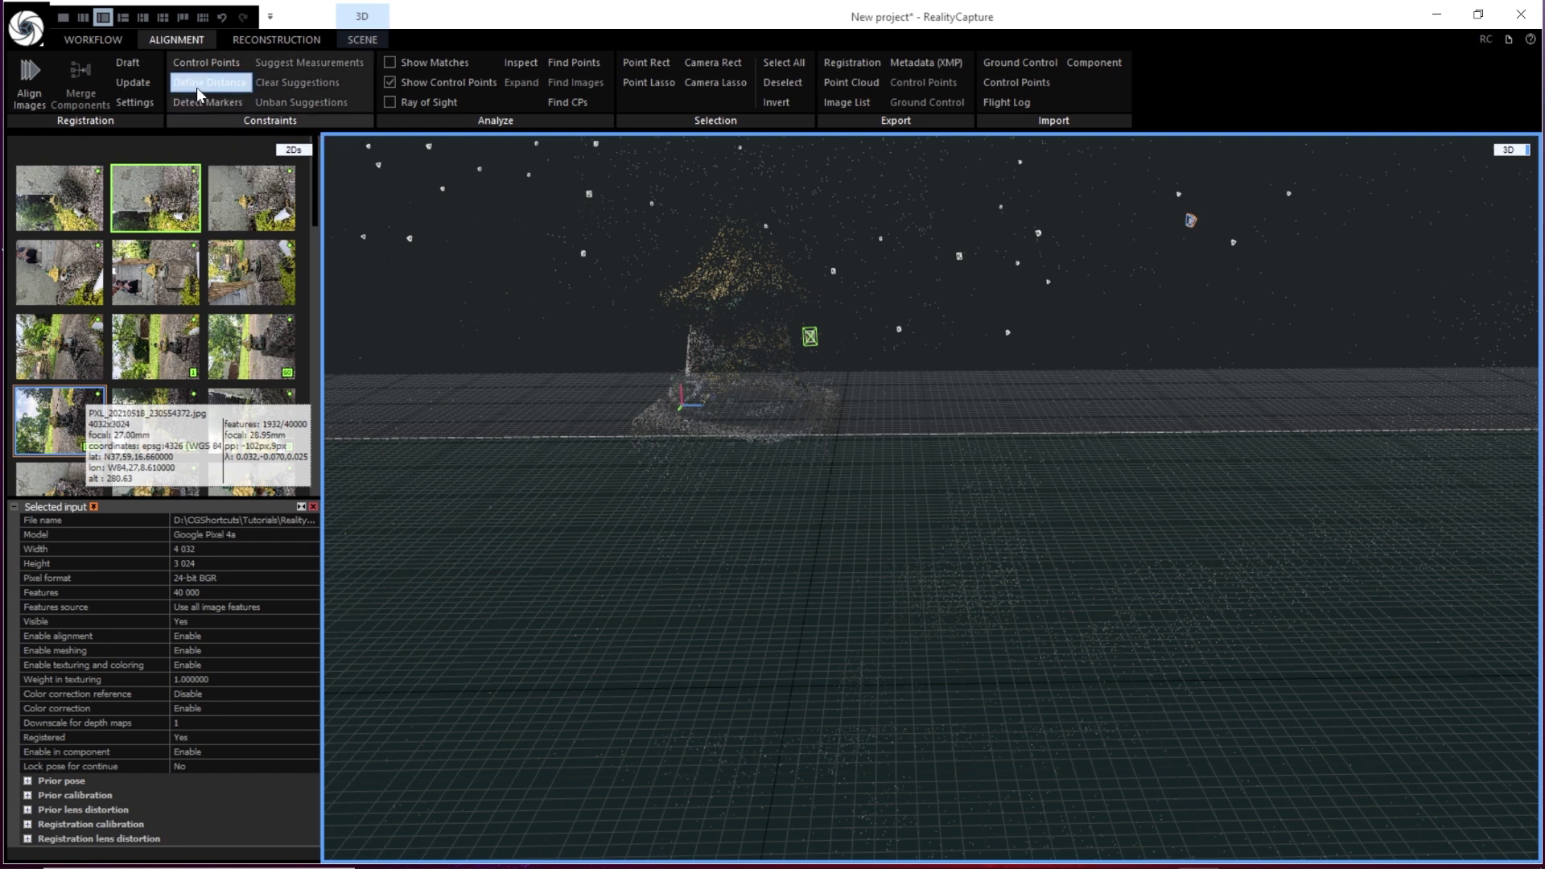
{"action": "left_click_drag", "start_coordinate": [650, 424], "coordinate": [811, 435]}
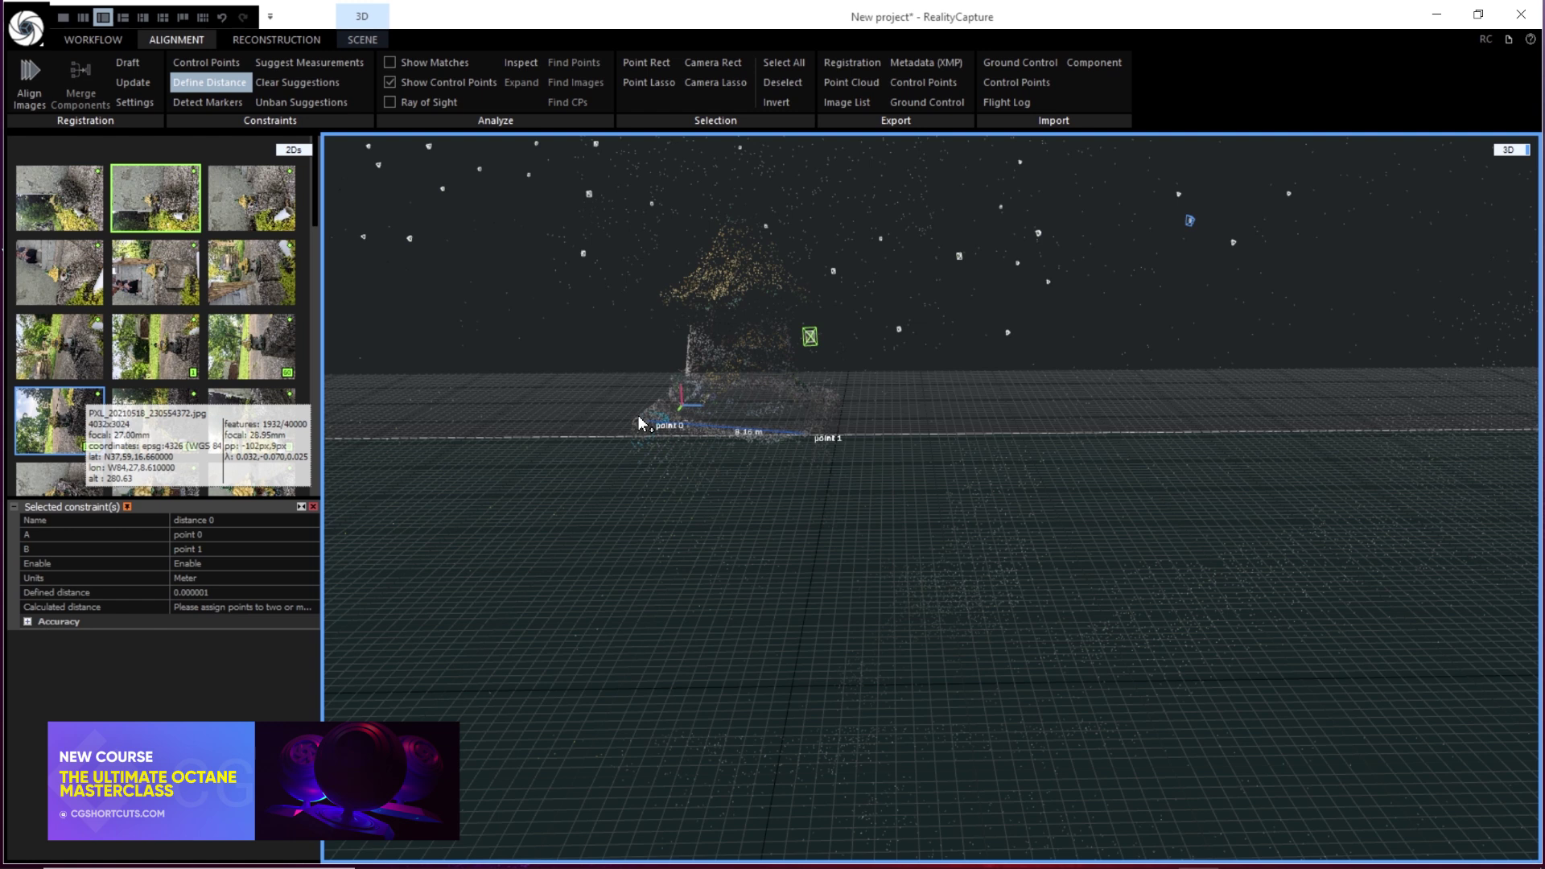
{"action": "left_click", "coordinate": [781, 502]}
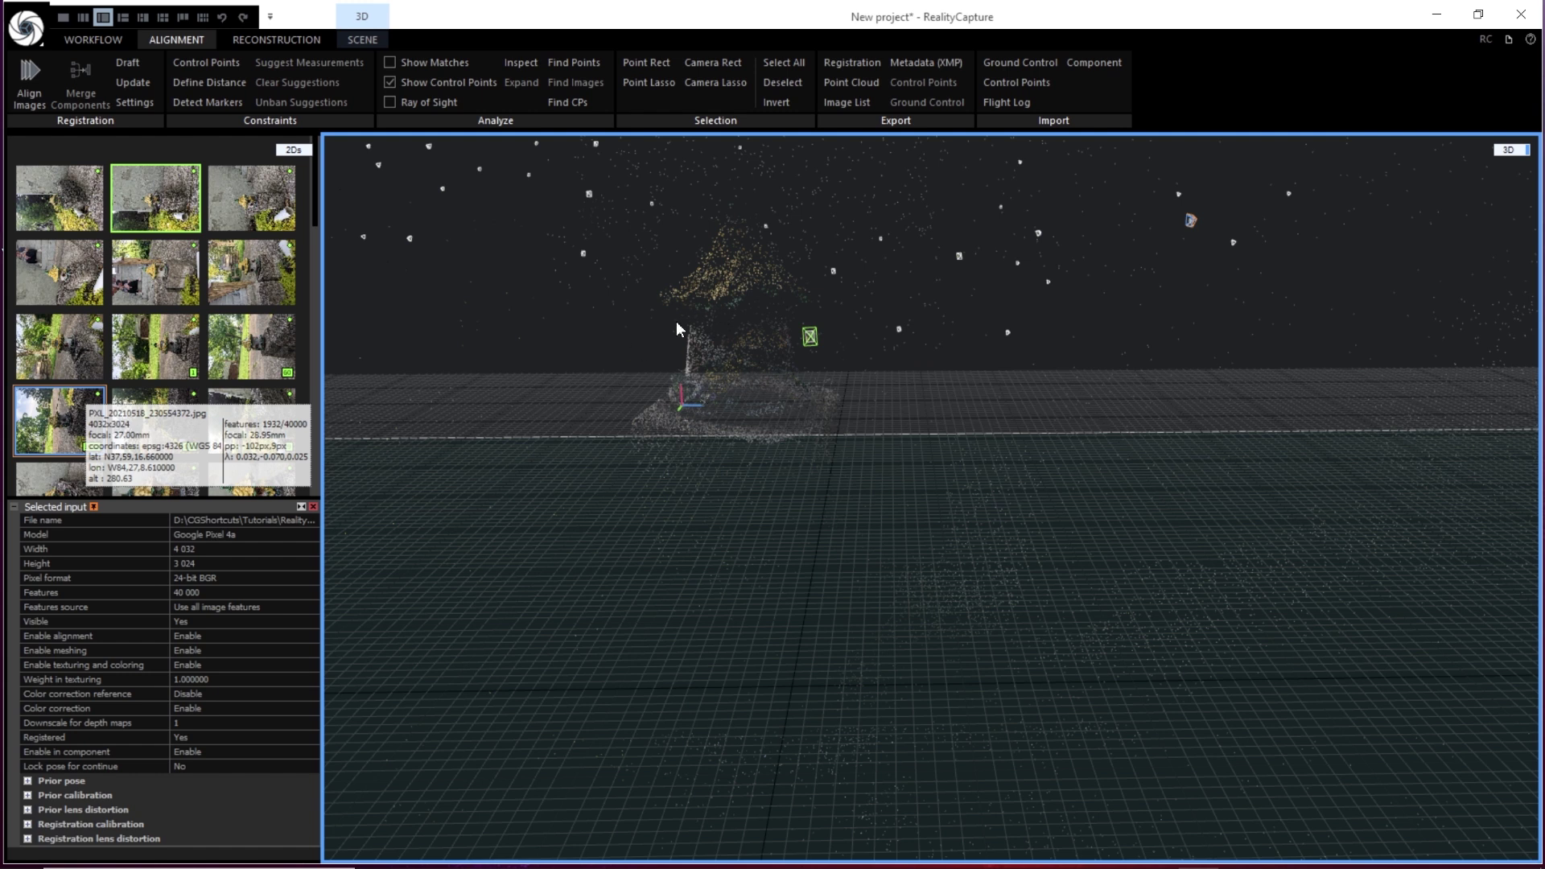
{"action": "left_click", "coordinate": [275, 40]}
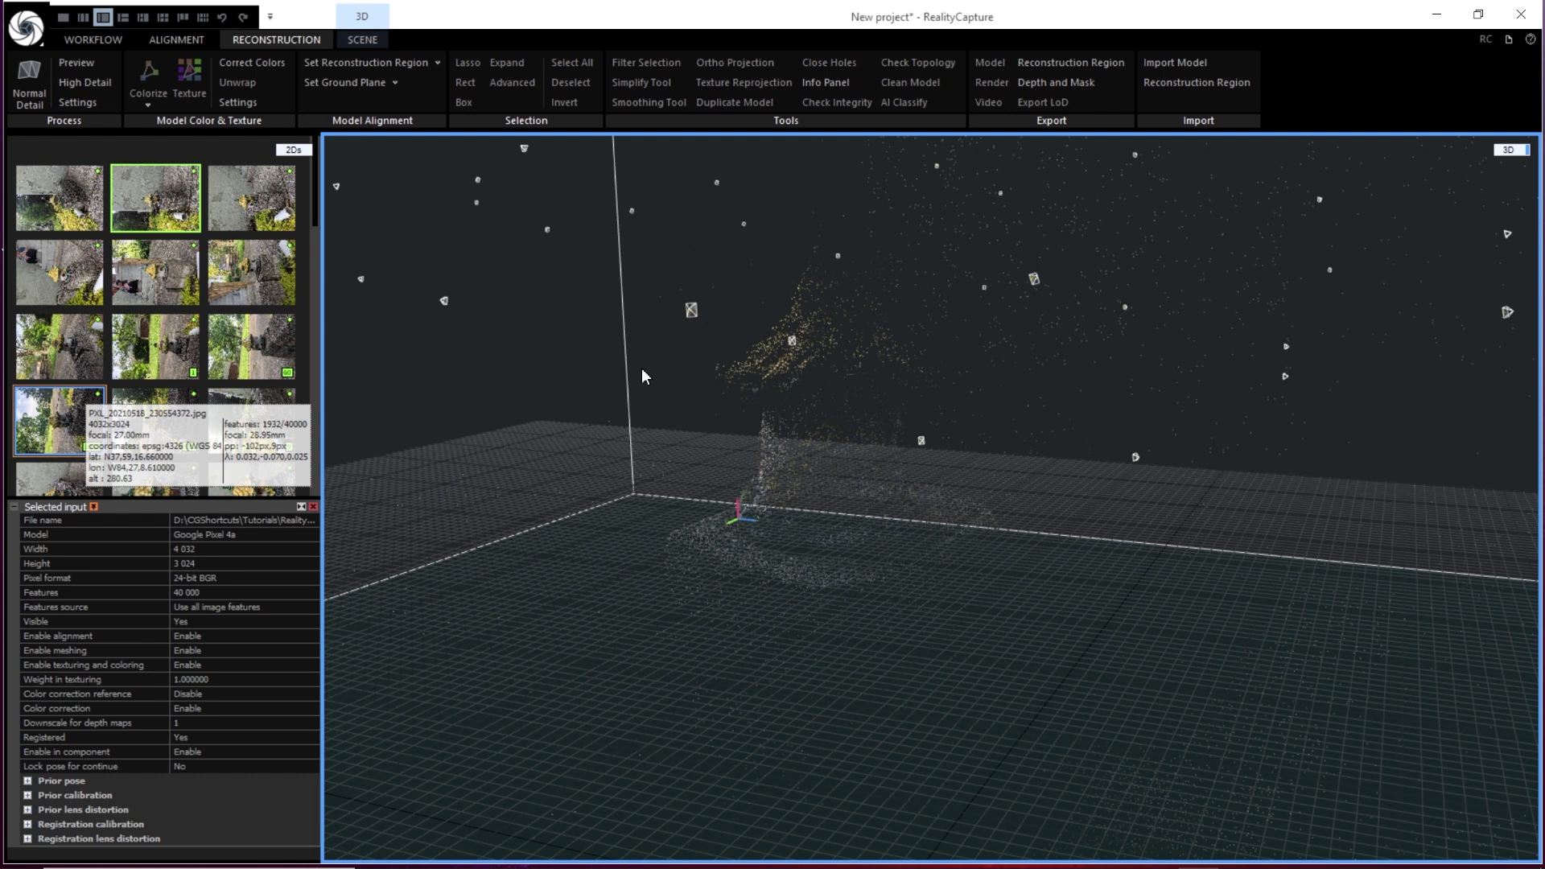
Build a normal-detail preview mesh and orbit it to view the fairy house's left side
{"action": "left_click", "coordinate": [30, 85]}
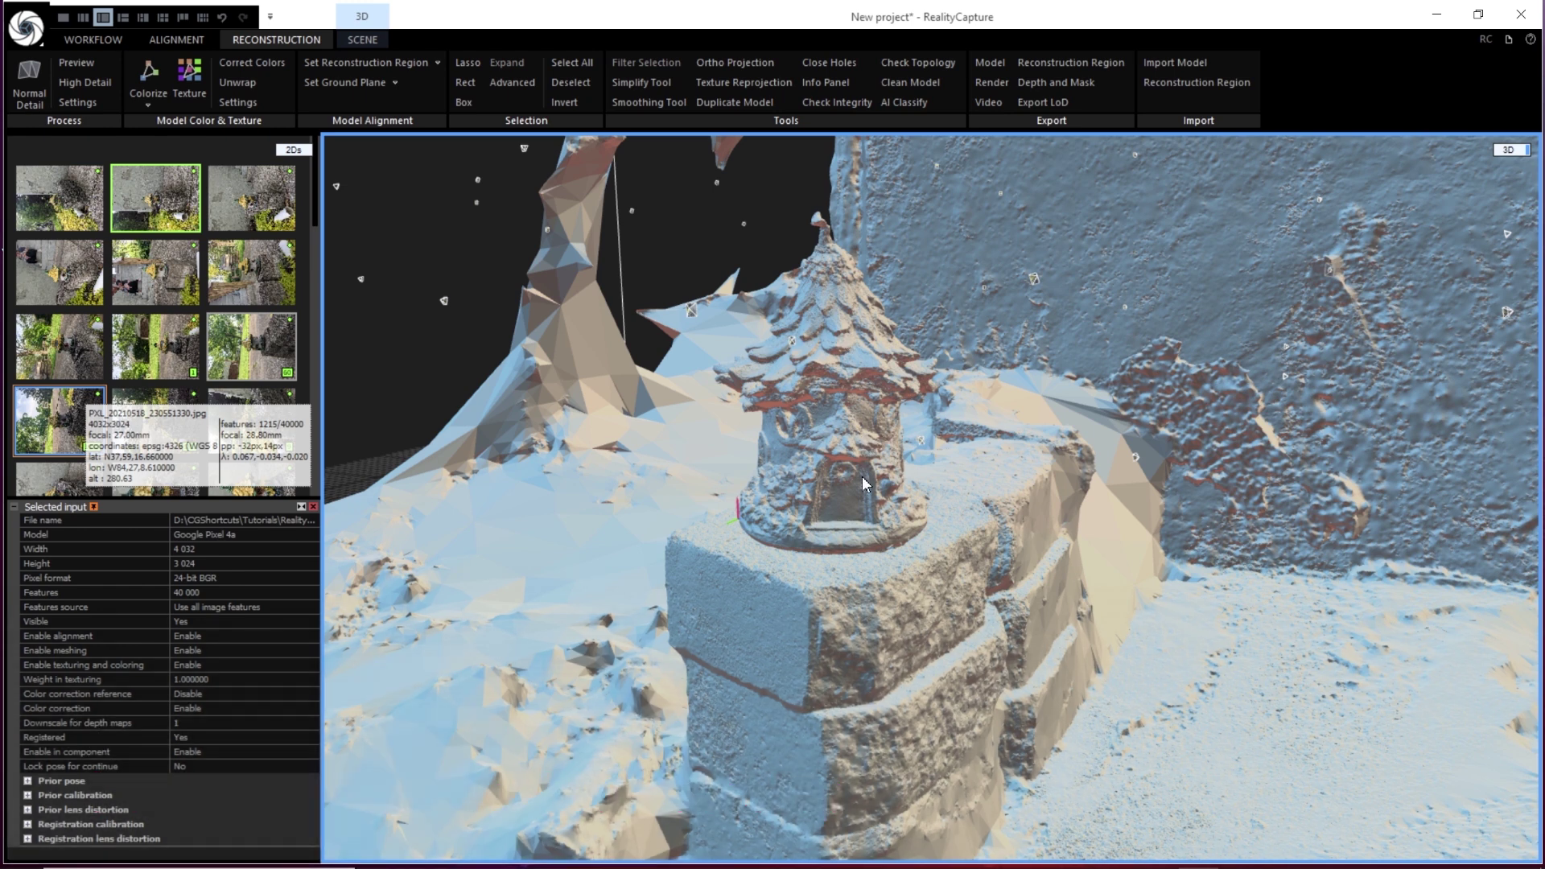
{"action": "mouse_move", "coordinate": [862, 476]}
{"action": "left_mouse_down"}
{"action": "mouse_move", "coordinate": [1040, 477]}
{"action": "mouse_move", "coordinate": [1118, 421]}
{"action": "mouse_move", "coordinate": [1199, 495]}
{"action": "mouse_move", "coordinate": [845, 408]}
{"action": "mouse_move", "coordinate": [731, 628]}
{"action": "mouse_move", "coordinate": [1035, 582]}
{"action": "mouse_move", "coordinate": [684, 591]}
{"action": "mouse_move", "coordinate": [967, 615]}
{"action": "left_mouse_up"}
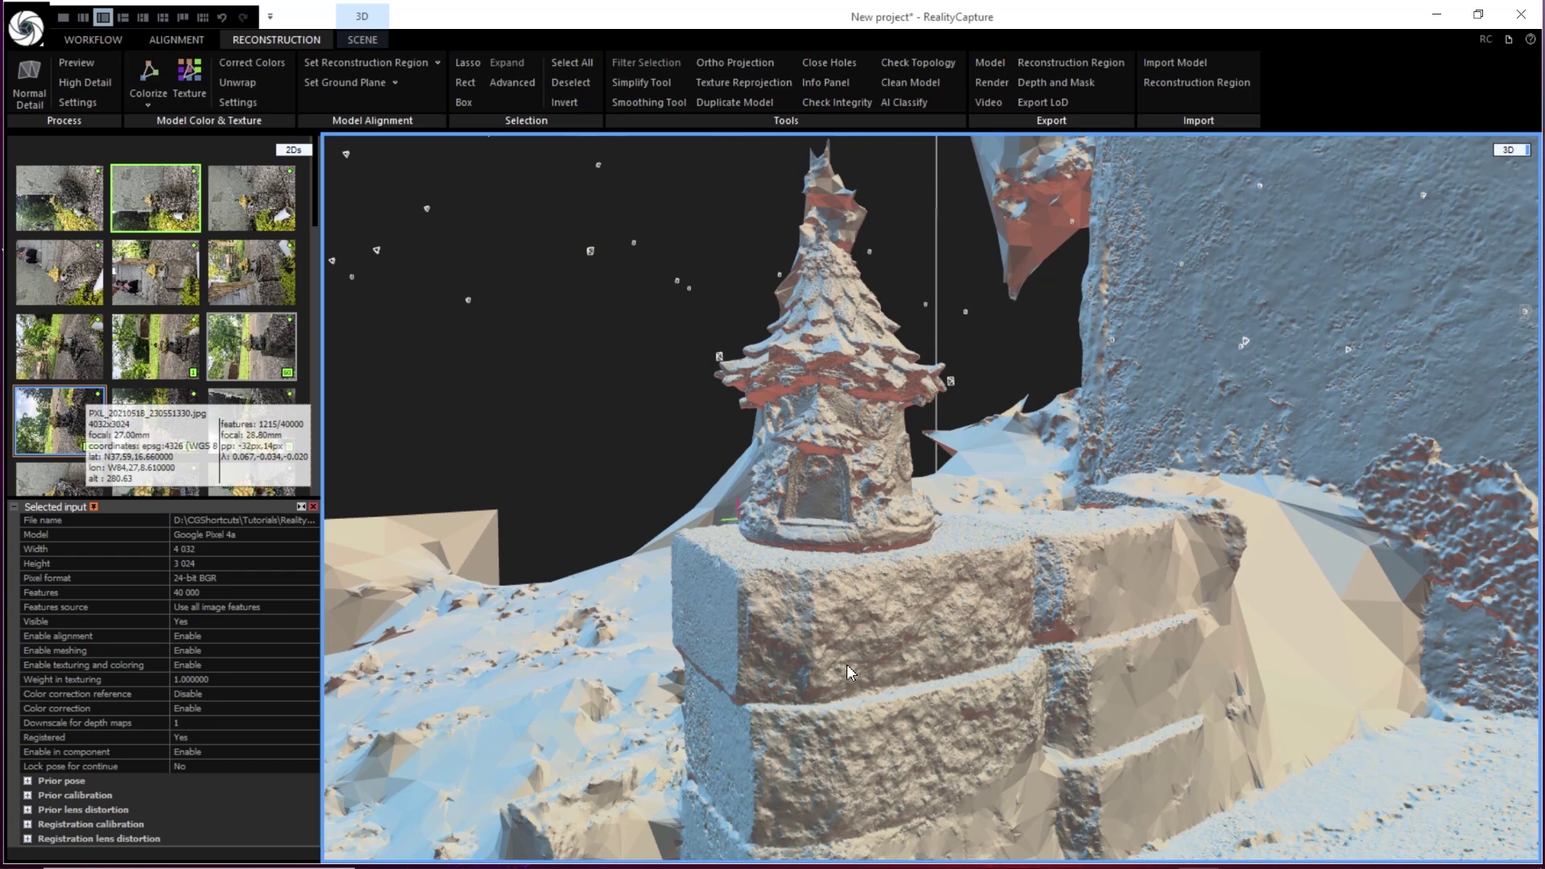
{"action": "left_click_drag", "start_coordinate": [824, 624], "coordinate": [1138, 308]}
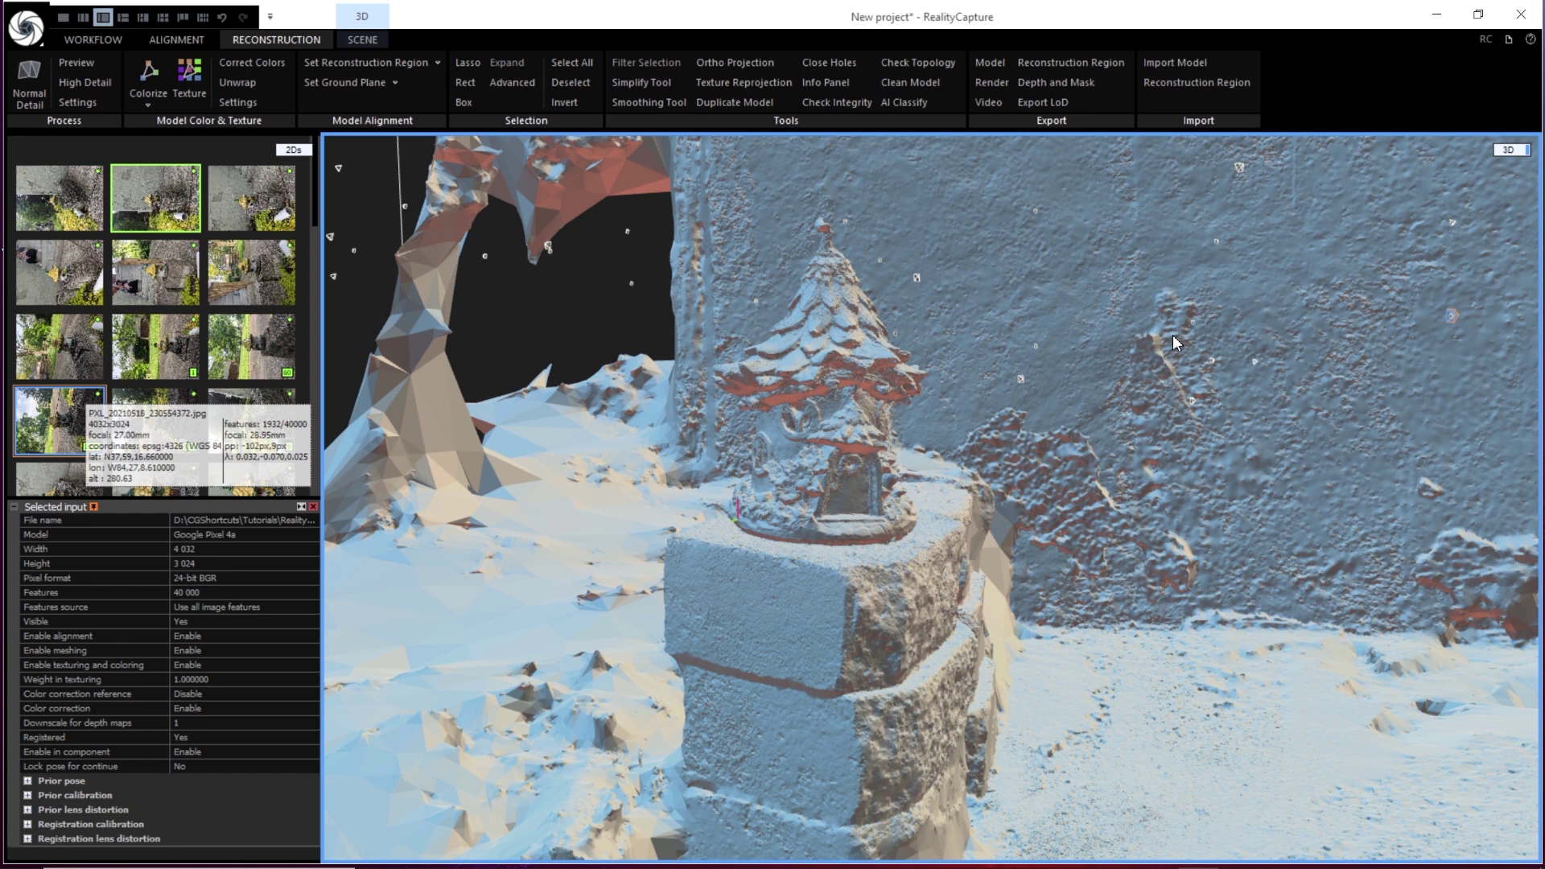
{"action": "left_click_drag", "start_coordinate": [968, 486], "coordinate": [946, 554]}
{"action": "left_click_drag", "start_coordinate": [932, 637], "coordinate": [974, 651]}
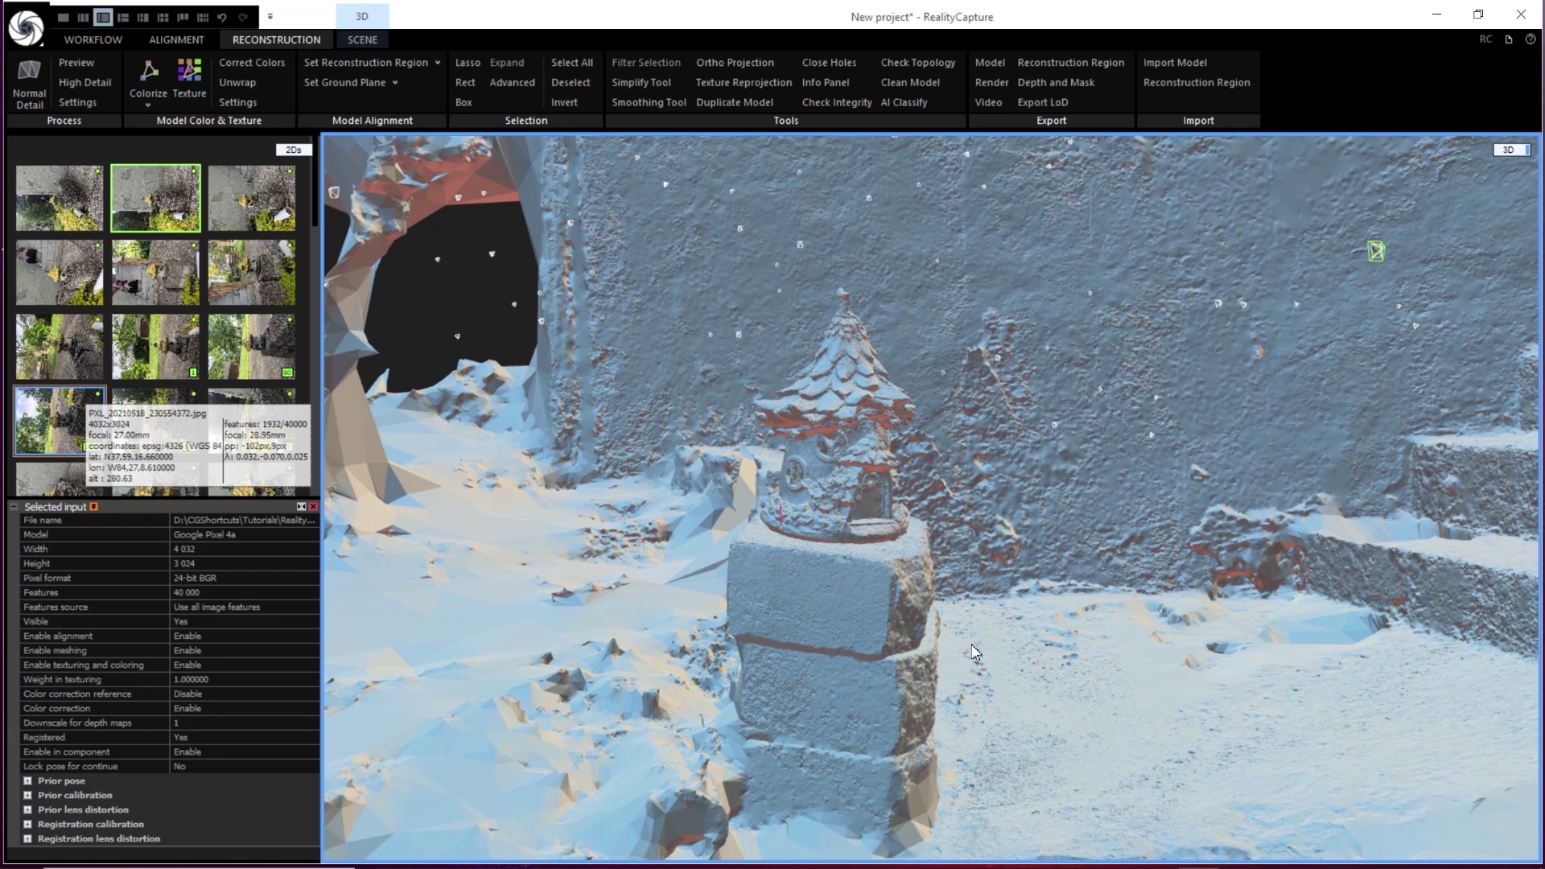
{"action": "left_click_drag", "start_coordinate": [963, 558], "coordinate": [832, 464]}
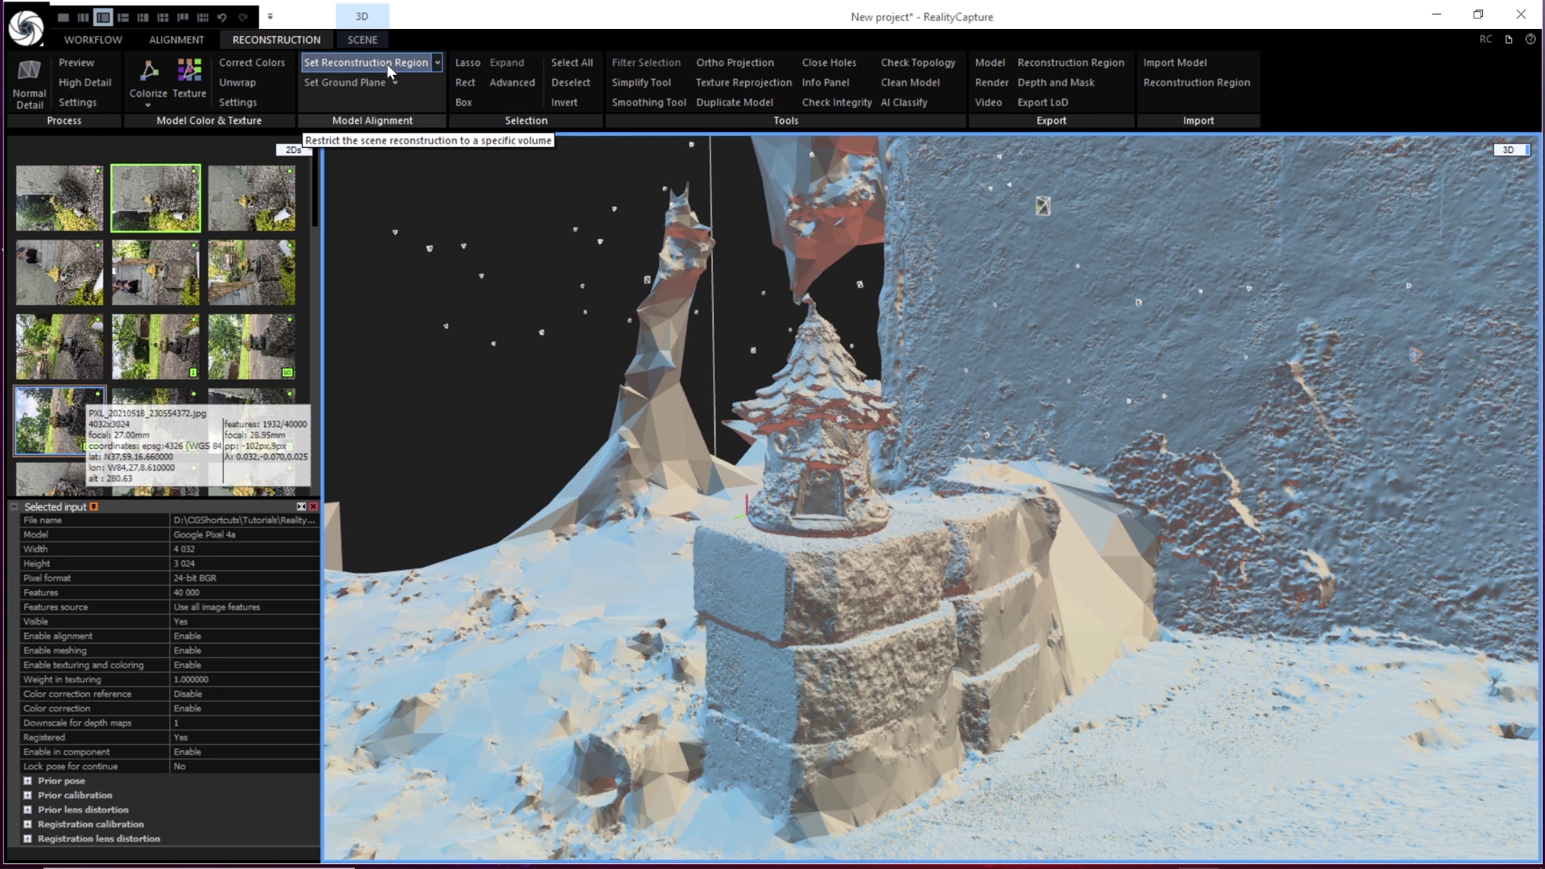
Set a region on the reconstruction and resize the box to enclose only the fairy house
{"action": "left_click", "coordinate": [415, 63]}
{"action": "left_click", "coordinate": [440, 61]}
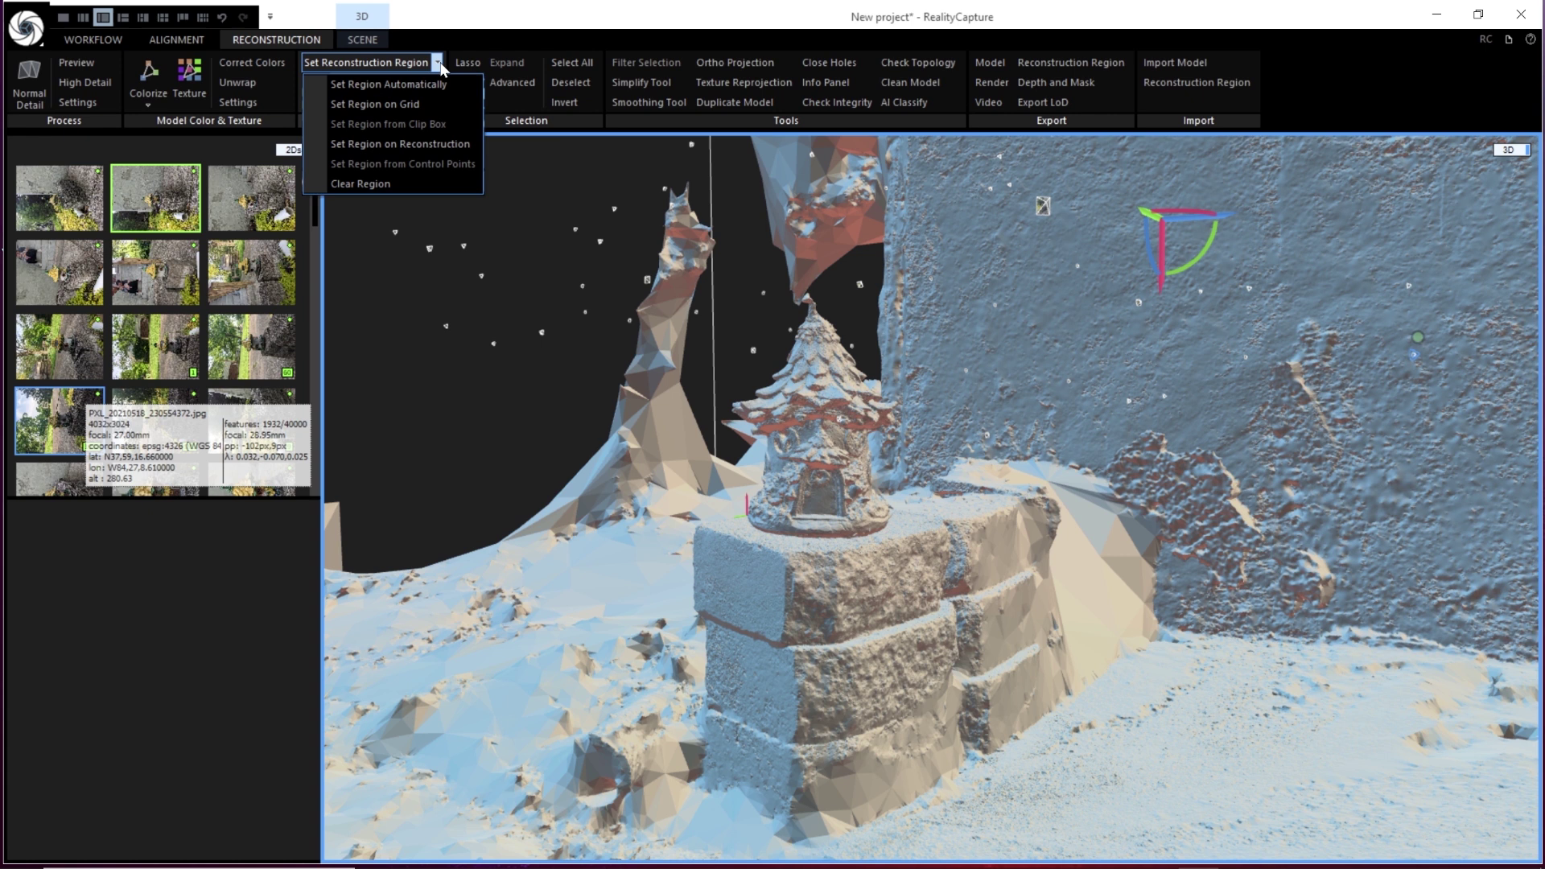
{"action": "left_click", "coordinate": [371, 148]}
{"action": "left_click_drag", "start_coordinate": [761, 556], "coordinate": [1059, 515]}
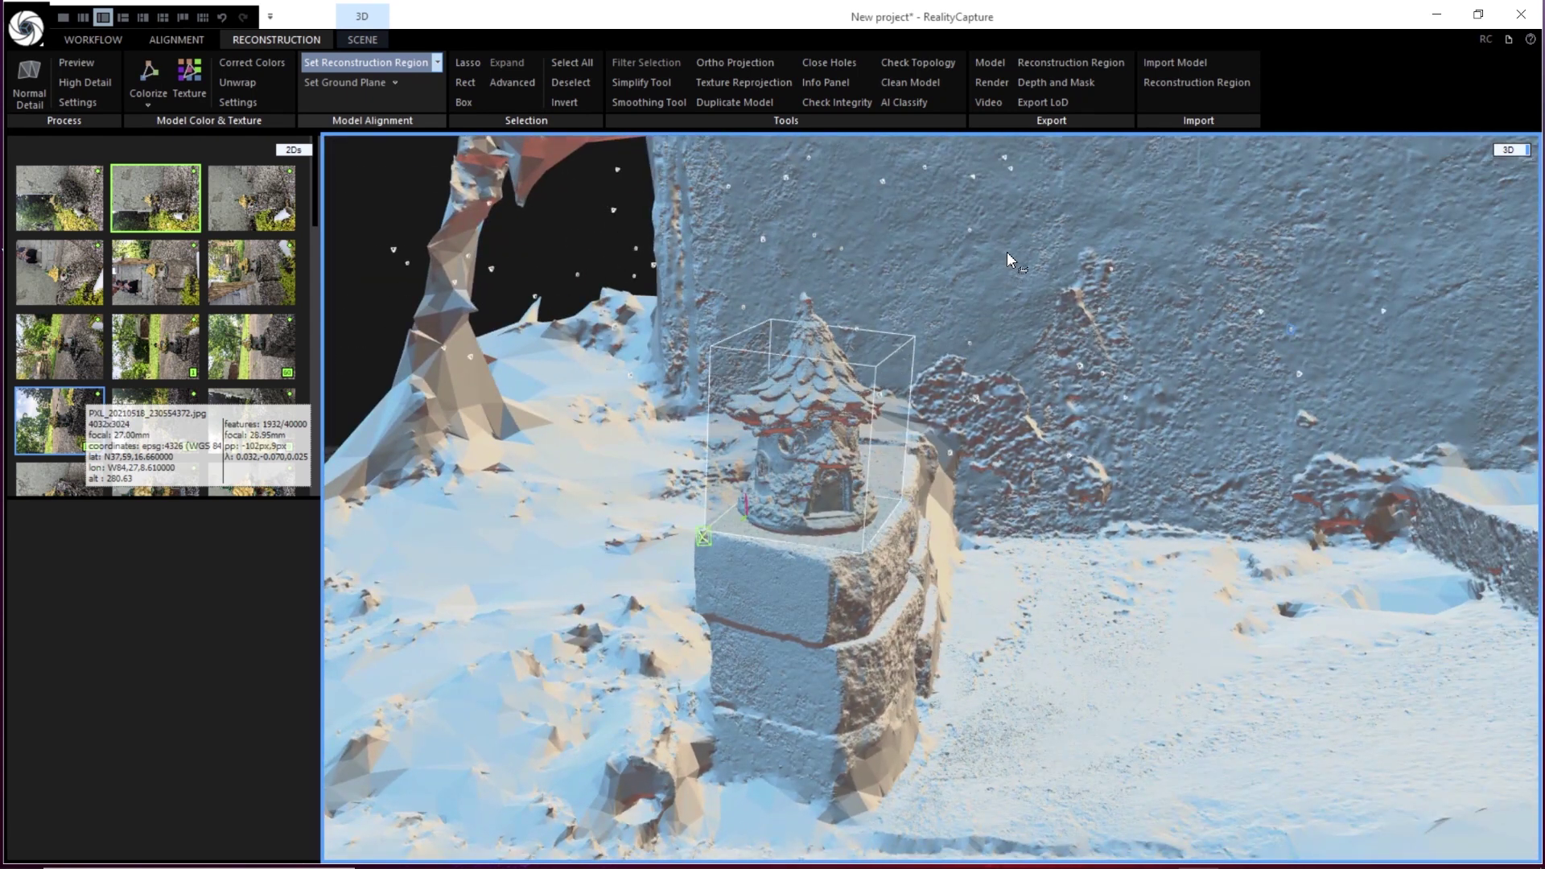
{"action": "left_click_drag", "start_coordinate": [996, 250], "coordinate": [389, 481]}
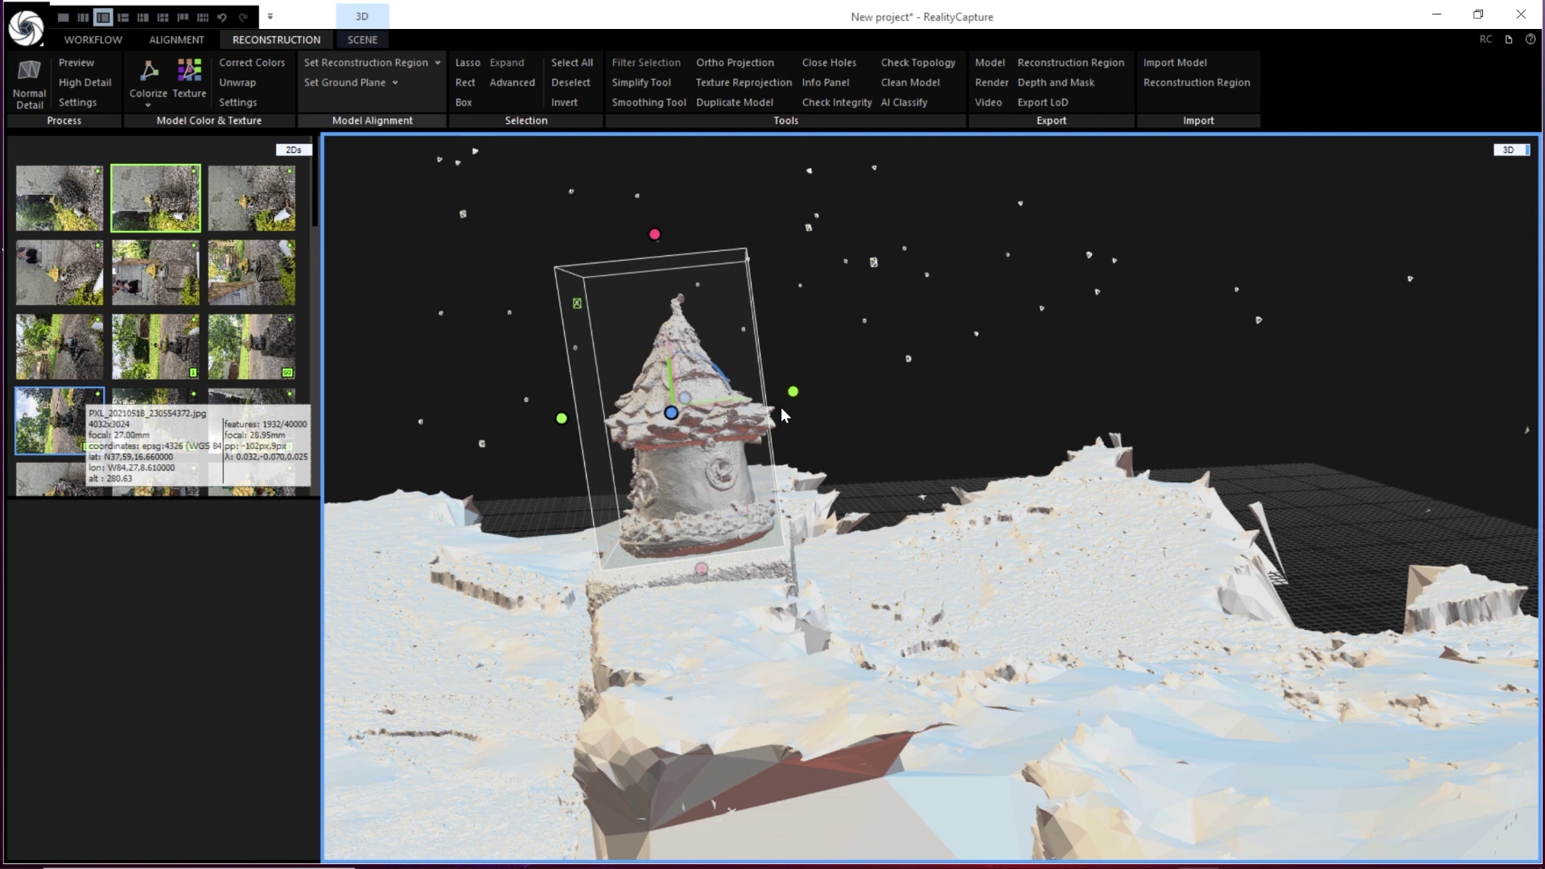
{"action": "left_click_drag", "start_coordinate": [793, 393], "coordinate": [548, 478]}
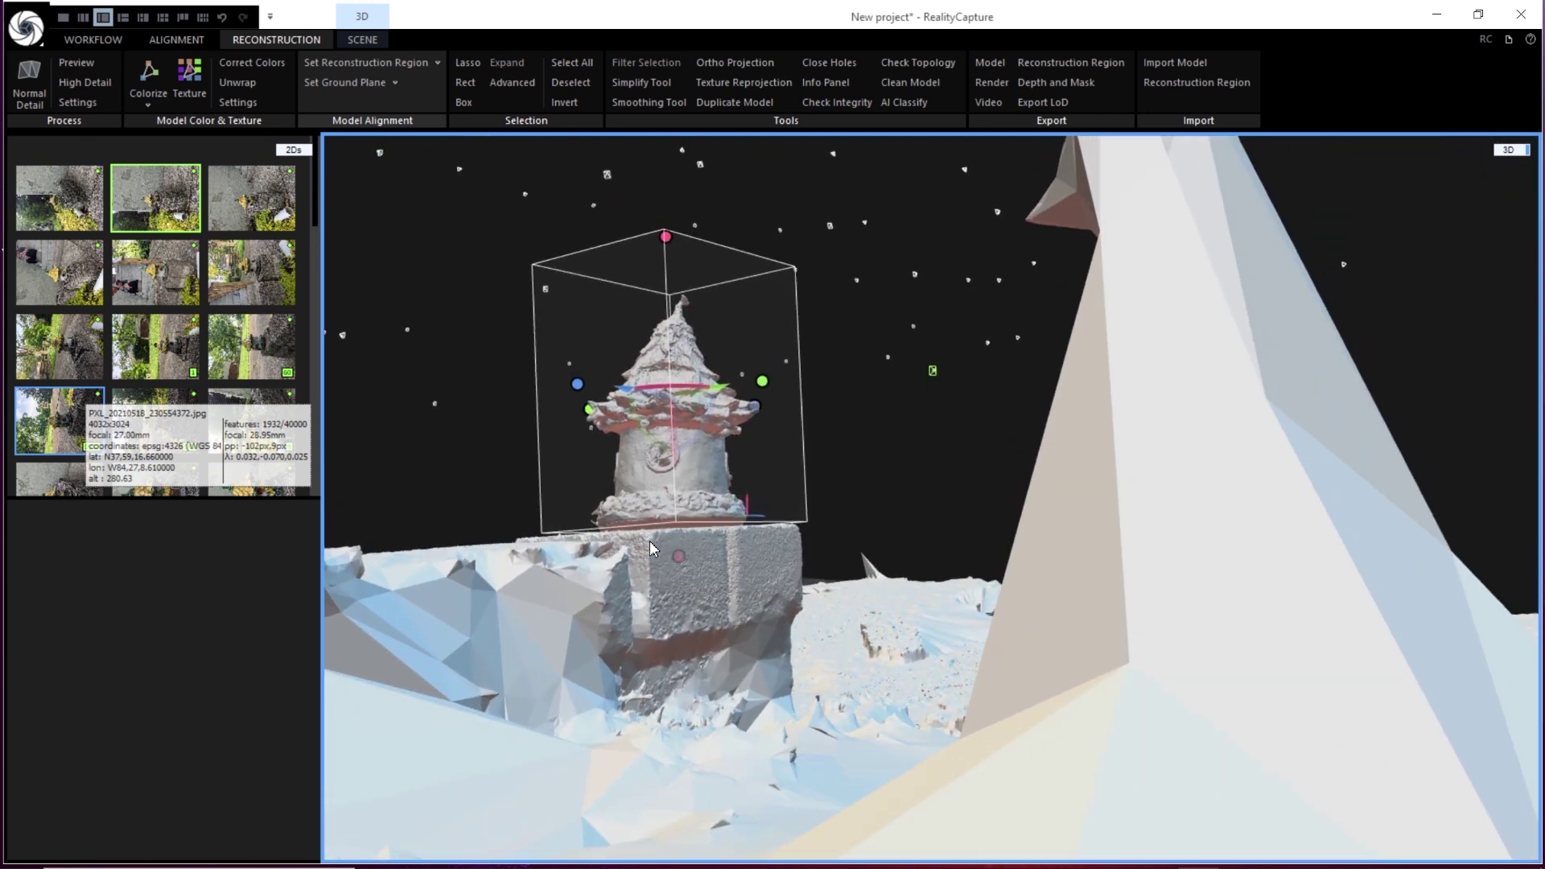
{"action": "left_click_drag", "start_coordinate": [678, 557], "coordinate": [639, 398]}
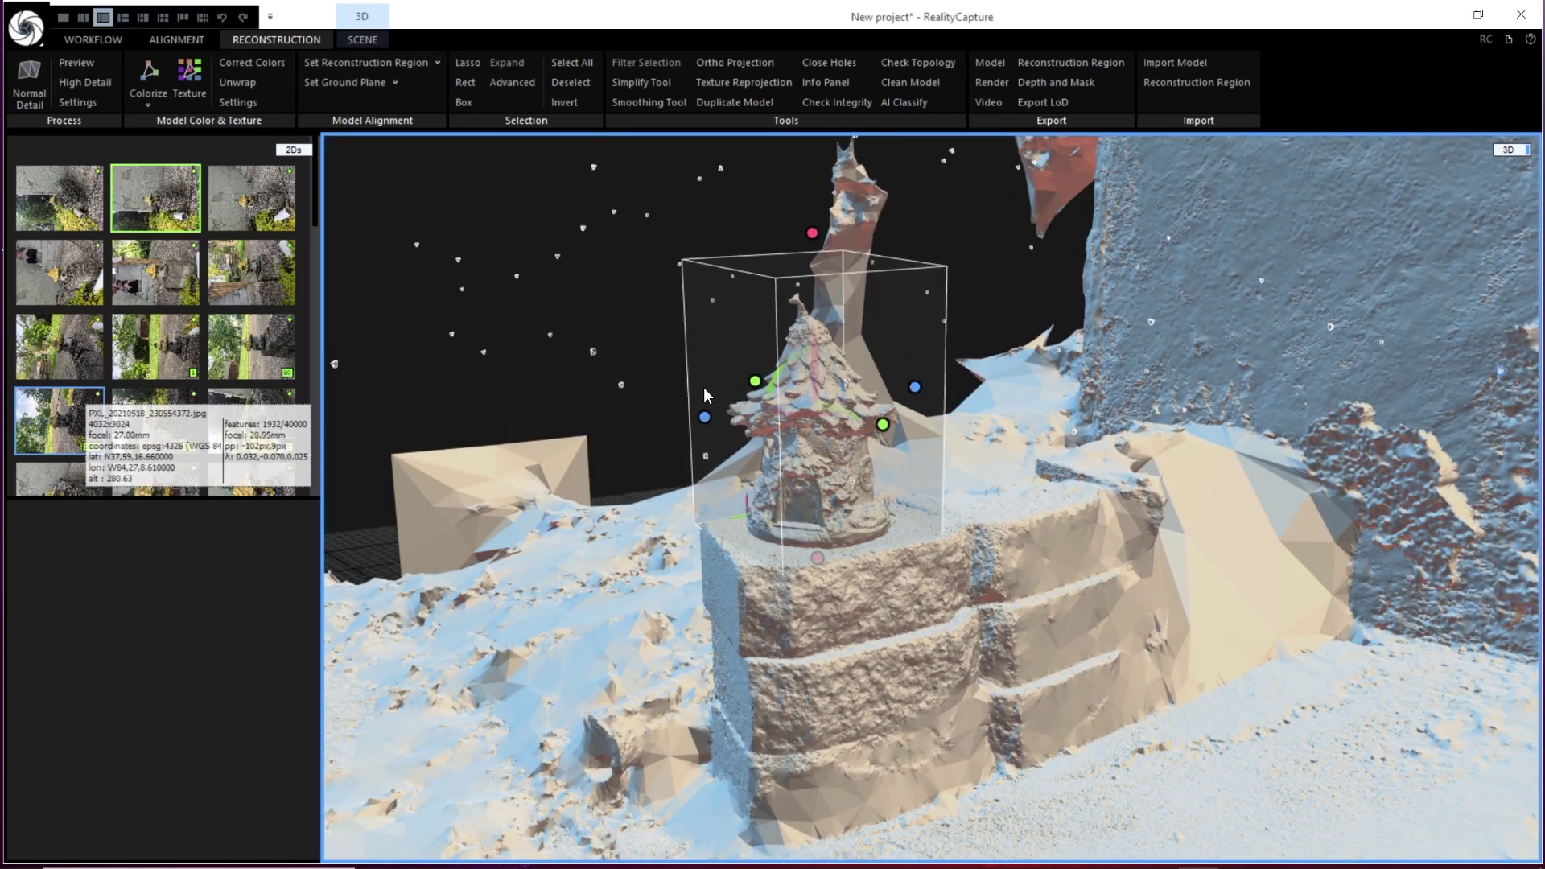
Recompute the Normal Detail mesh inside the region box and orbit to inspect the isolated house
{"action": "left_click", "coordinate": [27, 78]}
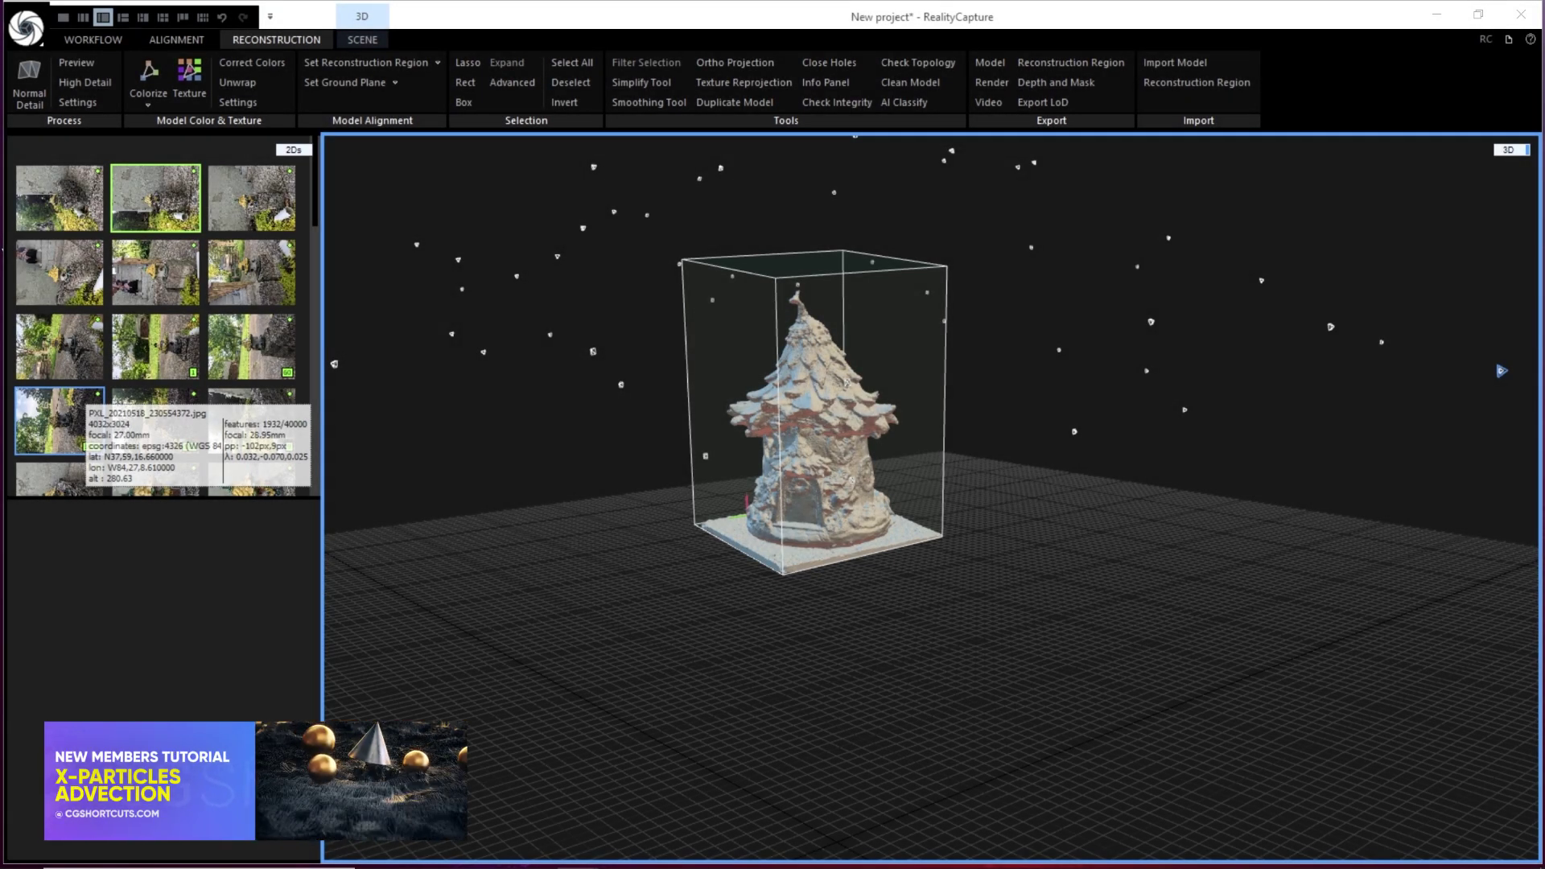
{"action": "left_click_drag", "start_coordinate": [987, 512], "coordinate": [591, 707]}
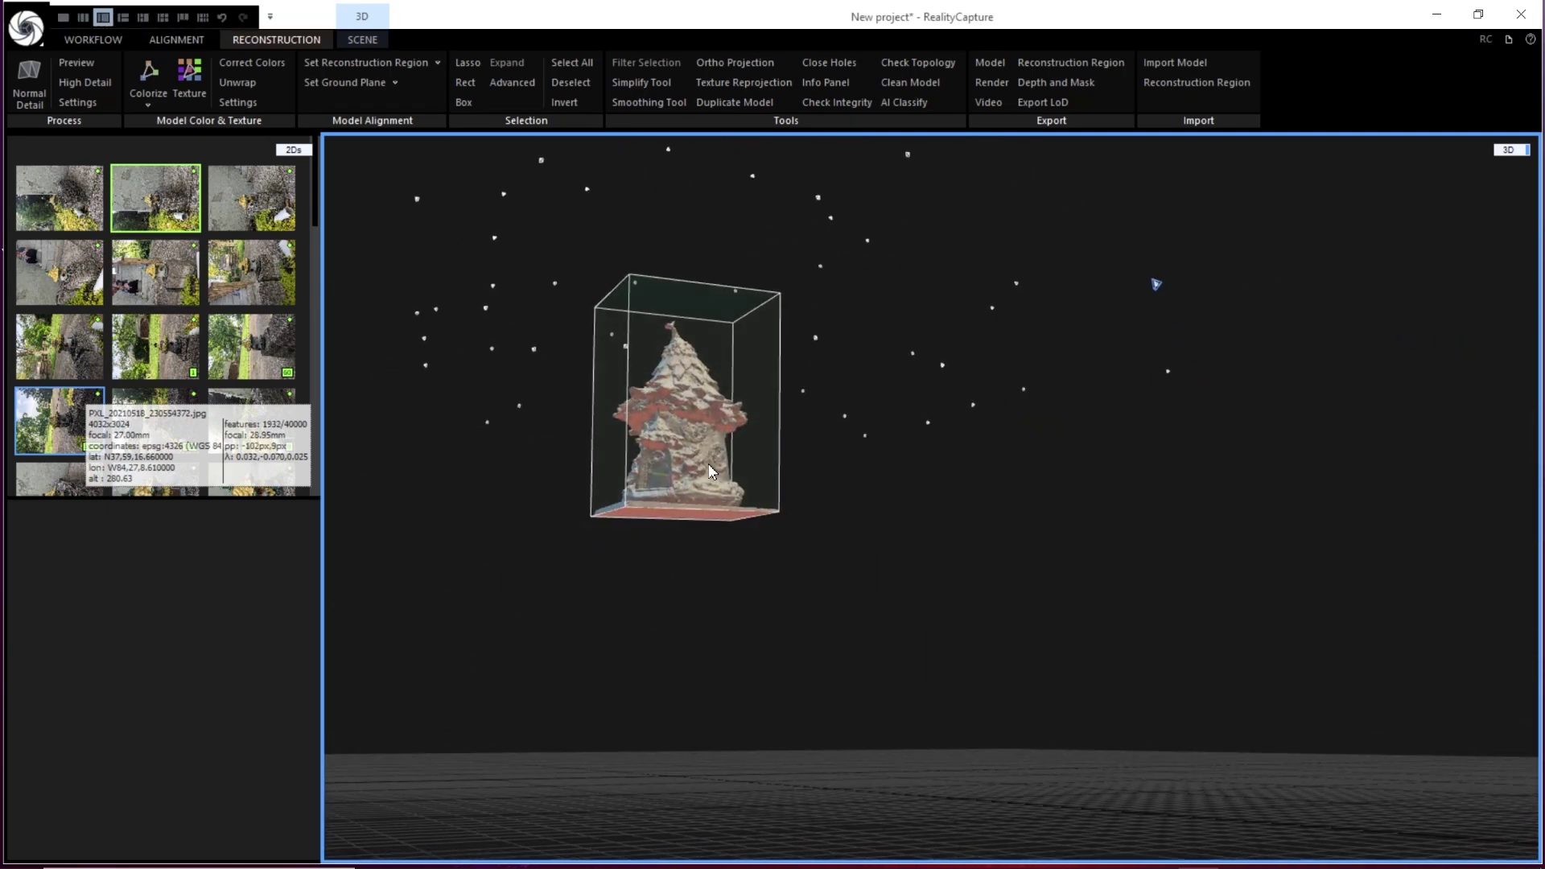
{"action": "key", "text": "alt"}
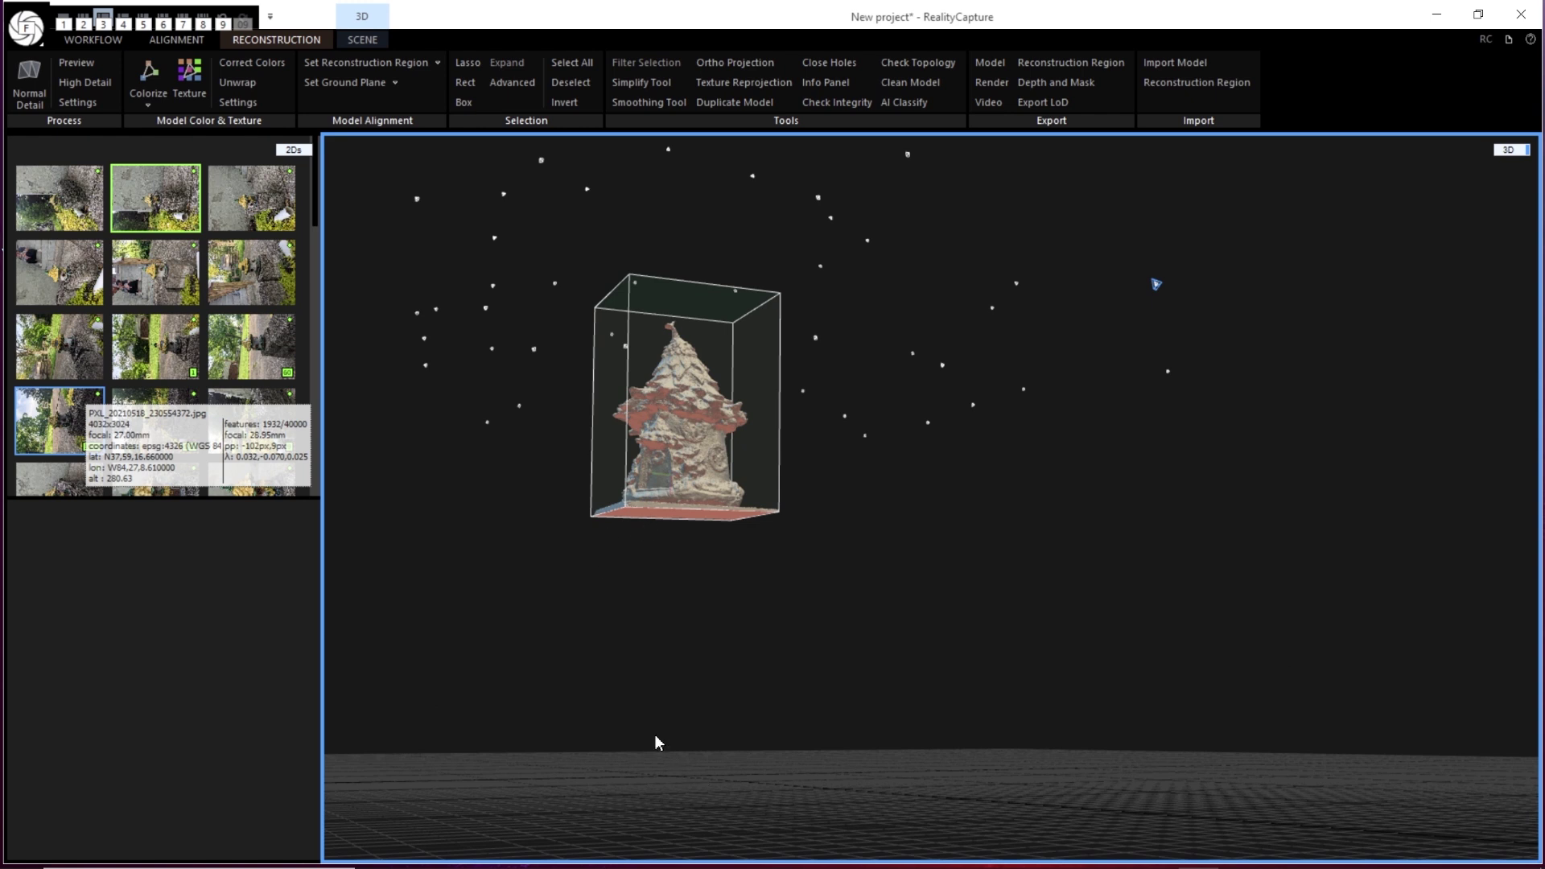
{"action": "left_click_drag", "start_coordinate": [652, 581], "coordinate": [644, 645]}
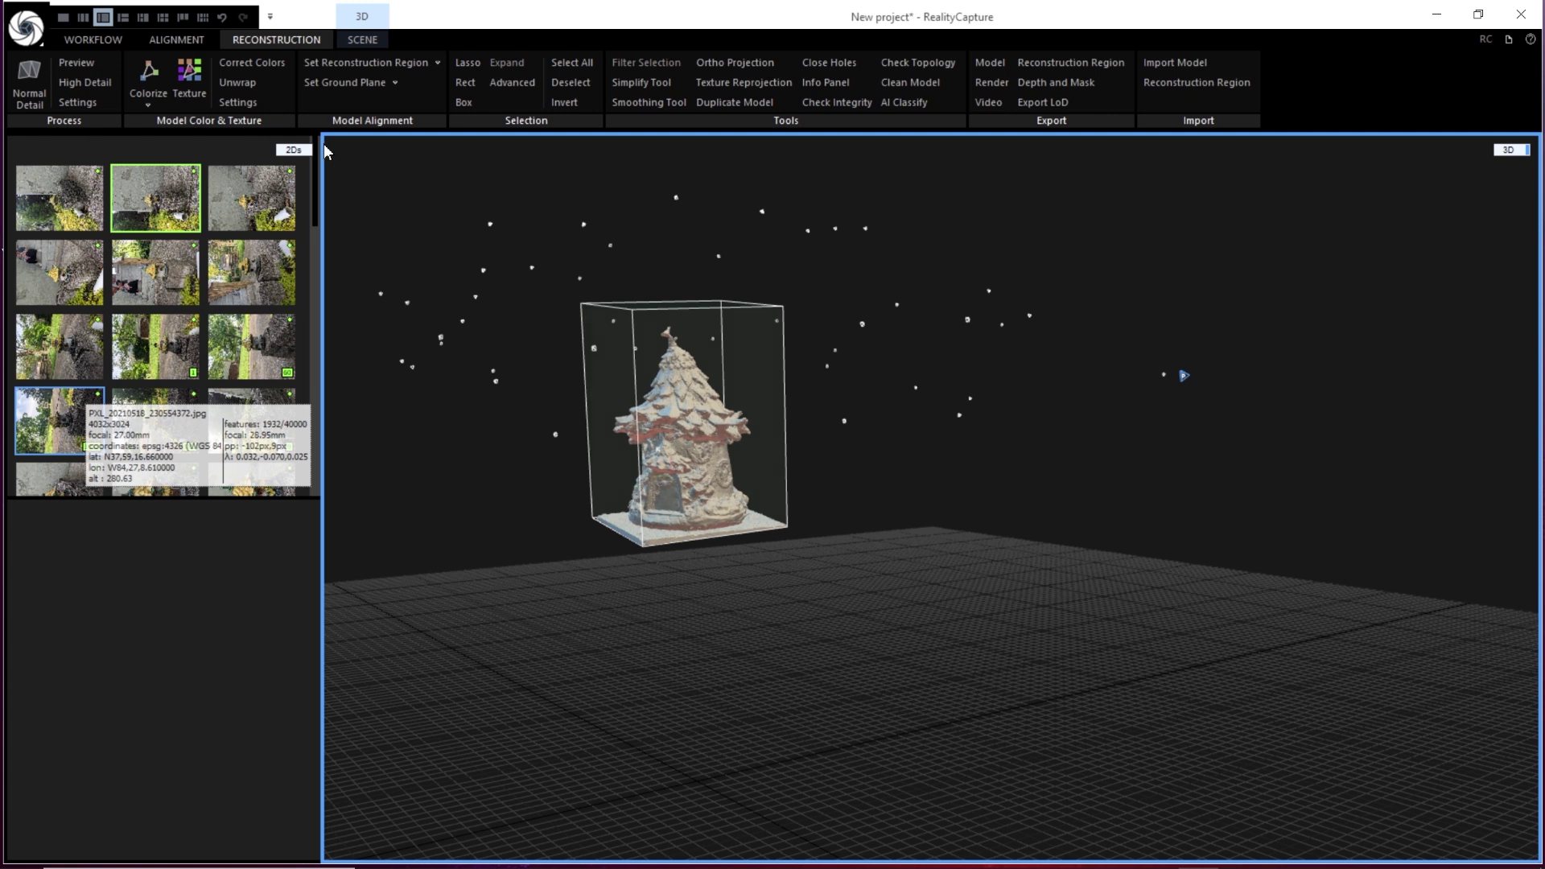
With Set Ground Plane on, drag the fairy house down onto the grid, check its base, then switch it off
{"action": "left_click", "coordinate": [337, 84]}
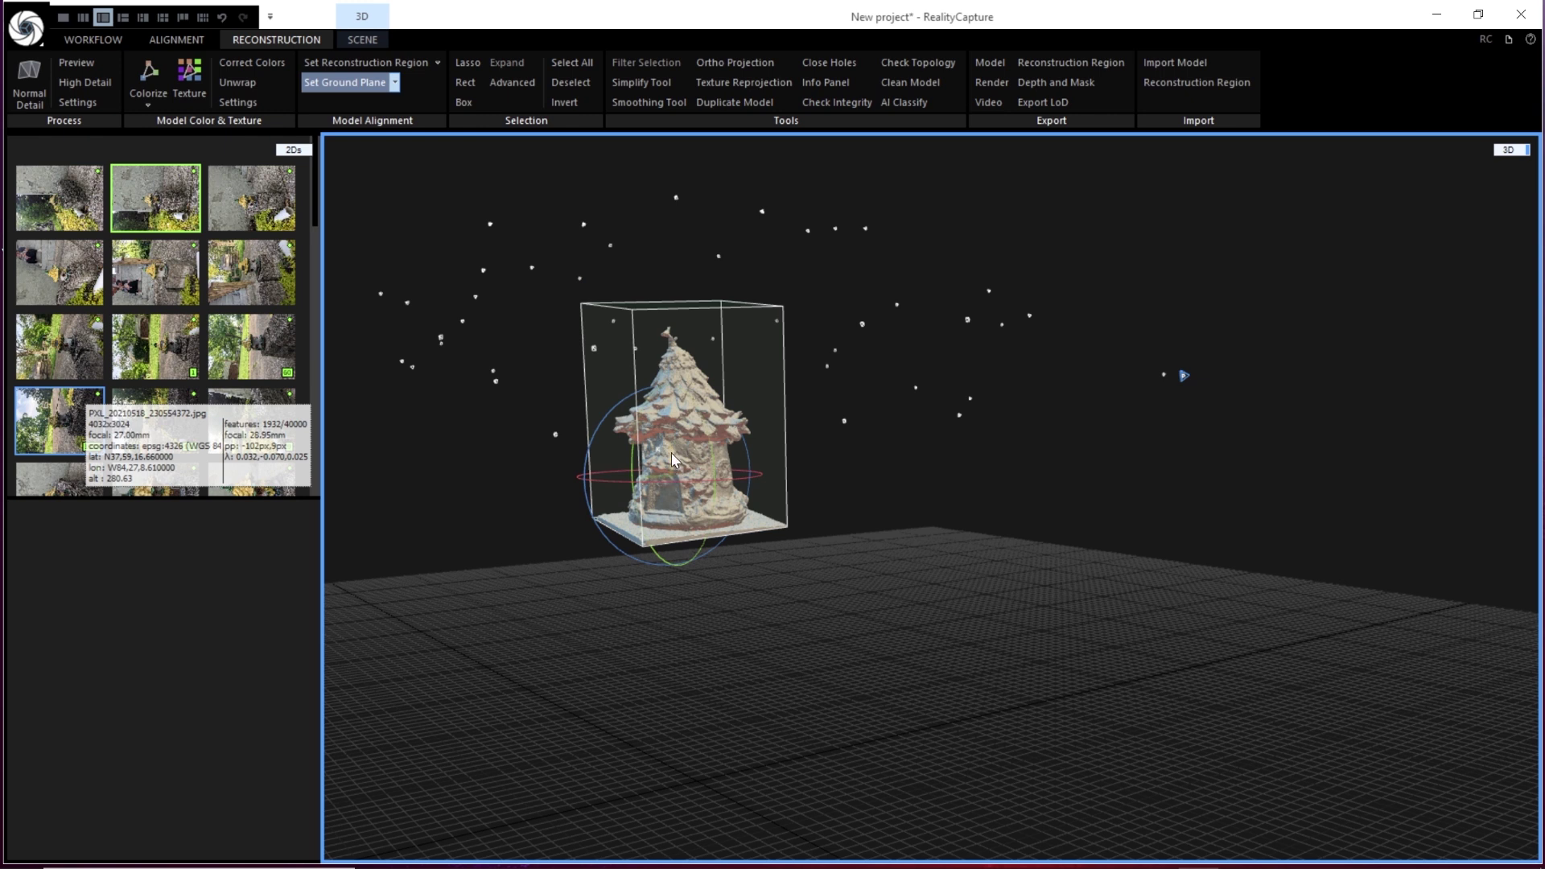
{"action": "left_click_drag", "start_coordinate": [672, 459], "coordinate": [679, 701]}
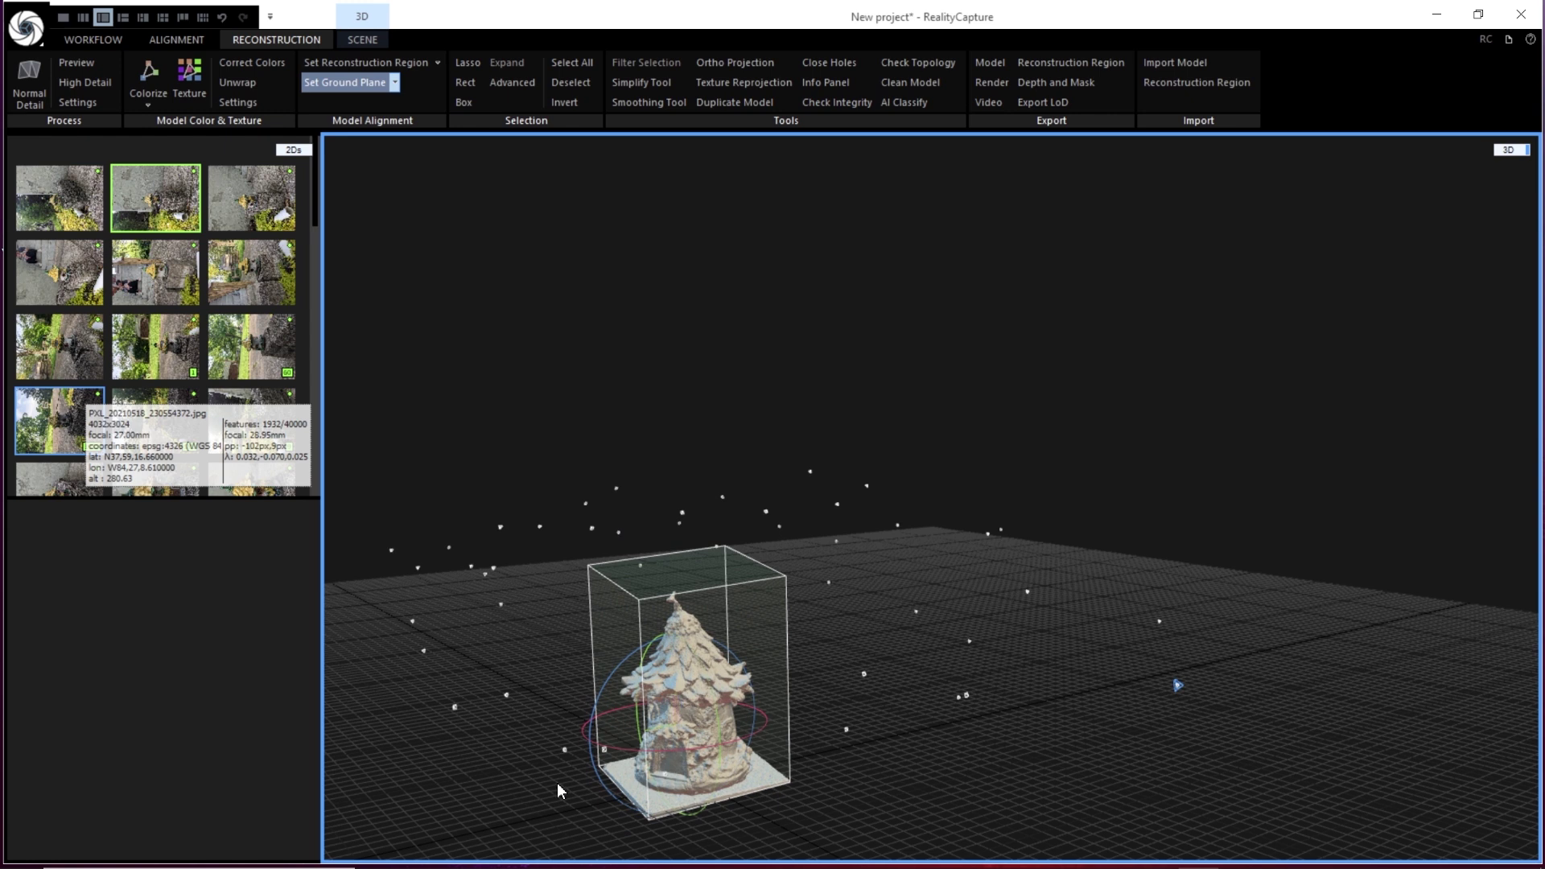
{"action": "left_click_drag", "start_coordinate": [558, 791], "coordinate": [558, 722]}
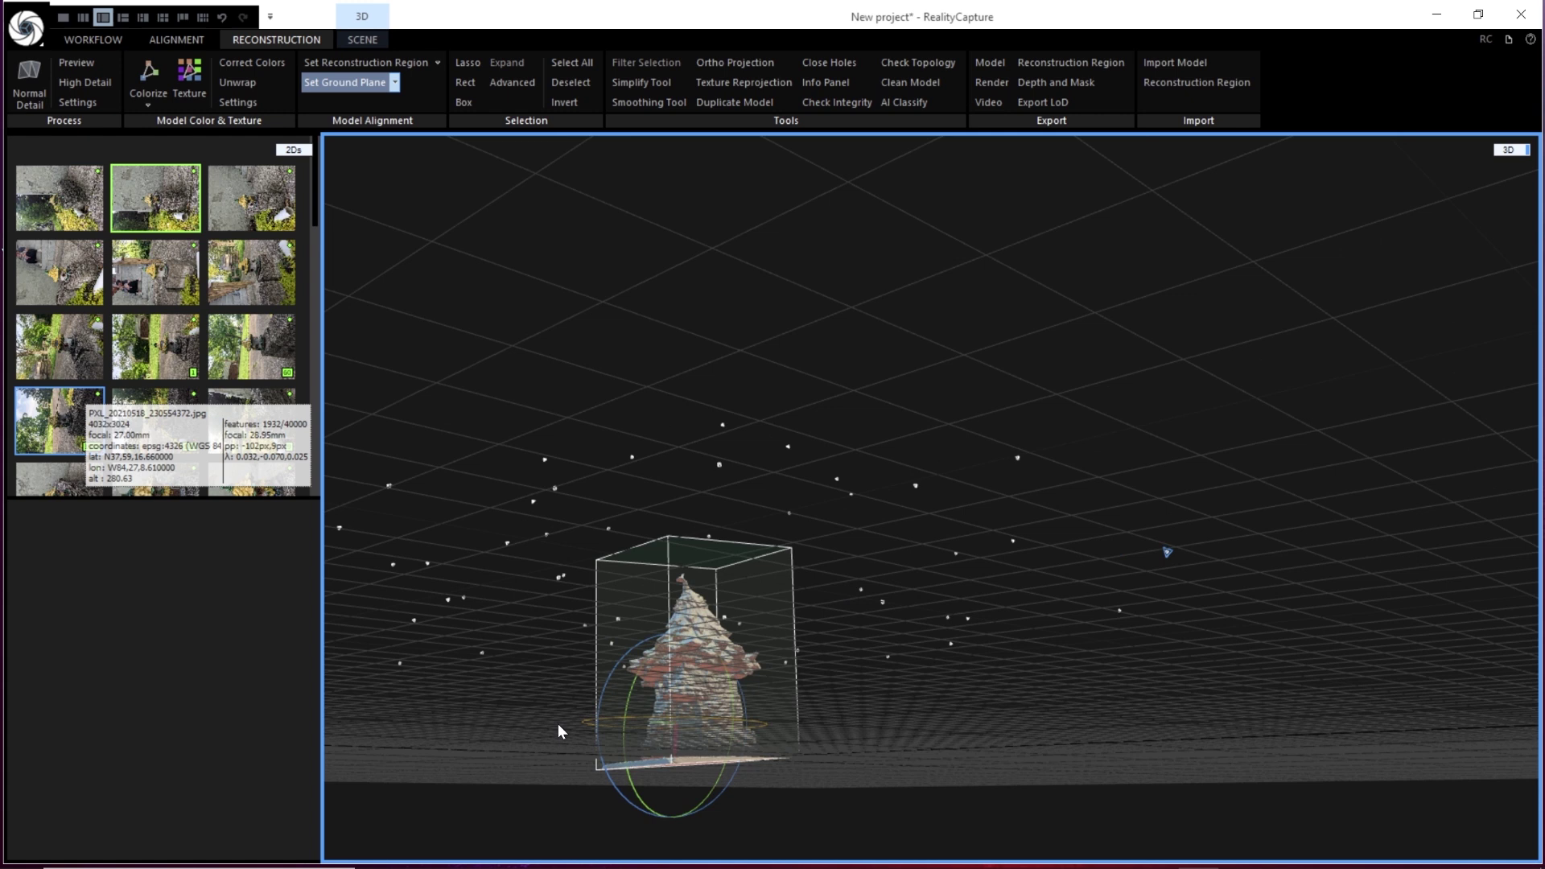
{"action": "scroll", "coordinate": [649, 747], "scroll_direction": "up", "scroll_amount": 5}
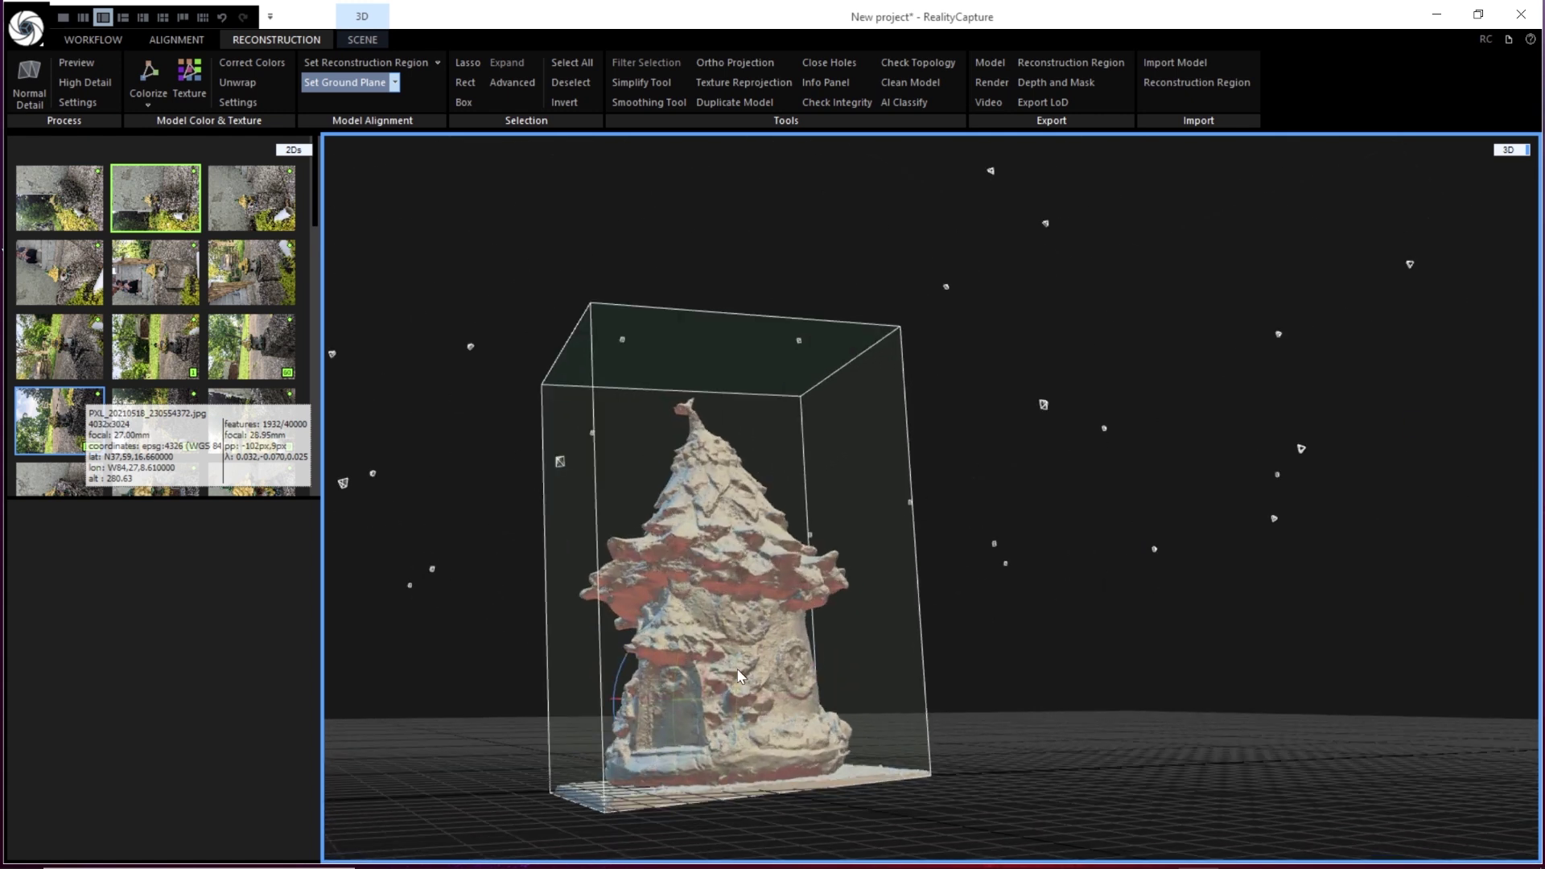
{"action": "scroll", "coordinate": [741, 676], "scroll_direction": "down", "scroll_amount": 5}
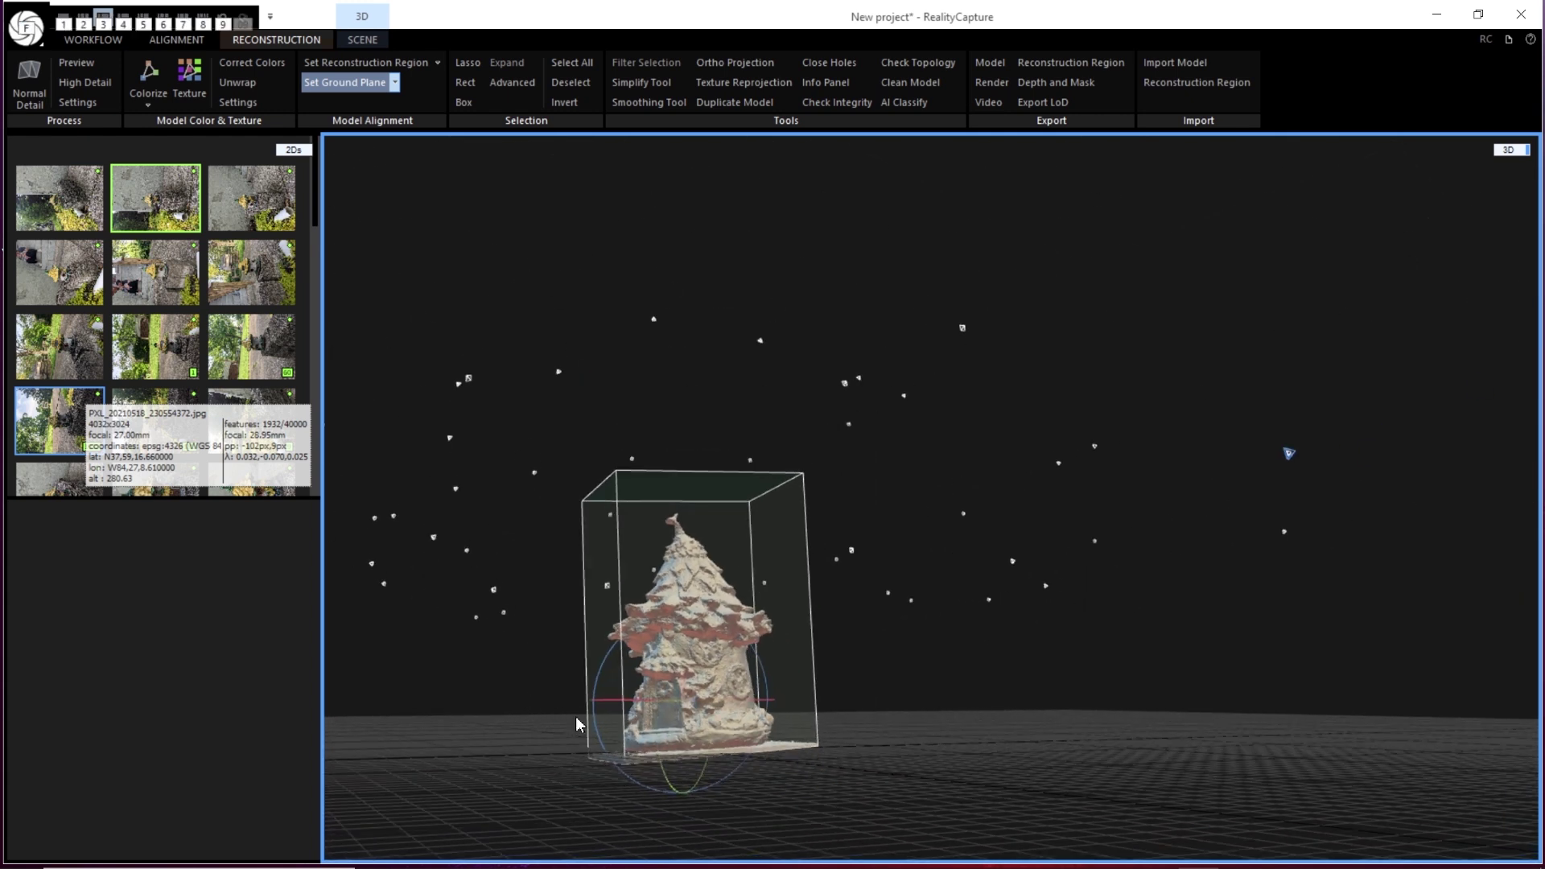
{"action": "left_click_drag", "start_coordinate": [577, 724], "coordinate": [694, 687]}
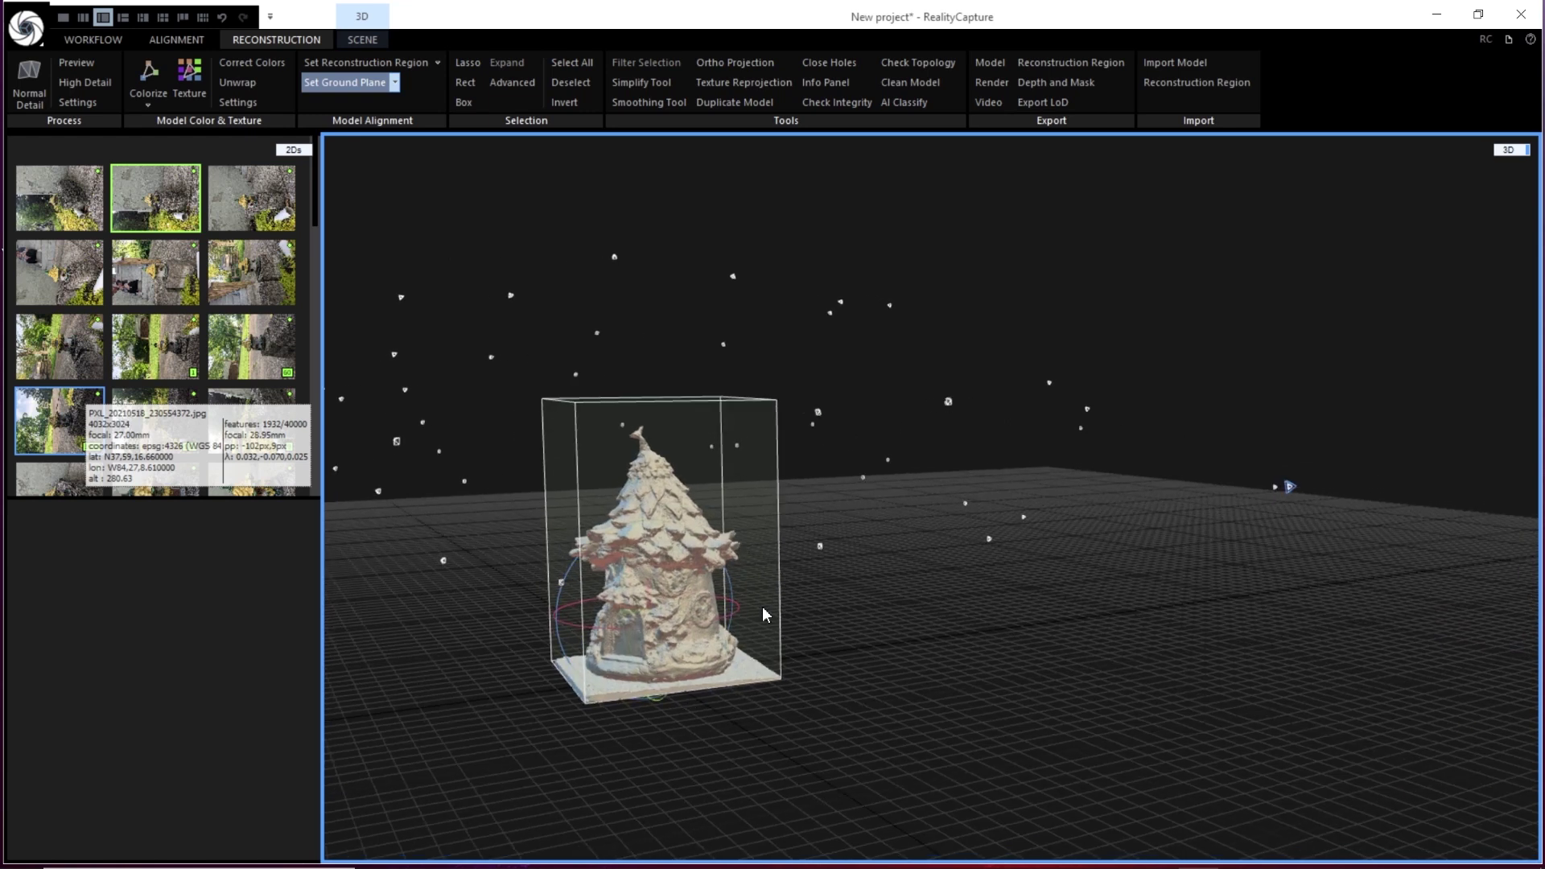
{"action": "left_click", "coordinate": [344, 82]}
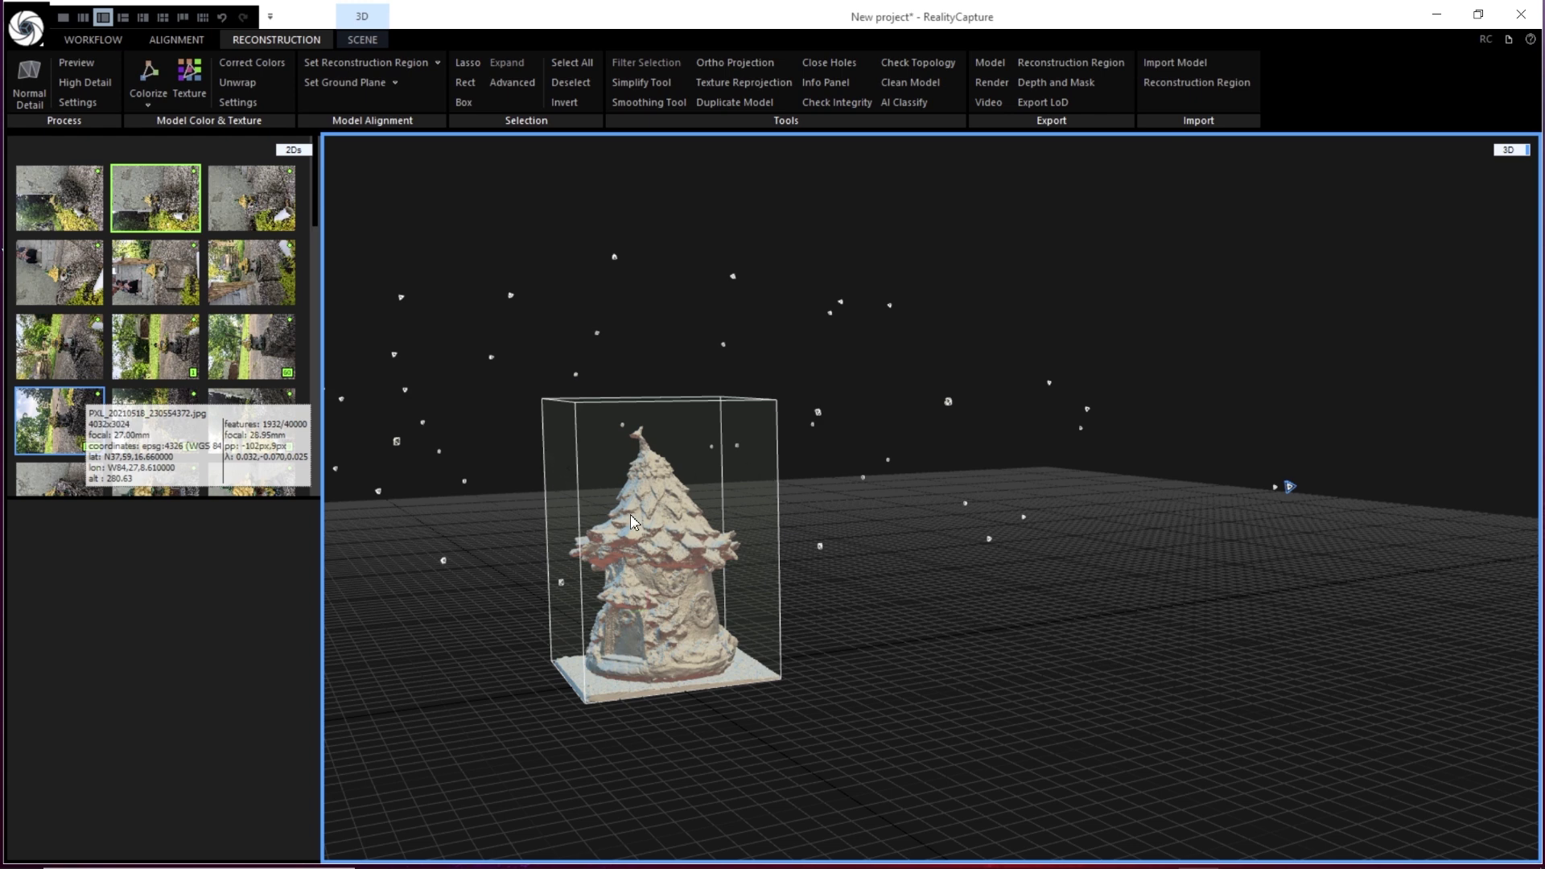
Inspect the house's roof up close, then run Clean Model to remove the mesh's topology defects
{"action": "left_click", "coordinate": [344, 82]}
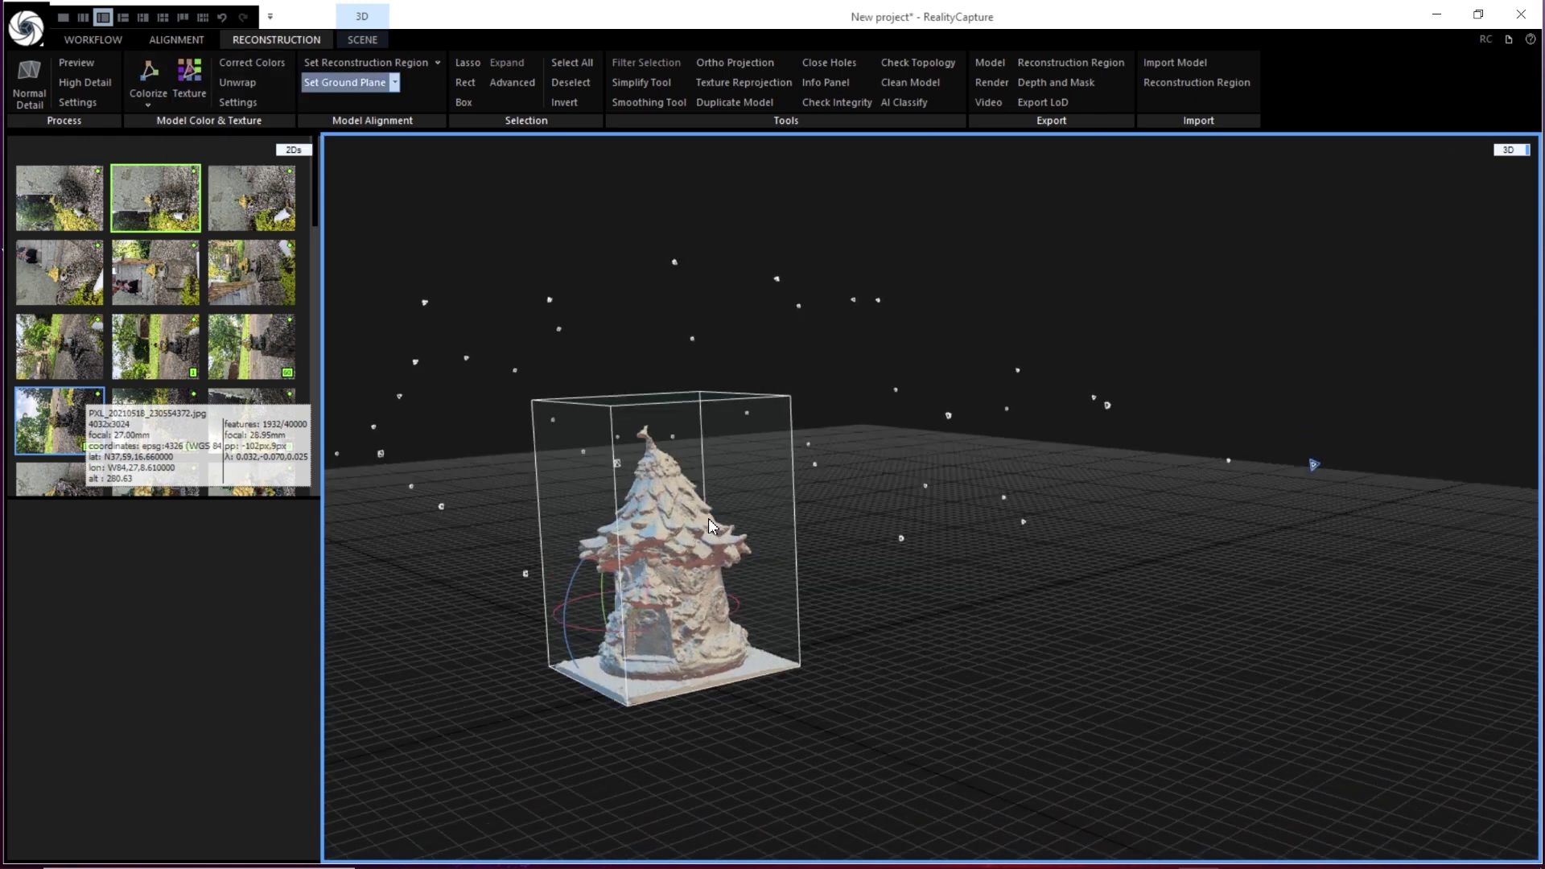
{"action": "scroll", "coordinate": [668, 555], "scroll_direction": "up", "scroll_amount": 6}
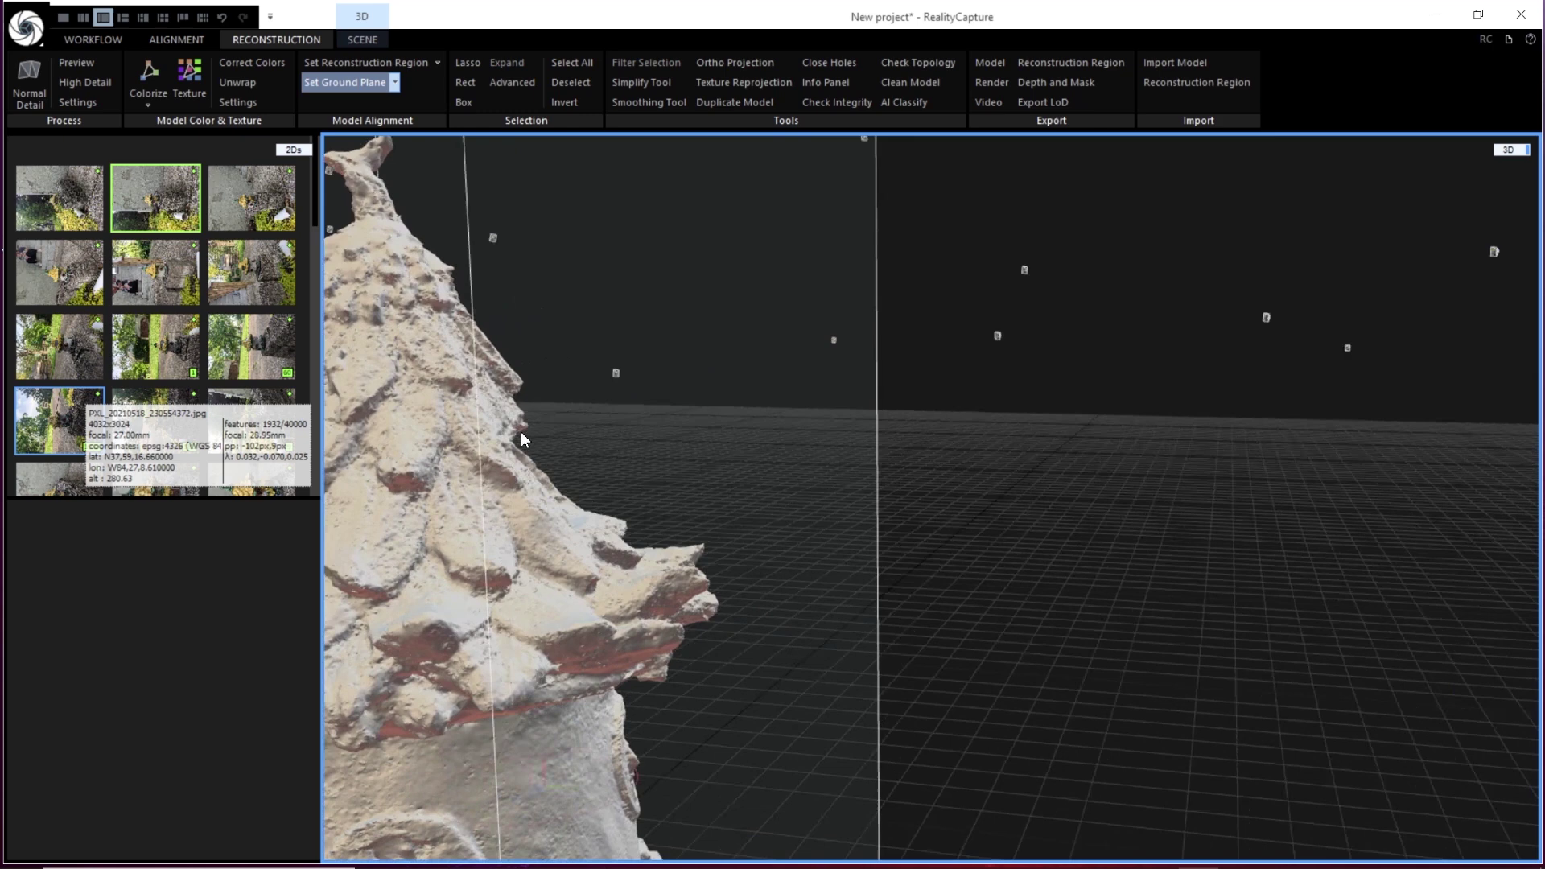
{"action": "left_click_drag", "start_coordinate": [662, 424], "coordinate": [700, 406]}
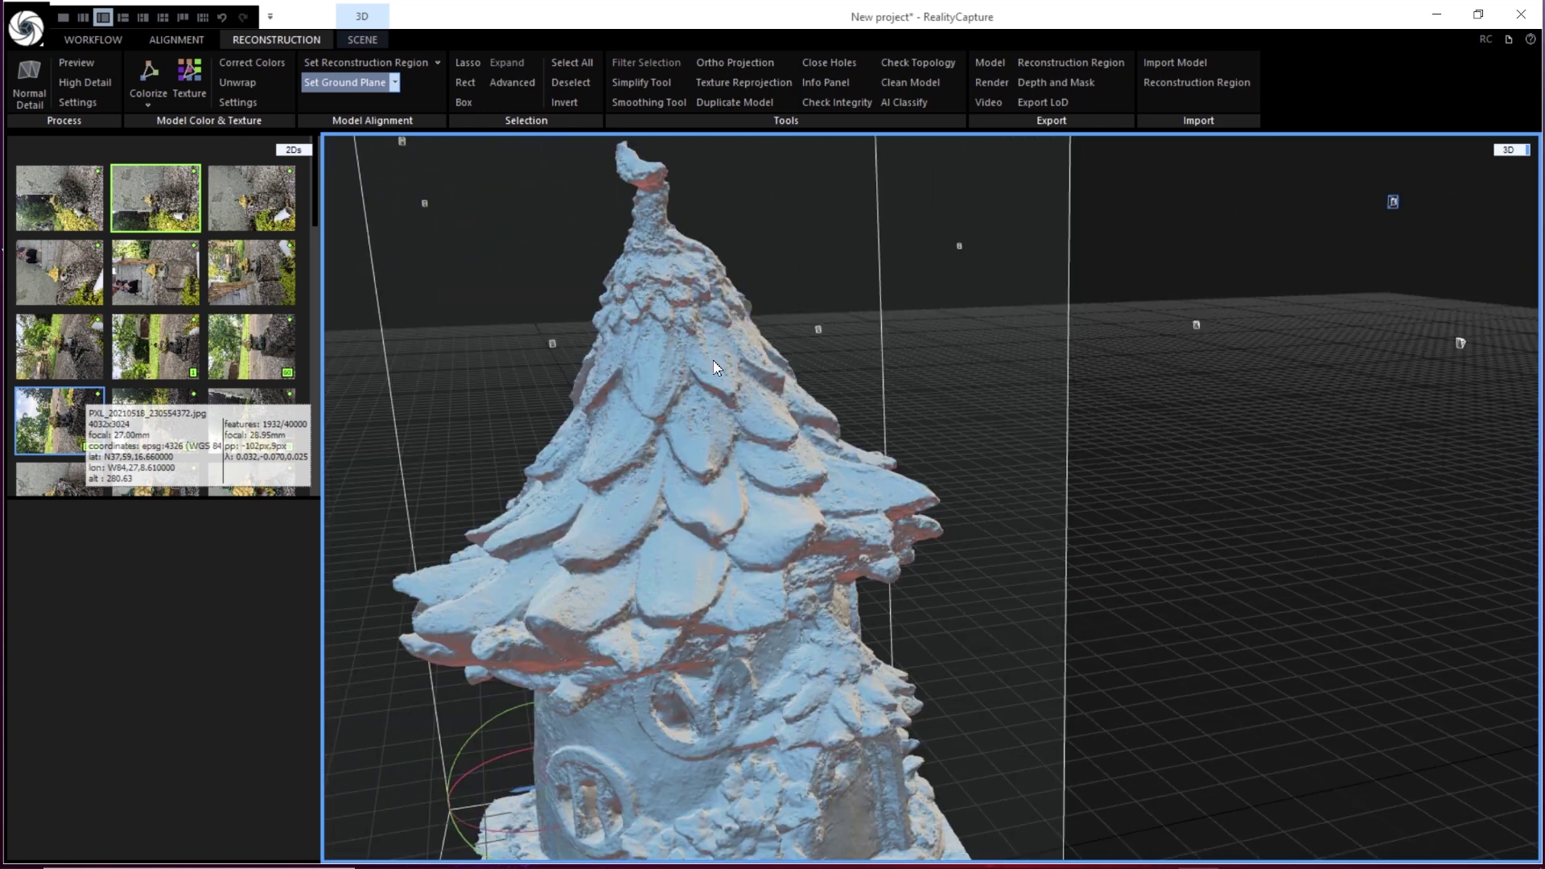
{"action": "scroll", "coordinate": [815, 447], "scroll_direction": "down", "scroll_amount": 5}
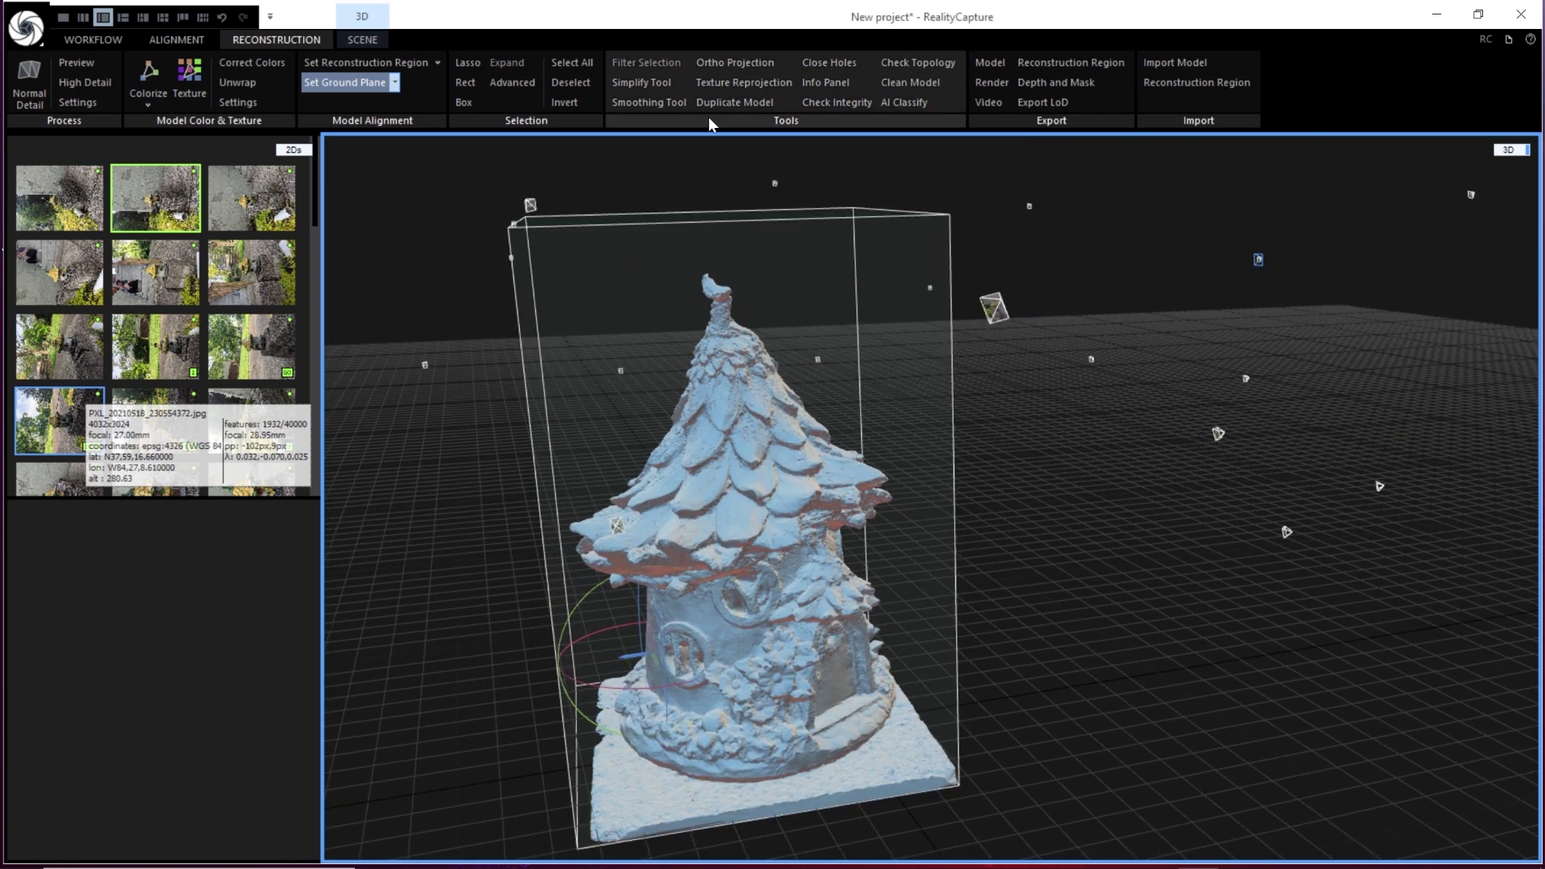
{"action": "left_click", "coordinate": [902, 91]}
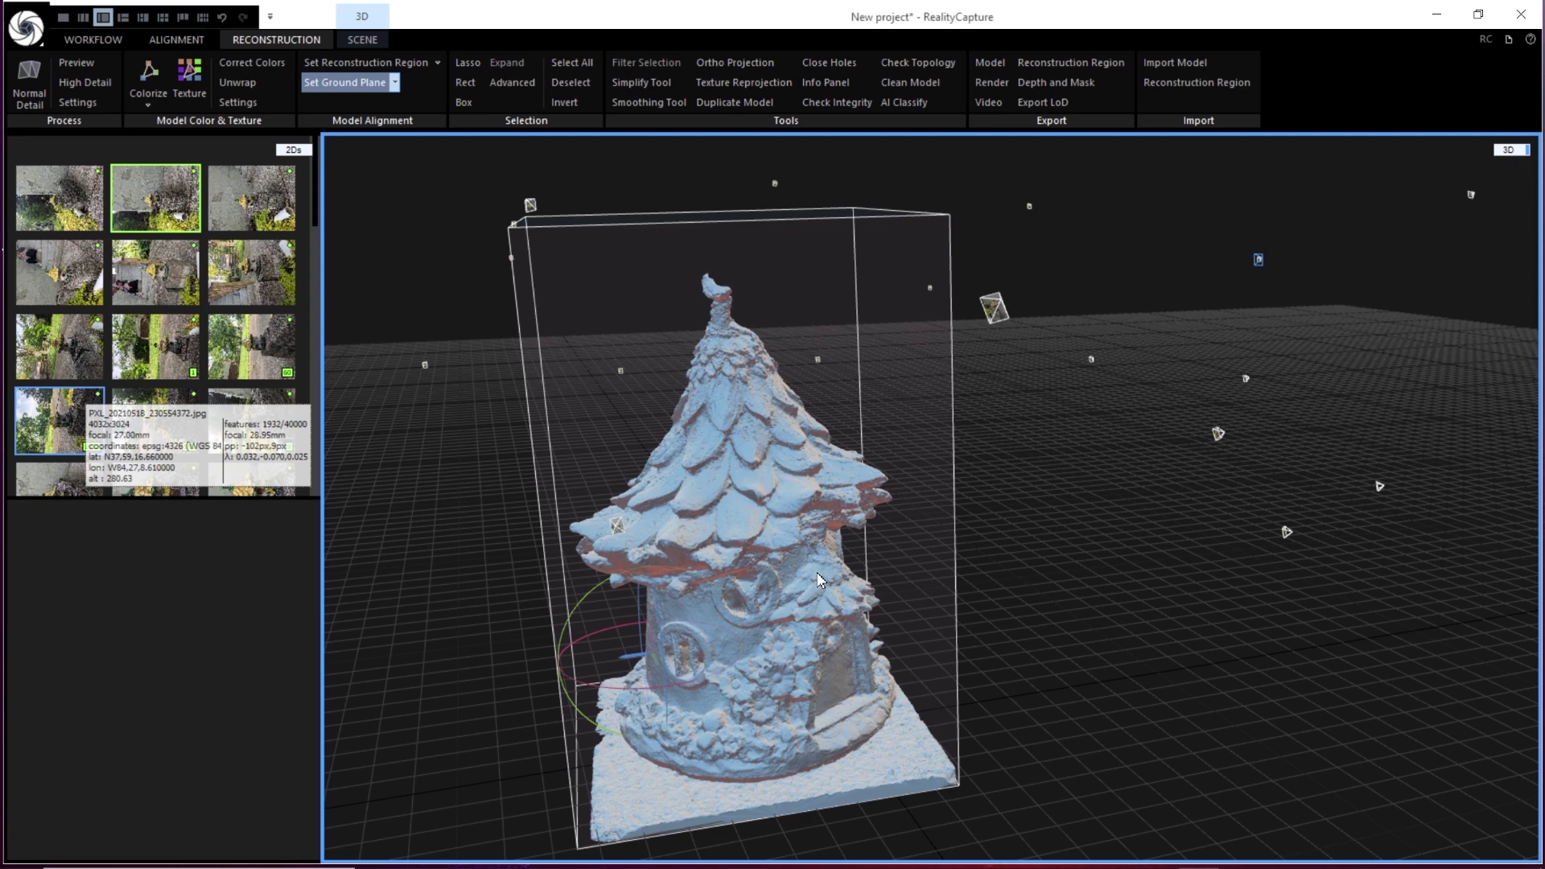
{"action": "left_click_drag", "start_coordinate": [794, 592], "coordinate": [726, 600]}
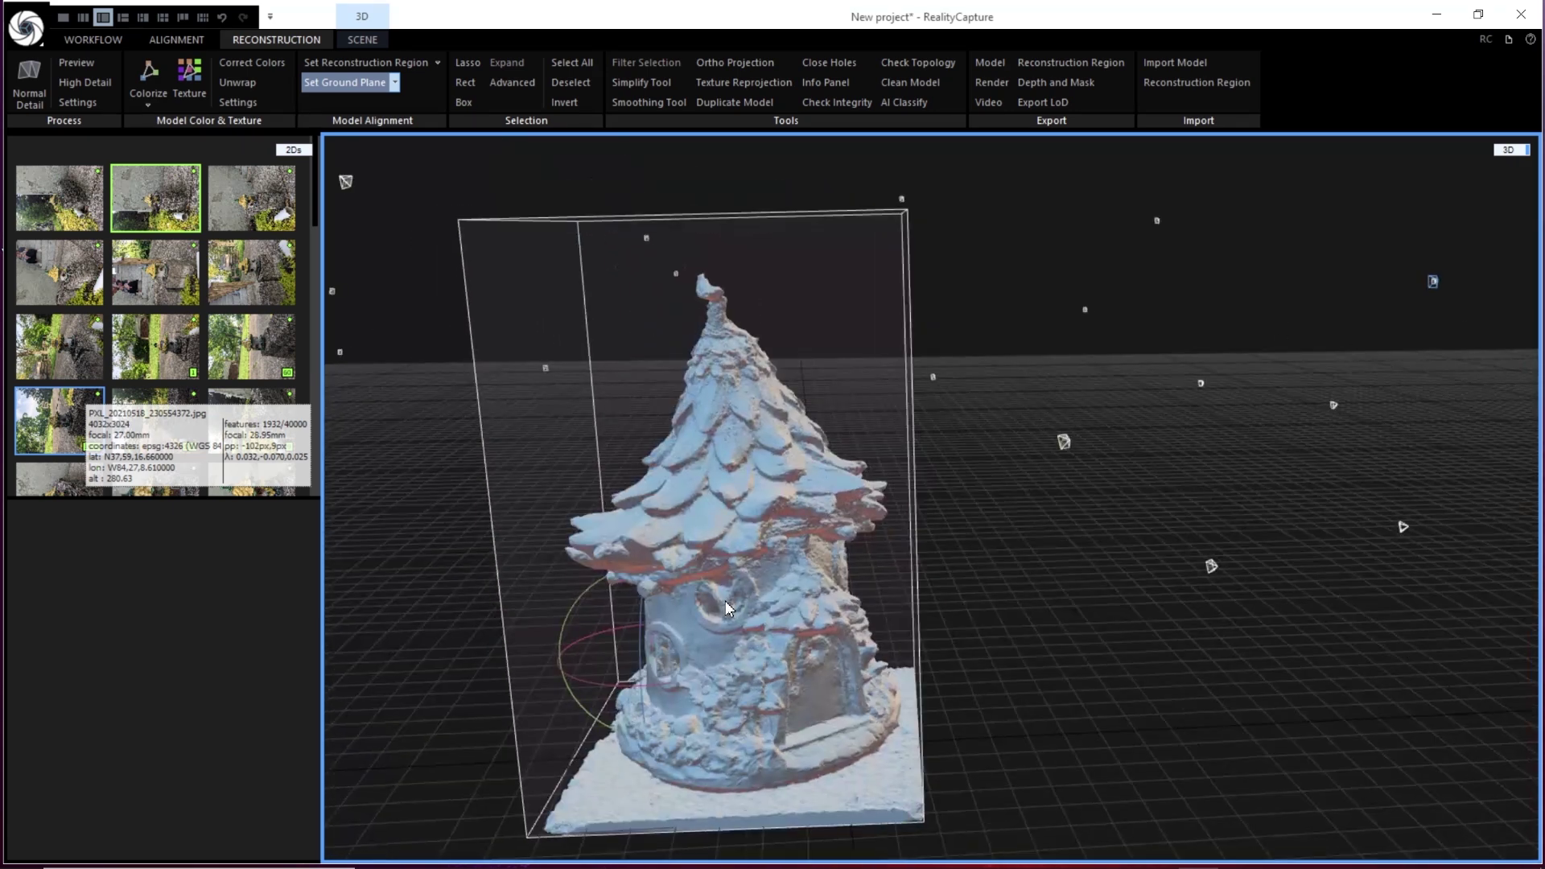
Simplify the mesh to a coarse 50 000-triangle target, accepting the topology warning
{"action": "left_click", "coordinate": [642, 83]}
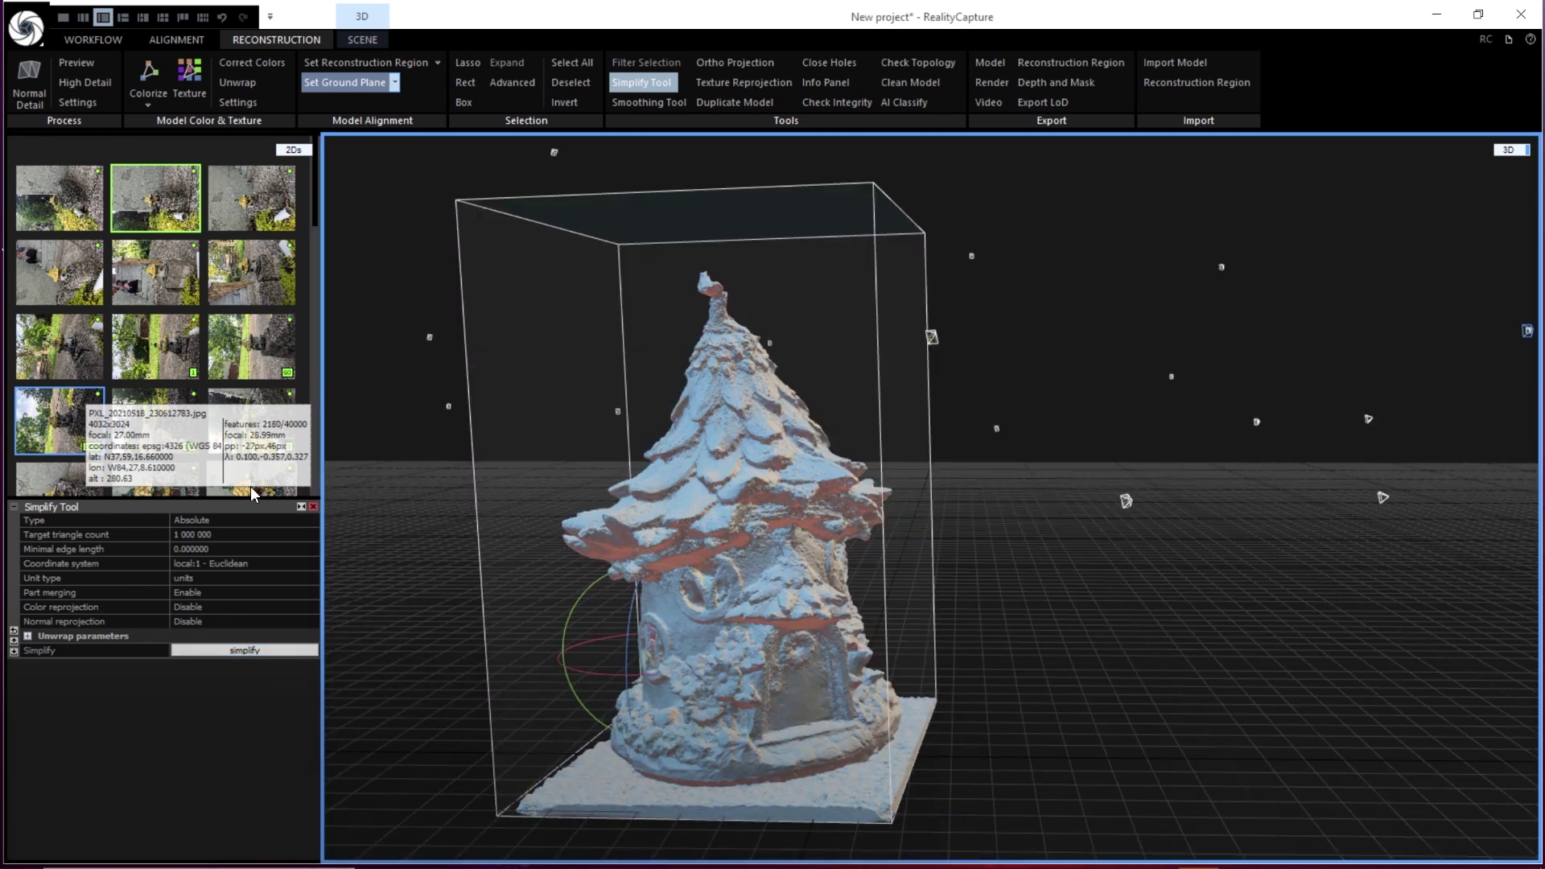
{"action": "left_click", "coordinate": [193, 534]}
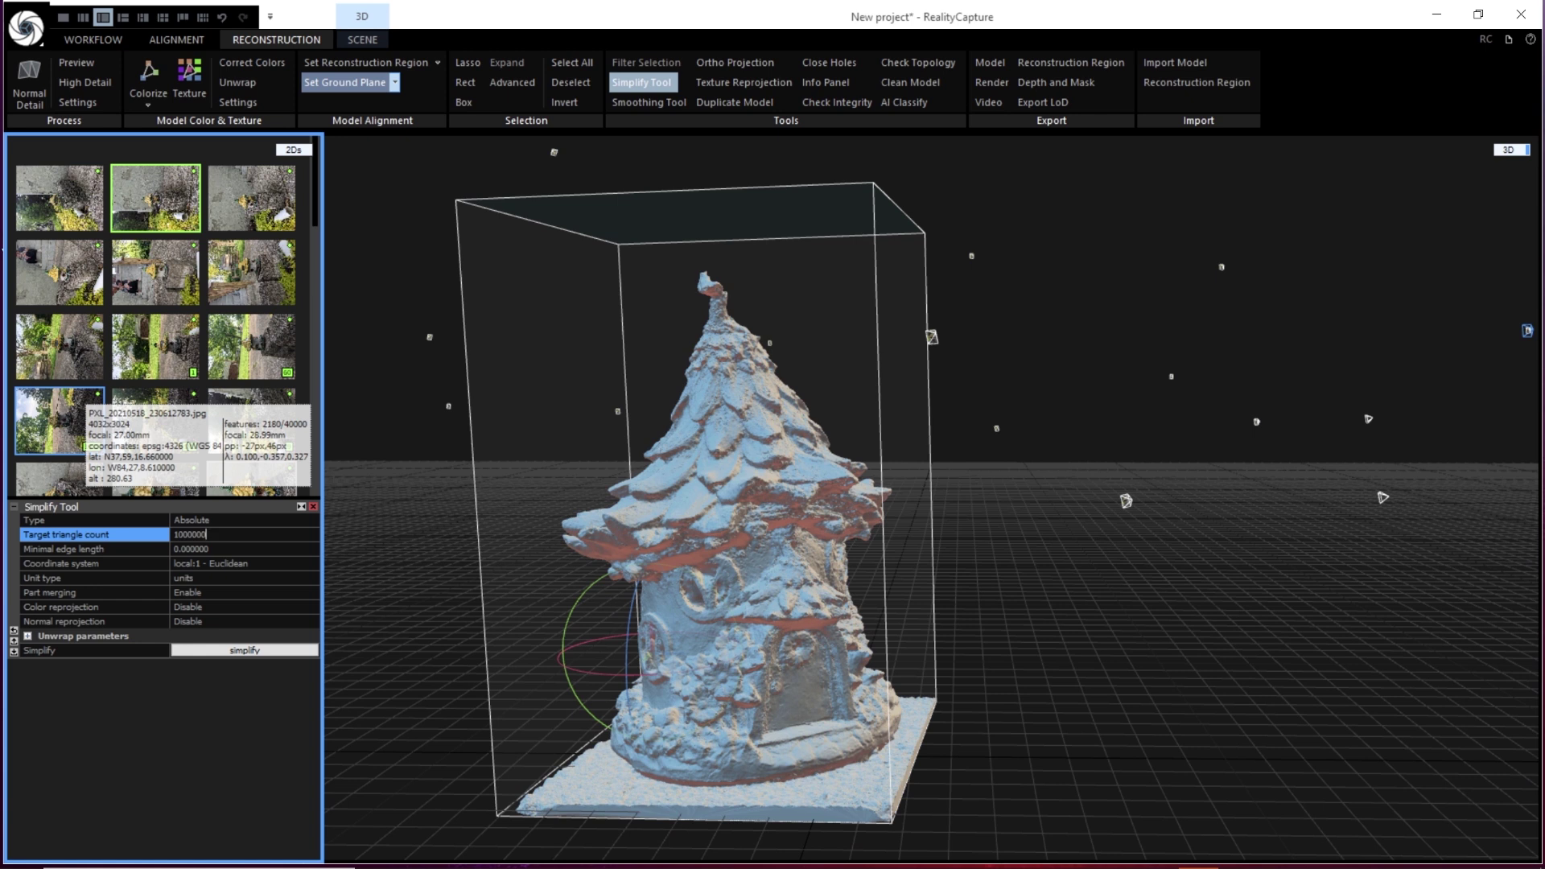
{"action": "key", "text": "ctrl+a"}
{"action": "type", "text": "500"}
{"action": "left_click", "coordinate": [209, 650]}
{"action": "key", "text": "Return"}
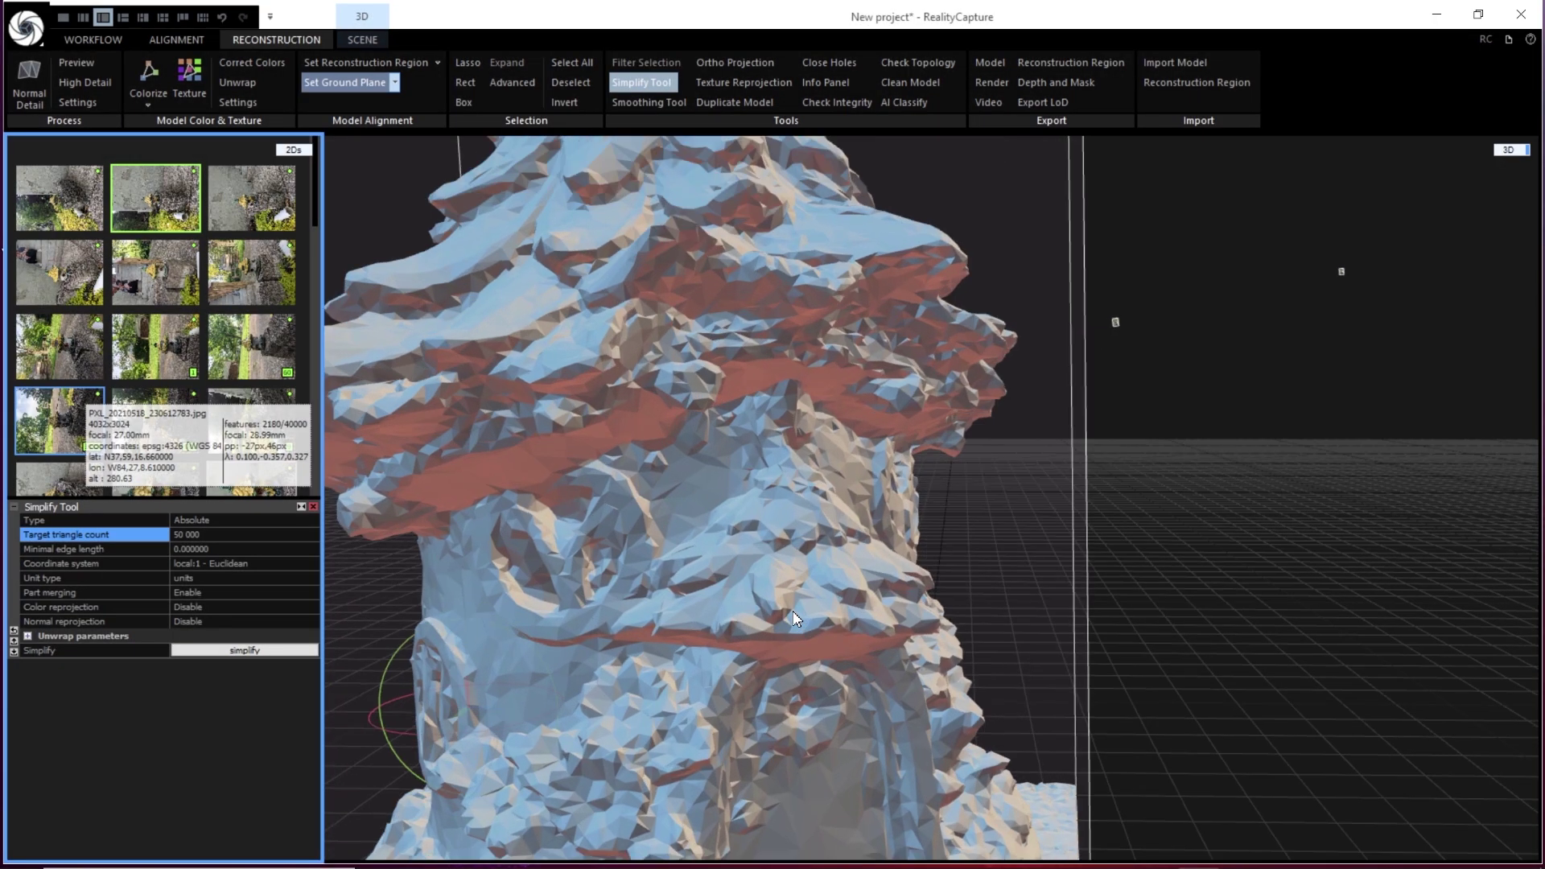
Re-simplify the mesh with a 1 000 000-triangle target and accept the topology warning
{"action": "left_click_drag", "start_coordinate": [800, 592], "coordinate": [678, 552]}
{"action": "scroll", "coordinate": [677, 552], "scroll_direction": "down", "scroll_amount": 5}
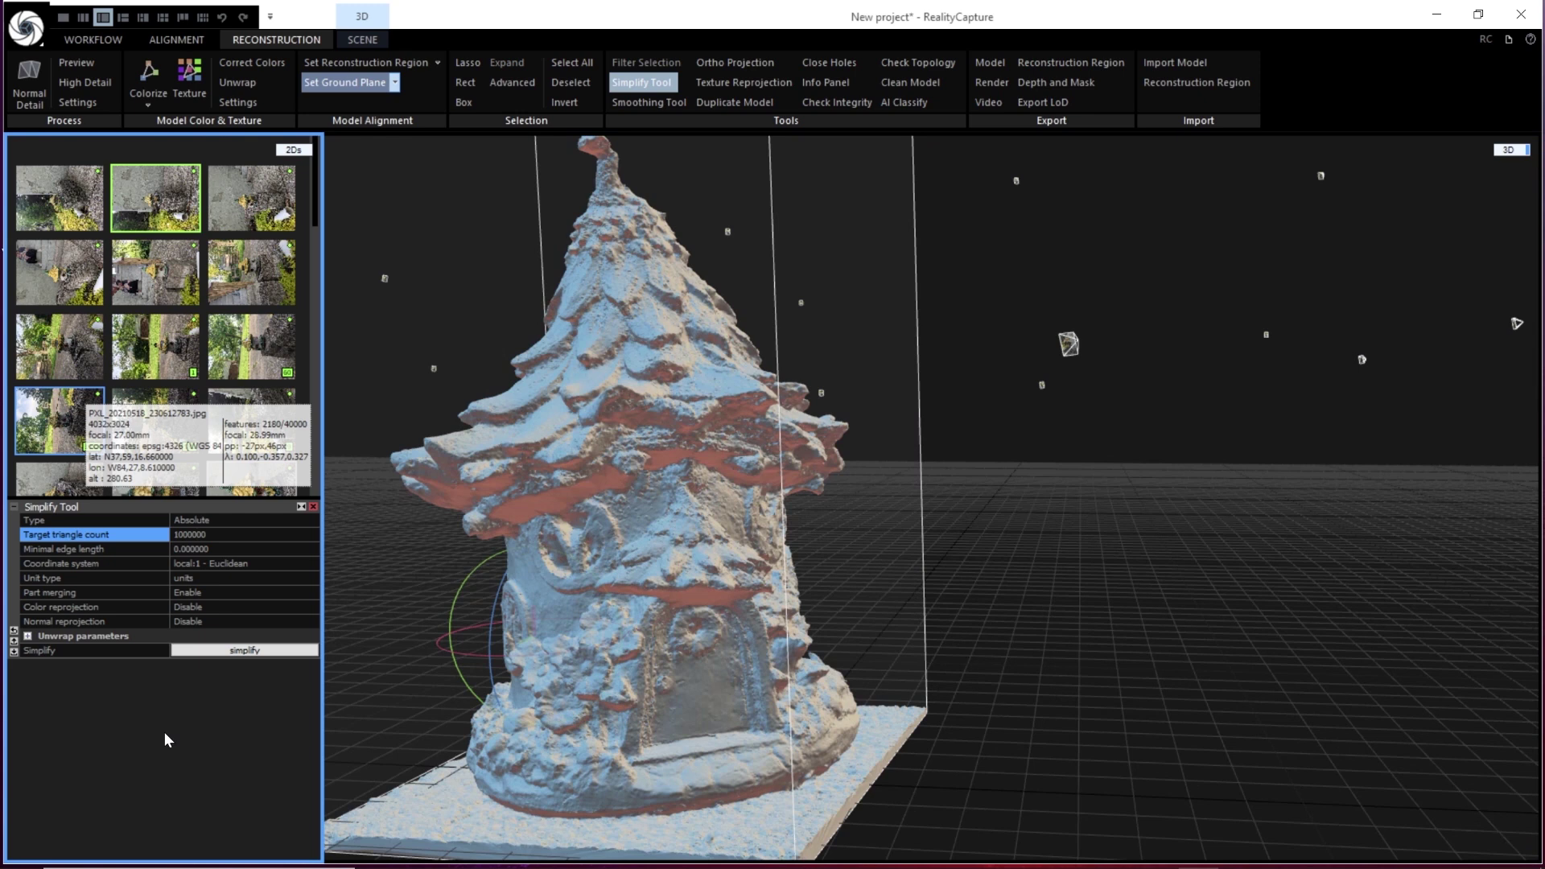
{"action": "left_click", "coordinate": [241, 649]}
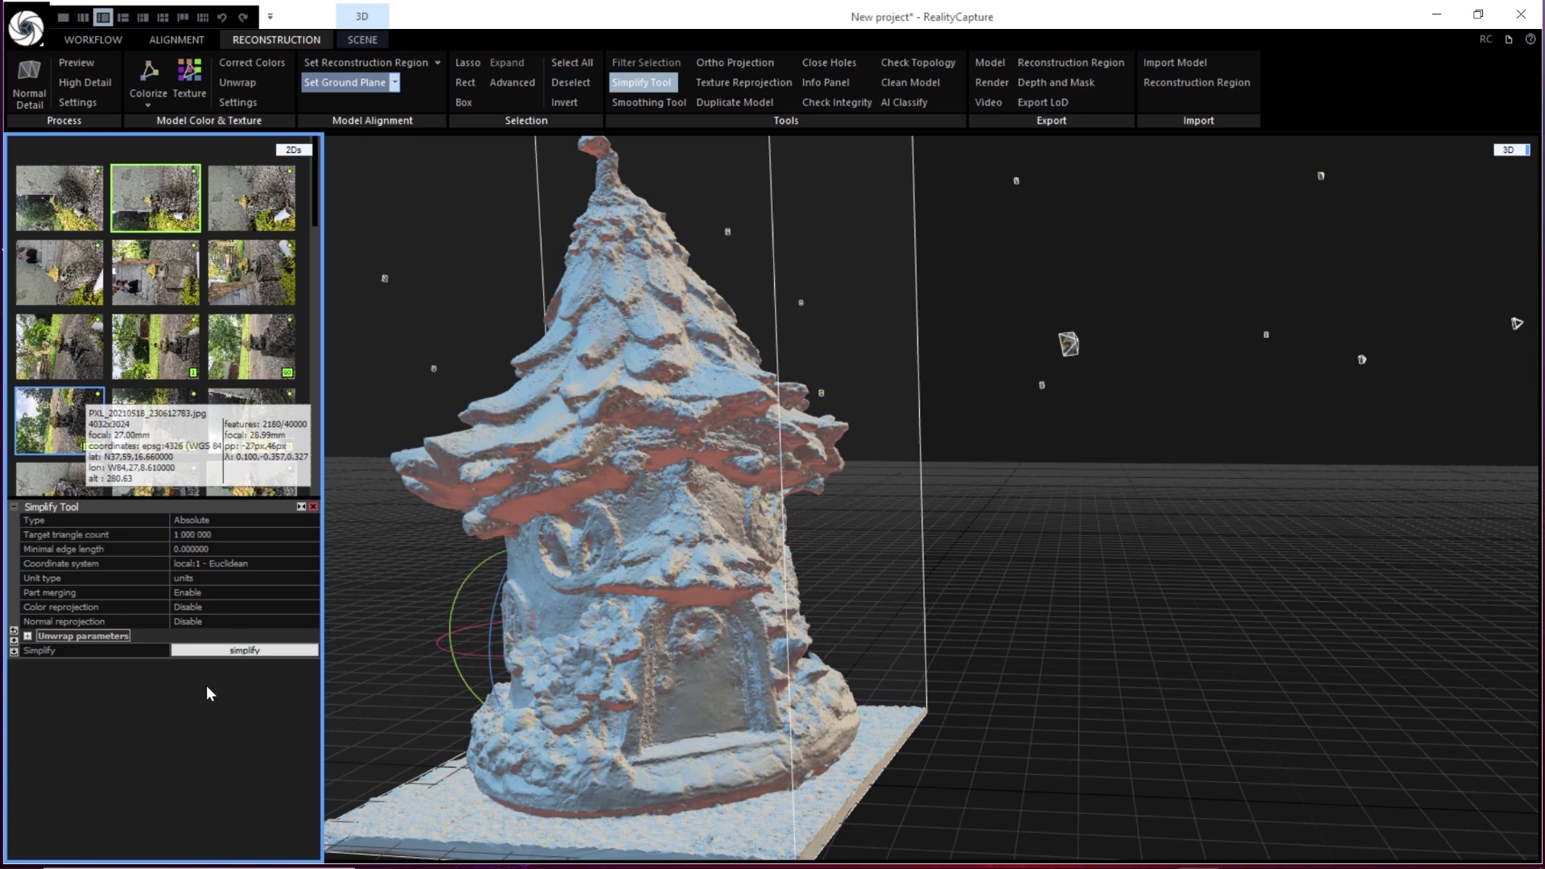
{"action": "left_click", "coordinate": [225, 647]}
{"action": "left_click", "coordinate": [934, 531]}
Smooth the mesh with Noise-removal (weight 0.5, 5 iterations) and inspect the result from several angles
{"action": "left_click", "coordinate": [634, 103]}
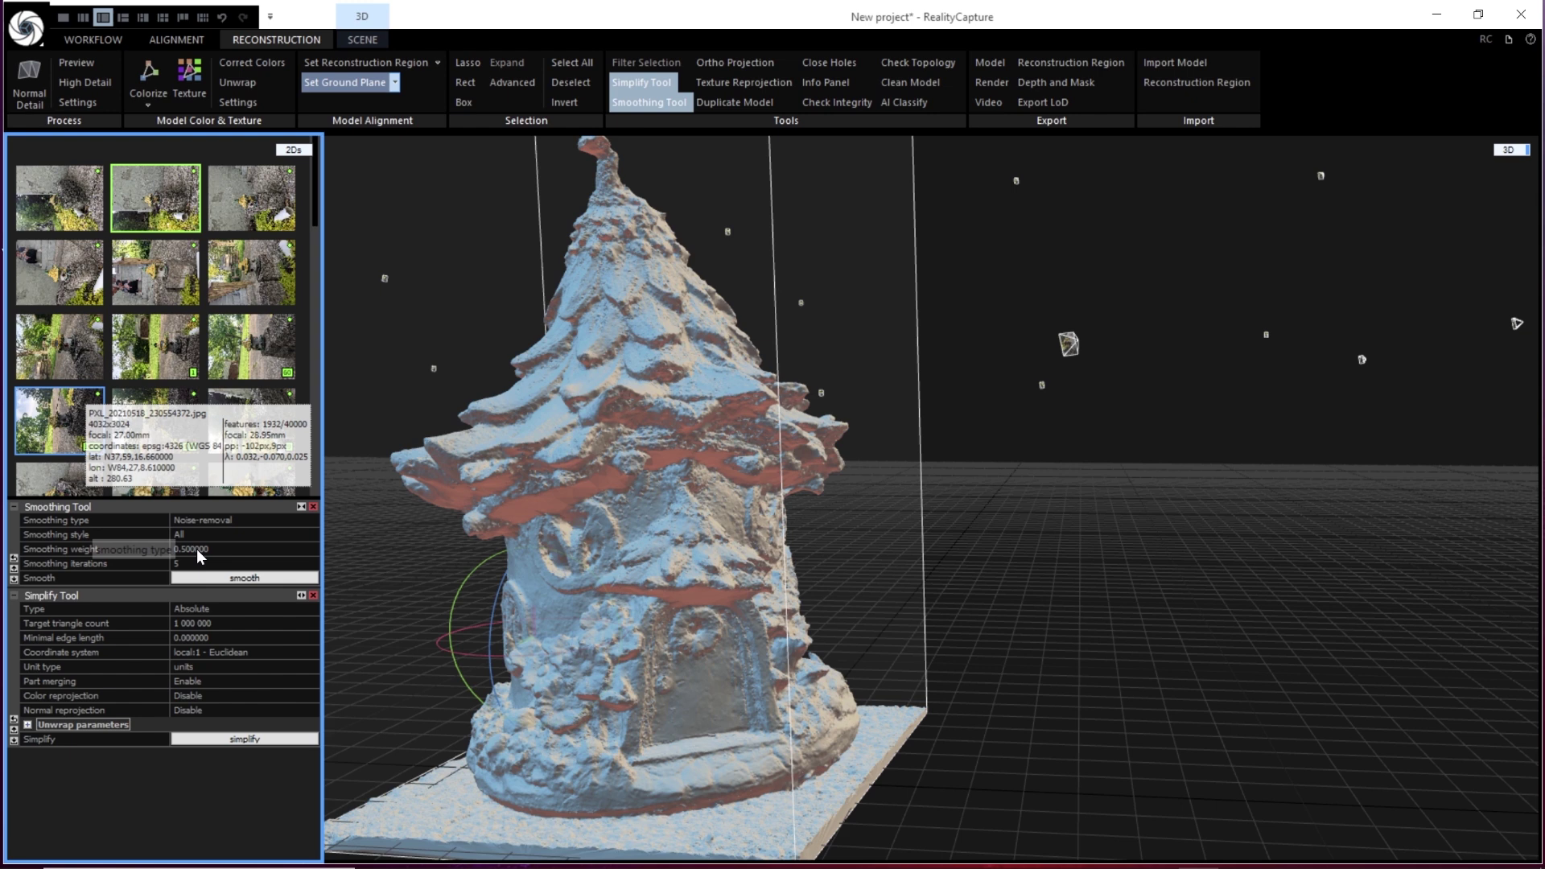
{"action": "left_click", "coordinate": [230, 578]}
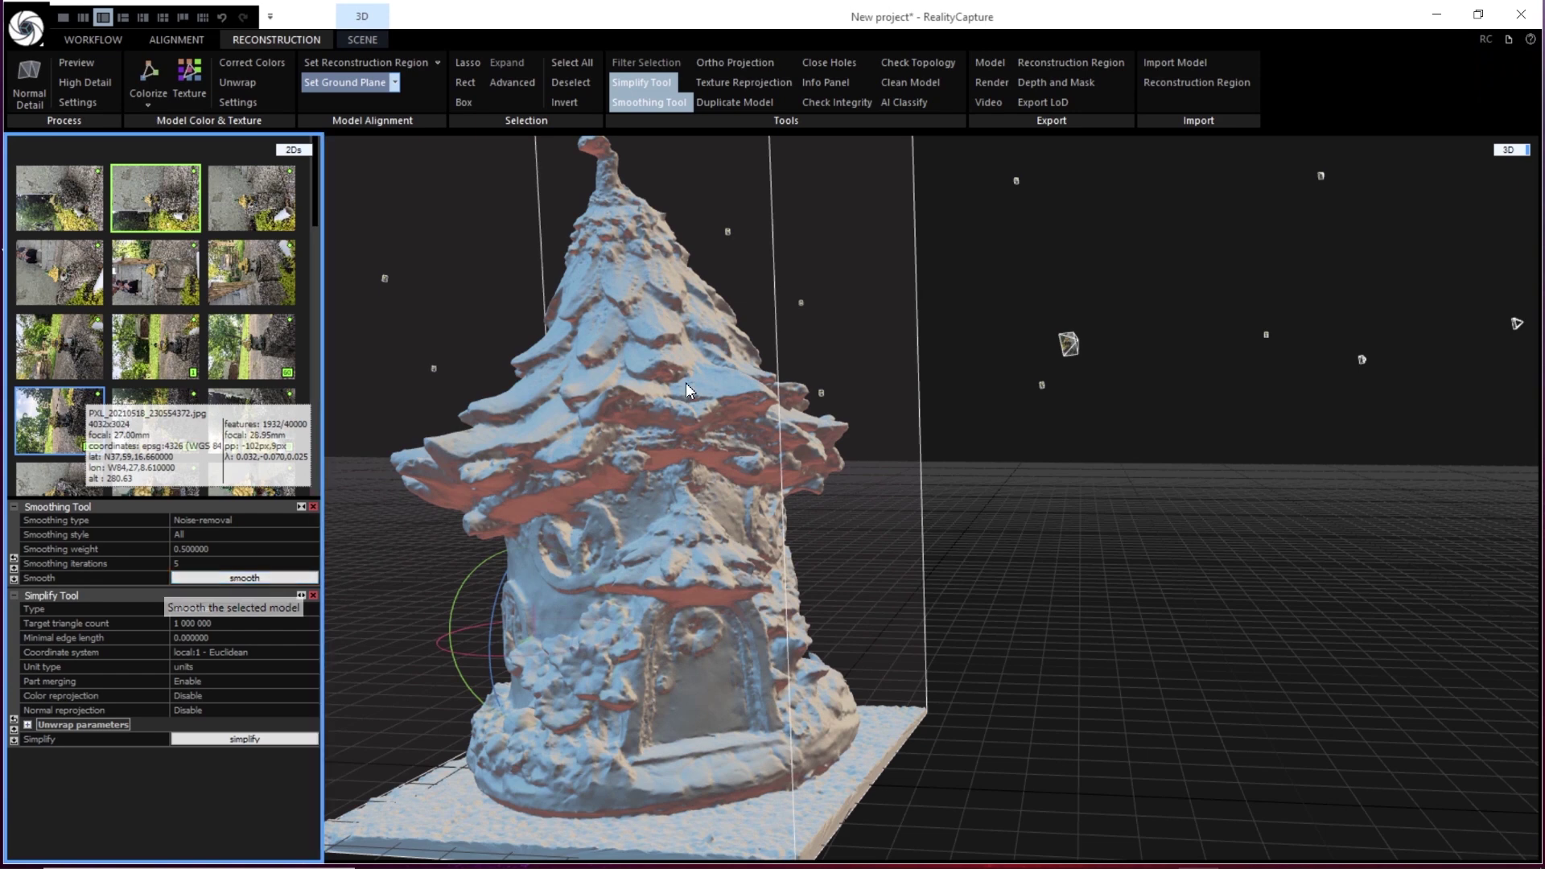
{"action": "left_click_drag", "start_coordinate": [685, 383], "coordinate": [712, 344]}
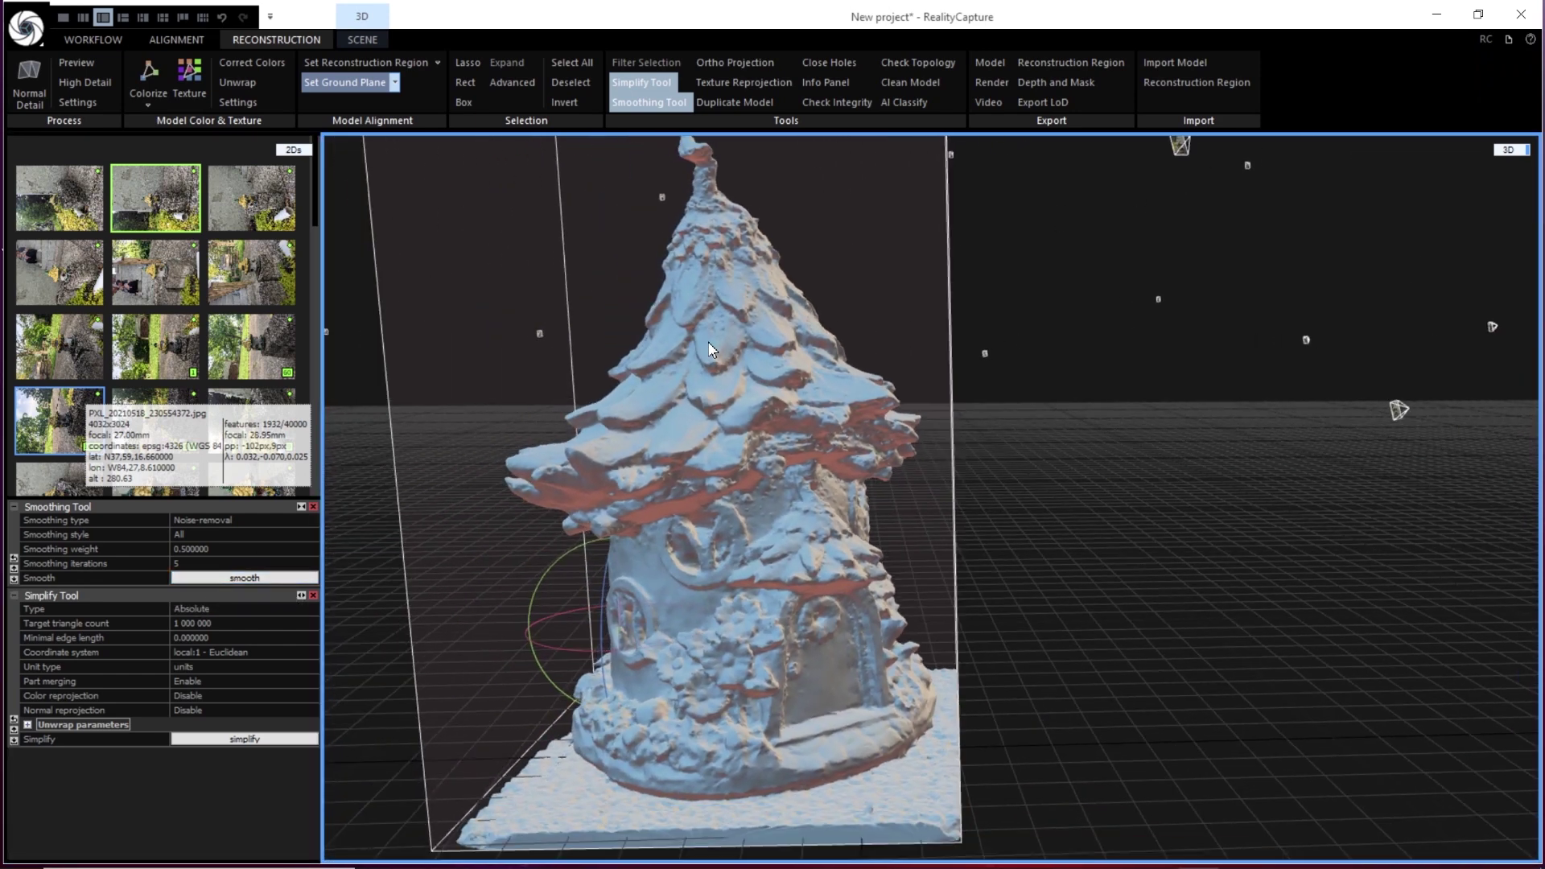
{"action": "left_click_drag", "start_coordinate": [778, 406], "coordinate": [638, 387]}
{"action": "left_click_drag", "start_coordinate": [774, 531], "coordinate": [890, 603]}
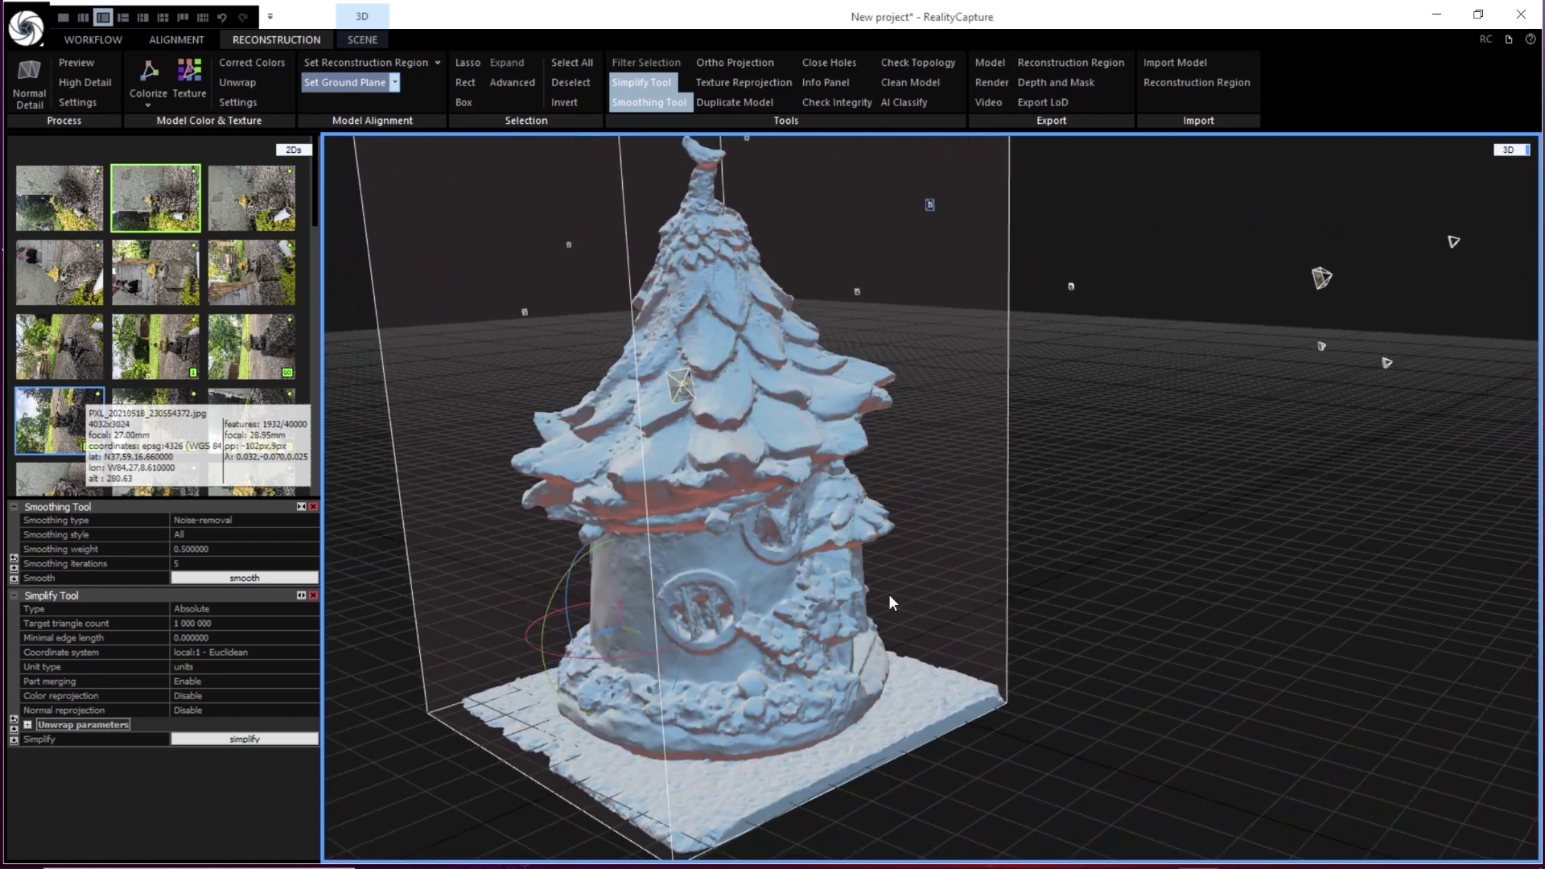
{"action": "left_click_drag", "start_coordinate": [678, 572], "coordinate": [827, 461]}
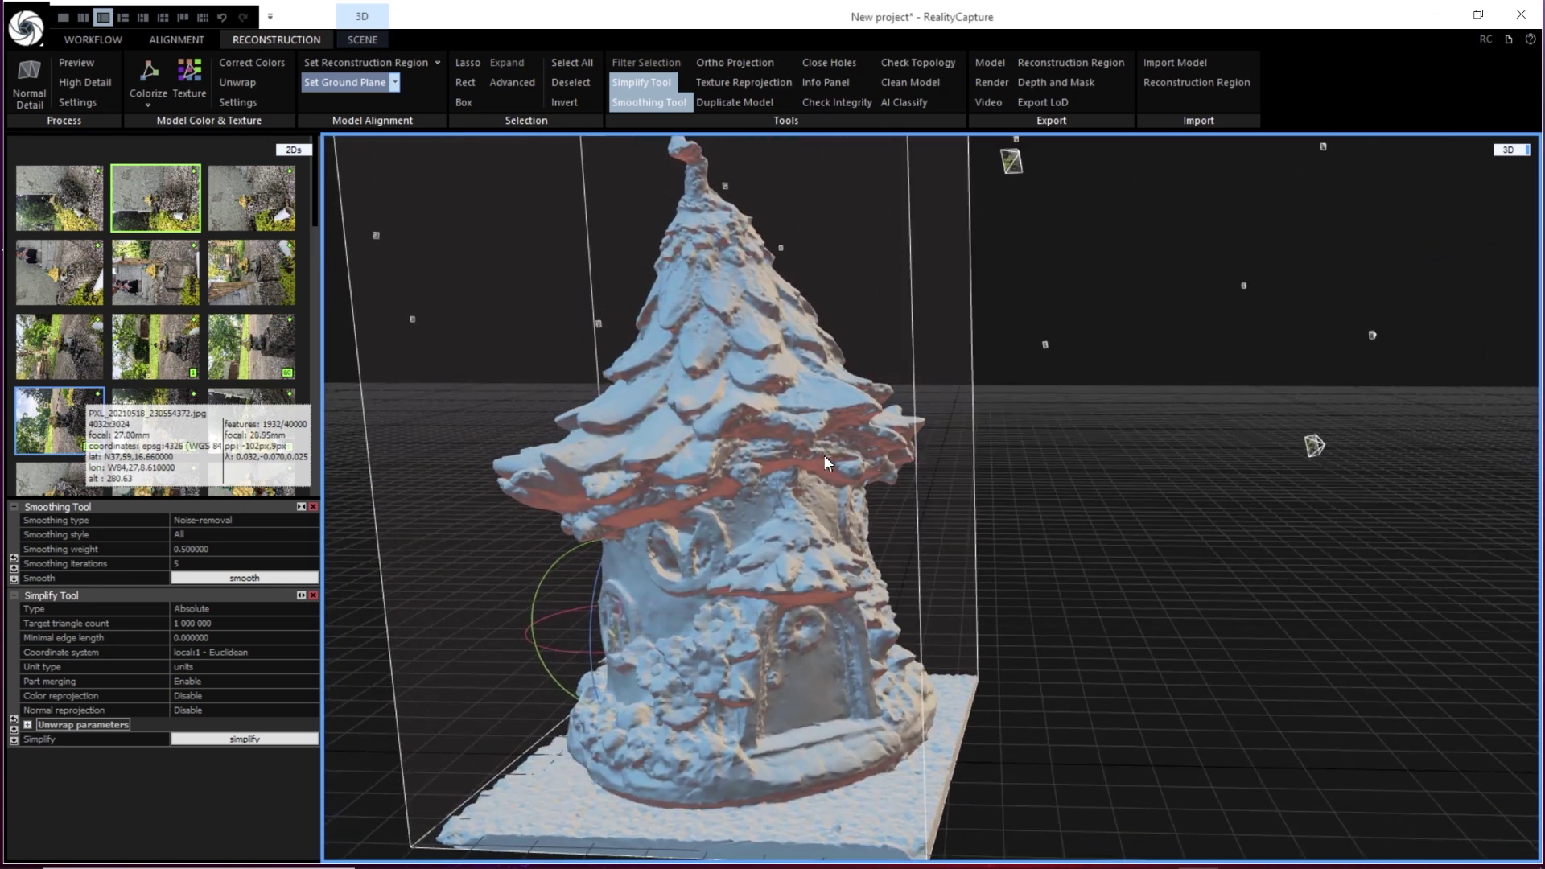
Close the Smoothing Tool and Simplify Tool panels
{"action": "left_click", "coordinate": [647, 102]}
{"action": "left_click", "coordinate": [626, 80]}
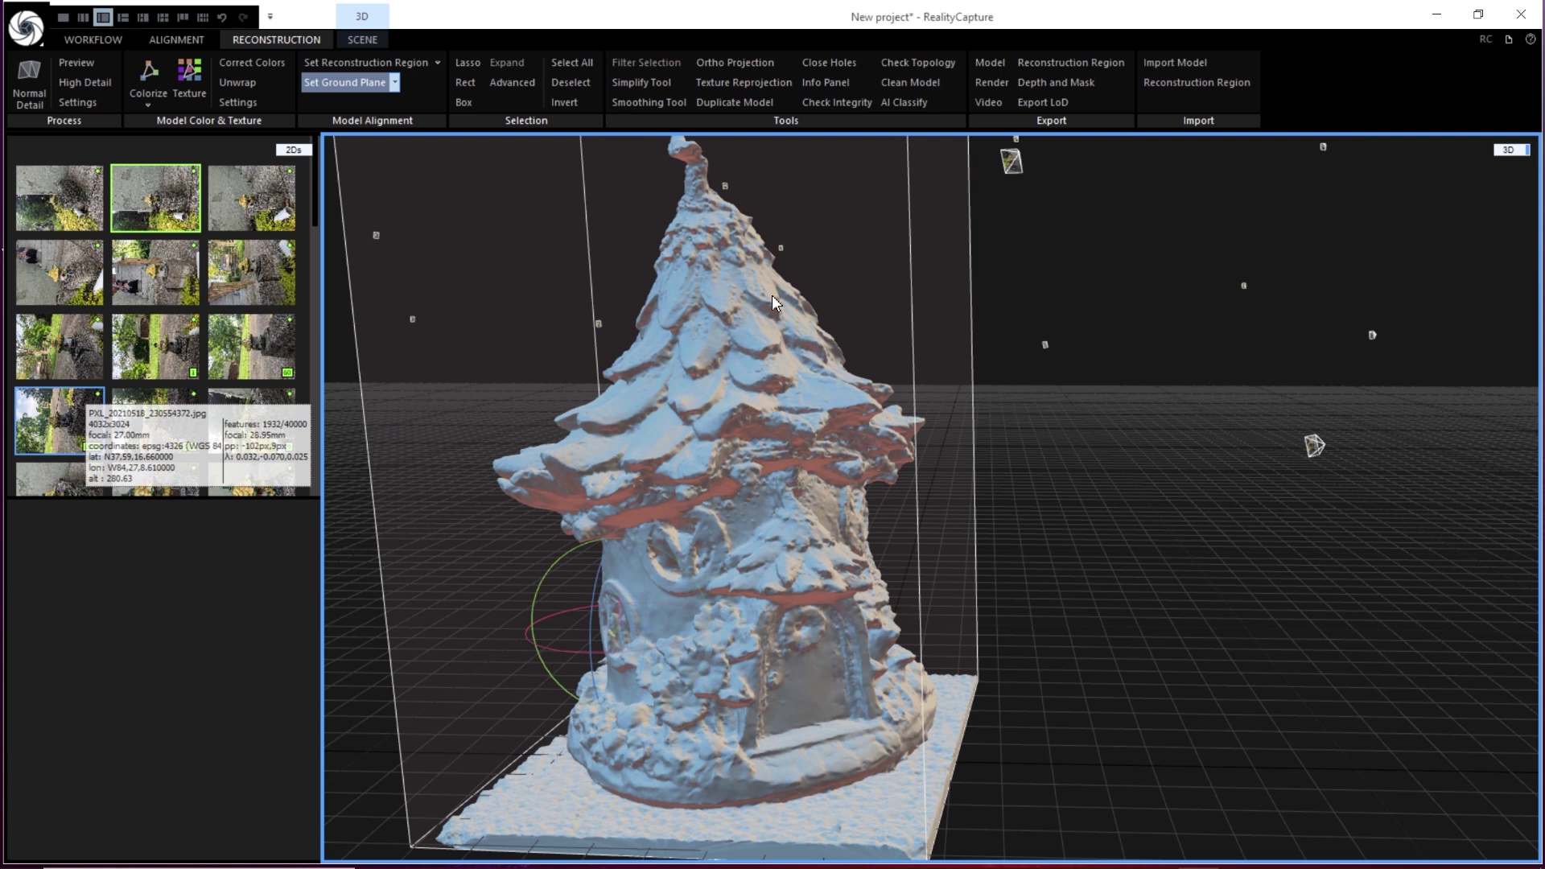
{"action": "left_click_drag", "start_coordinate": [771, 295], "coordinate": [726, 360]}
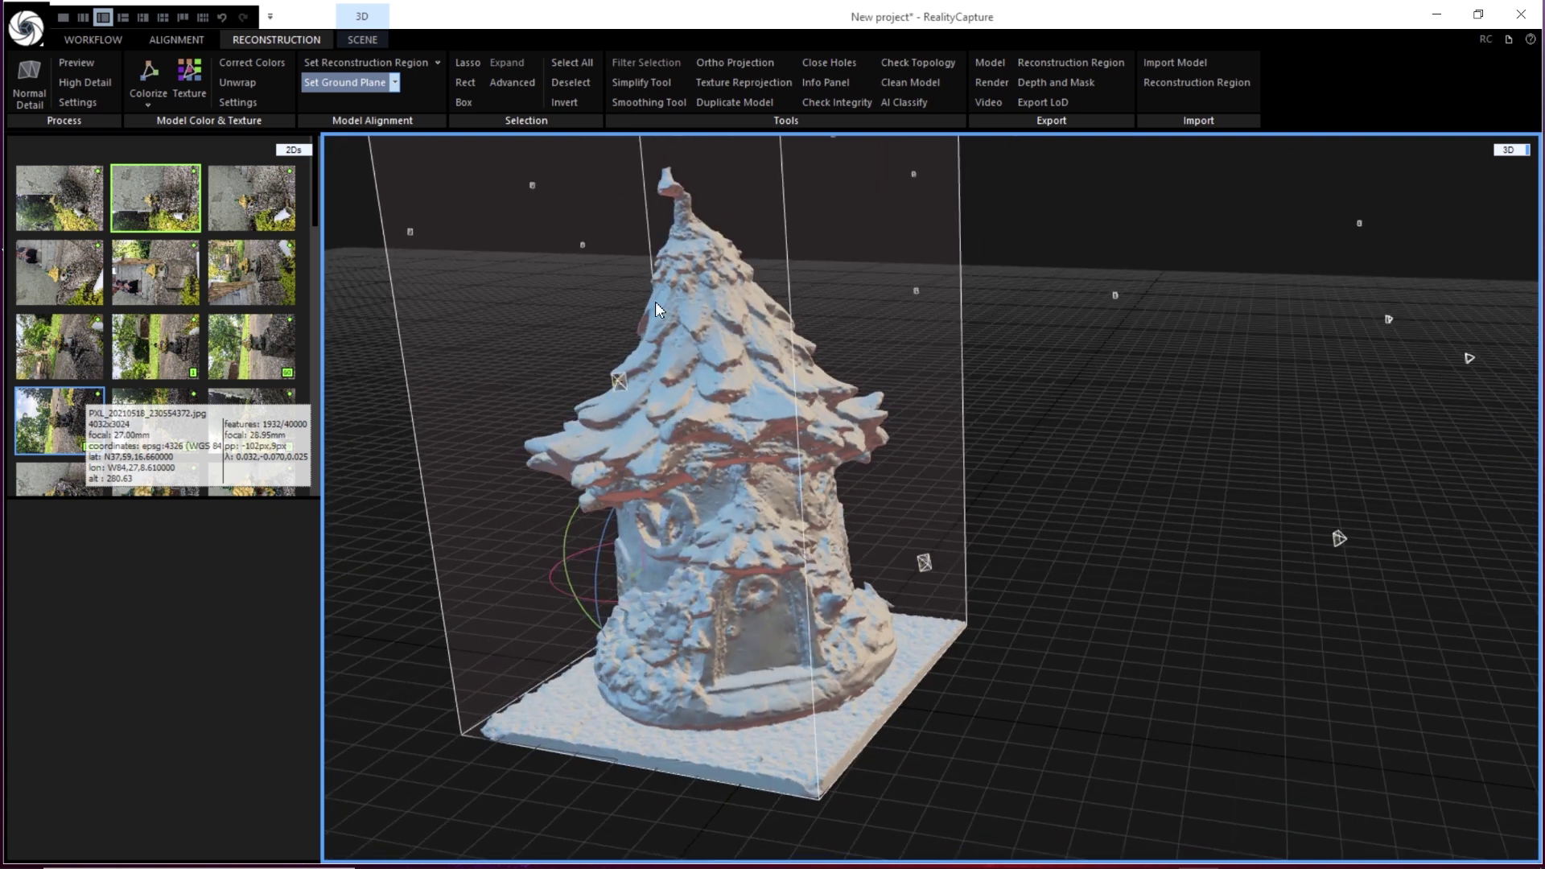
{"action": "left_click", "coordinate": [908, 63]}
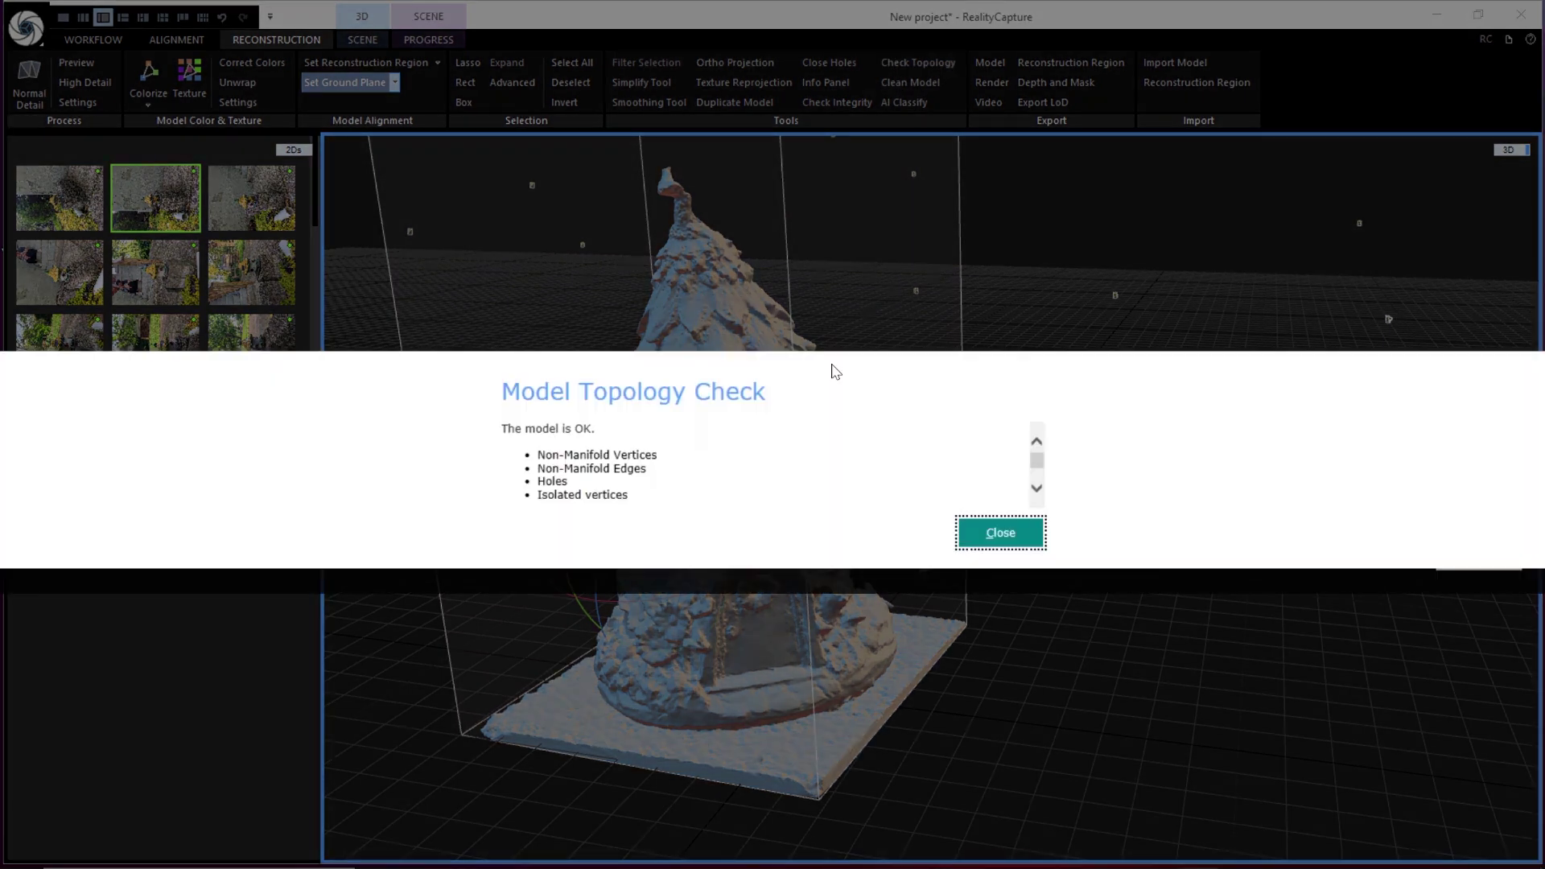
{"action": "left_click", "coordinate": [971, 536]}
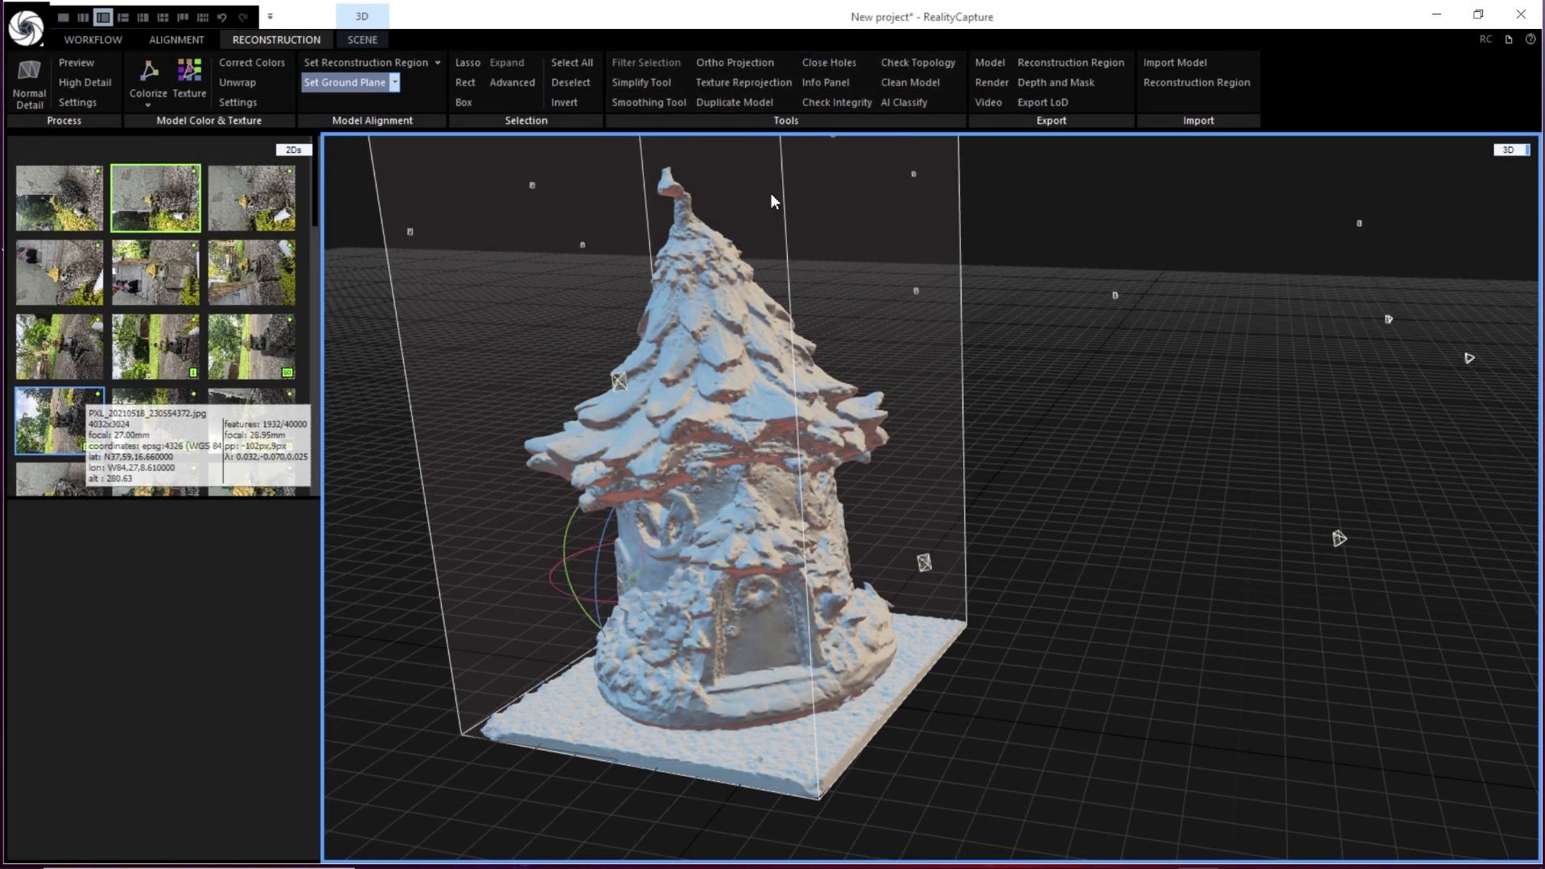
{"action": "left_click", "coordinate": [820, 102]}
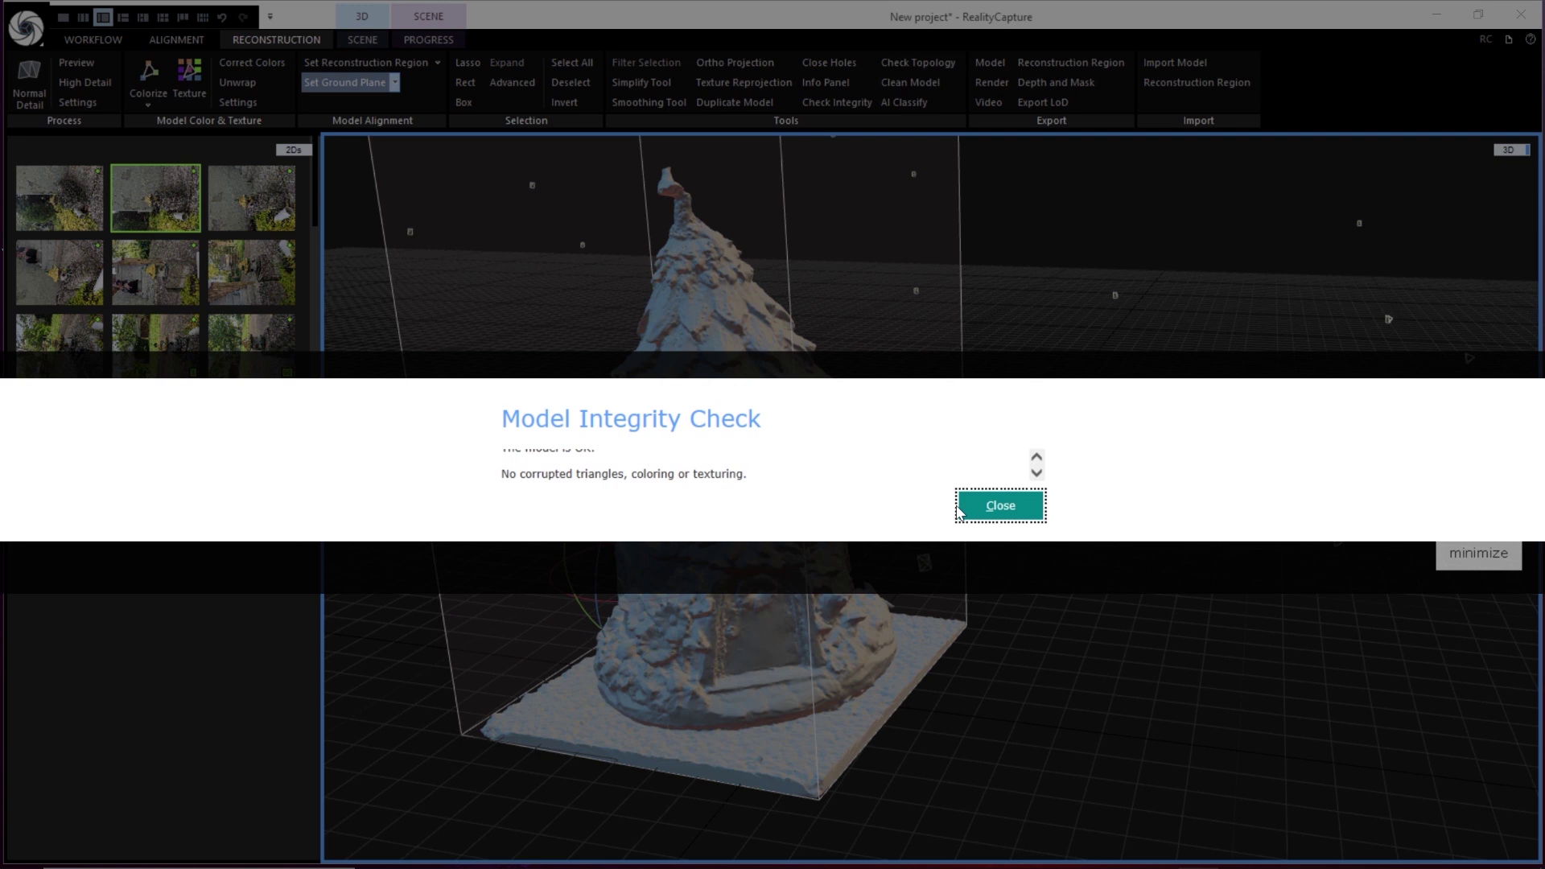
{"action": "left_click", "coordinate": [958, 506]}
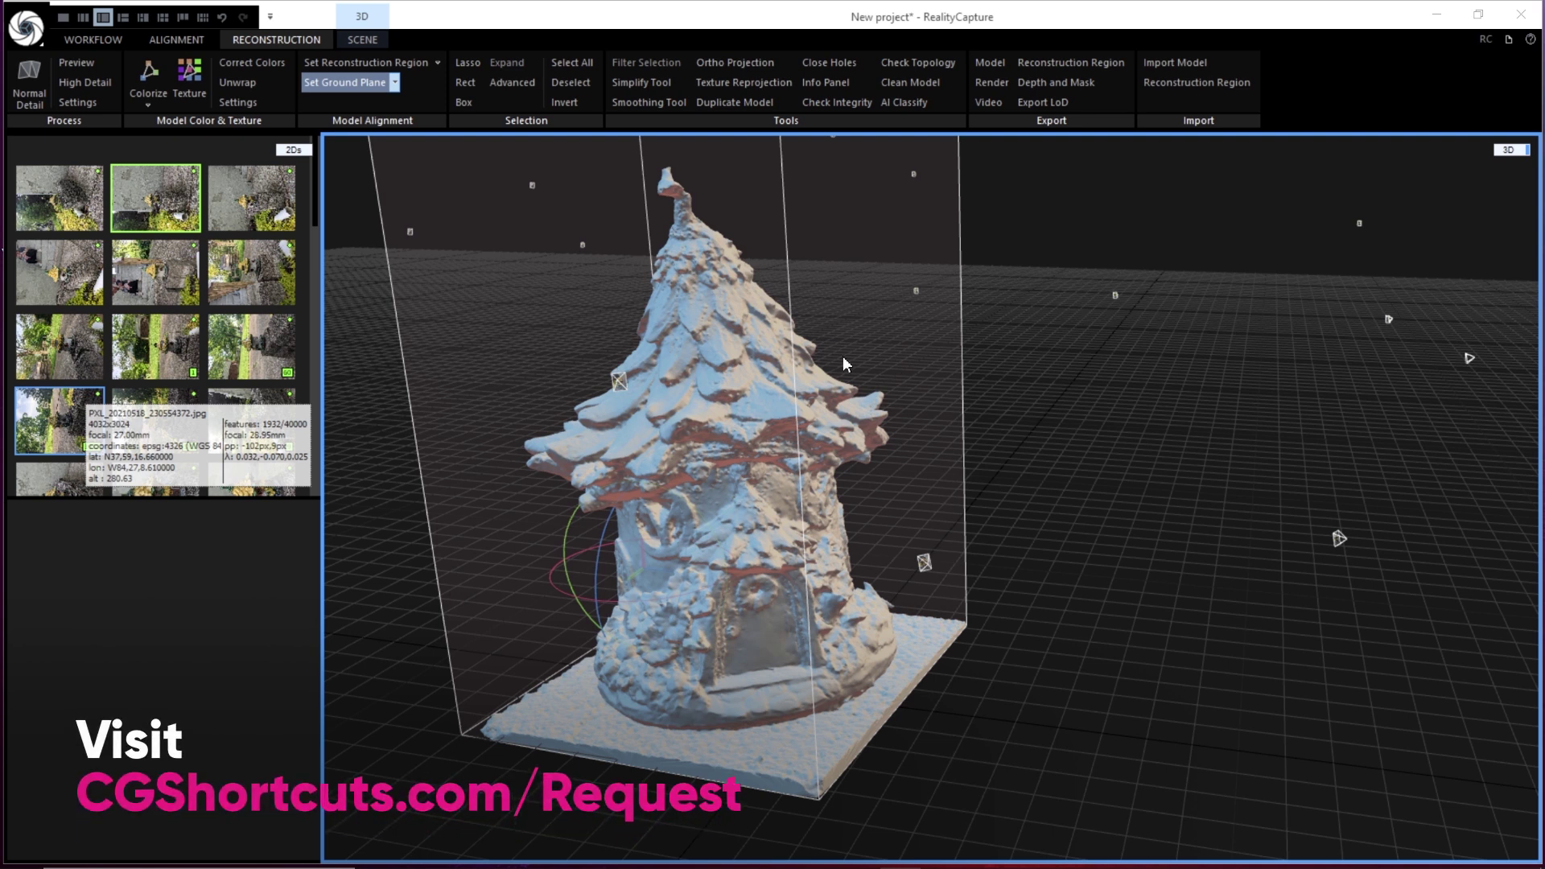
Run Texture on the fairy house and inspect the coloured roof, flowers and door
{"action": "left_click", "coordinate": [195, 76]}
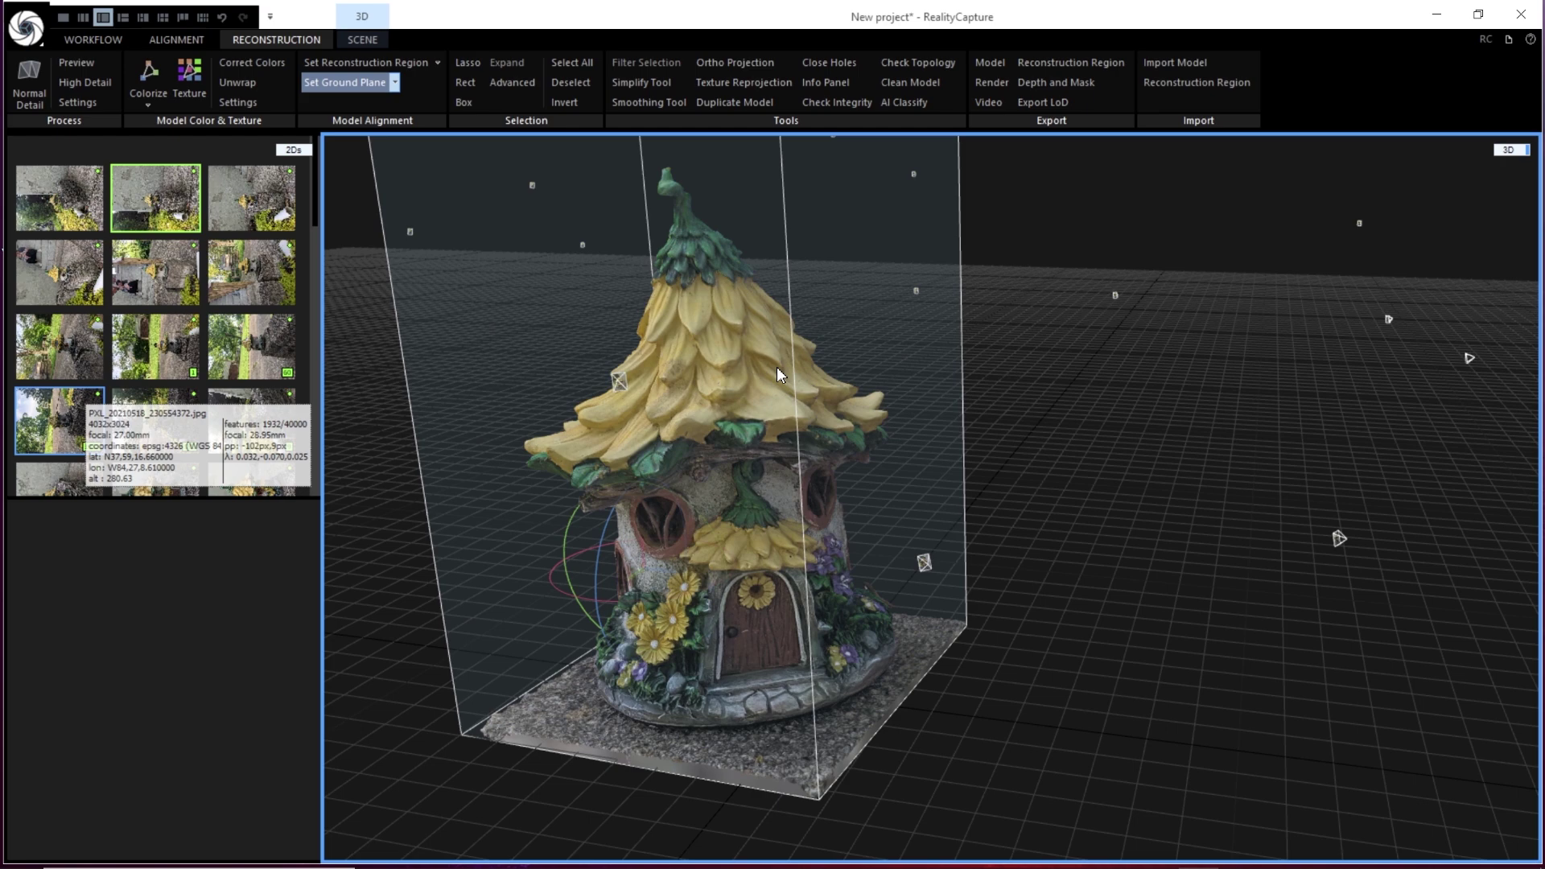
{"action": "left_click_drag", "start_coordinate": [776, 367], "coordinate": [993, 483]}
{"action": "scroll", "coordinate": [750, 569], "scroll_direction": "up", "scroll_amount": 10}
{"action": "scroll", "coordinate": [992, 483], "scroll_direction": "up", "scroll_amount": 5}
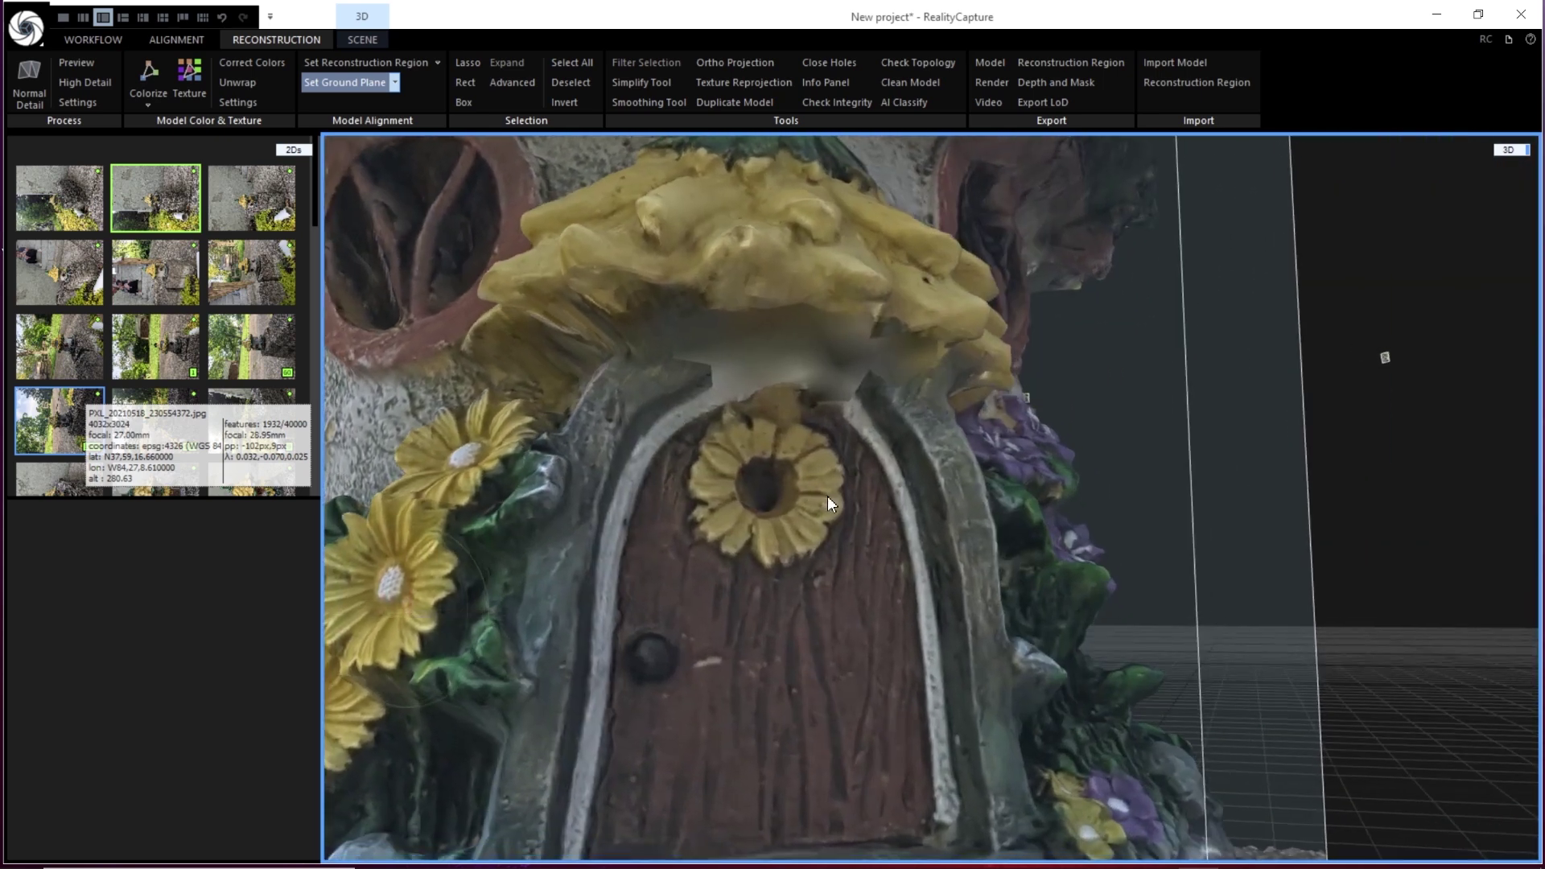
{"action": "scroll", "coordinate": [825, 491], "scroll_direction": "down", "scroll_amount": 6}
{"action": "scroll", "coordinate": [741, 445], "scroll_direction": "up", "scroll_amount": 3}
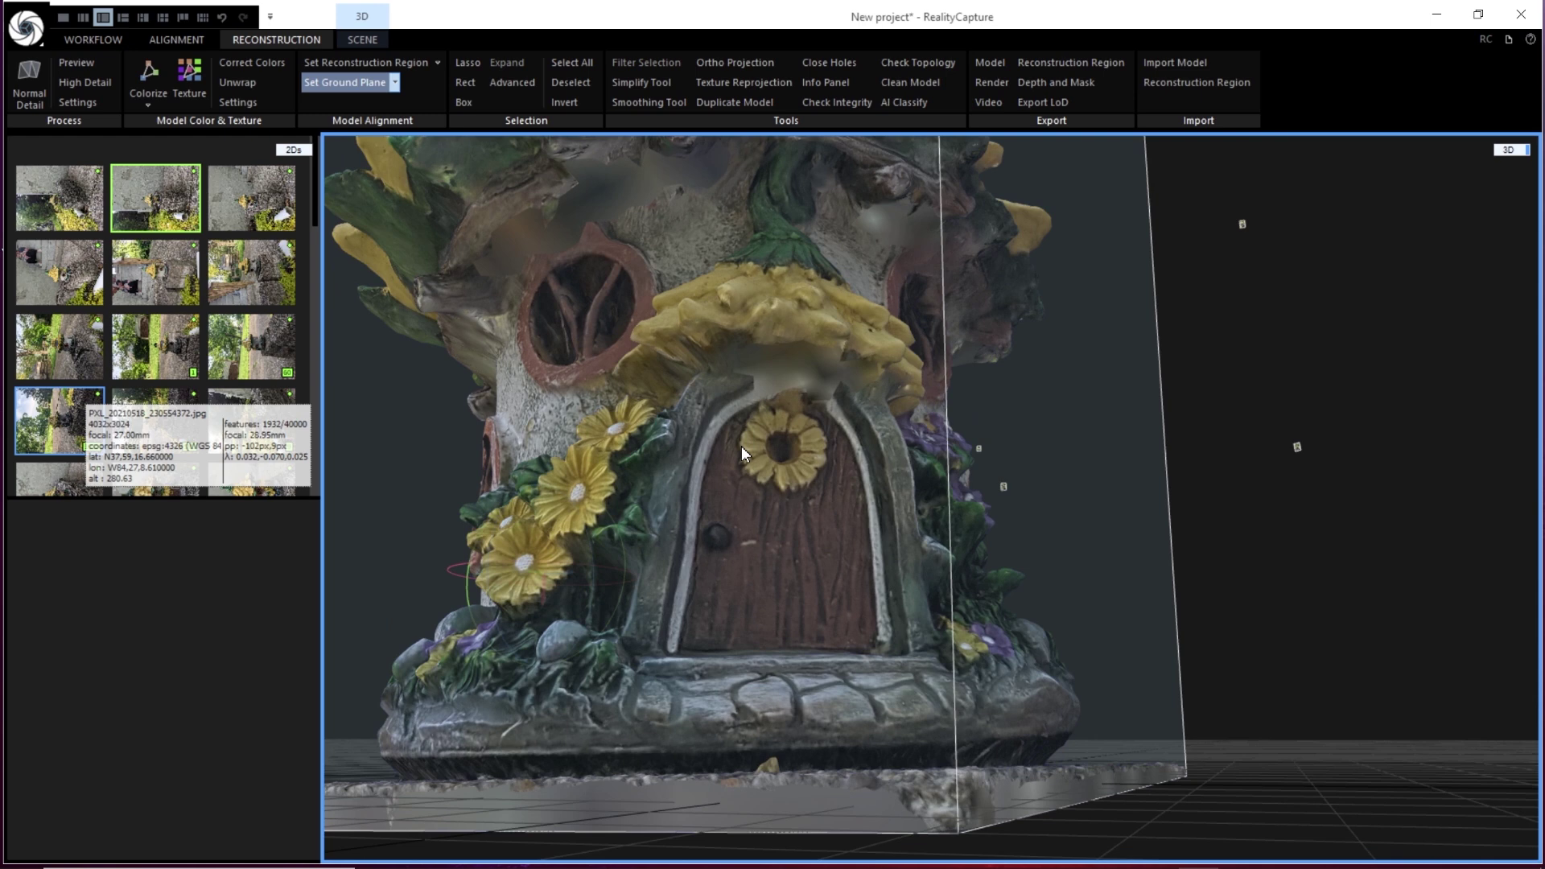
{"action": "left_click_drag", "start_coordinate": [741, 446], "coordinate": [659, 272]}
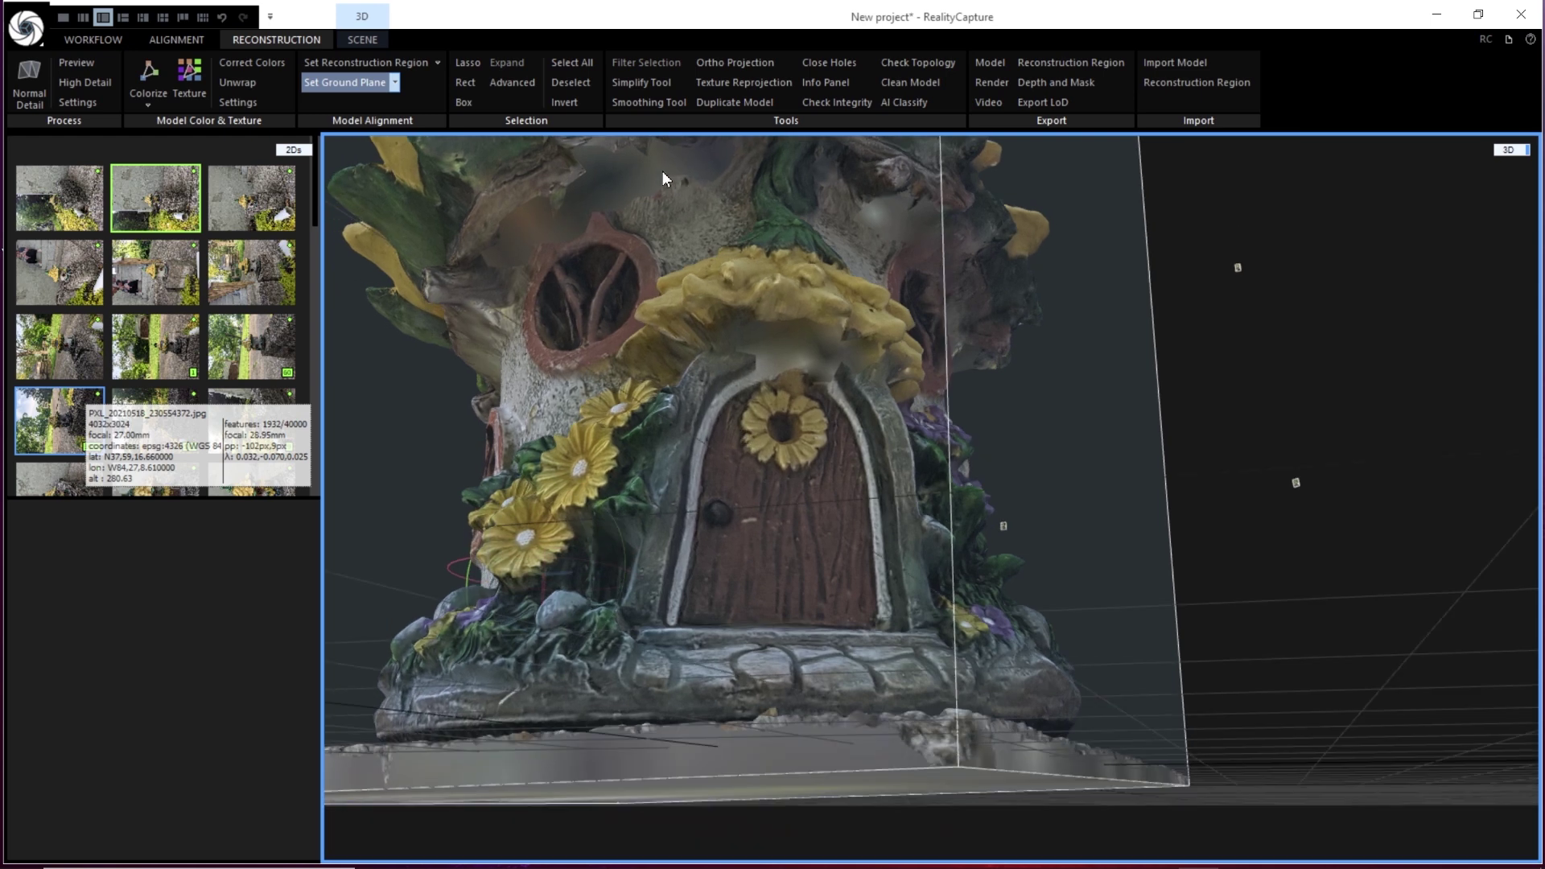
{"action": "left_click_drag", "start_coordinate": [771, 224], "coordinate": [879, 288]}
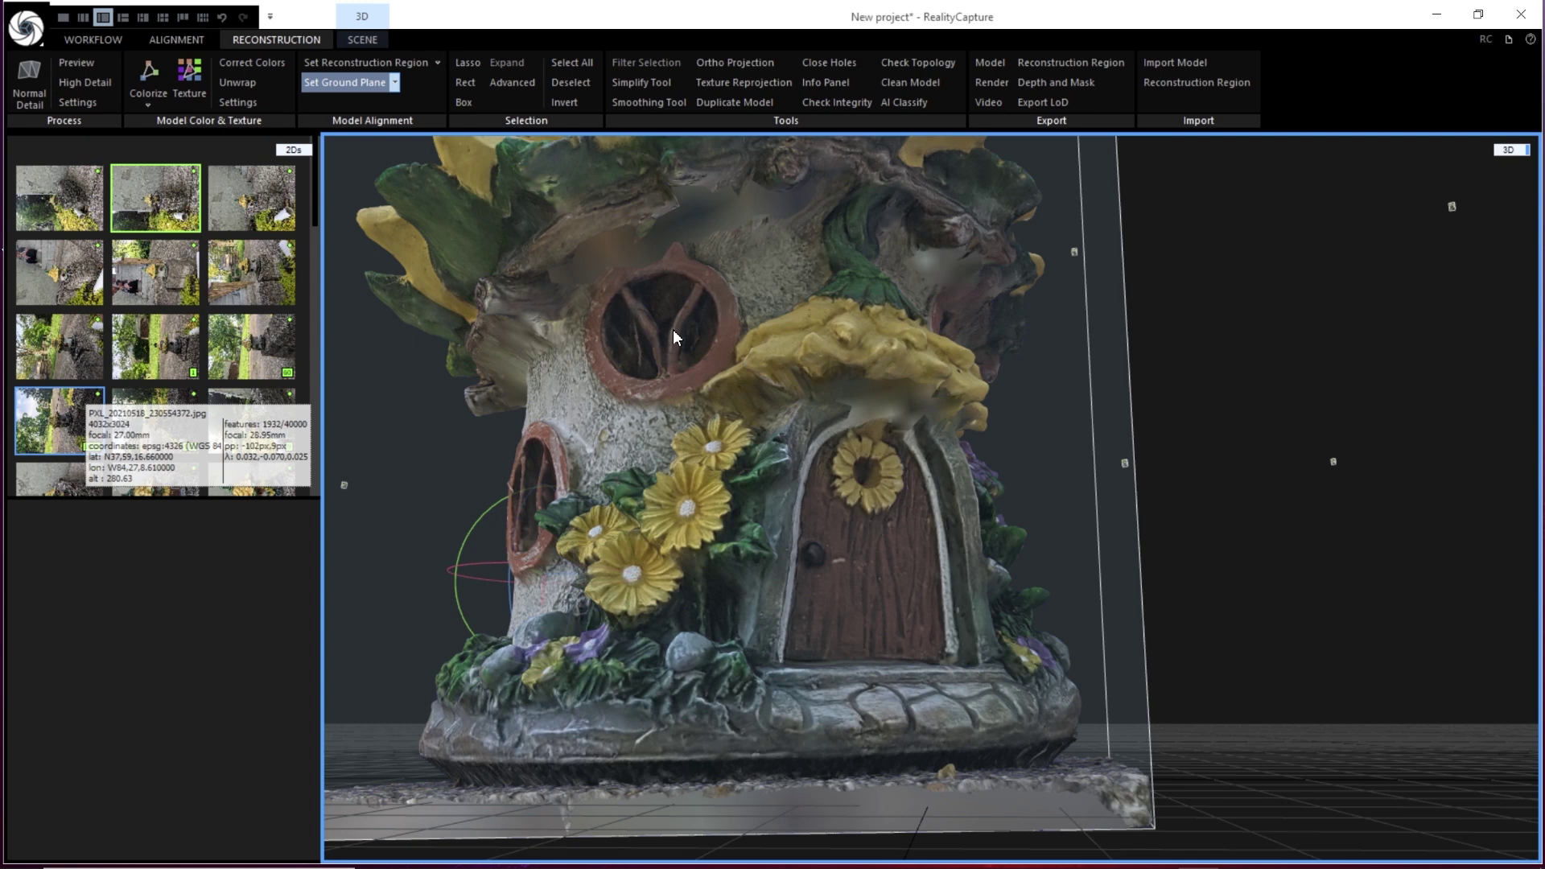
{"action": "scroll", "coordinate": [673, 330], "scroll_direction": "down", "scroll_amount": 6}
{"action": "left_click_drag", "start_coordinate": [997, 374], "coordinate": [605, 484]}
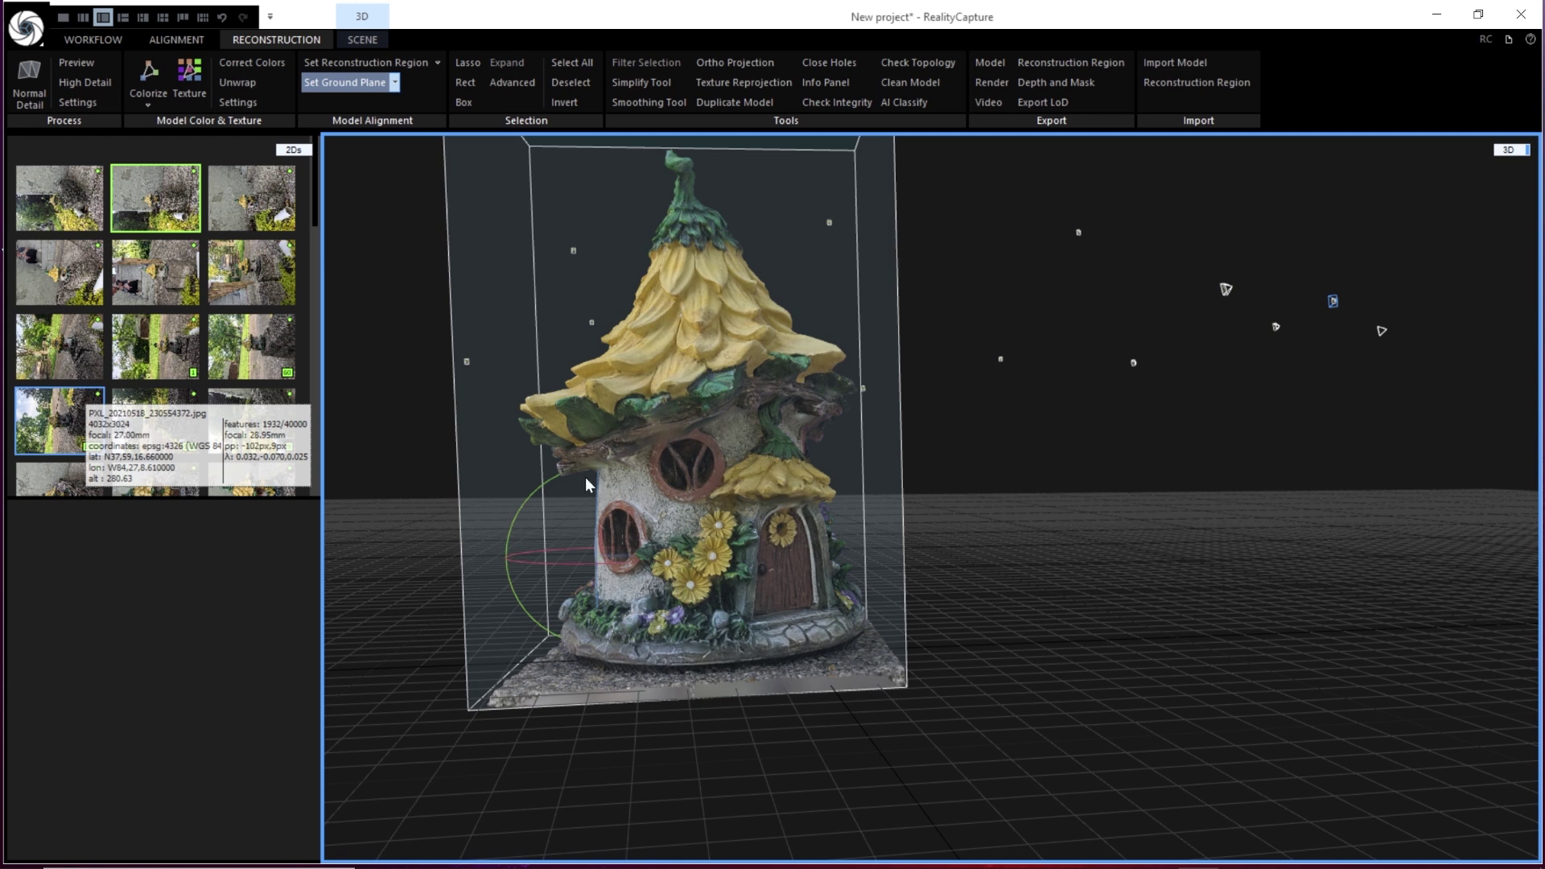
{"action": "left_click_drag", "start_coordinate": [654, 548], "coordinate": [774, 398]}
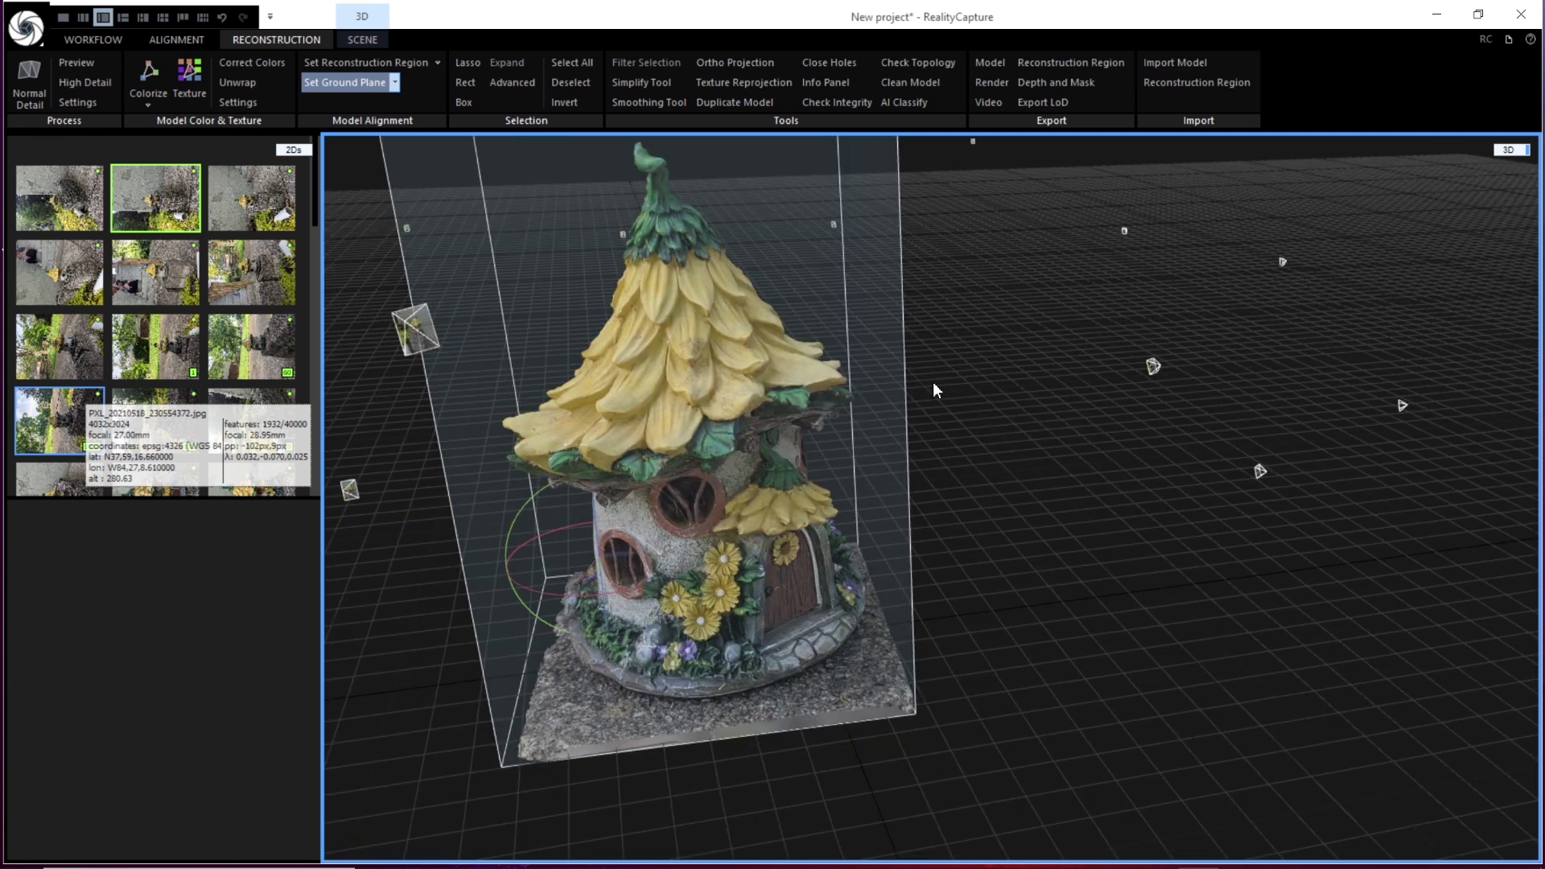
{"action": "mouse_move", "coordinate": [702, 364]}
{"action": "left_mouse_down"}
{"action": "mouse_move", "coordinate": [685, 386]}
{"action": "mouse_move", "coordinate": [832, 369]}
{"action": "mouse_move", "coordinate": [692, 355]}
{"action": "left_mouse_up"}
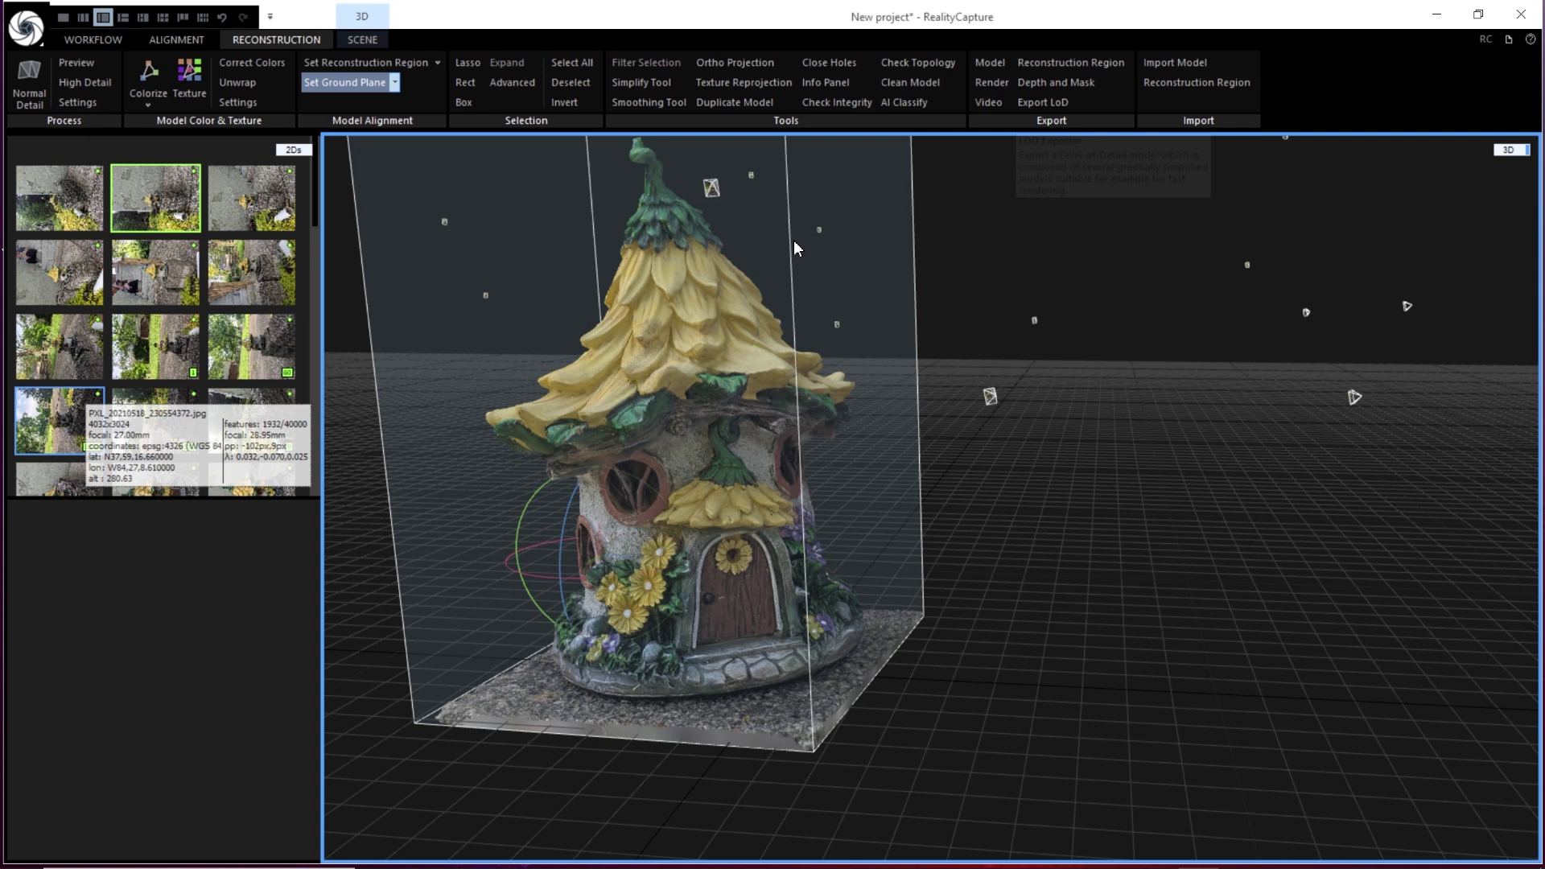
Save the model as Wavefront OBJ named USE_THIS_ONE_FOR_TUT, switching to underscores after a name error
{"action": "left_click", "coordinate": [991, 64]}
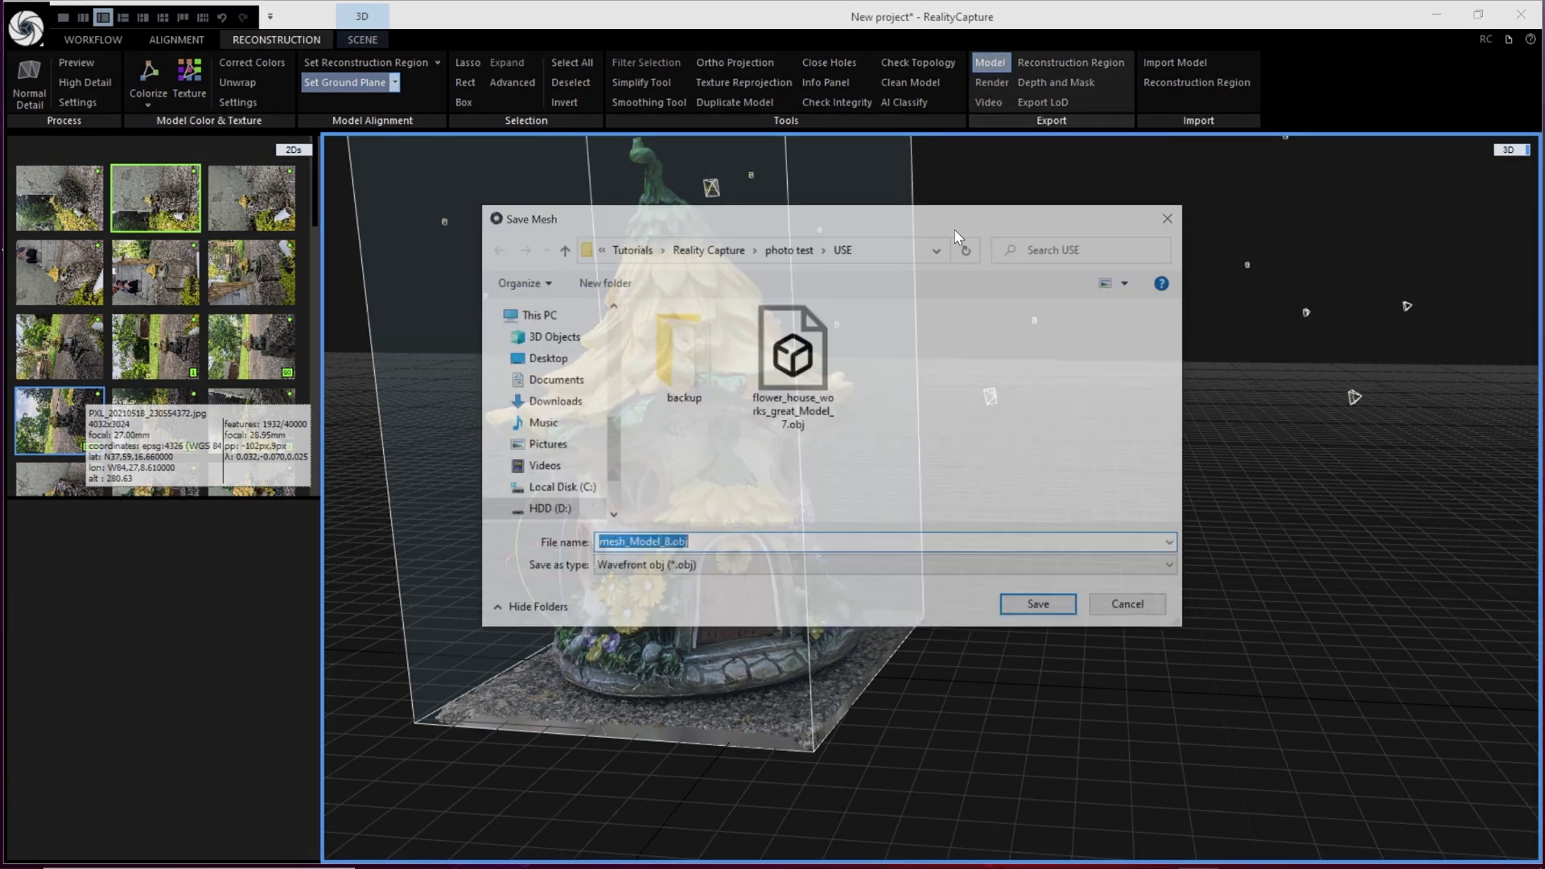
{"action": "type", "text": "USE THIS ONE FOR TUT"}
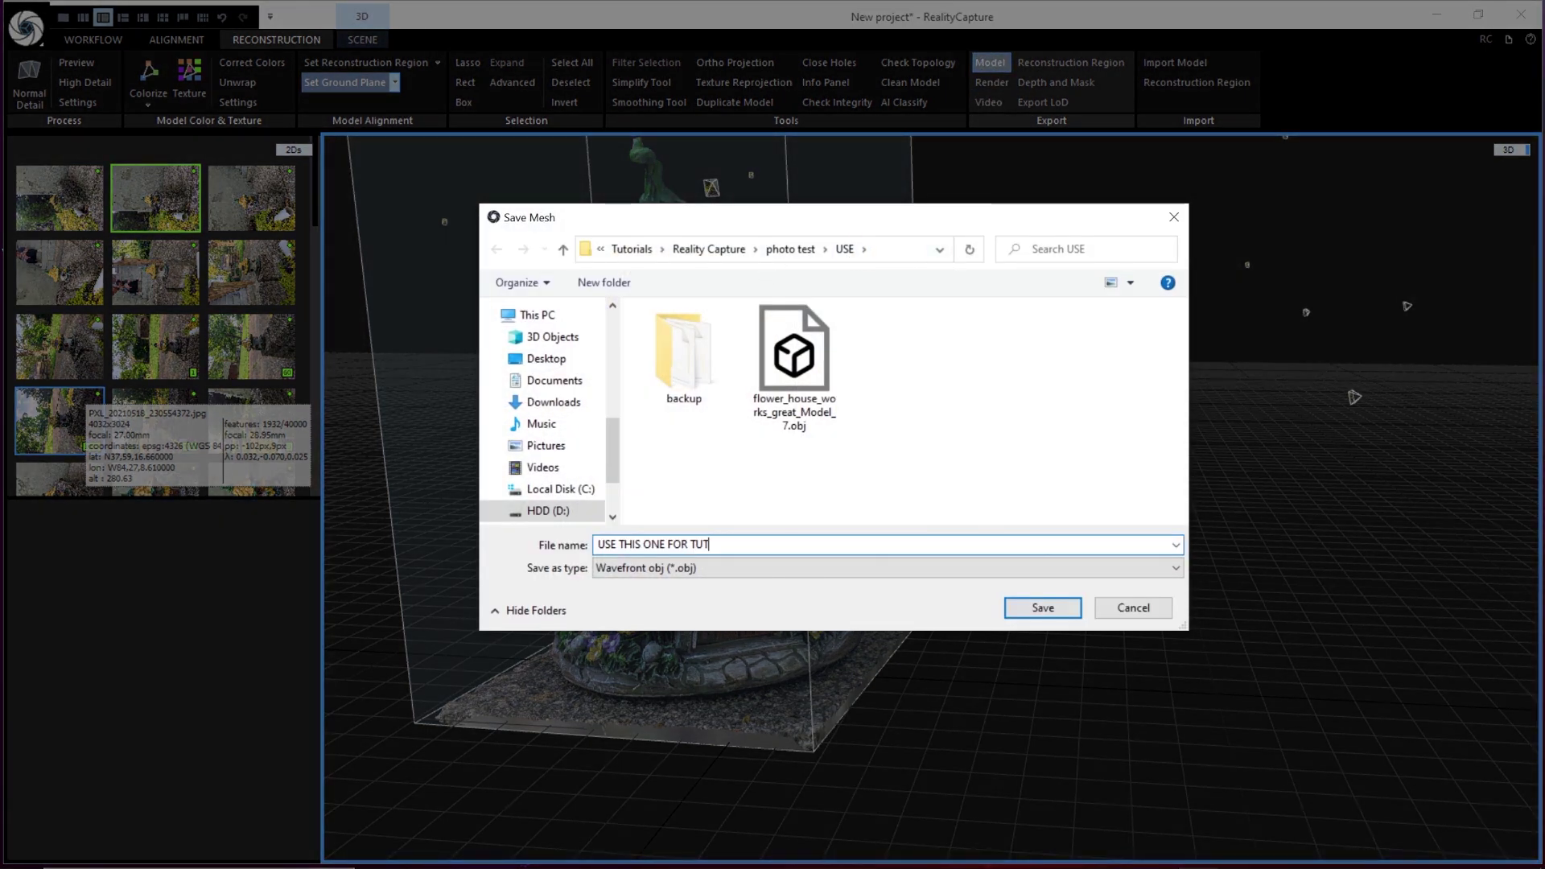
{"action": "left_click", "coordinate": [674, 570]}
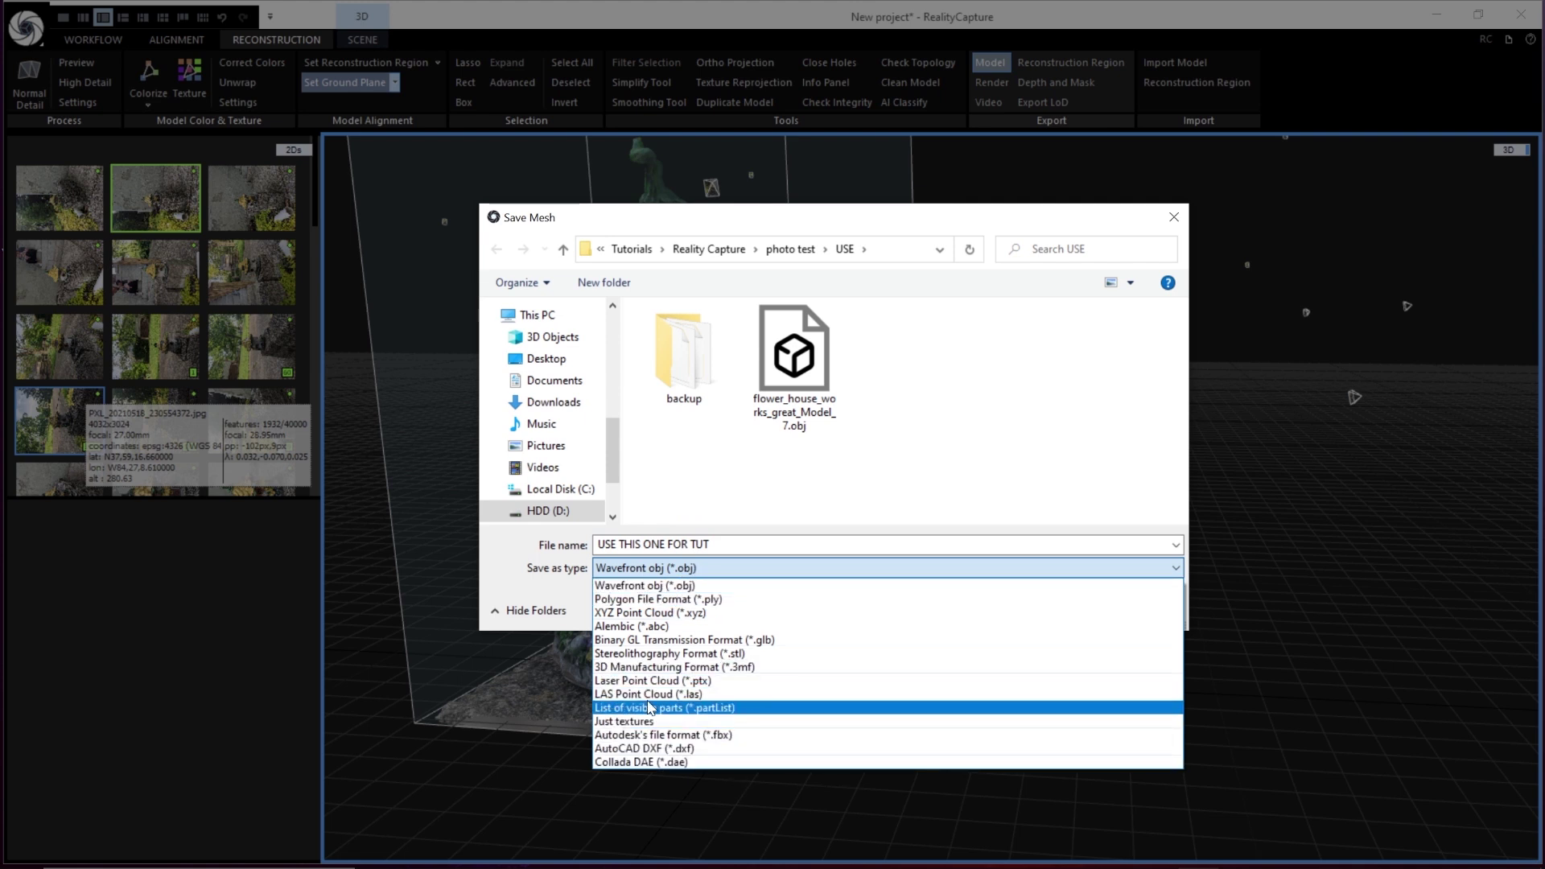
{"action": "left_click", "coordinate": [674, 586]}
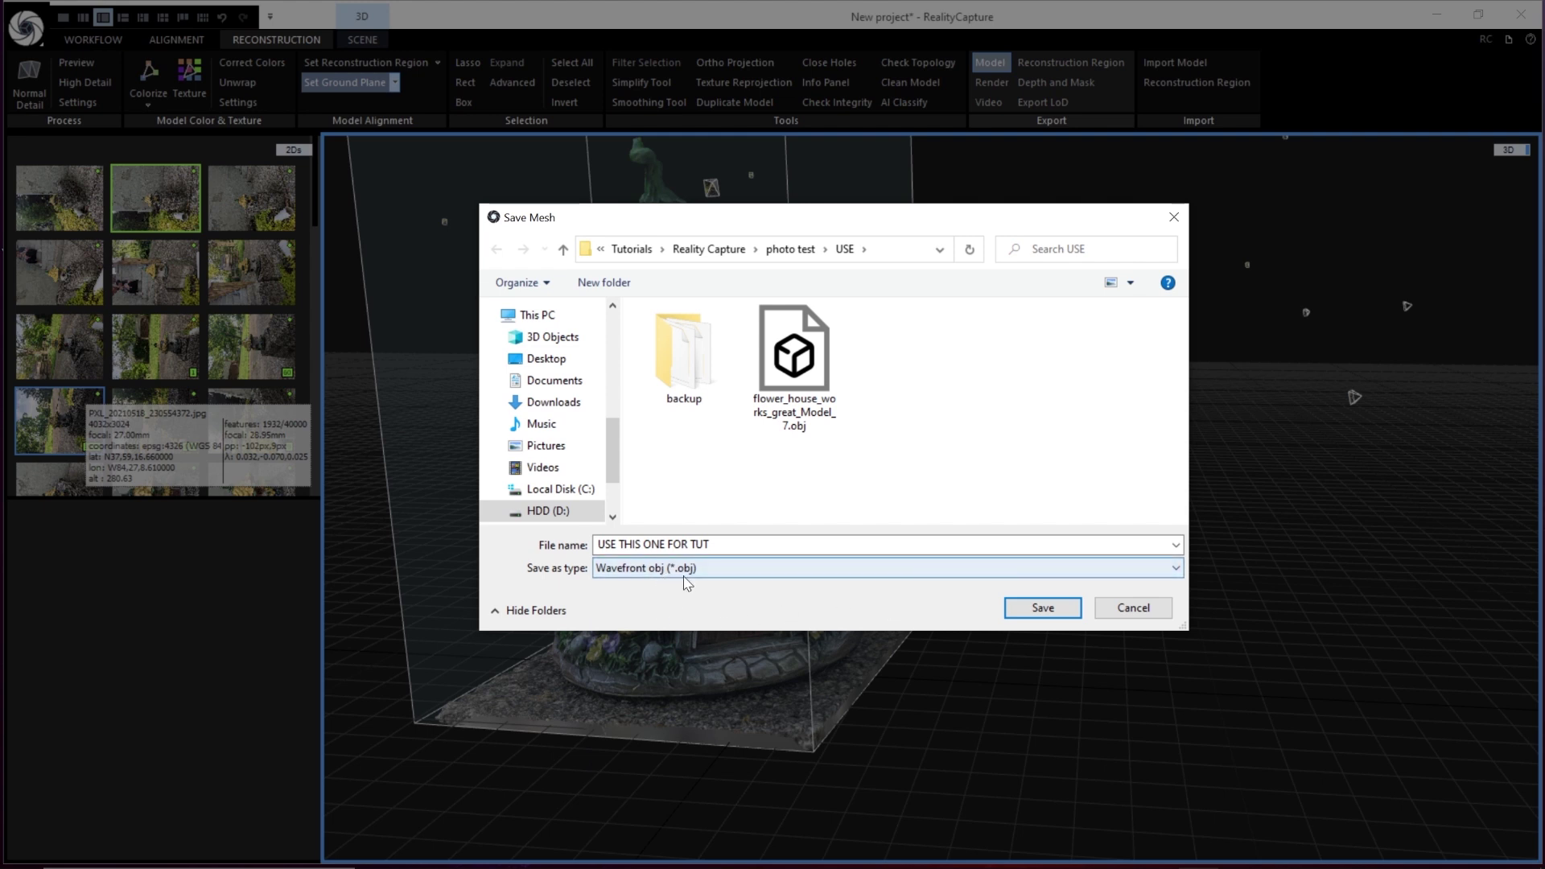
{"action": "left_click", "coordinate": [1007, 607]}
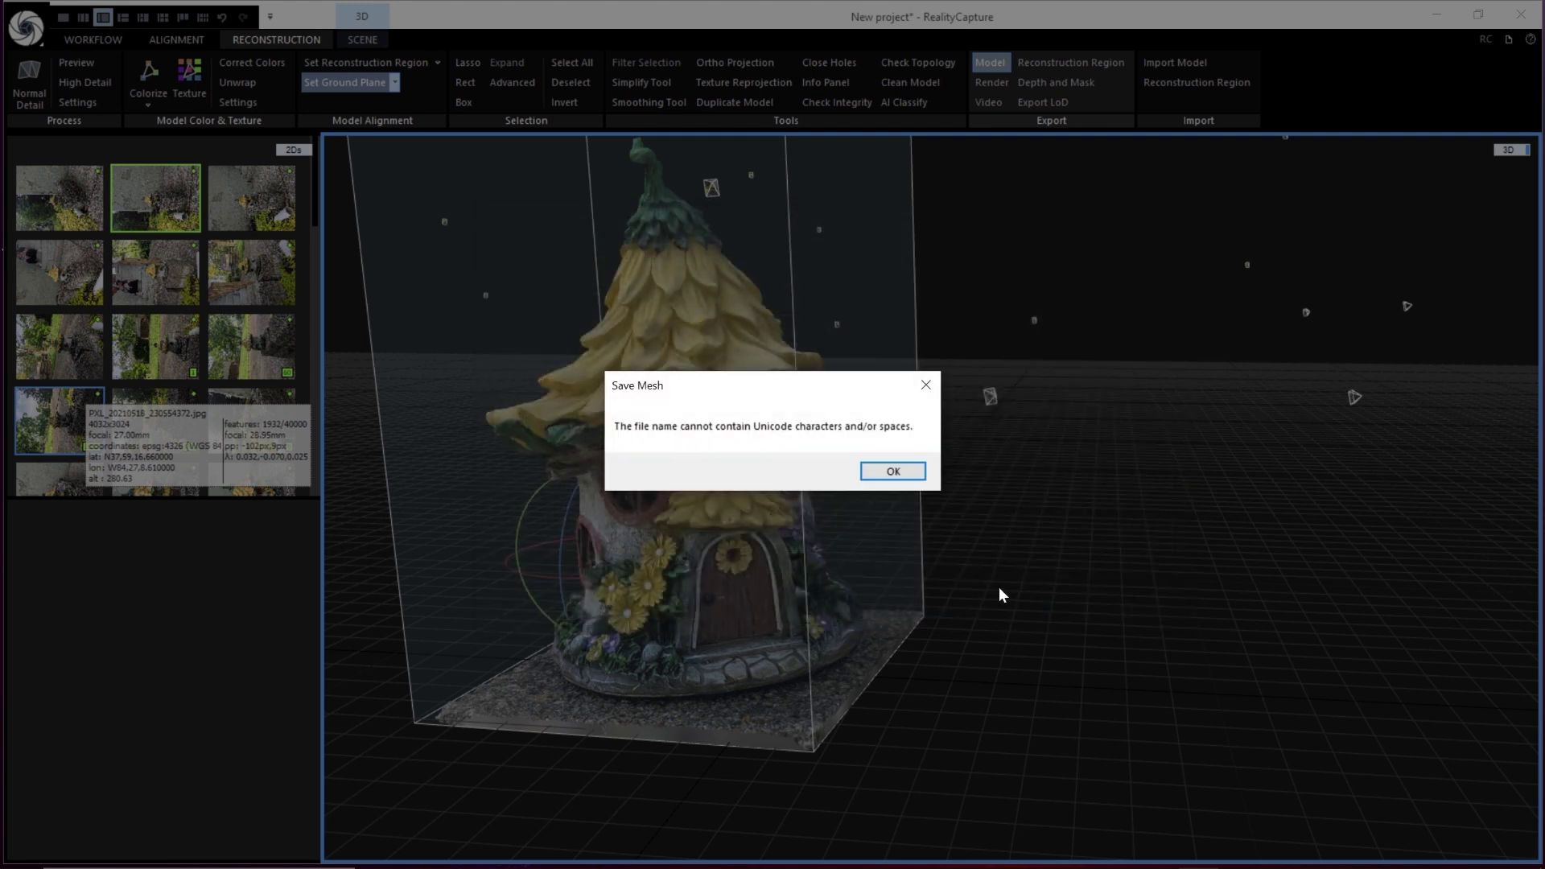
{"action": "left_click", "coordinate": [891, 472]}
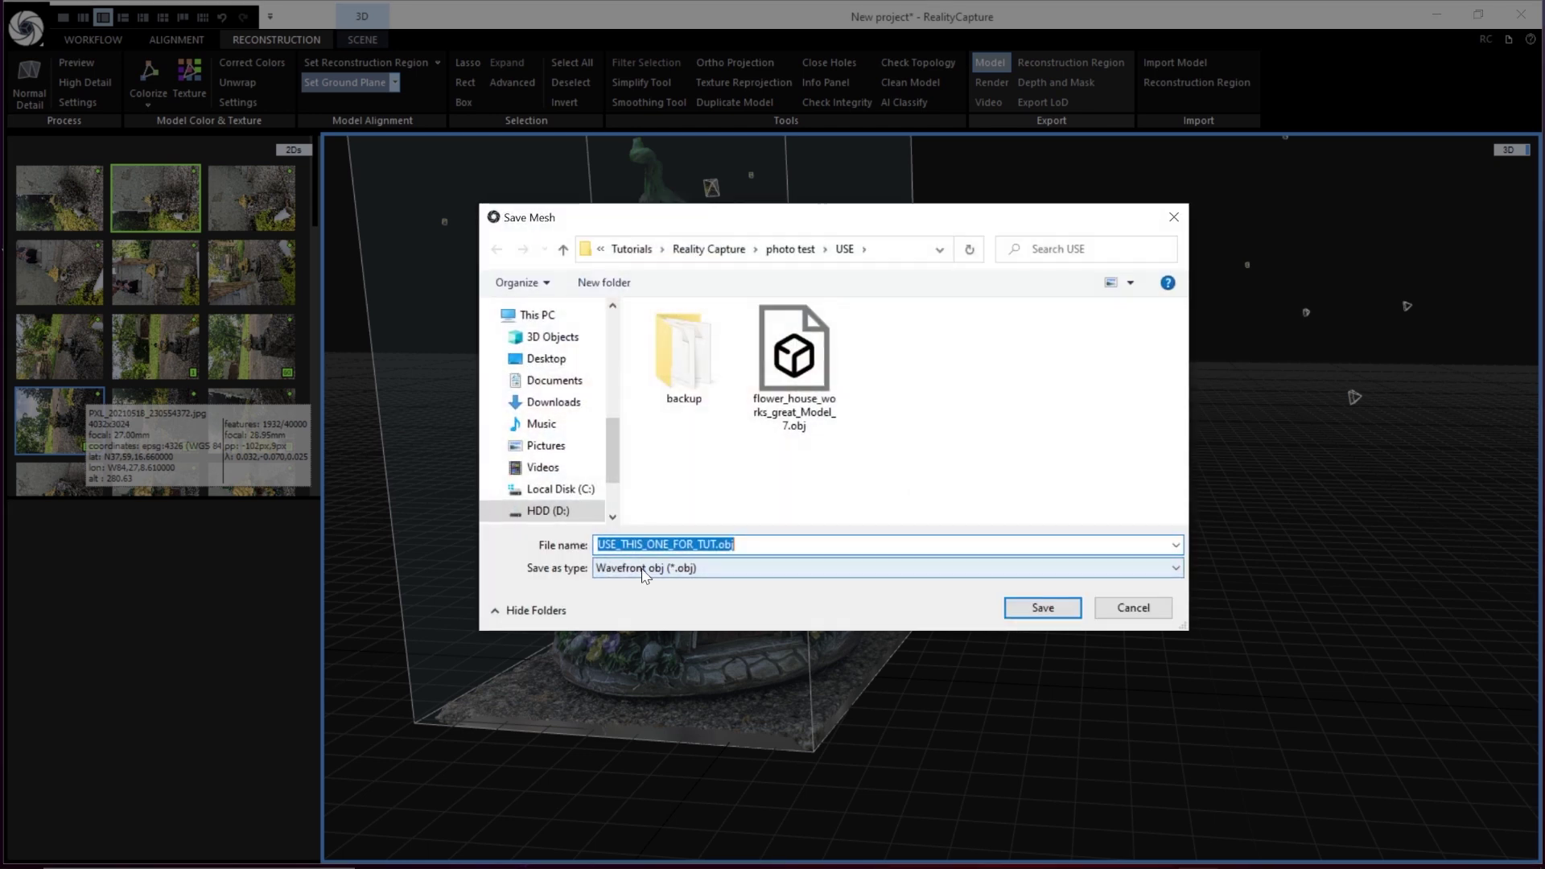
{"action": "left_click", "coordinate": [1042, 609]}
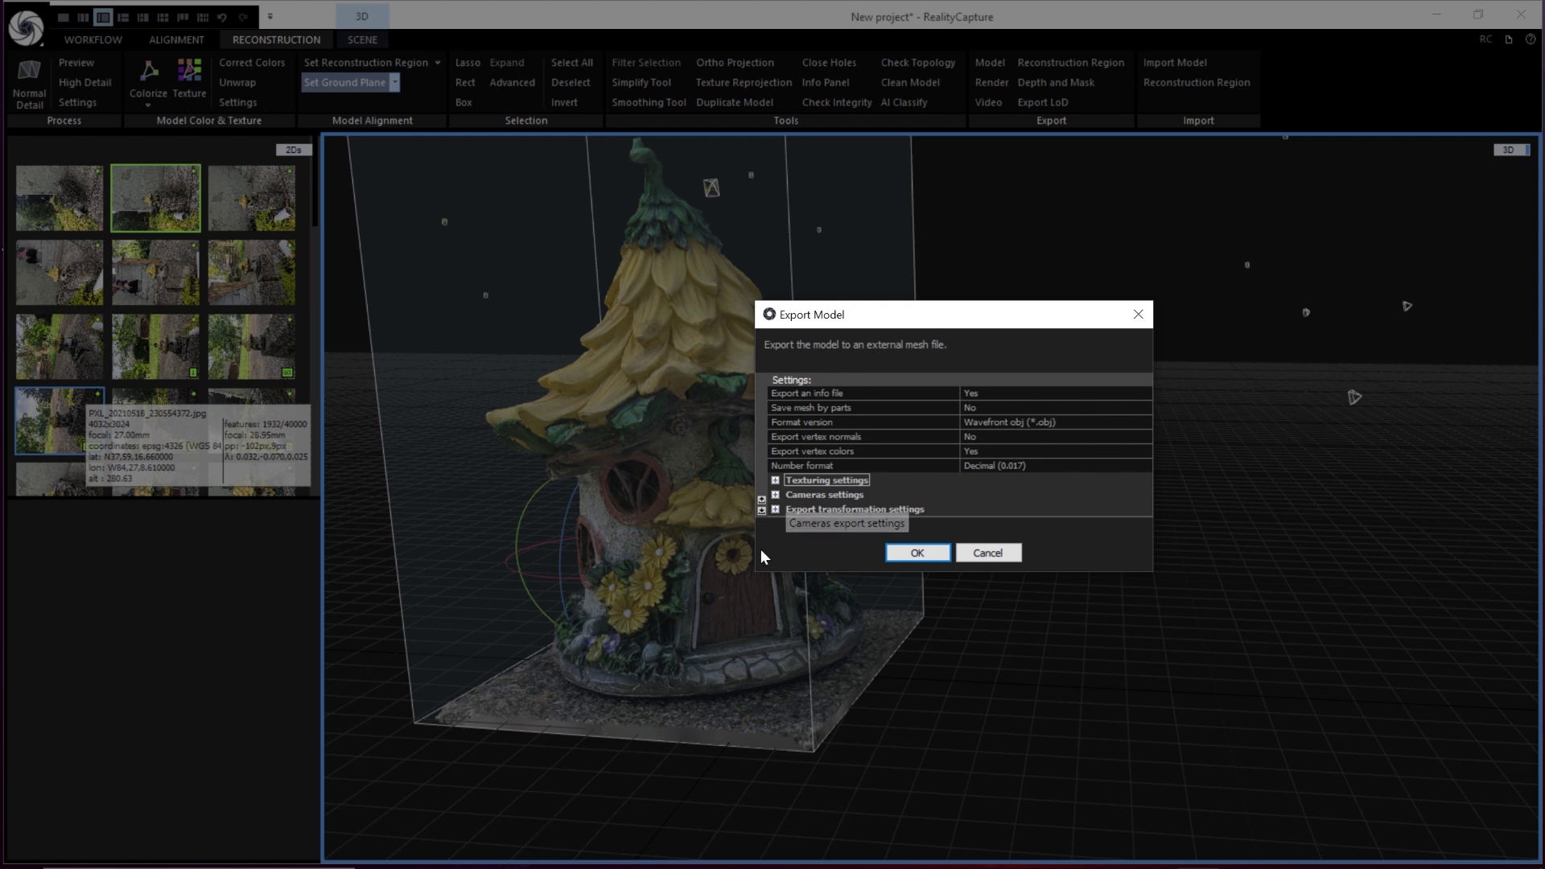
Accept the export settings and position the USE folder window over the Cinema 4D viewport
{"action": "left_click", "coordinate": [915, 553]}
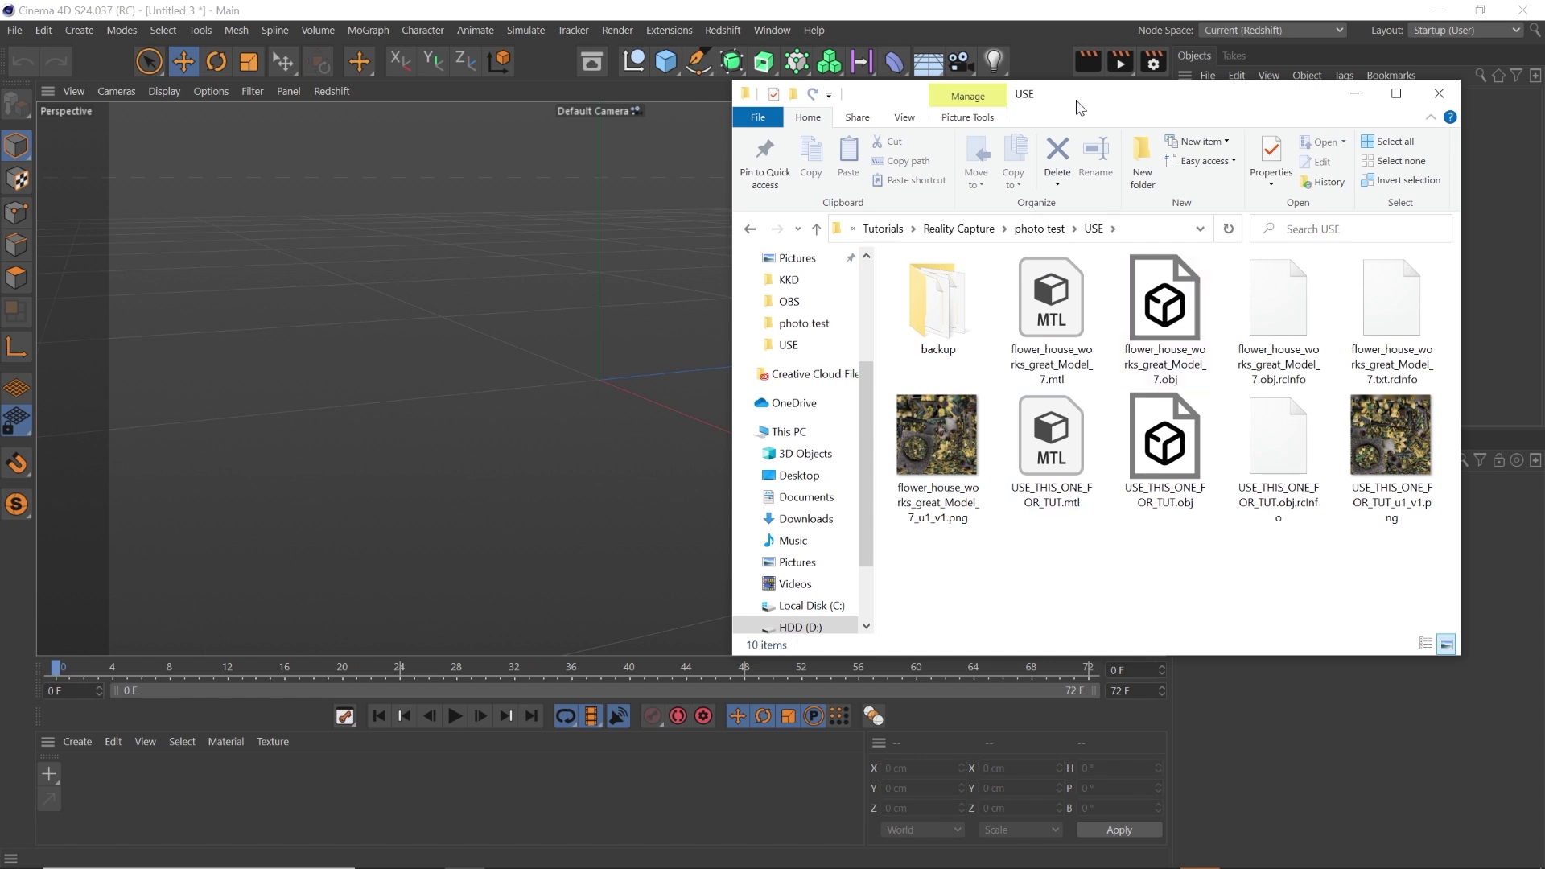
{"action": "left_click_drag", "start_coordinate": [1078, 104], "coordinate": [1031, 99]}
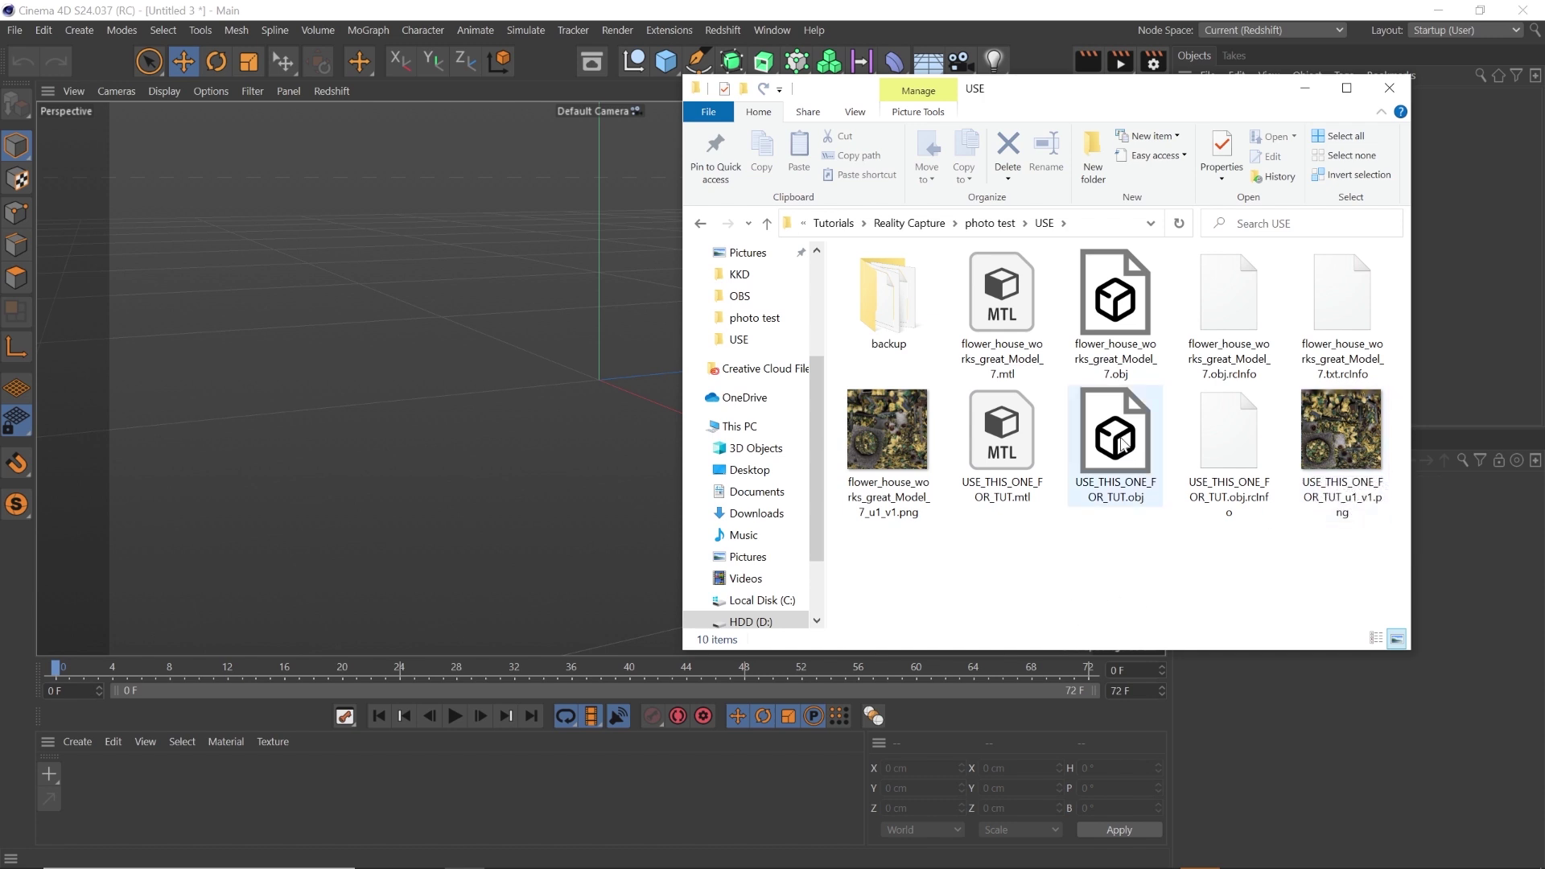
Import USE_THIS_ONE_FOR_TUT.obj into the scene with Meters as the scale unit
{"action": "left_click_drag", "start_coordinate": [1122, 443], "coordinate": [563, 366]}
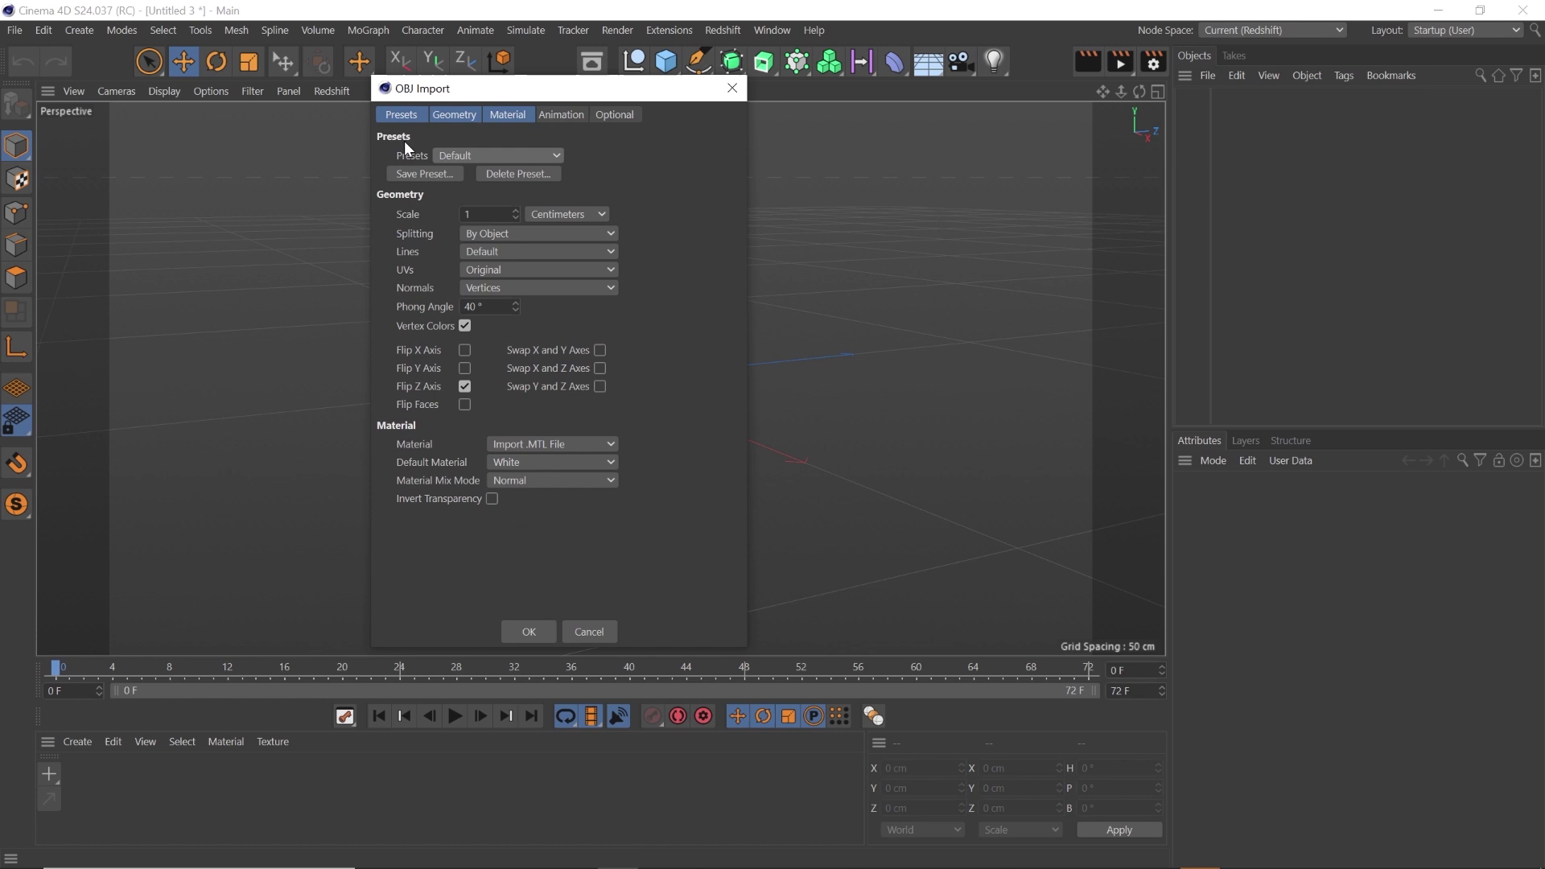
{"action": "left_click", "coordinate": [563, 214]}
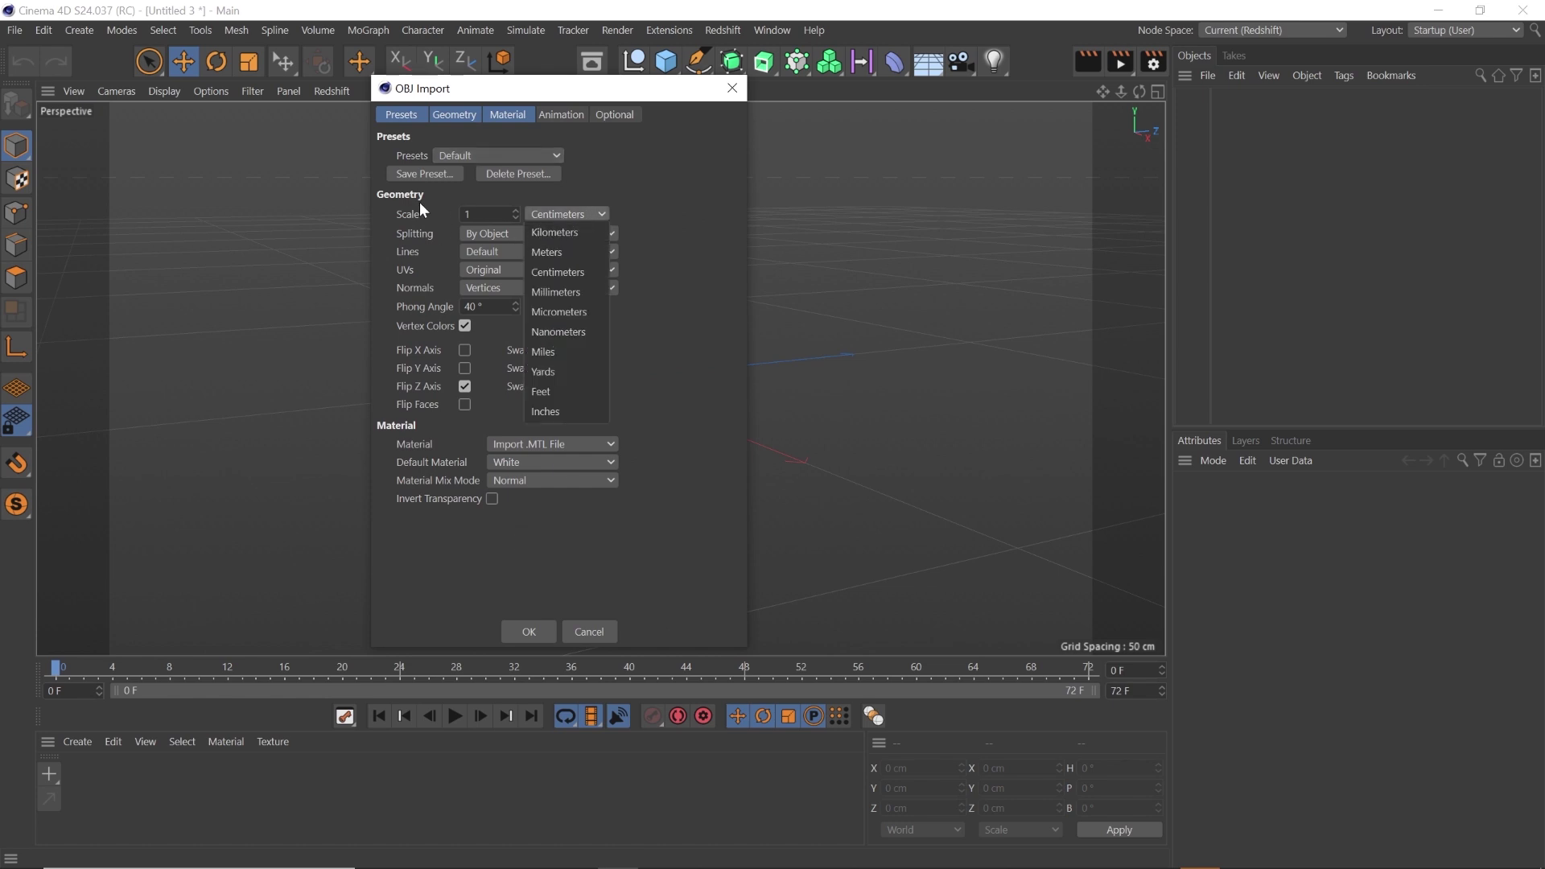
{"action": "left_click", "coordinate": [565, 252]}
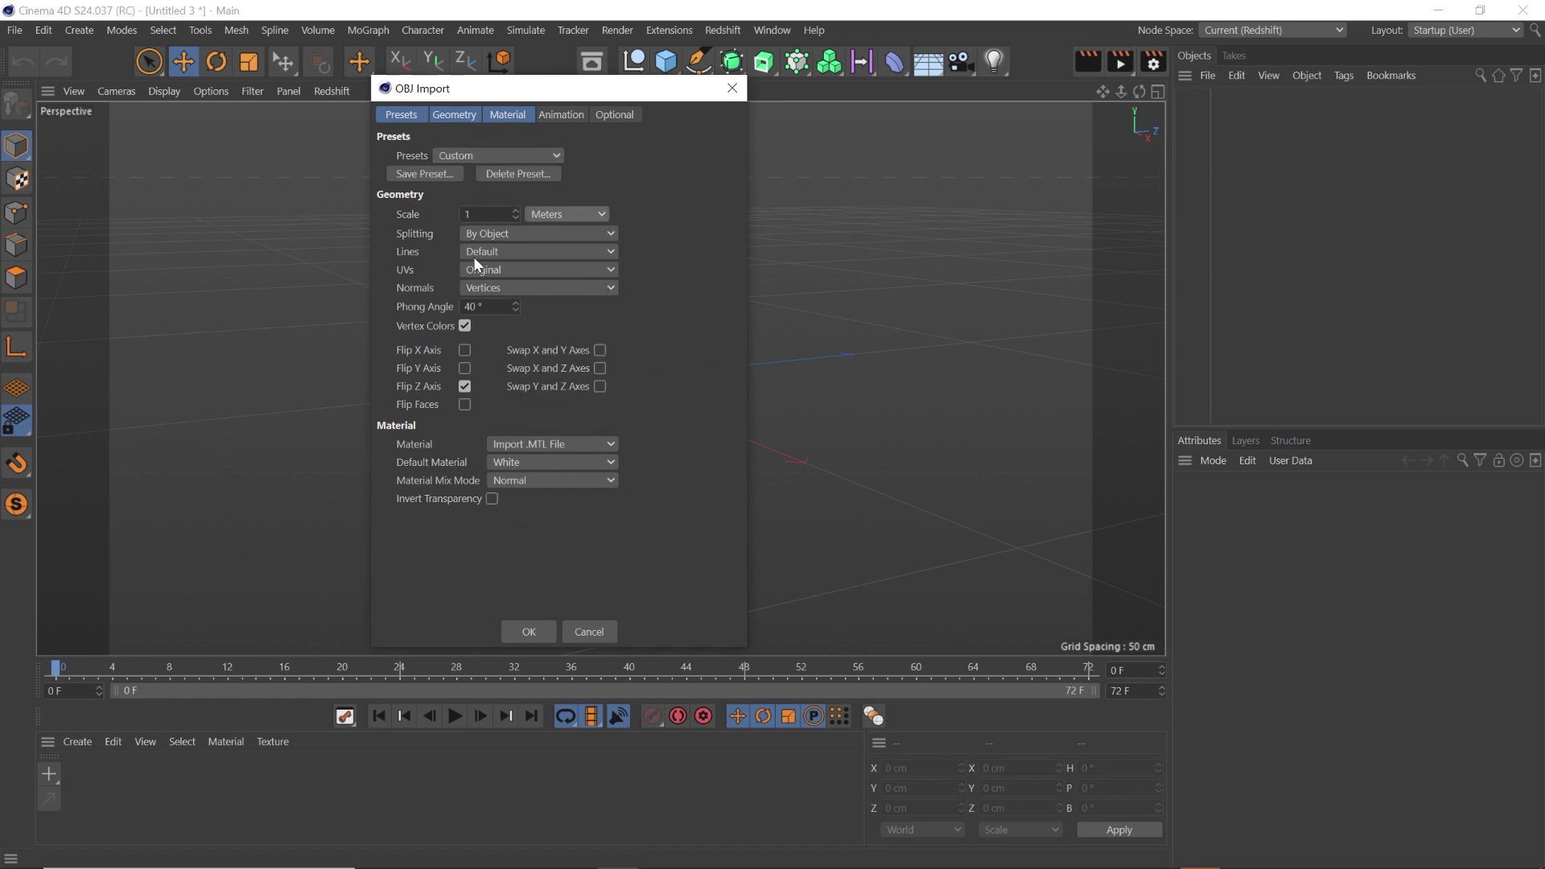
{"action": "left_click", "coordinate": [527, 632]}
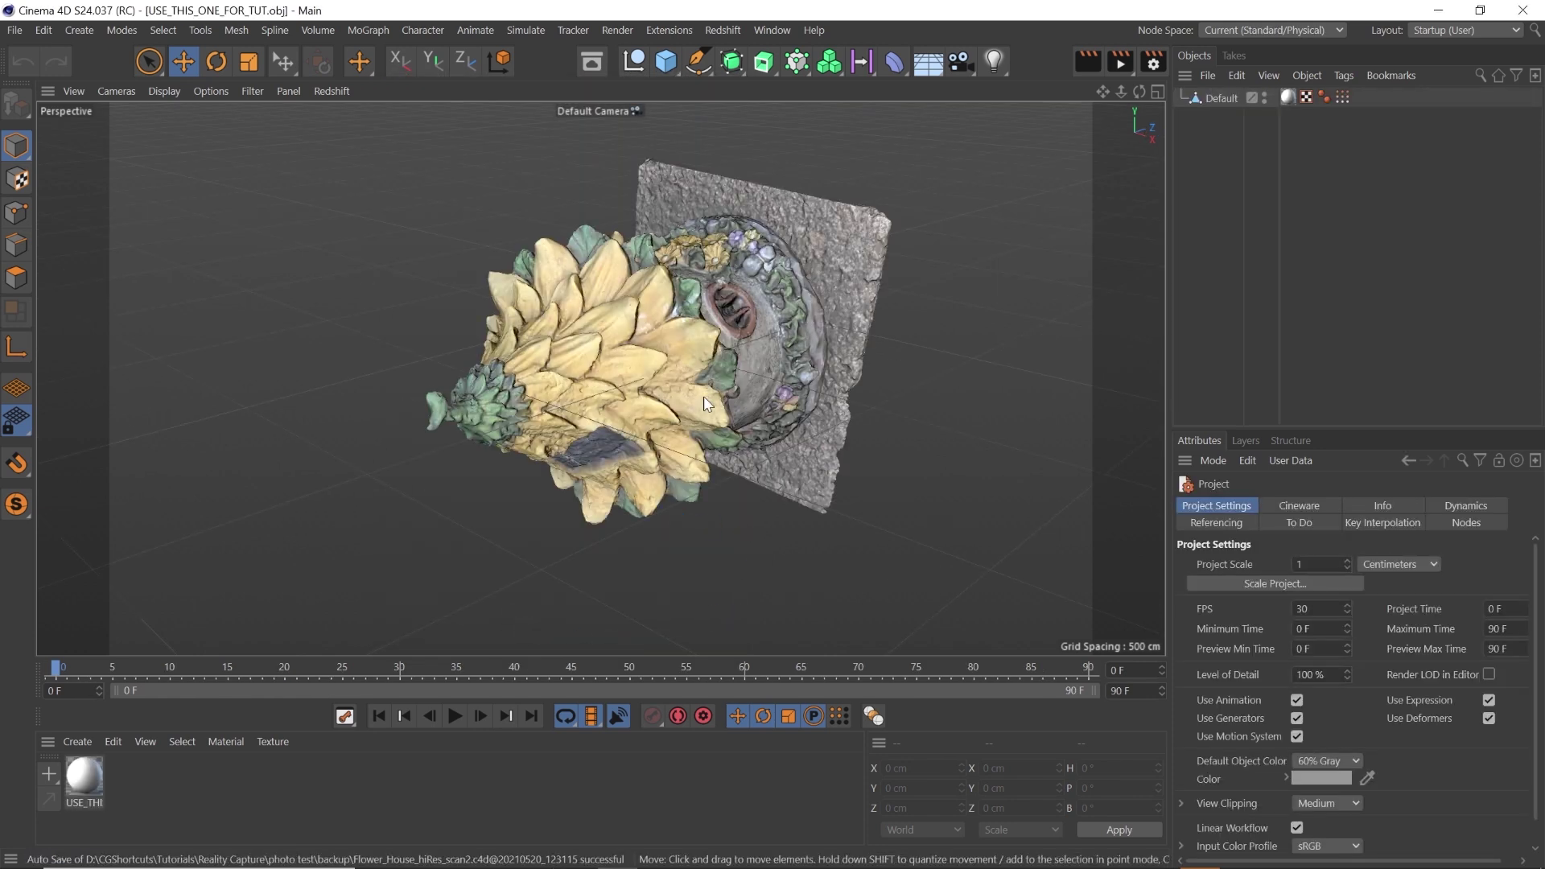
Rotate the imported fairy house -90° in pitch so it stands upright
{"action": "left_click", "coordinate": [1216, 98]}
{"action": "key", "text": "r"}
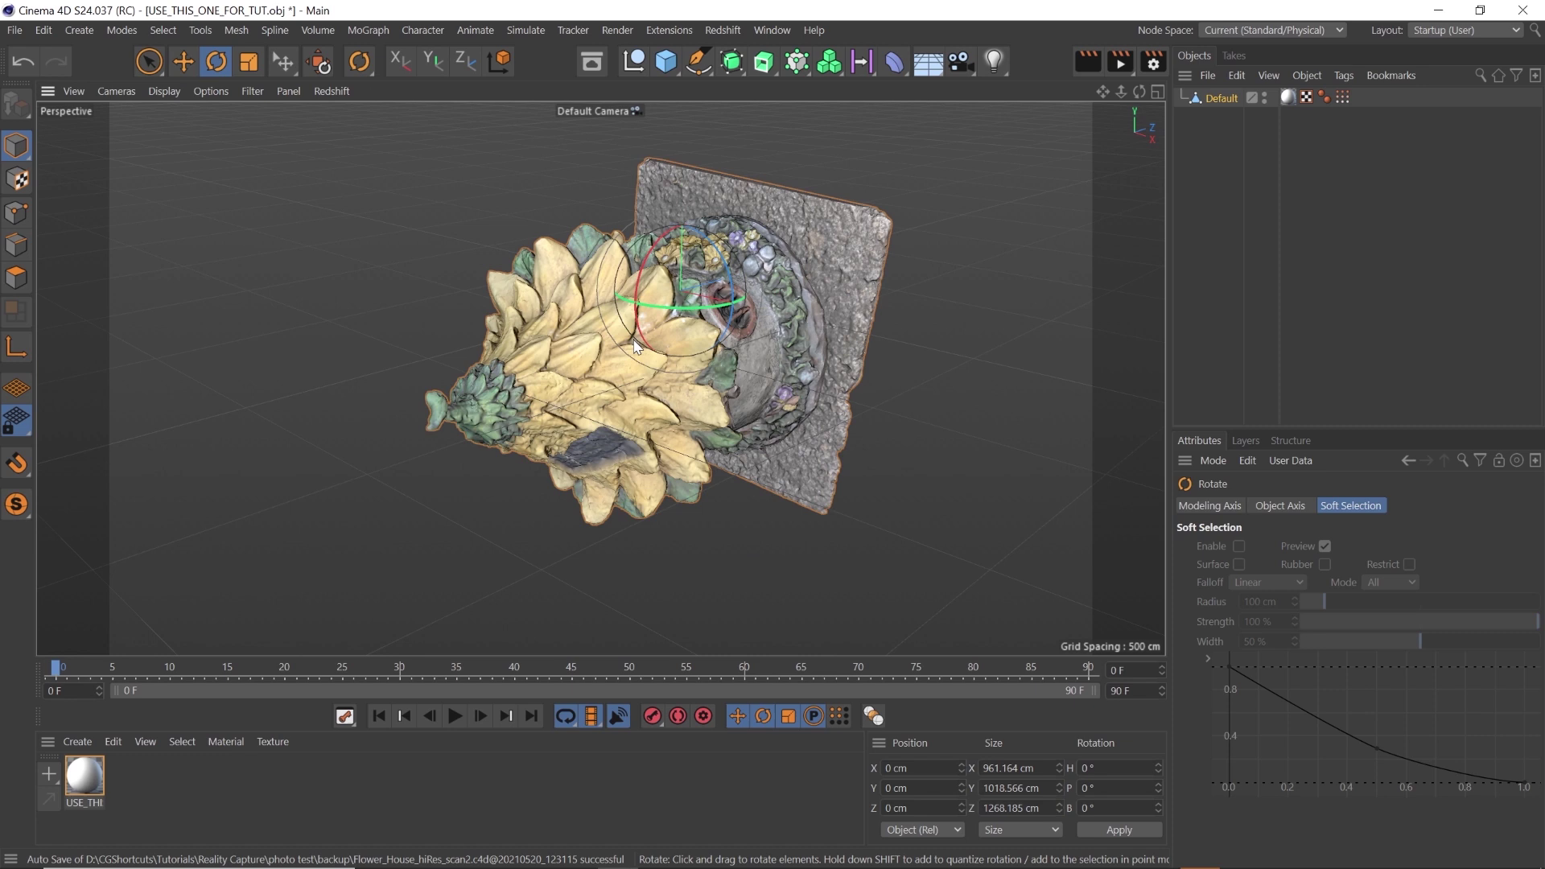
{"action": "left_click_drag", "start_coordinate": [636, 334], "coordinate": [717, 295]}
{"action": "left_click_drag", "start_coordinate": [640, 337], "coordinate": [536, 425], "text": "alt"}
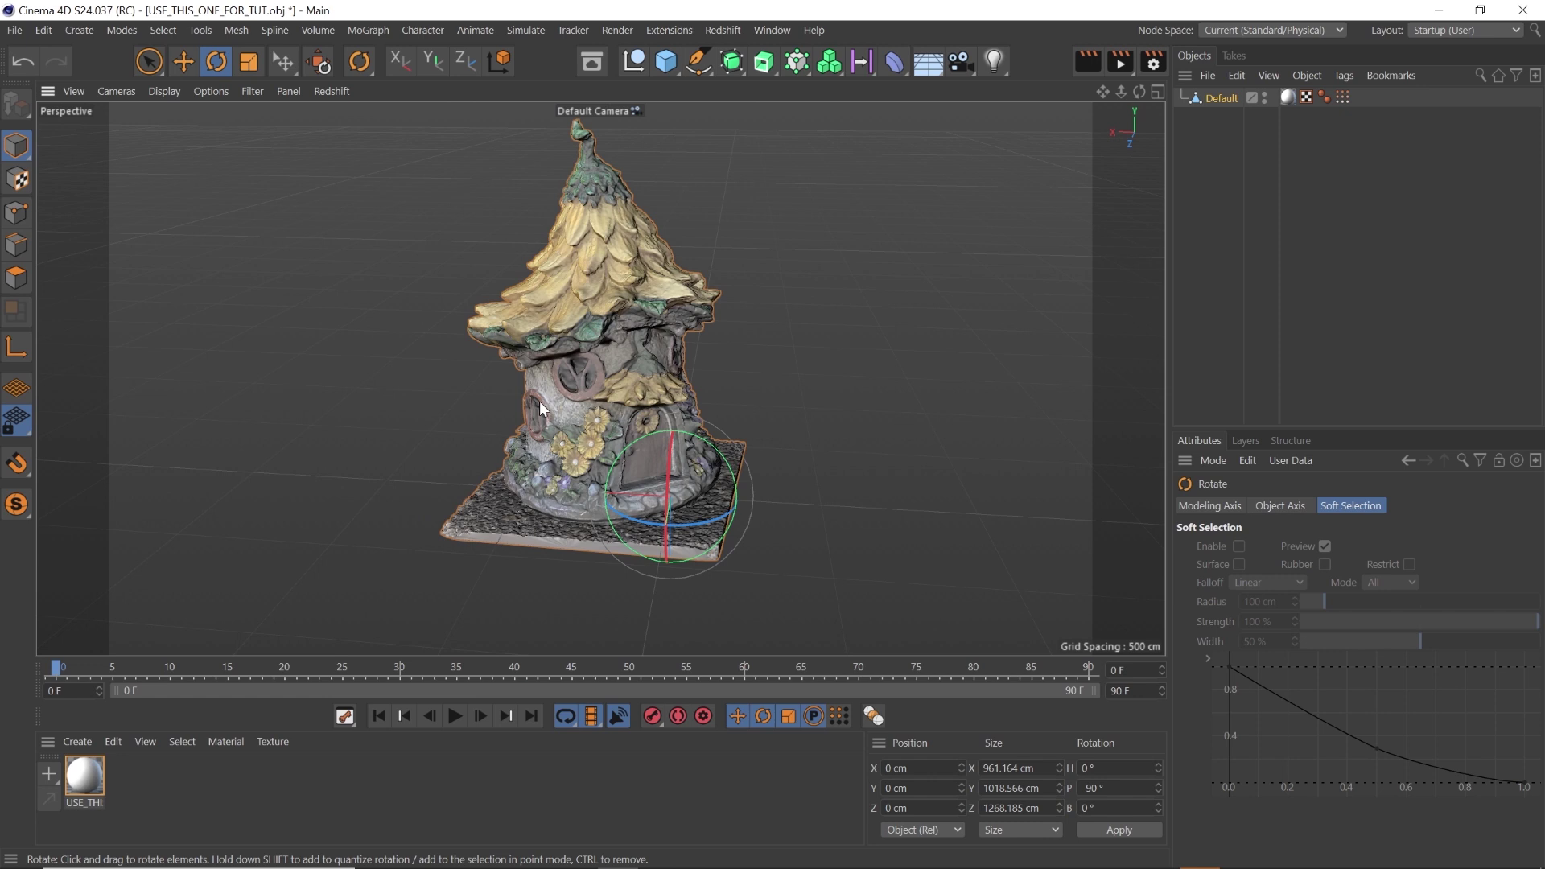
Create a Redshift material and add a Texture node in its Shader Graph
{"action": "left_click", "coordinate": [84, 742]}
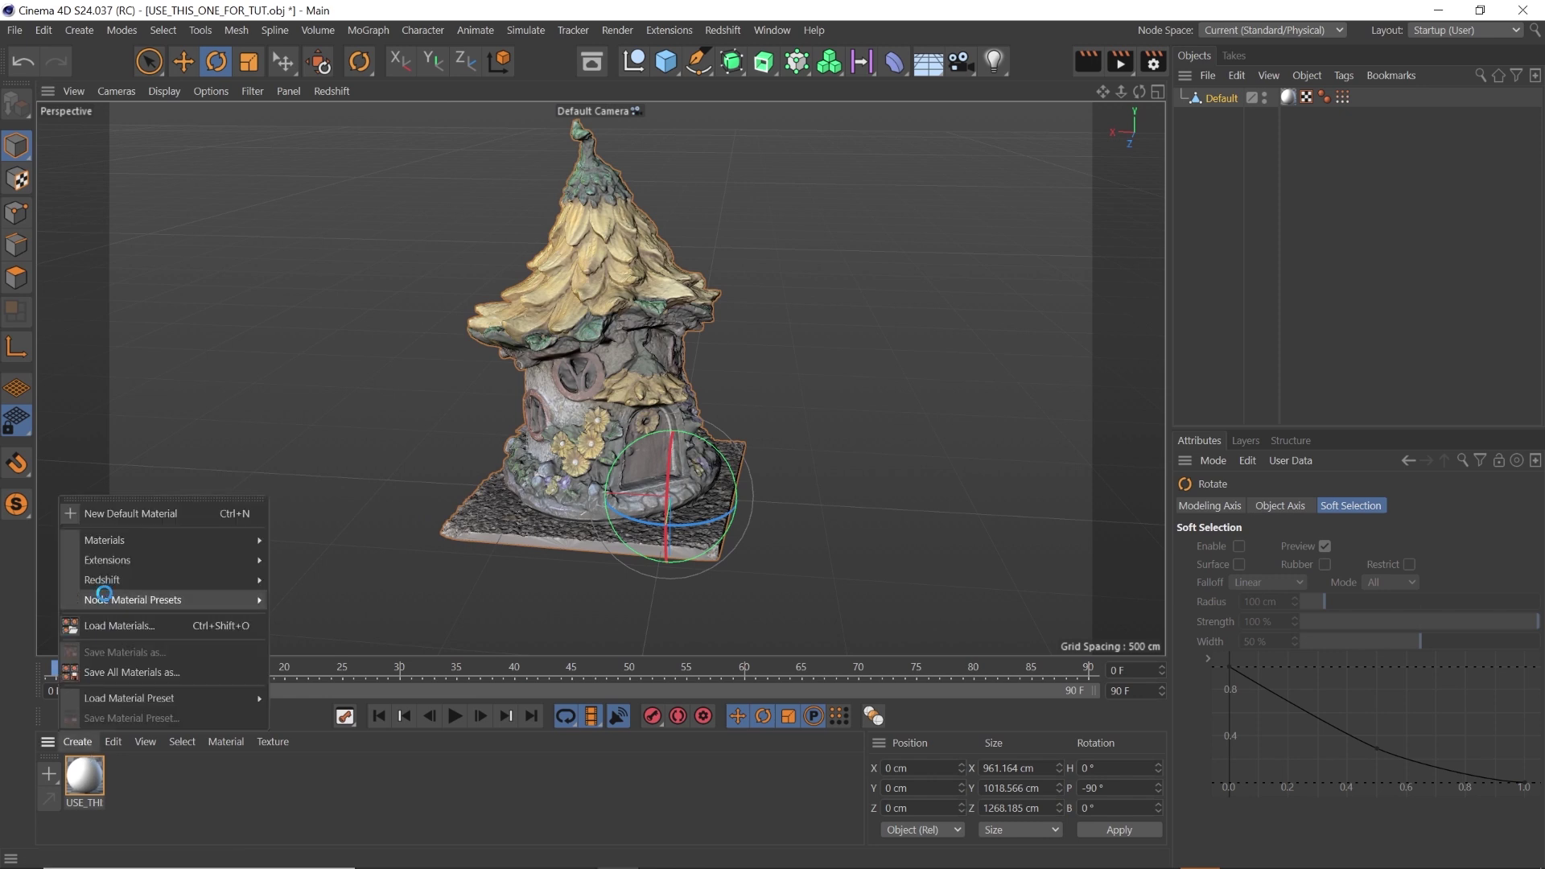
{"action": "mouse_move", "coordinate": [232, 584]}
{"action": "mouse_move", "coordinate": [292, 580]}
{"action": "left_click", "coordinate": [343, 582]}
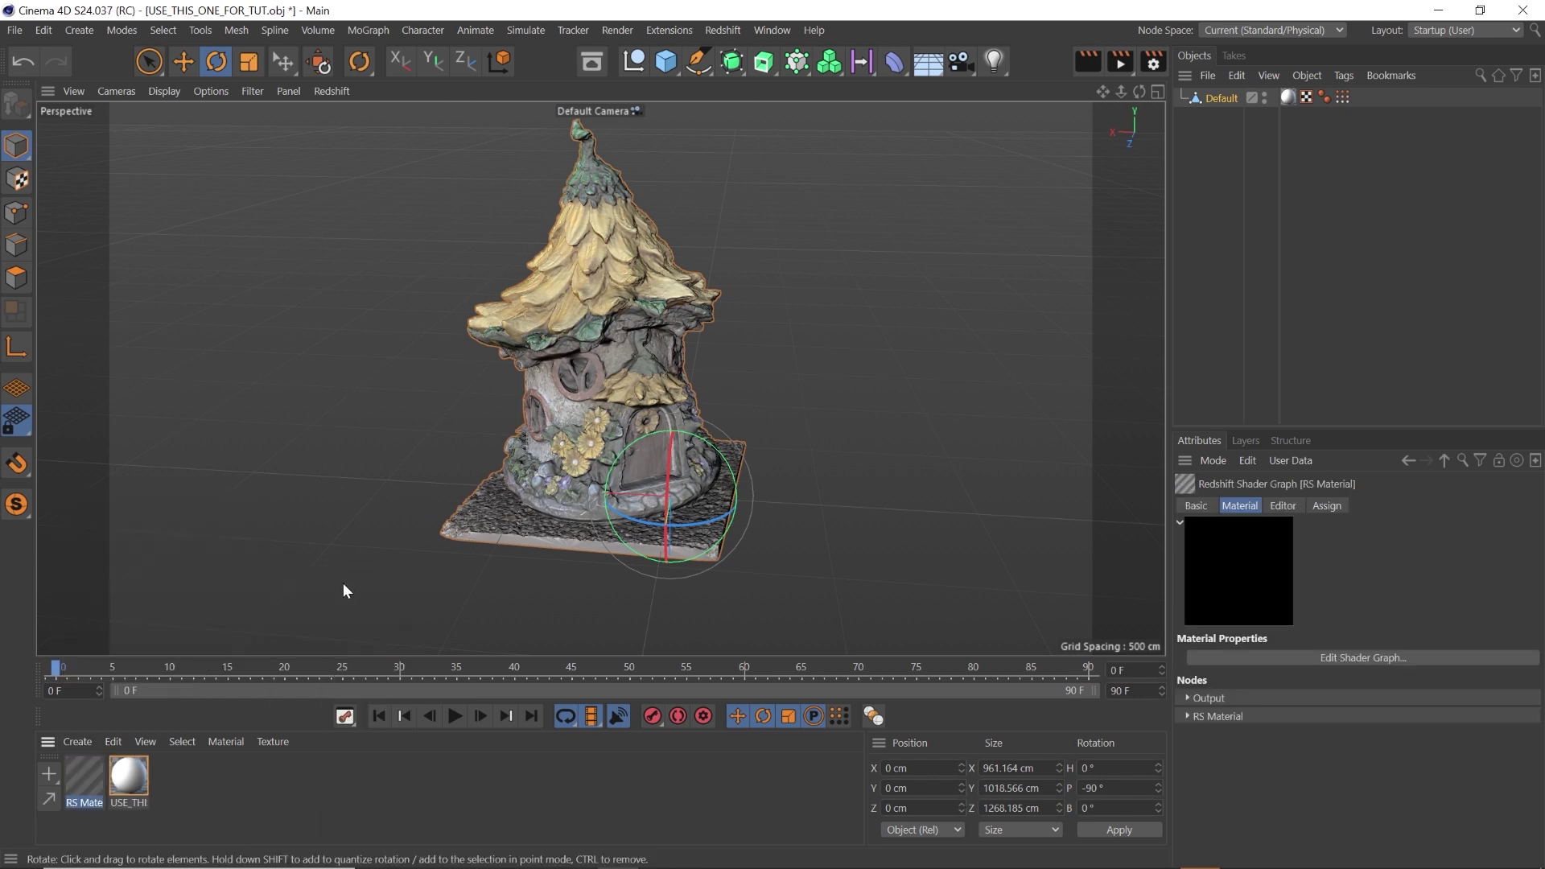
{"action": "double_click", "coordinate": [87, 769]}
{"action": "left_click", "coordinate": [73, 262]}
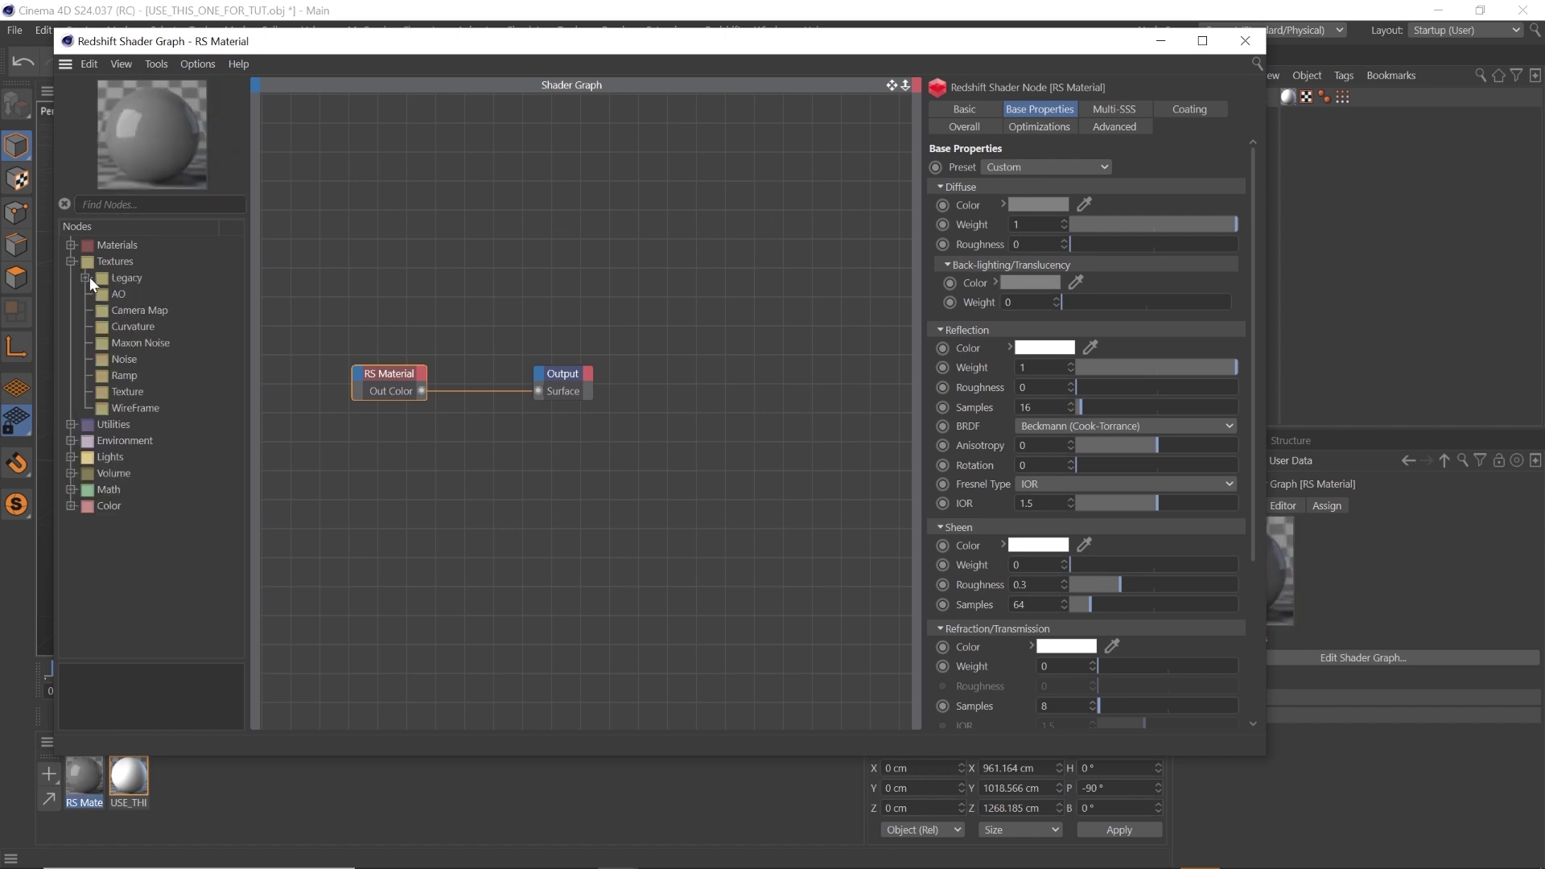
{"action": "left_click_drag", "start_coordinate": [111, 391], "coordinate": [362, 254]}
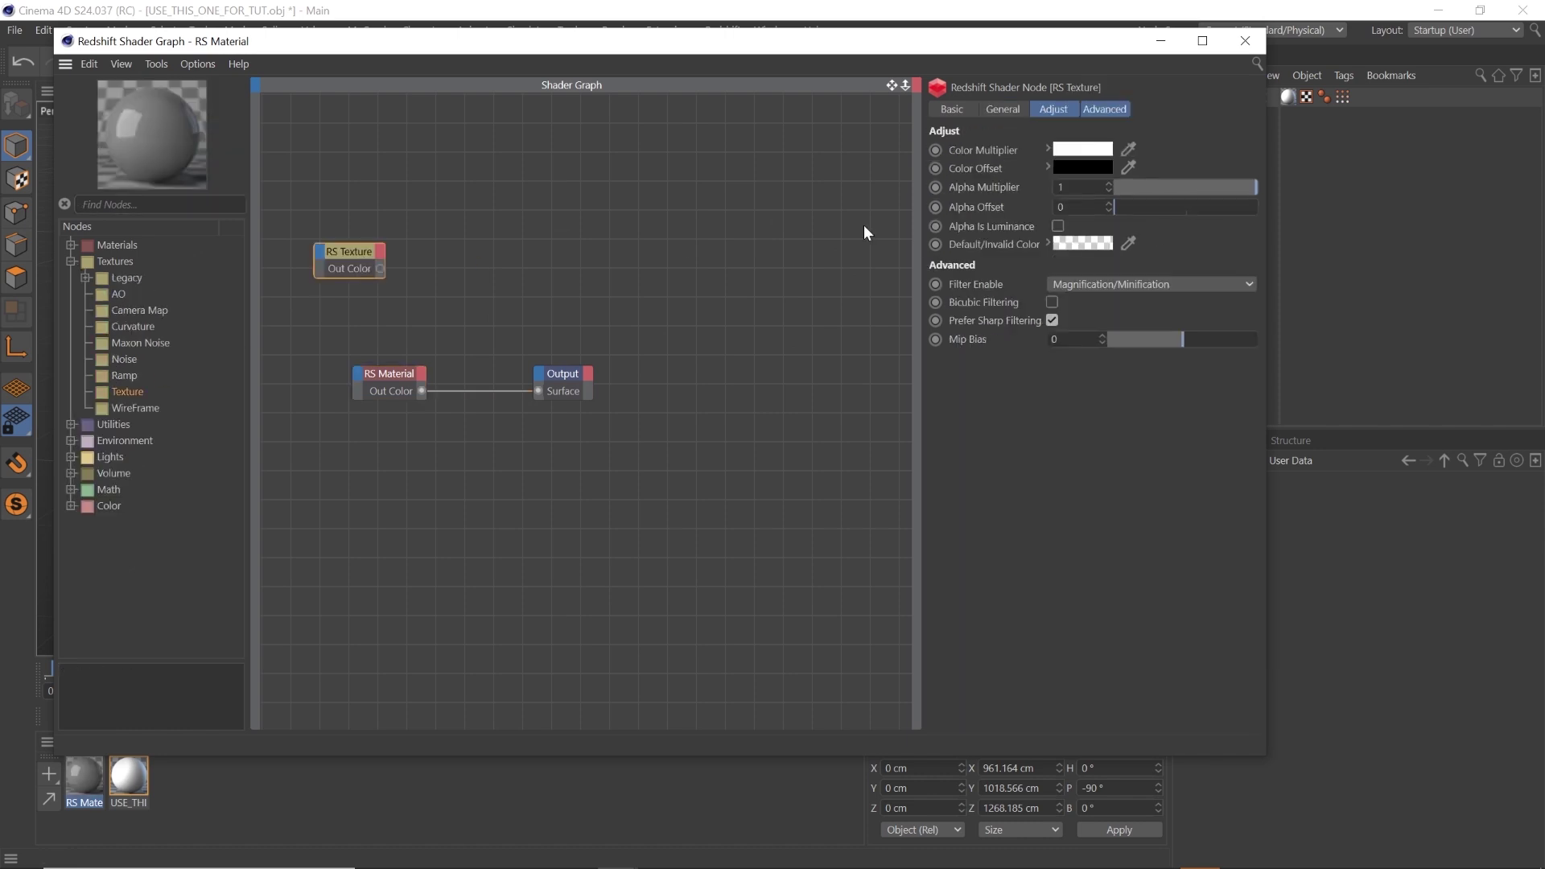
Load USE_THIS_ONE_FOR_TUT_u1_v1.png into the Texture node with sRGB gamma
{"action": "left_click", "coordinate": [998, 110]}
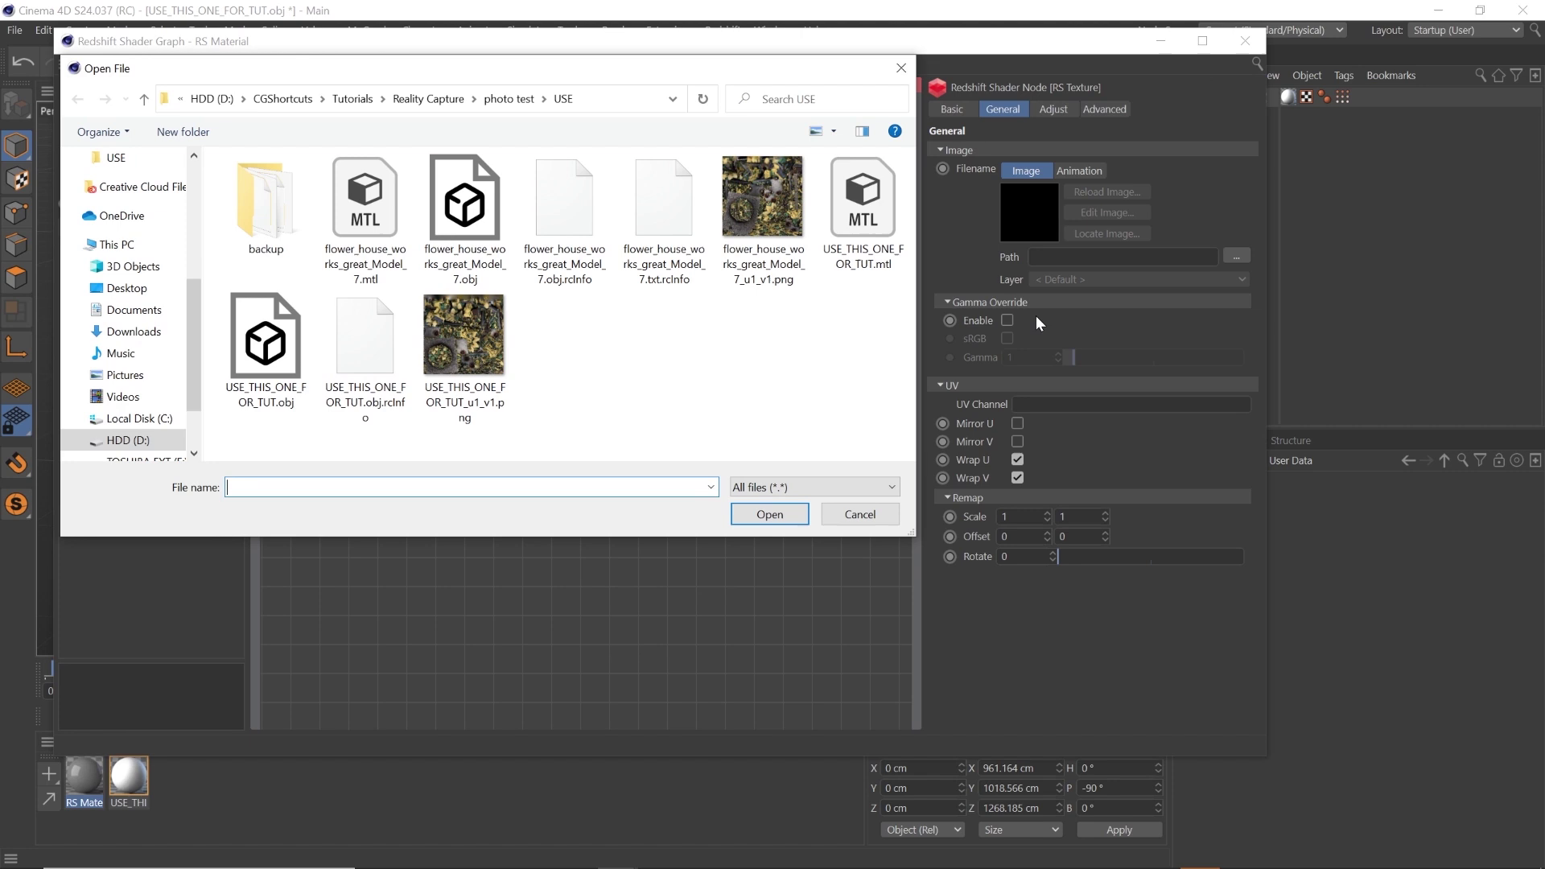
{"action": "left_click", "coordinate": [471, 360]}
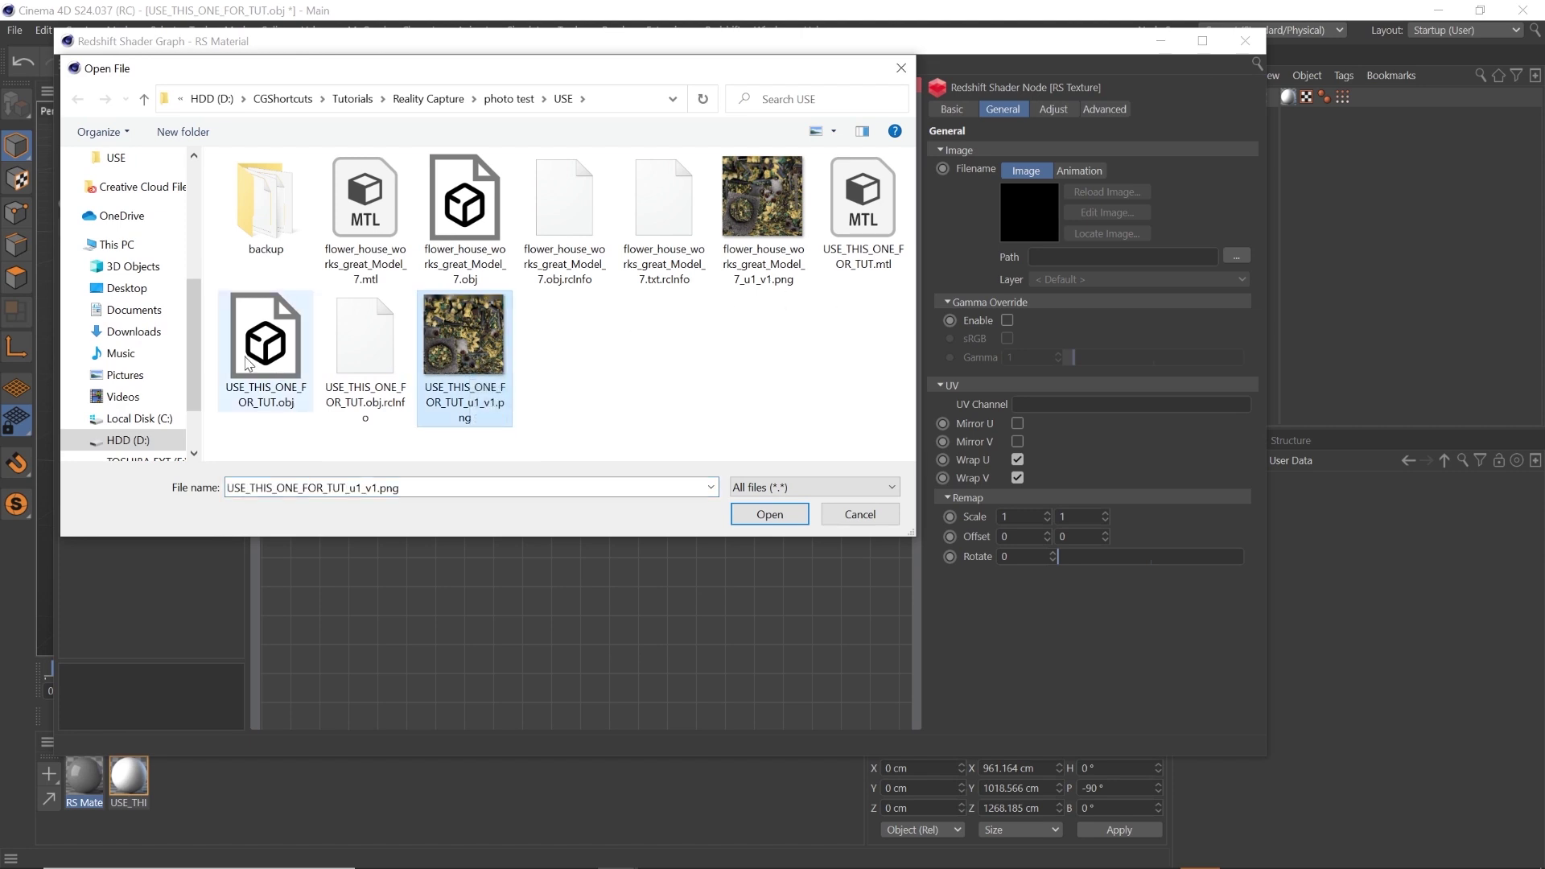
{"action": "left_click", "coordinate": [764, 516]}
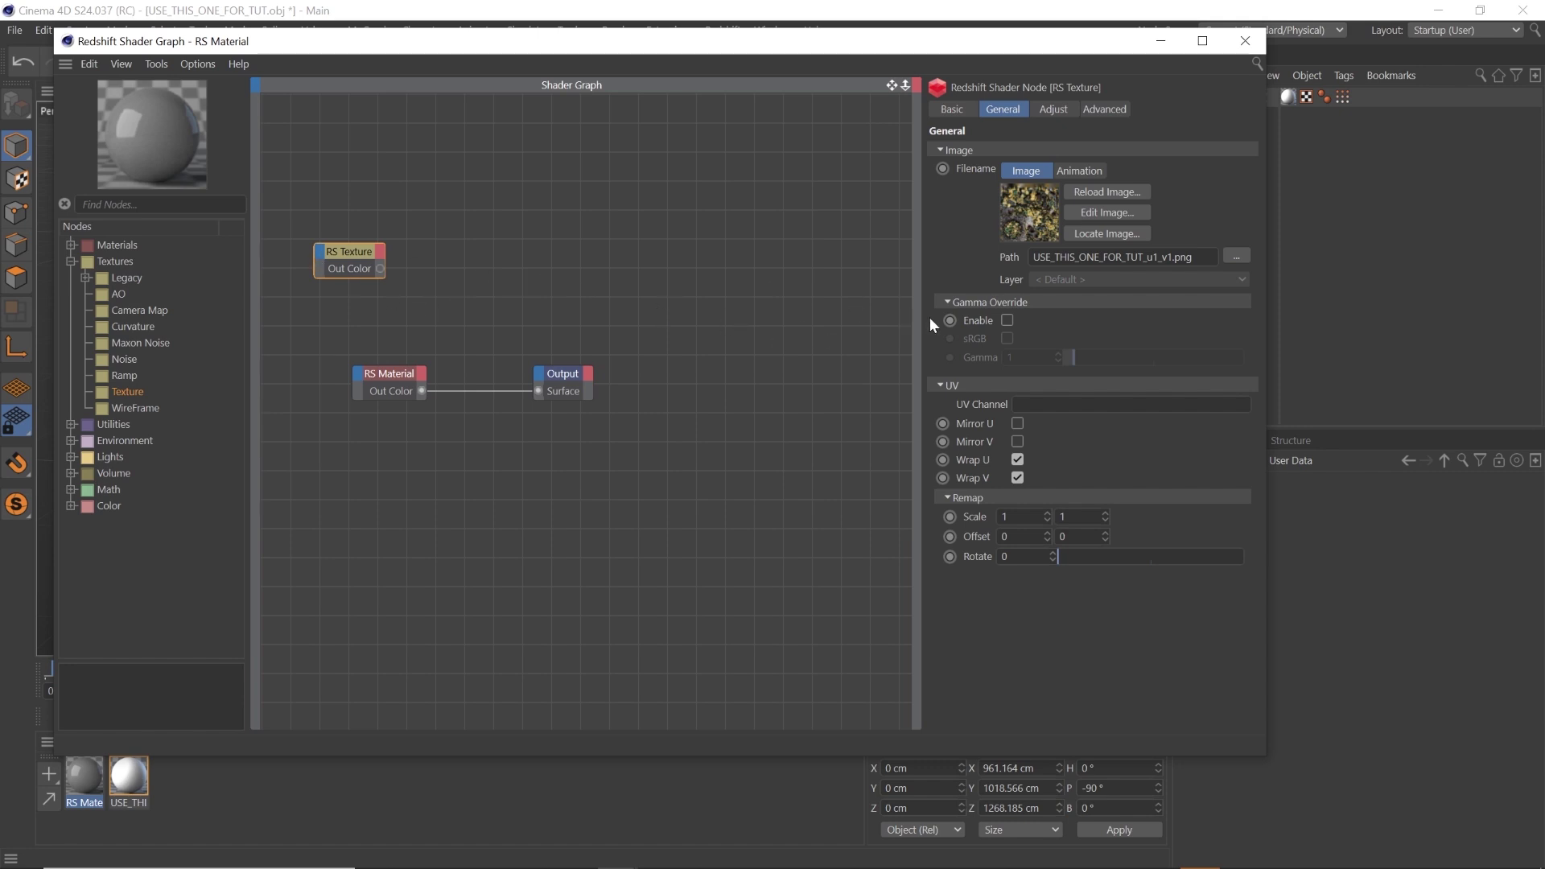
{"action": "left_click", "coordinate": [1007, 321]}
{"action": "left_click", "coordinate": [1009, 338]}
Wire the texture into Diffuse Color, set reflection weight 0.236 and roughness 1, and apply to the house
{"action": "left_click_drag", "start_coordinate": [381, 269], "coordinate": [388, 302]}
{"action": "left_click_drag", "start_coordinate": [356, 373], "coordinate": [357, 374]}
{"action": "mouse_move", "coordinate": [517, 388]}
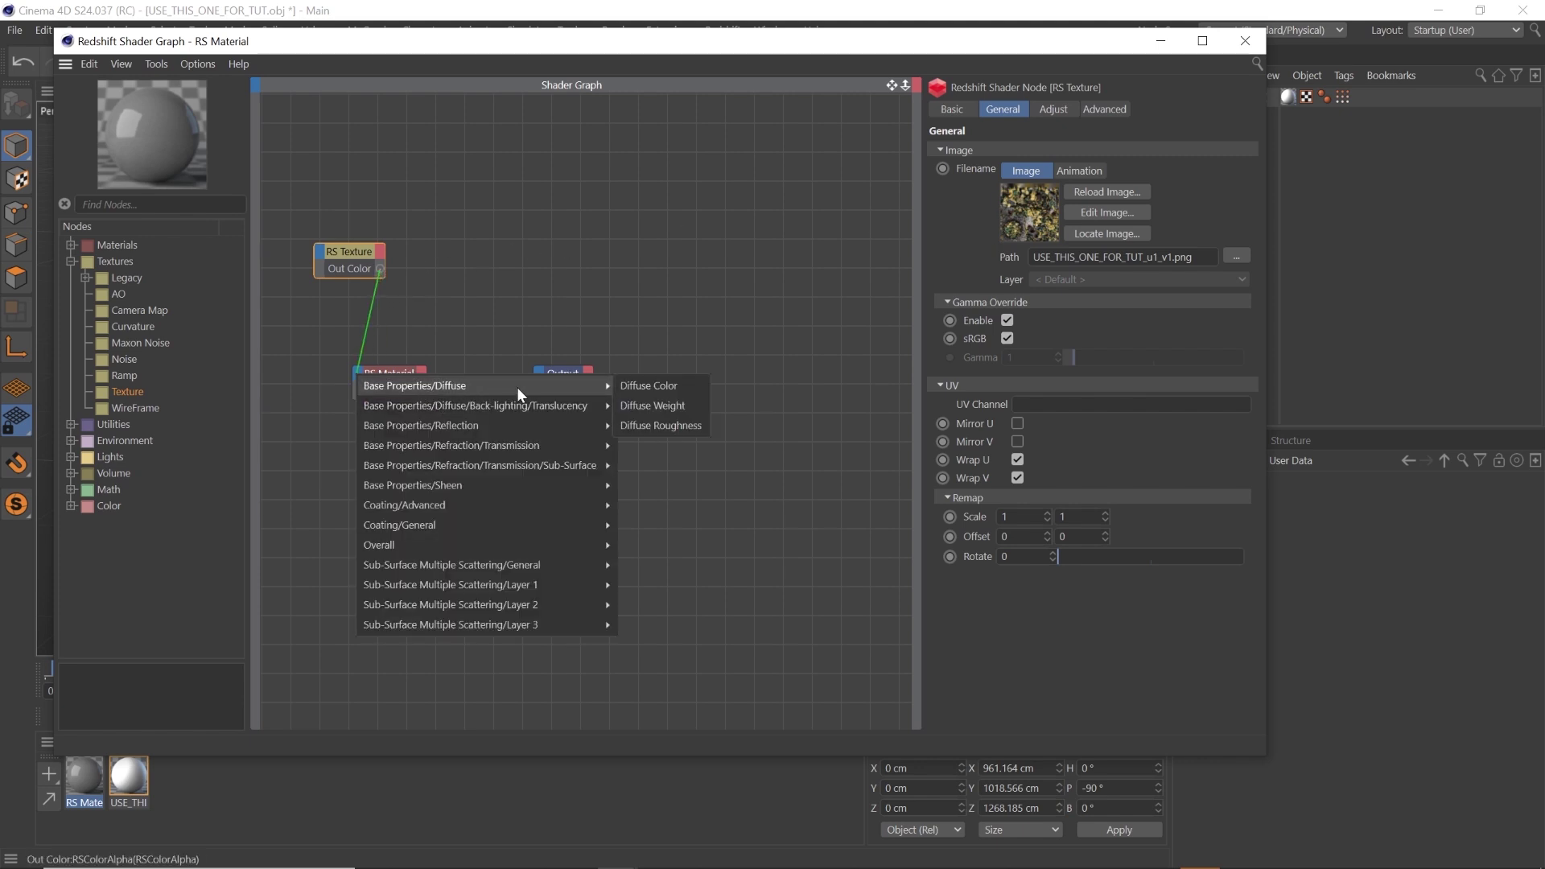
{"action": "left_click", "coordinate": [640, 384]}
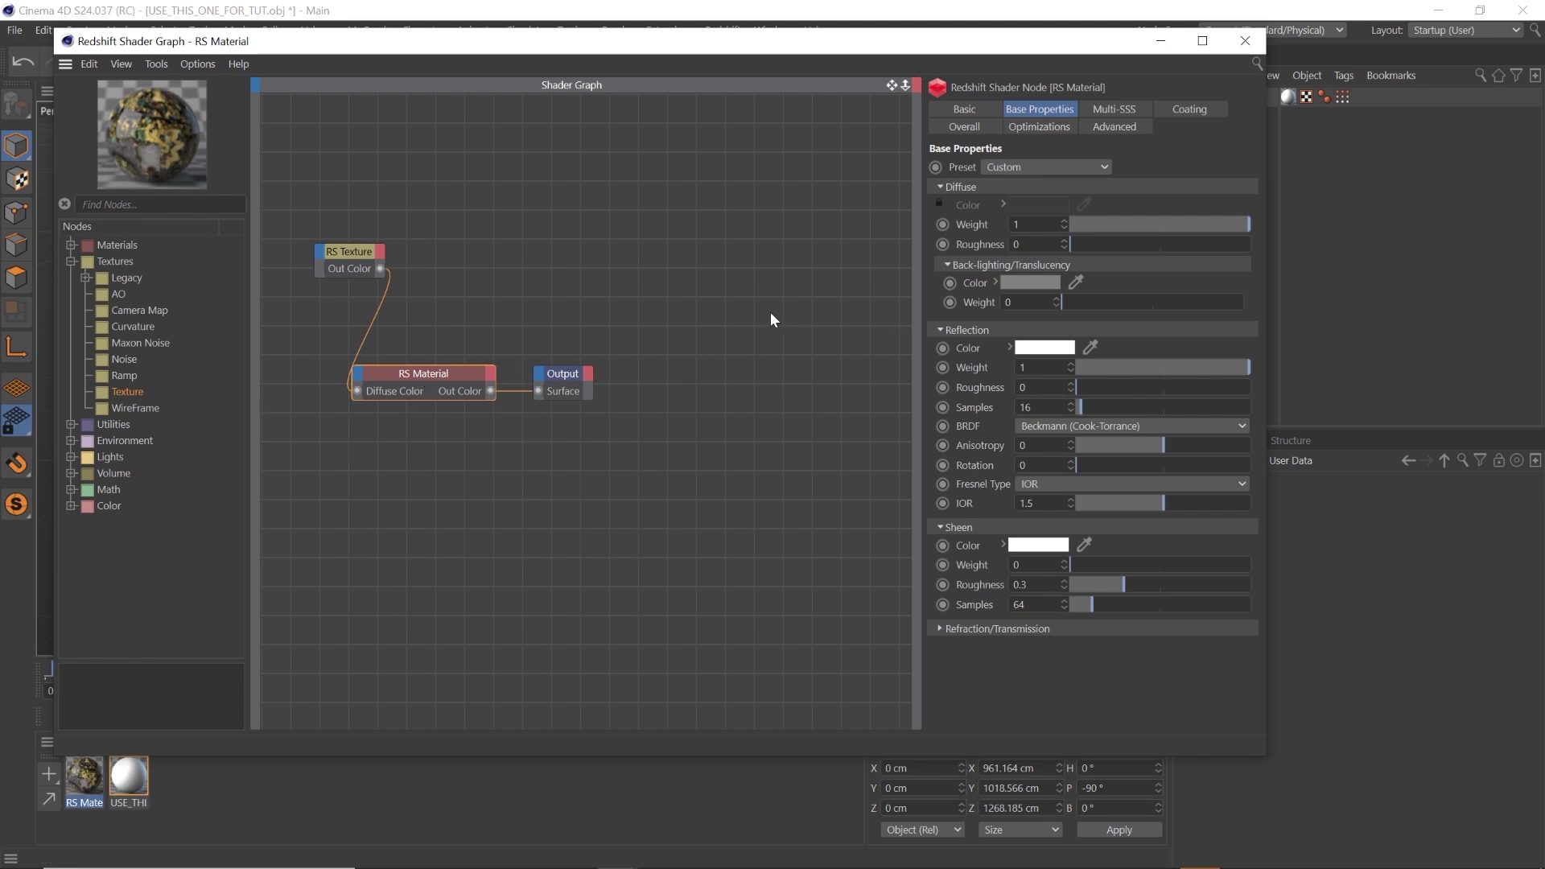
{"action": "left_click_drag", "start_coordinate": [1214, 364], "coordinate": [1364, 377]}
{"action": "left_click", "coordinate": [1111, 367]}
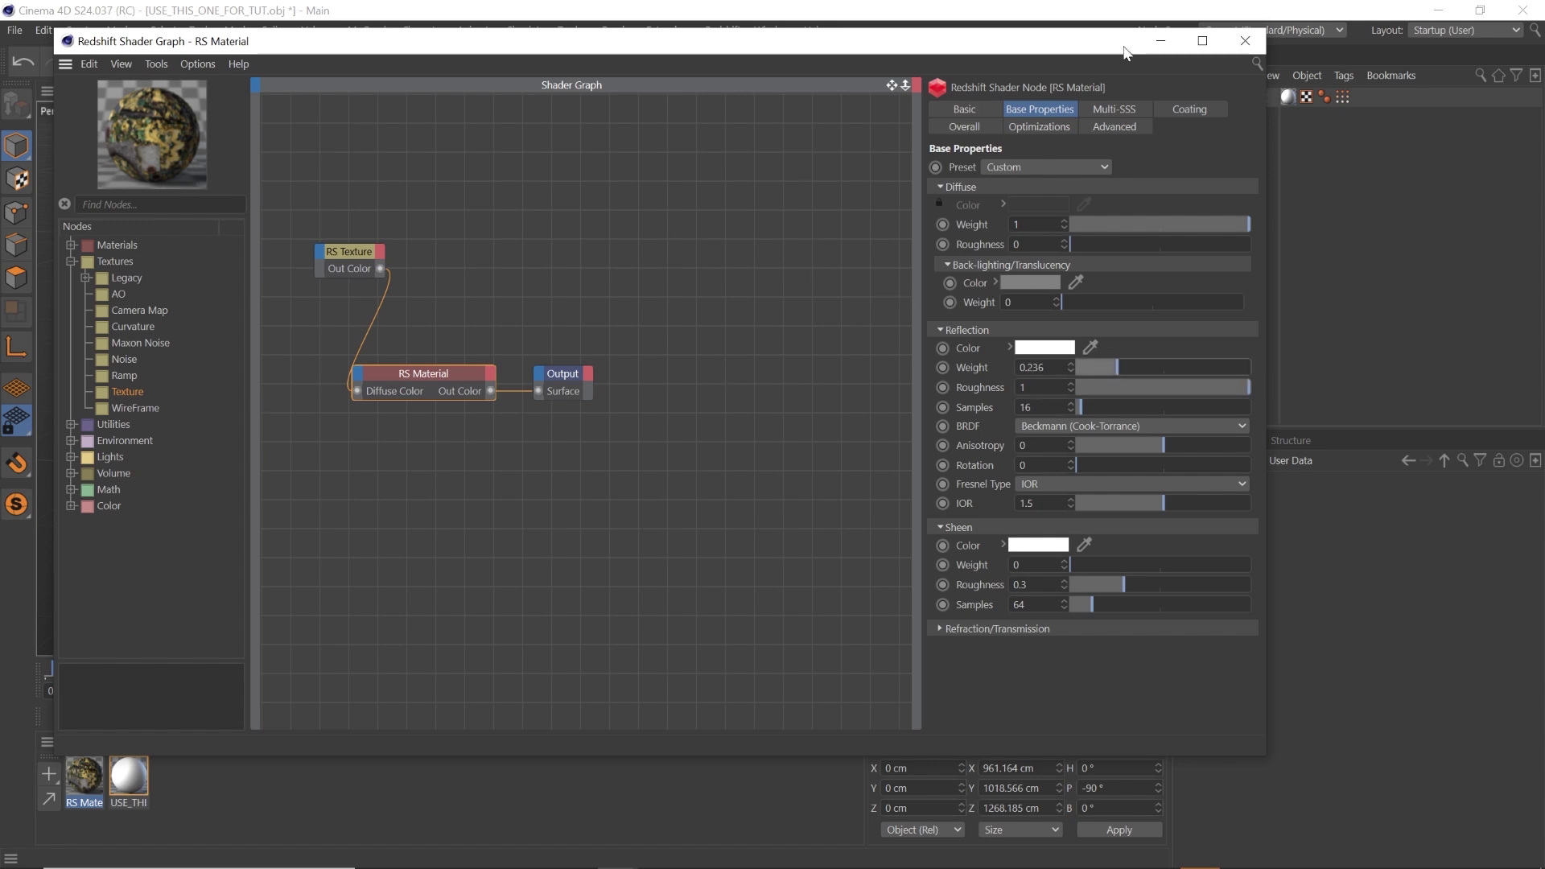
{"action": "left_click", "coordinate": [1245, 41]}
{"action": "left_click_drag", "start_coordinate": [88, 786], "coordinate": [586, 400]}
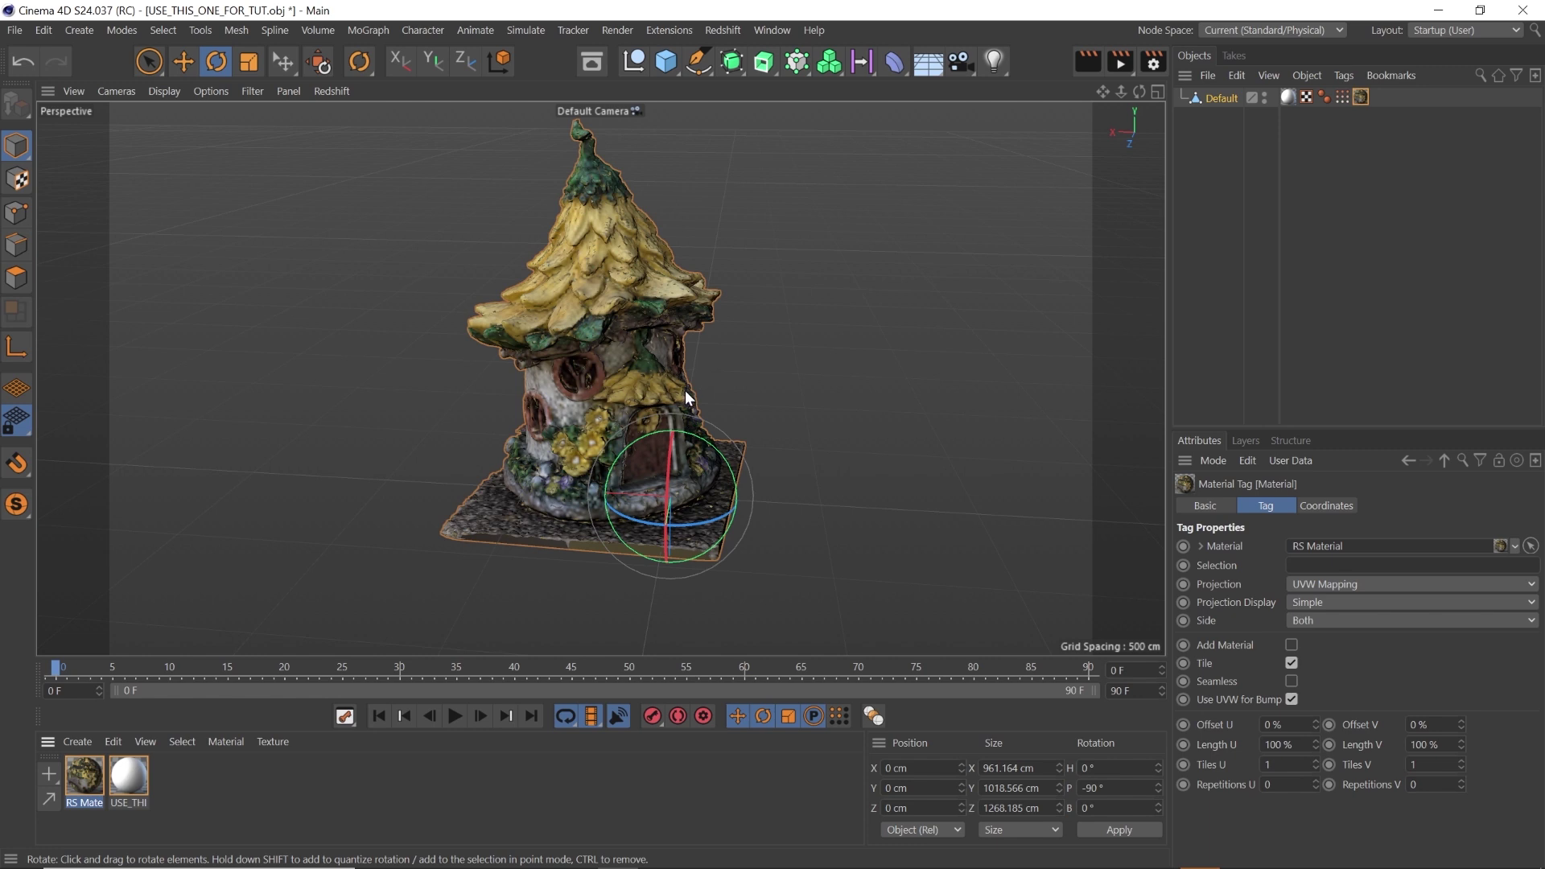
Add a Redshift area light, placing it up and right of the house and aiming it at it
{"action": "left_click", "coordinate": [898, 286]}
{"action": "left_click", "coordinate": [723, 31]}
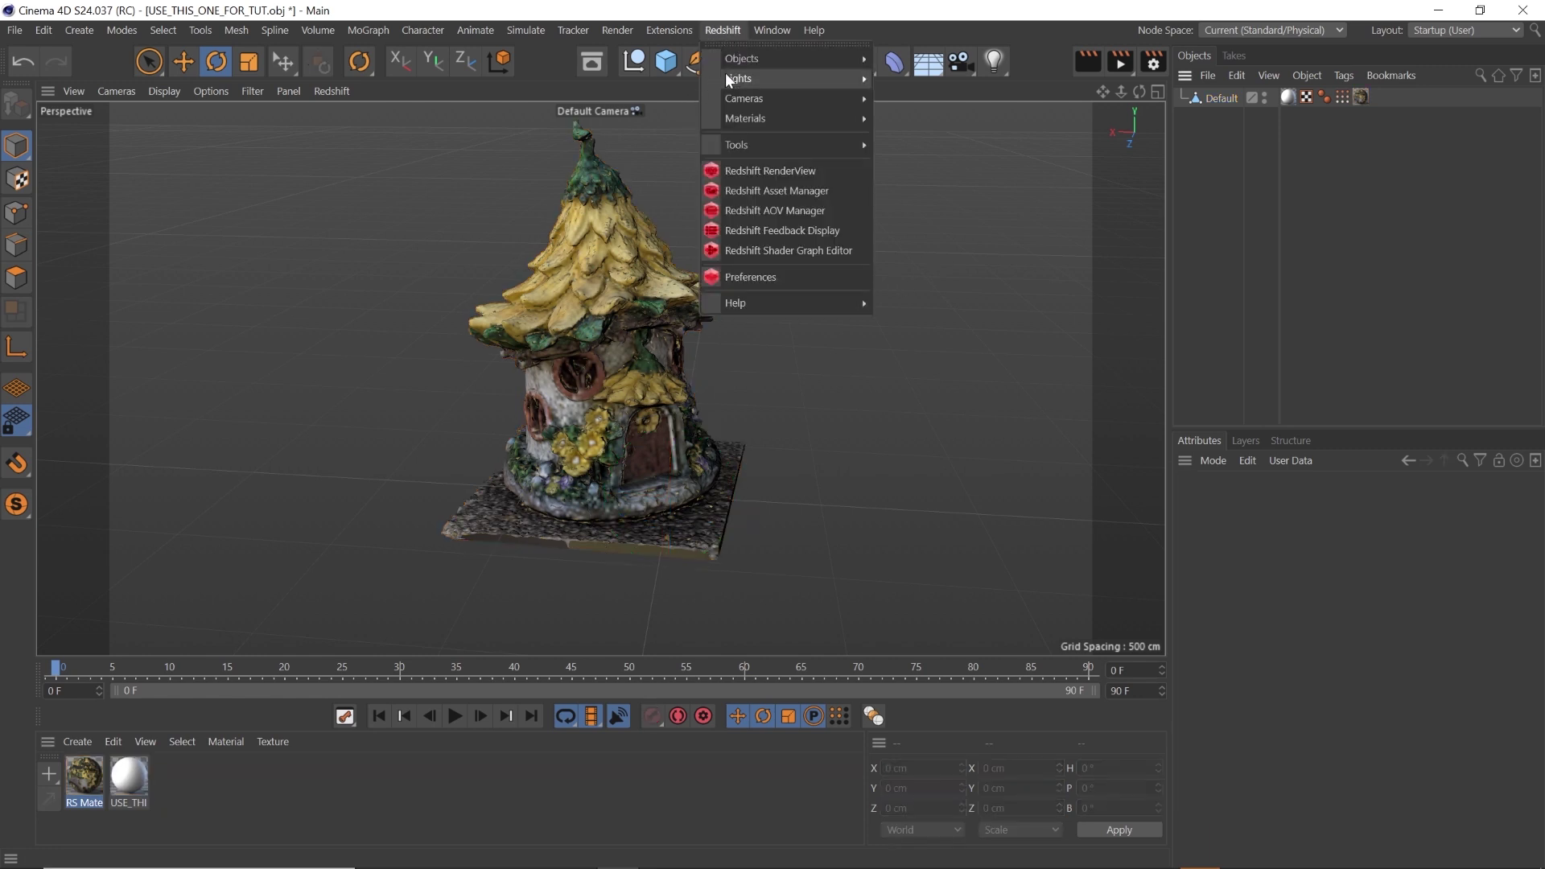
{"action": "mouse_move", "coordinate": [829, 81]}
{"action": "left_click", "coordinate": [896, 142]}
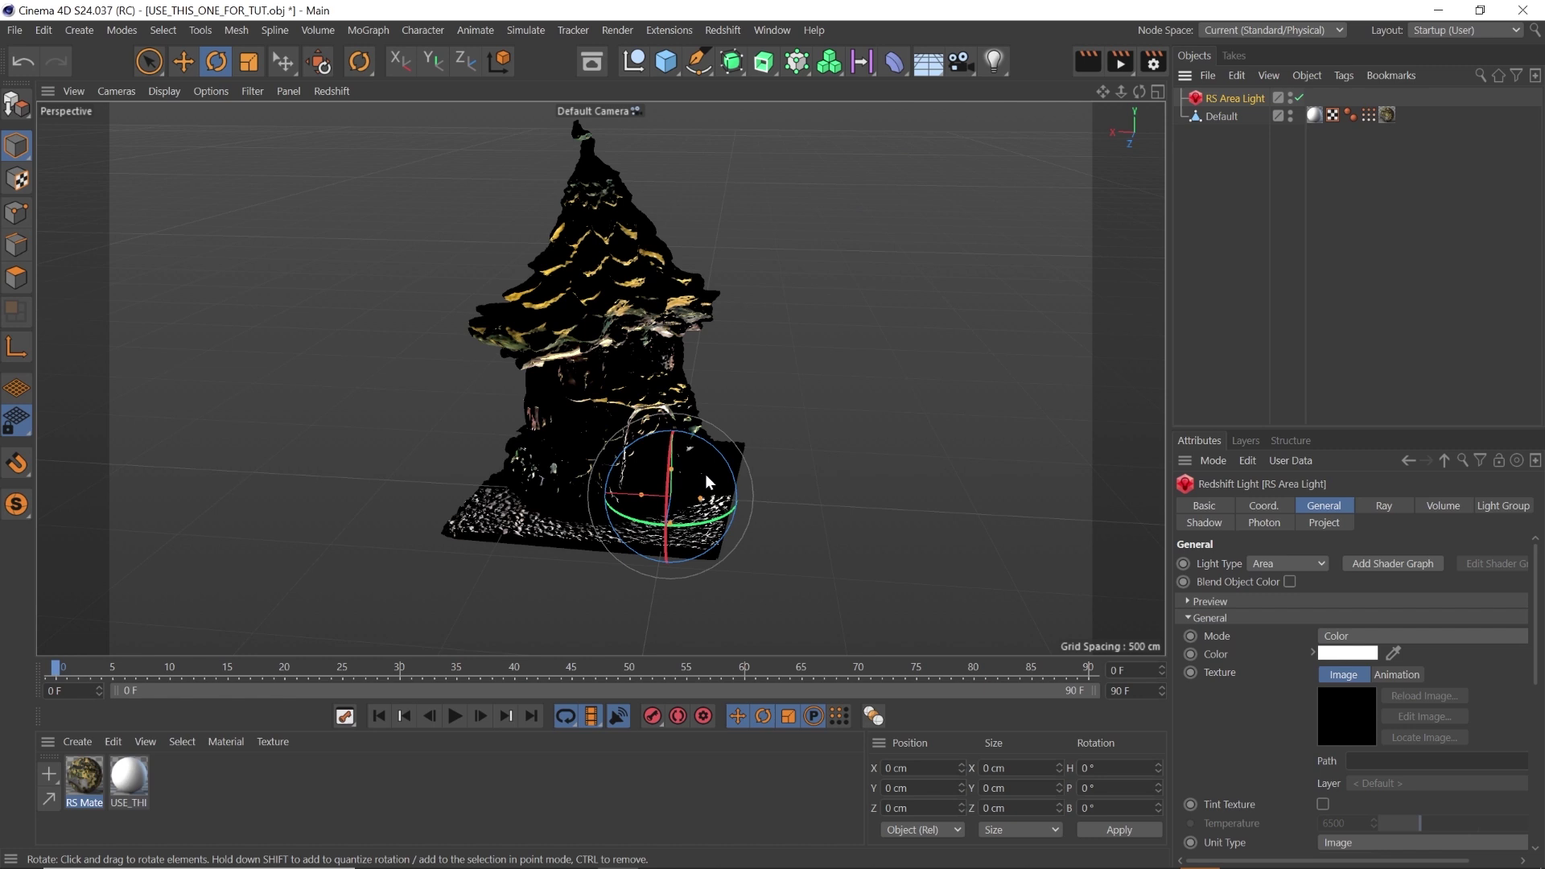
{"action": "key", "text": "e"}
{"action": "left_click_drag", "start_coordinate": [684, 499], "coordinate": [891, 157]}
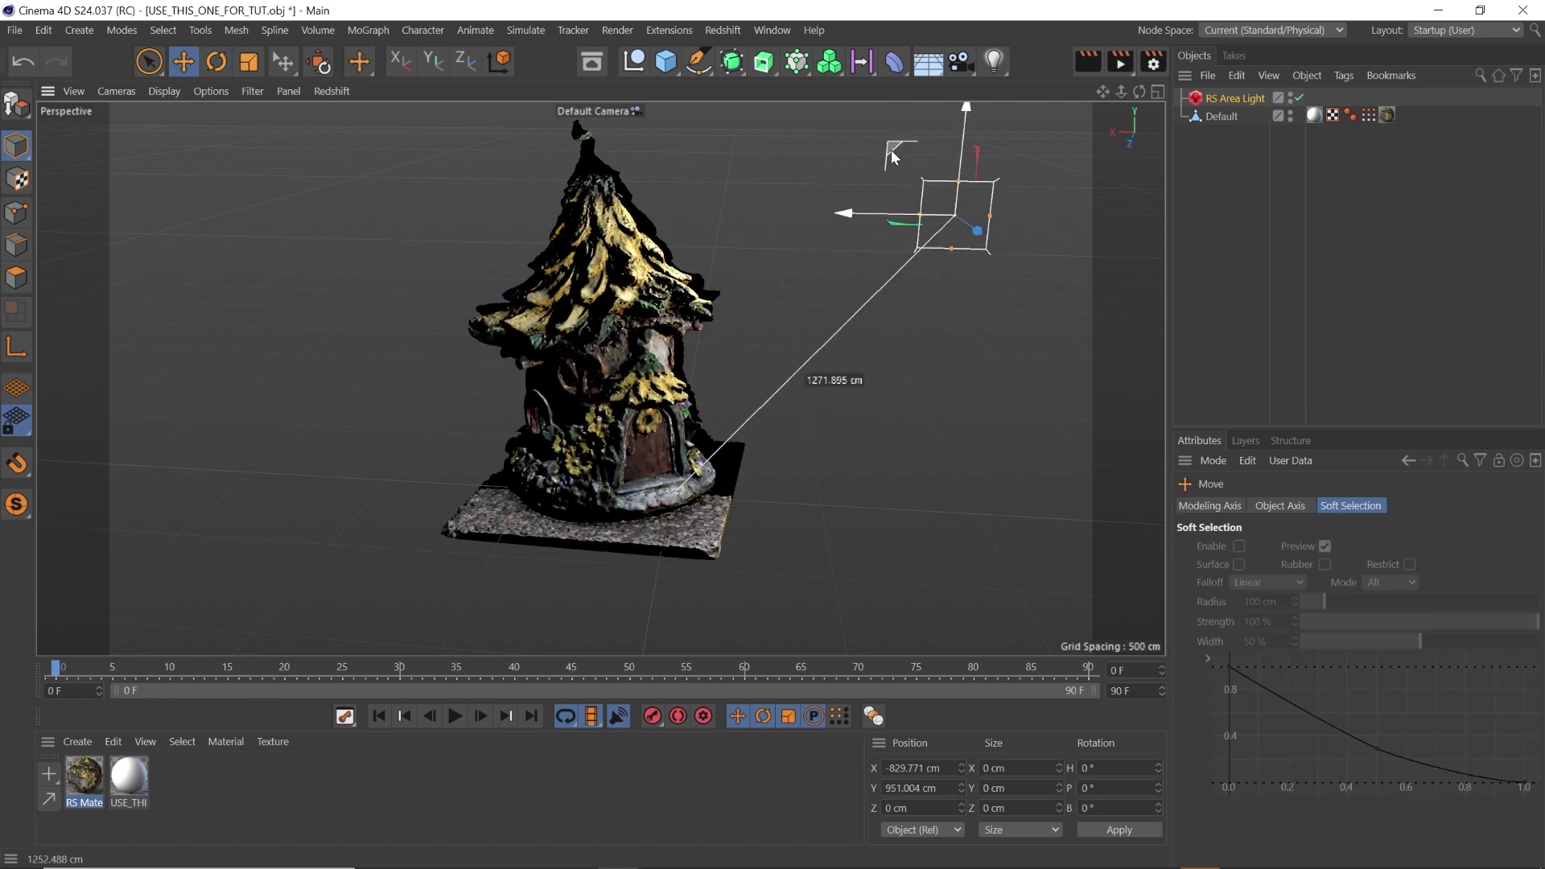
{"action": "key", "text": "r"}
{"action": "left_click_drag", "start_coordinate": [925, 225], "coordinate": [800, 228]}
{"action": "left_click_drag", "start_coordinate": [918, 165], "coordinate": [894, 277]}
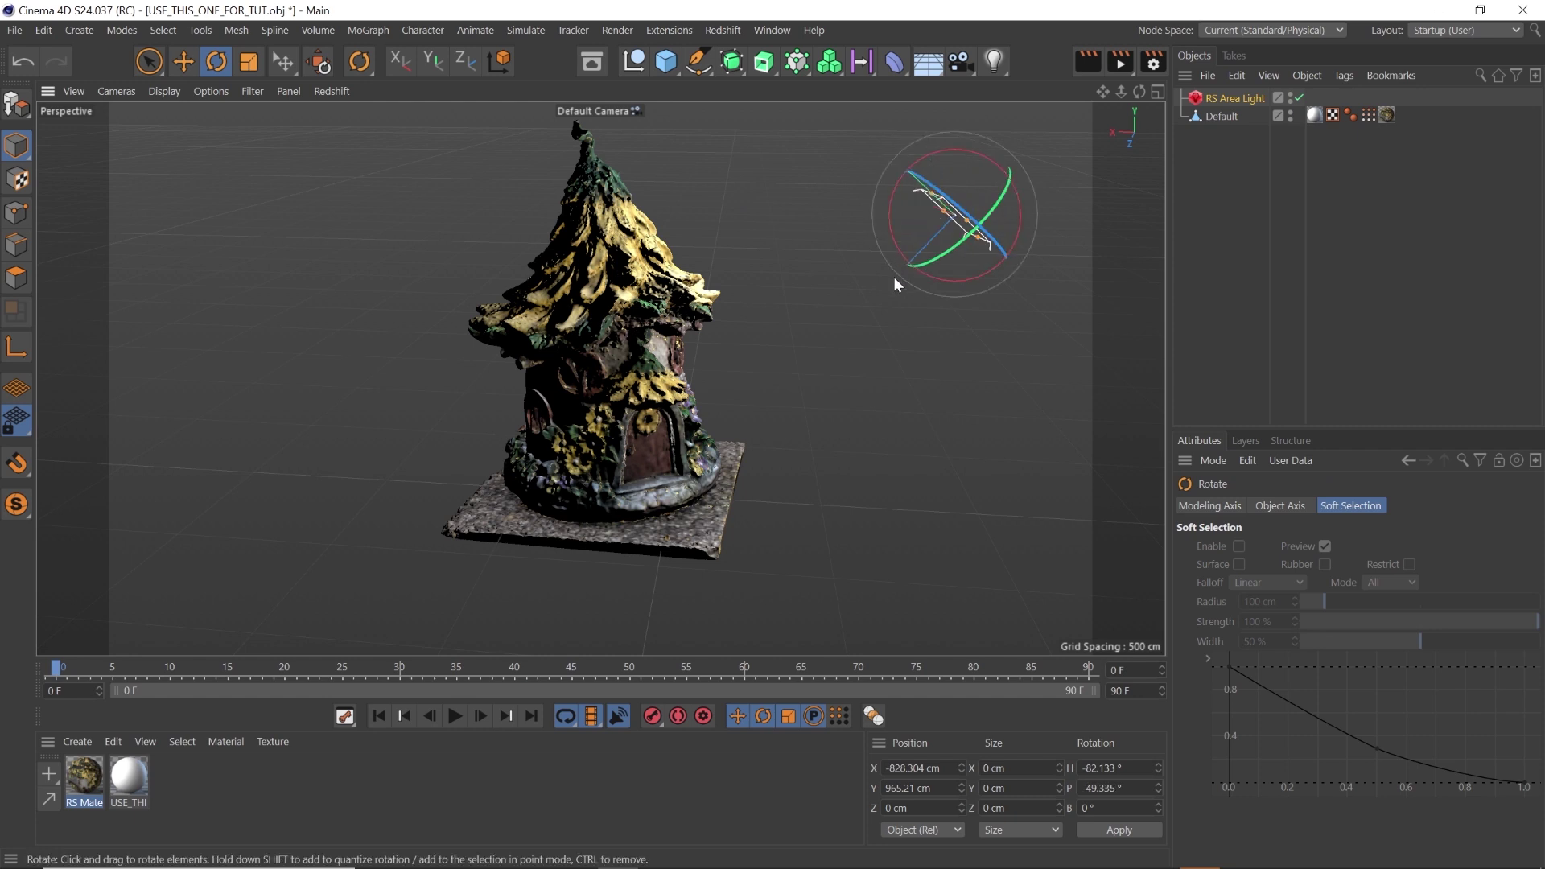
Open the Redshift RenderView and start the live IPR render
{"action": "left_click", "coordinate": [723, 30]}
{"action": "left_click", "coordinate": [732, 170]}
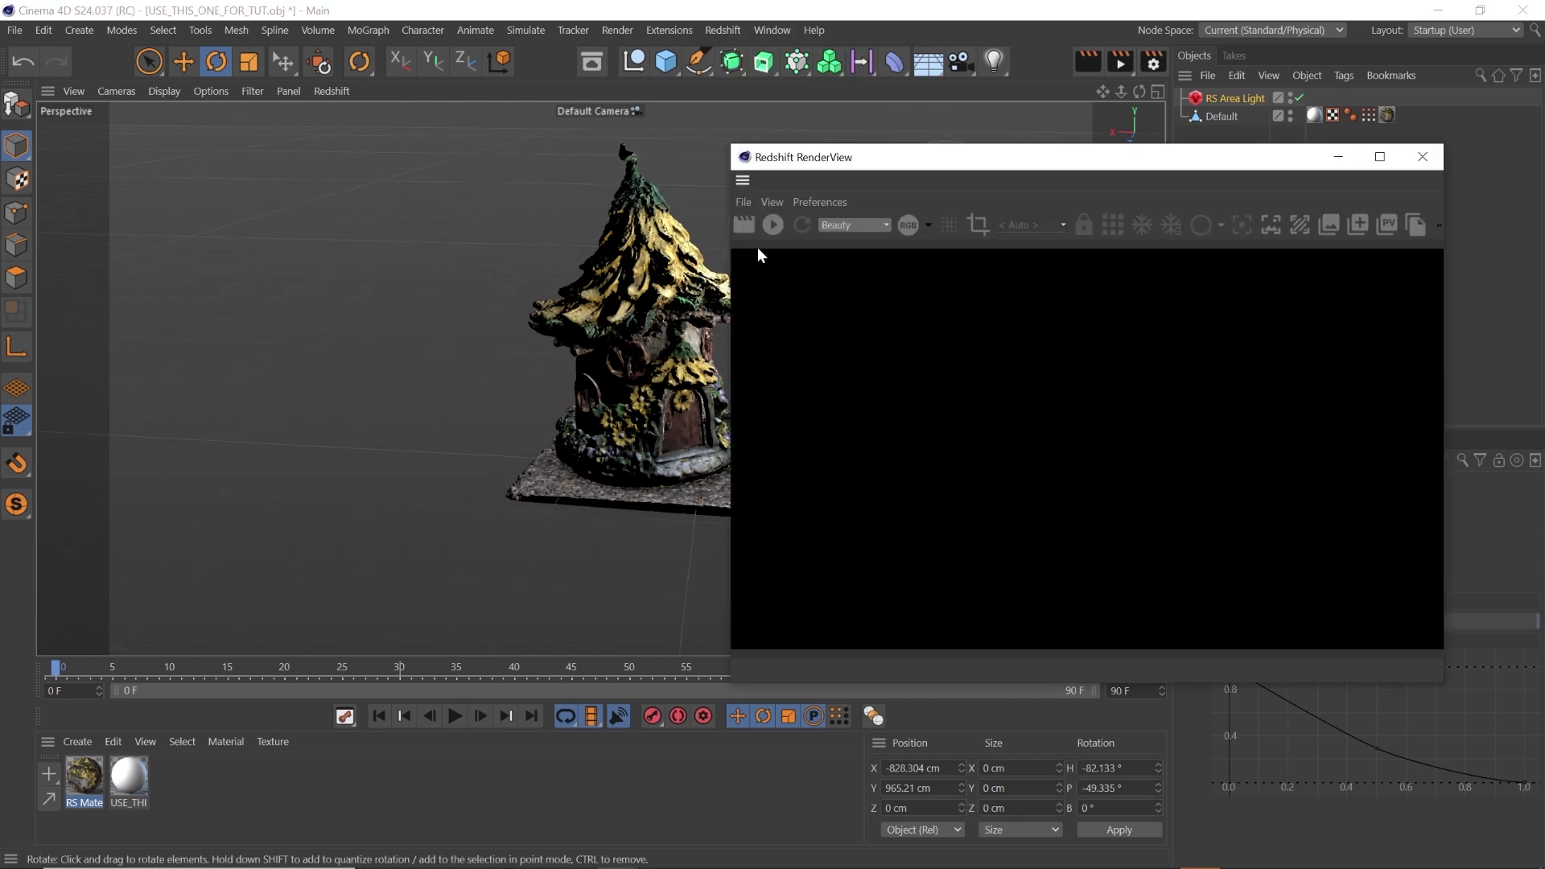
{"action": "left_click", "coordinate": [772, 224]}
{"action": "left_click_drag", "start_coordinate": [1273, 157], "coordinate": [574, 157]}
Raise and enlarge the area light and set its Intensity Multiplier to 10
{"action": "key", "text": "e"}
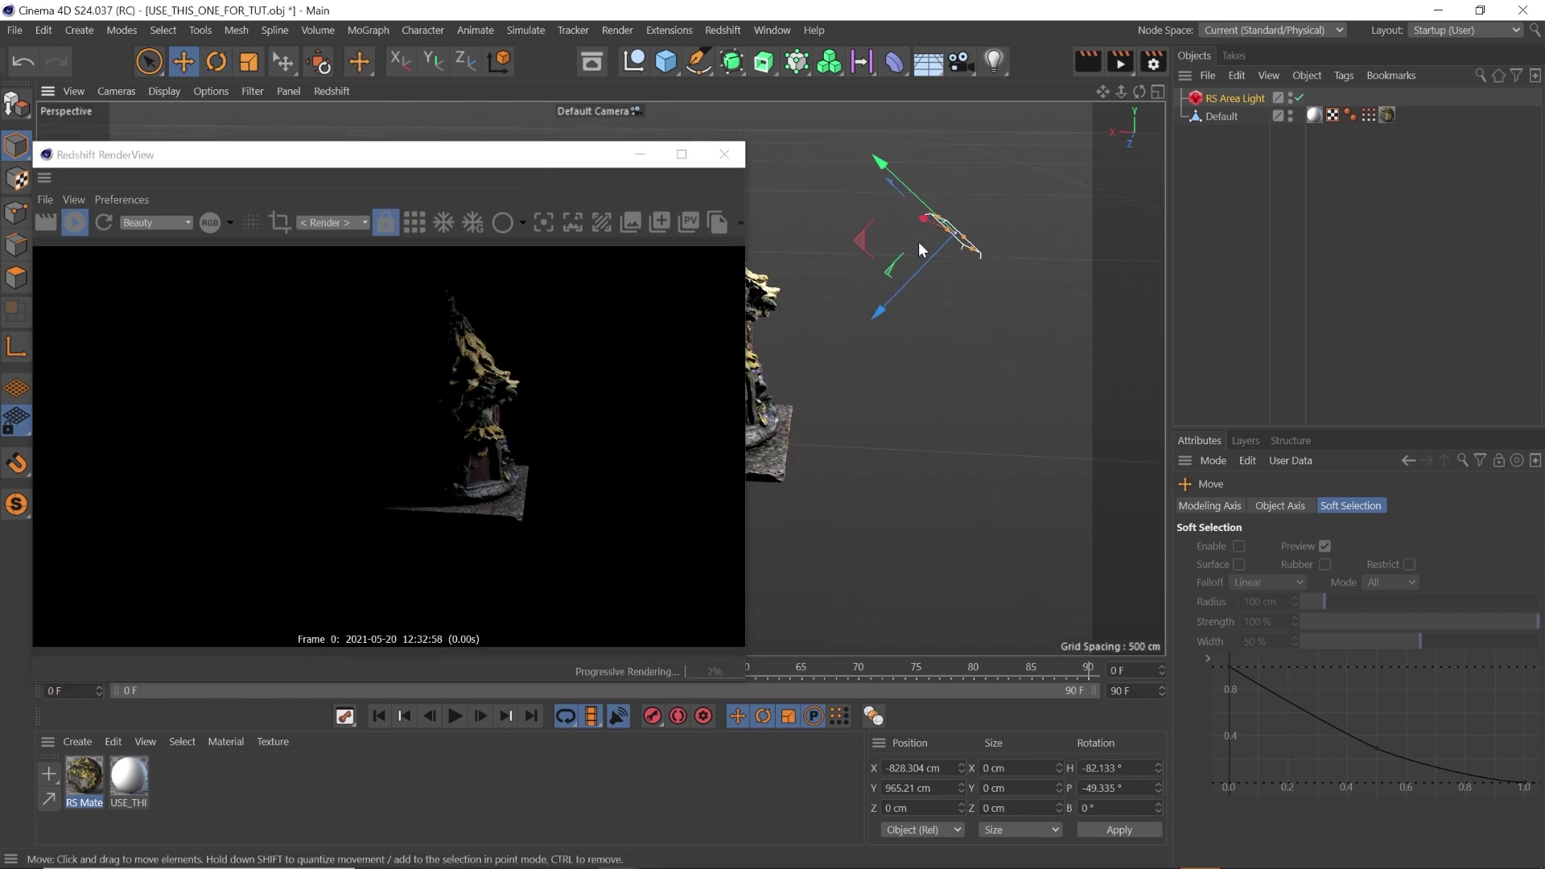
{"action": "left_click_drag", "start_coordinate": [897, 274], "coordinate": [915, 138]}
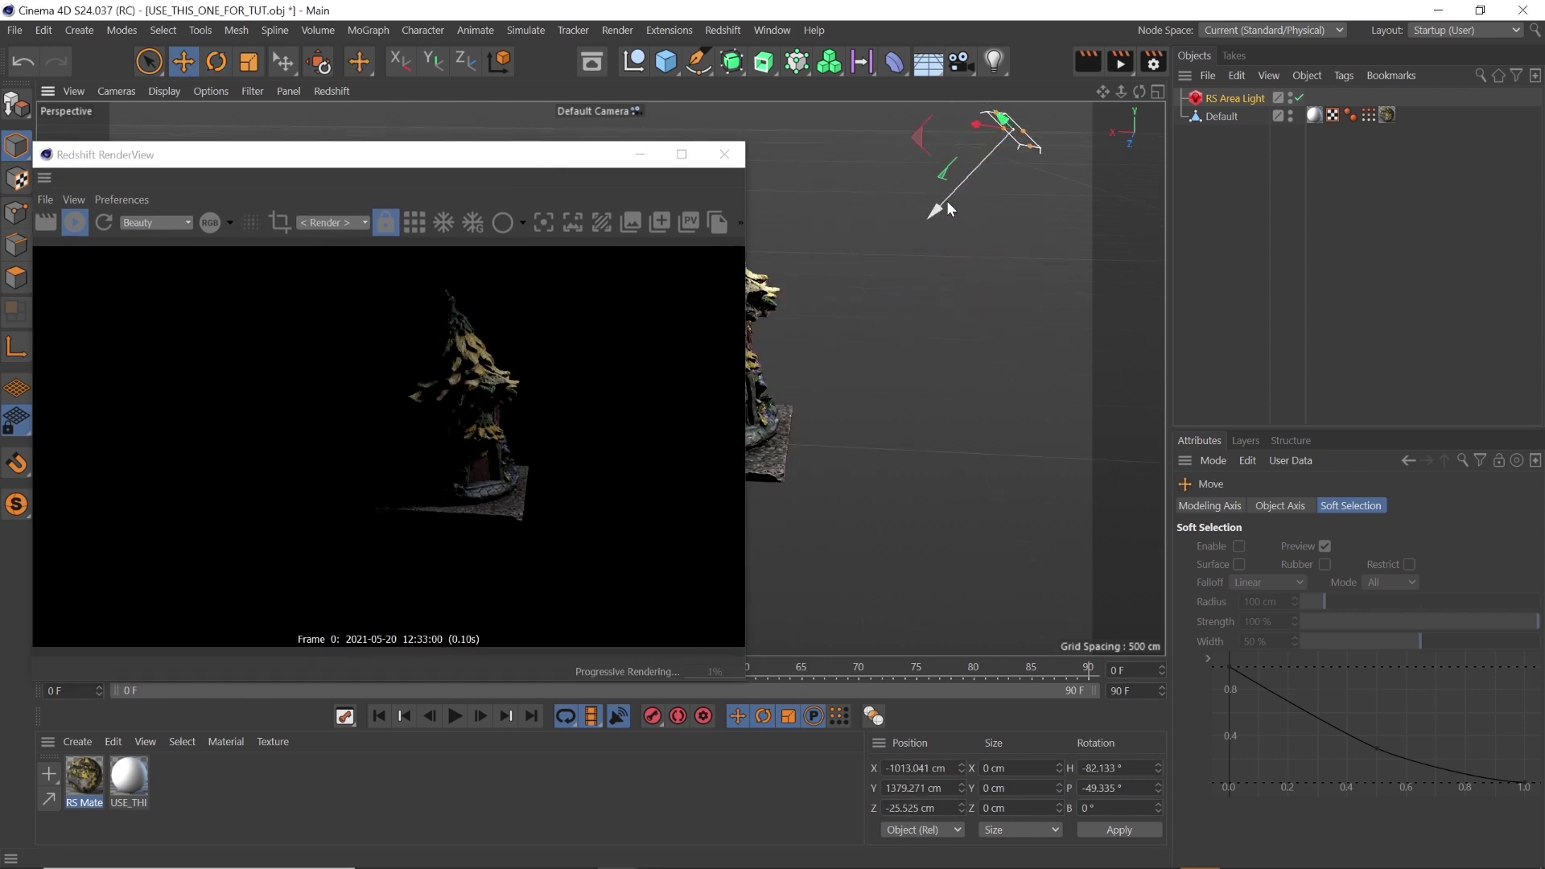
{"action": "left_click_drag", "start_coordinate": [1055, 157], "coordinate": [1086, 282]}
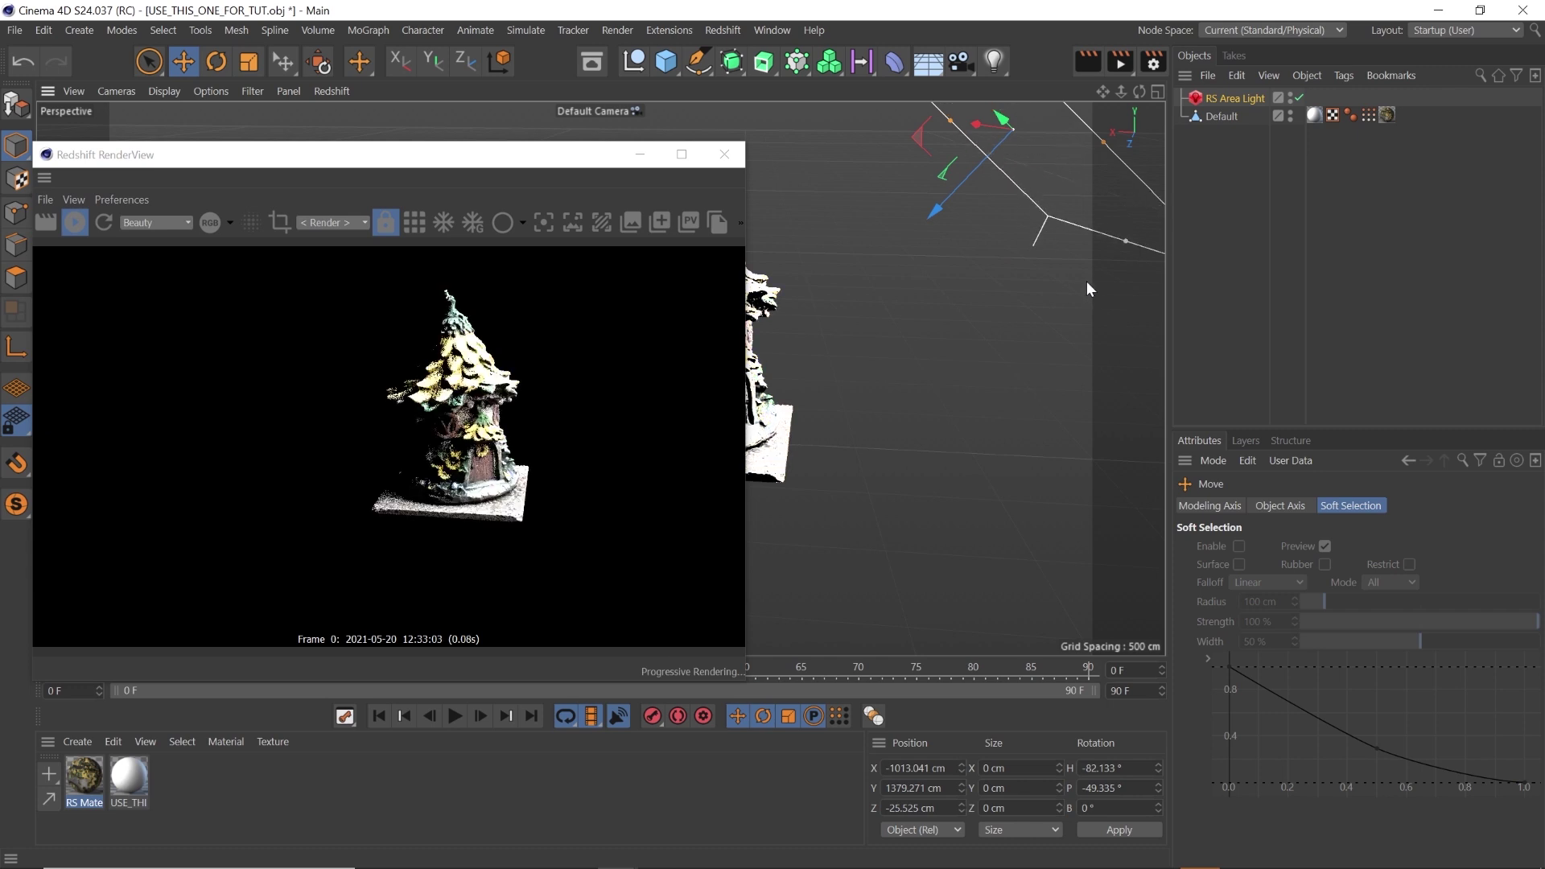
{"action": "left_click", "coordinate": [1239, 97]}
{"action": "scroll", "coordinate": [1272, 703], "scroll_direction": "down", "scroll_amount": 5}
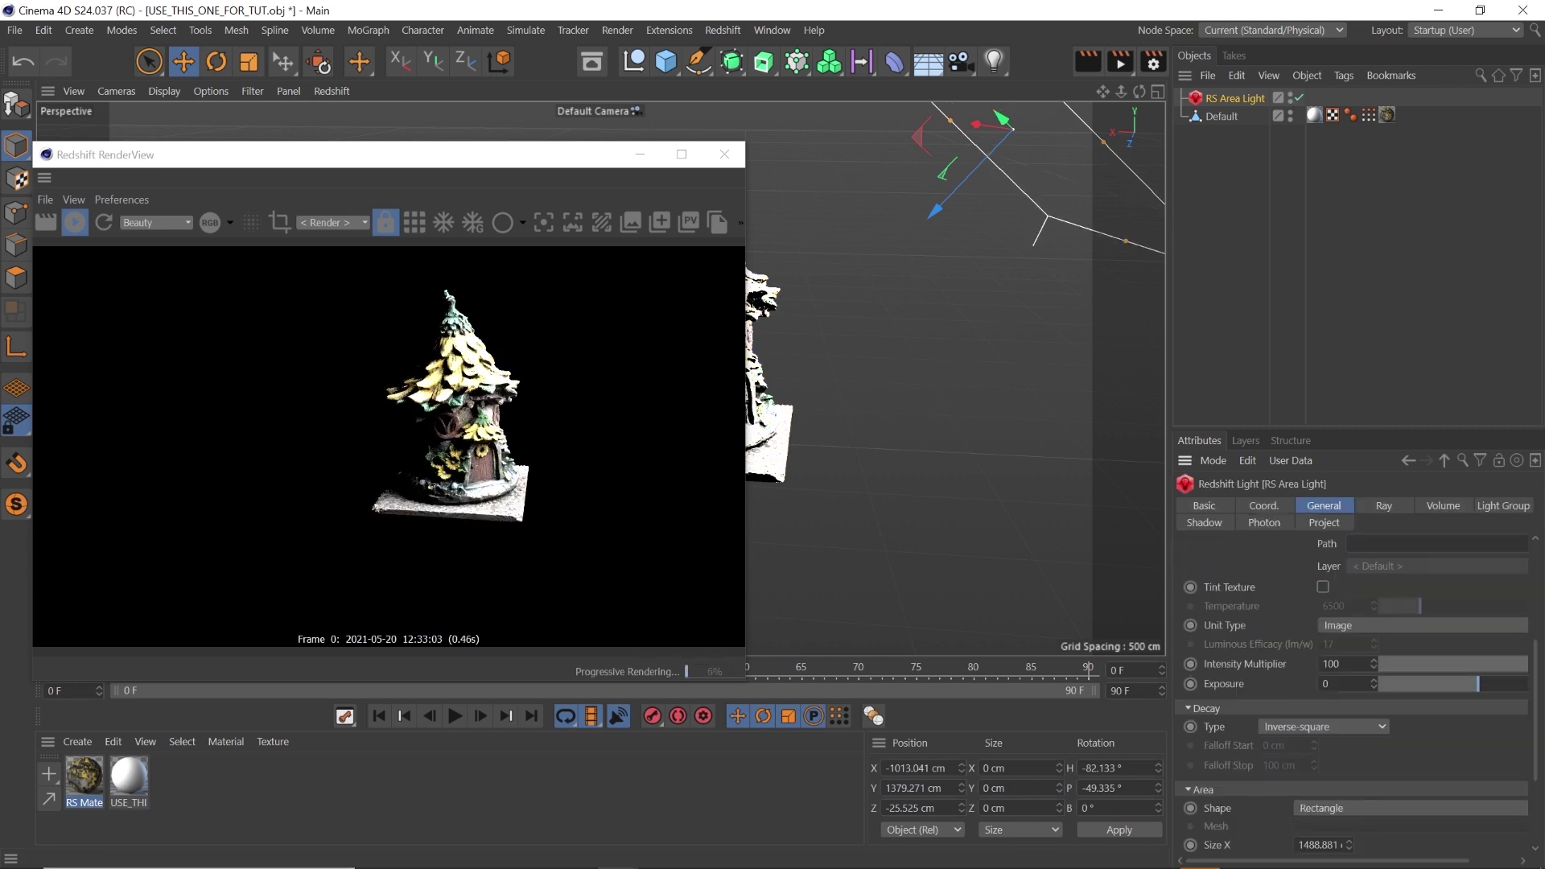
{"action": "type", "text": "10"}
{"action": "key", "text": "Return"}
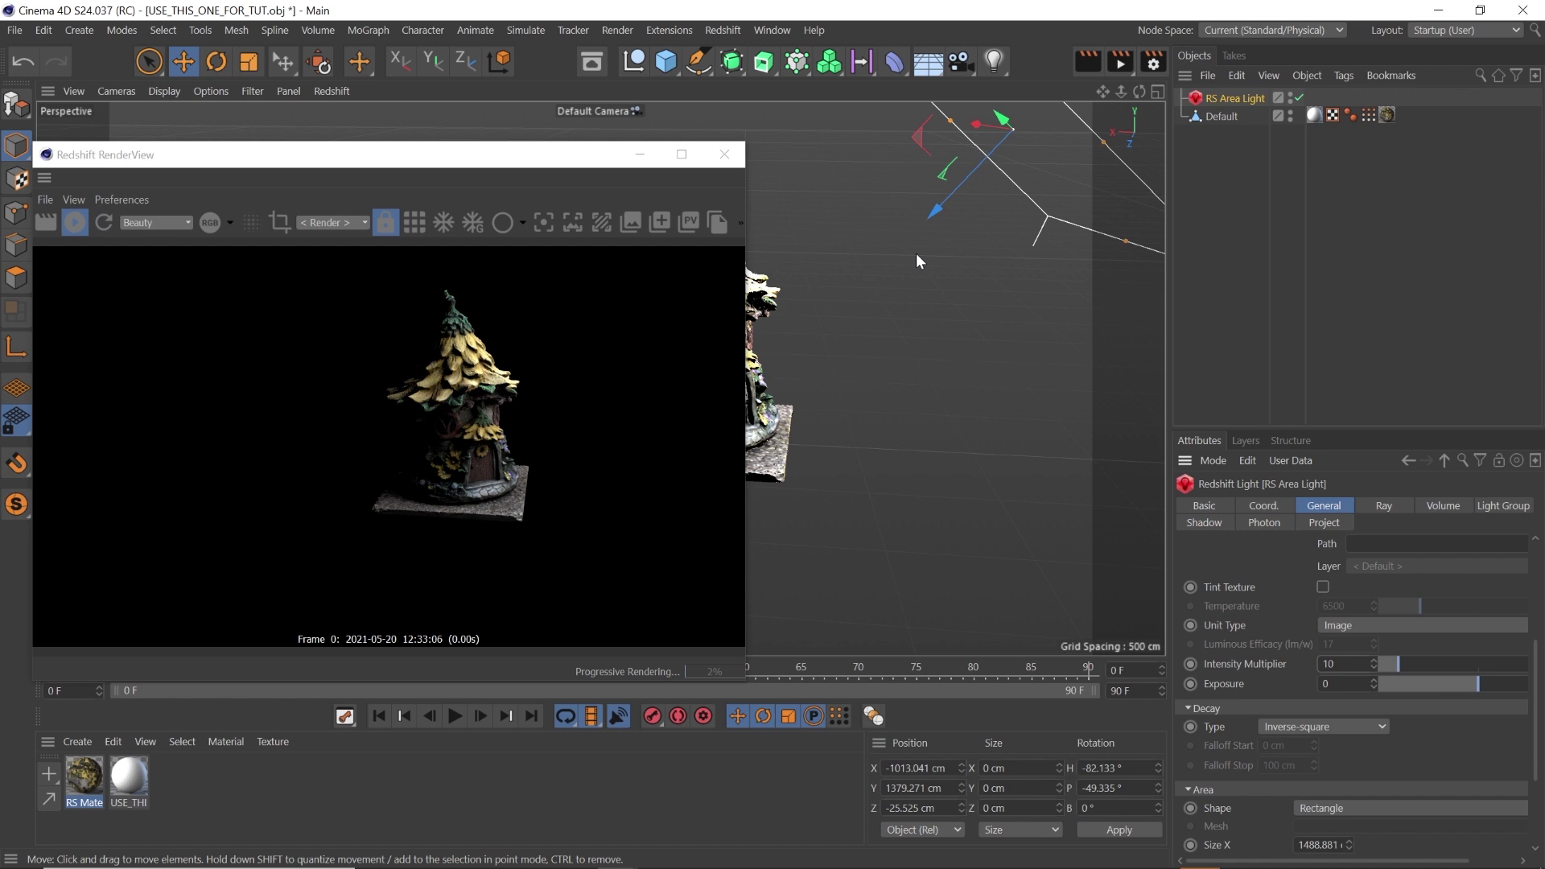
{"action": "left_click_drag", "start_coordinate": [346, 154], "coordinate": [1152, 223]}
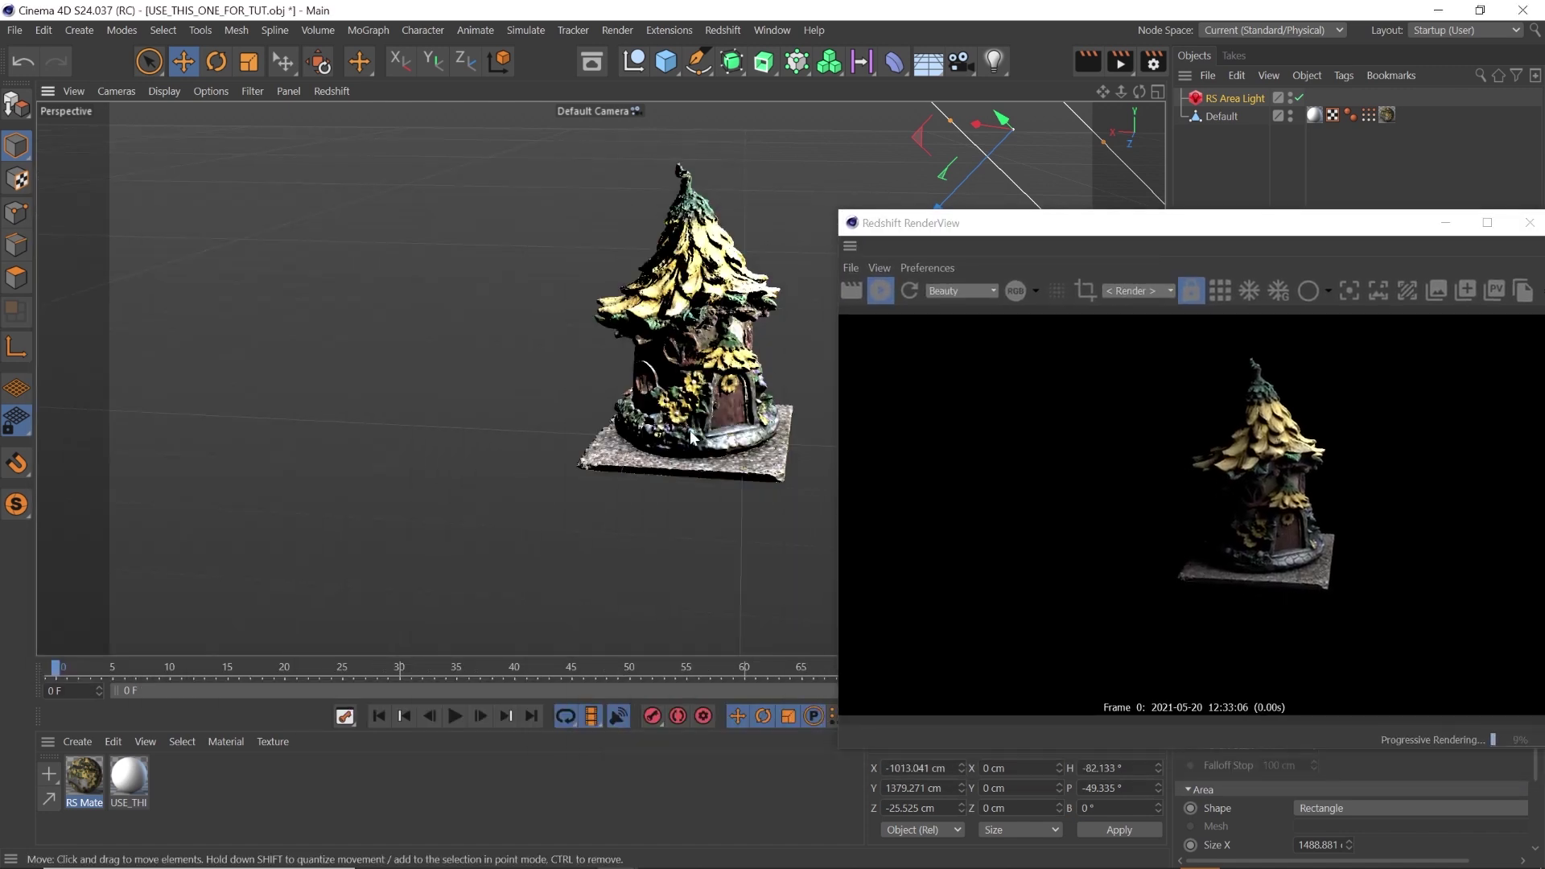
Rotate the fairy house about 32 degrees
{"action": "left_click", "coordinate": [691, 436]}
{"action": "key", "text": "r"}
{"action": "left_click_drag", "start_coordinate": [725, 460], "coordinate": [567, 466]}
{"action": "left_click_drag", "start_coordinate": [1060, 225], "coordinate": [1259, 229]}
Re-angle the area light, duplicate it, and move the copy above the house's front
{"action": "left_click", "coordinate": [1000, 157]}
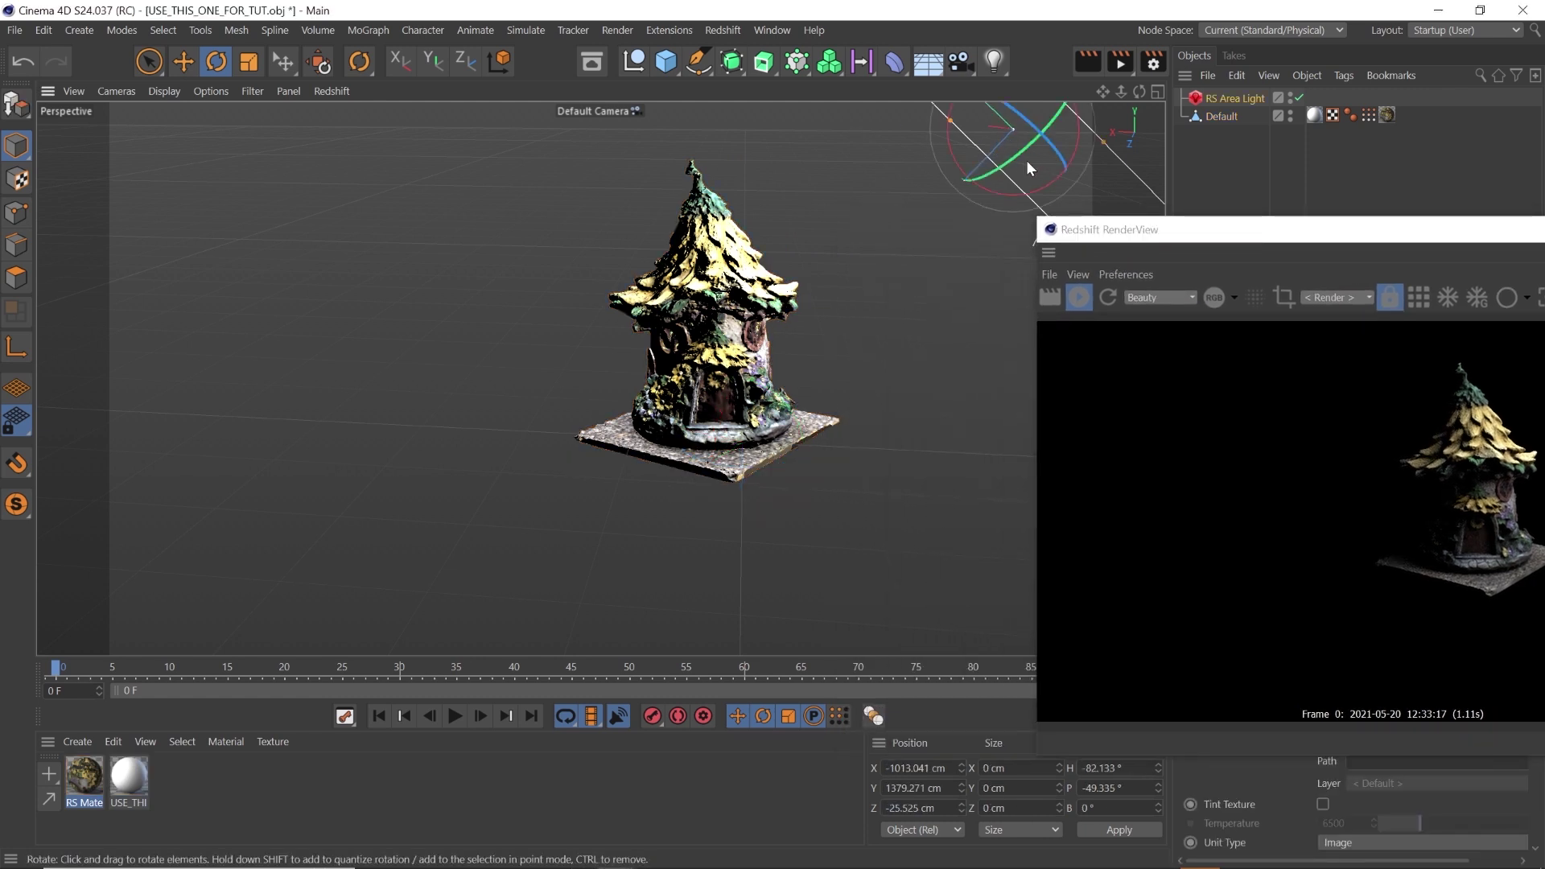
{"action": "left_click_drag", "start_coordinate": [1026, 161], "coordinate": [886, 204]}
{"action": "key", "text": "ctrl+c"}
{"action": "key", "text": "ctrl+v"}
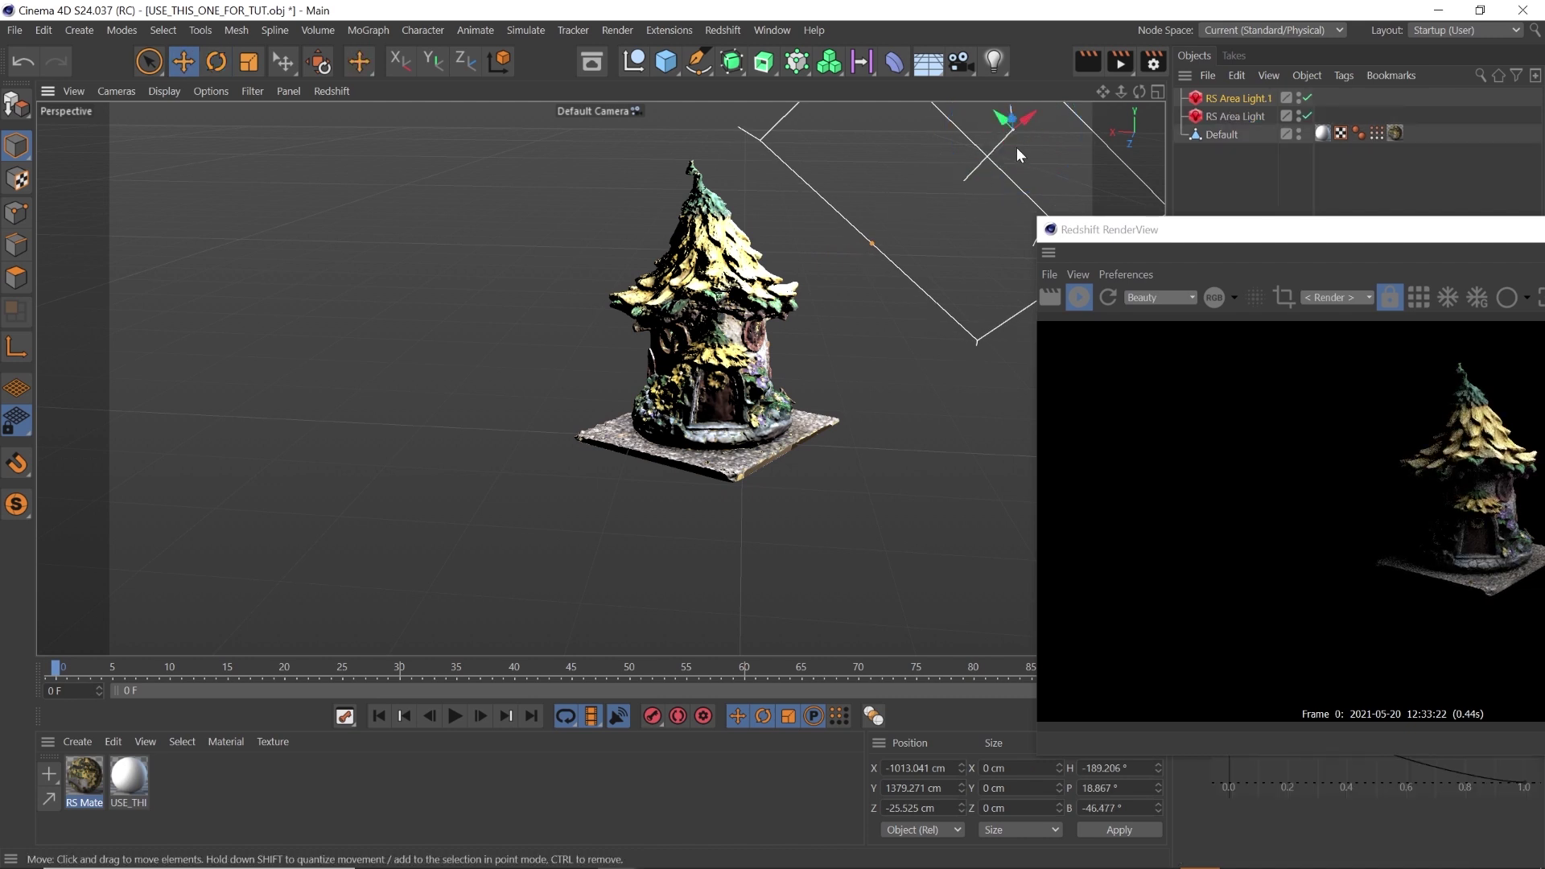
{"action": "key", "text": "e"}
{"action": "left_click_drag", "start_coordinate": [1016, 148], "coordinate": [688, 231]}
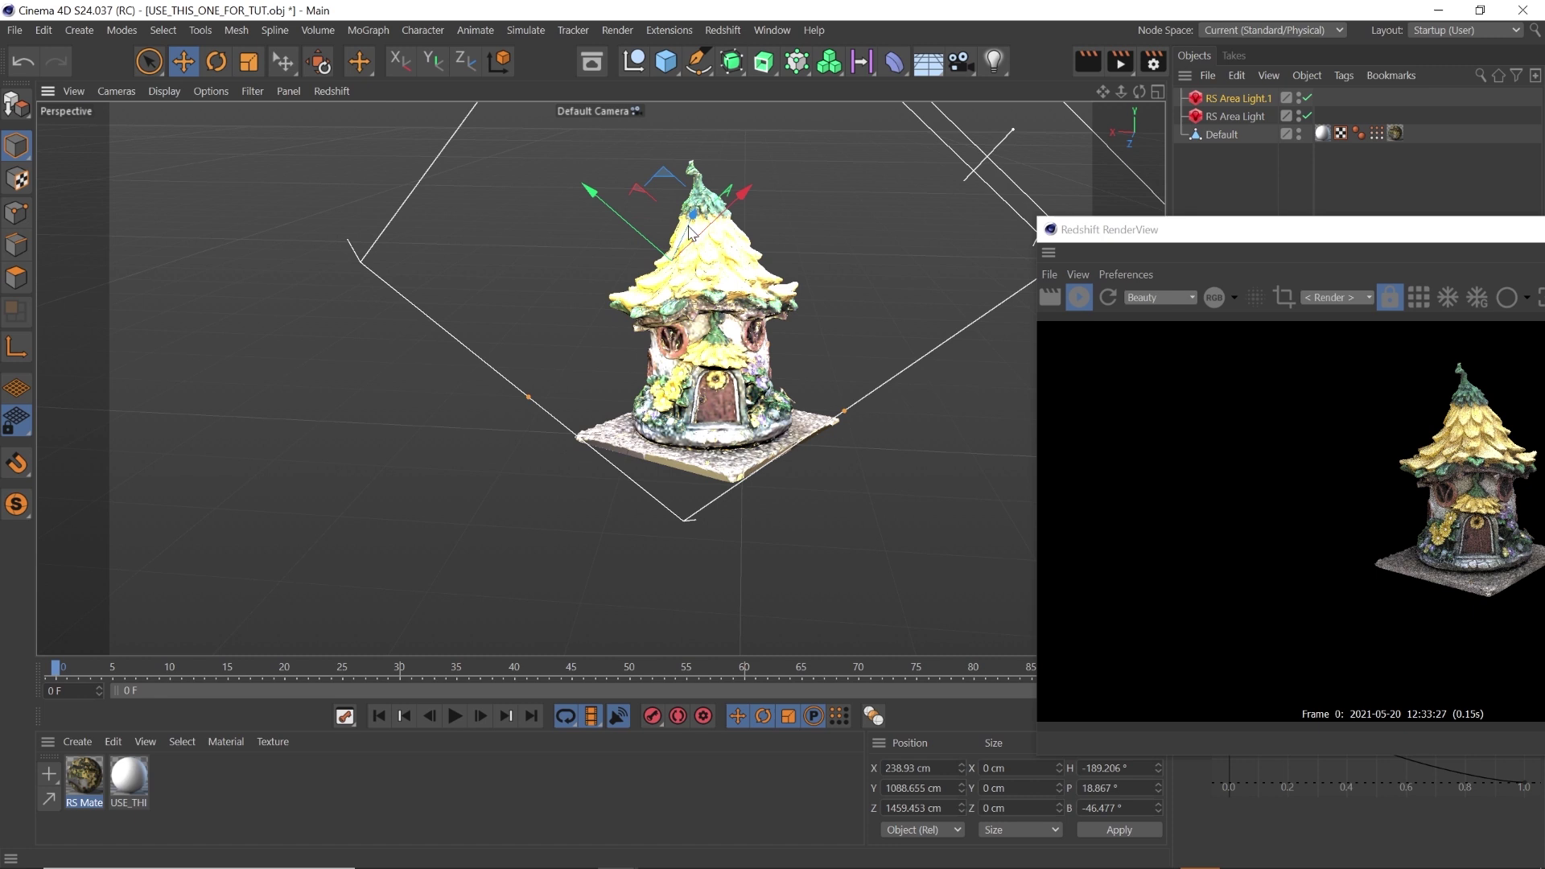
{"action": "left_click_drag", "start_coordinate": [1295, 234], "coordinate": [561, 125]}
{"action": "scroll", "coordinate": [744, 379], "scroll_direction": "up", "scroll_amount": 2}
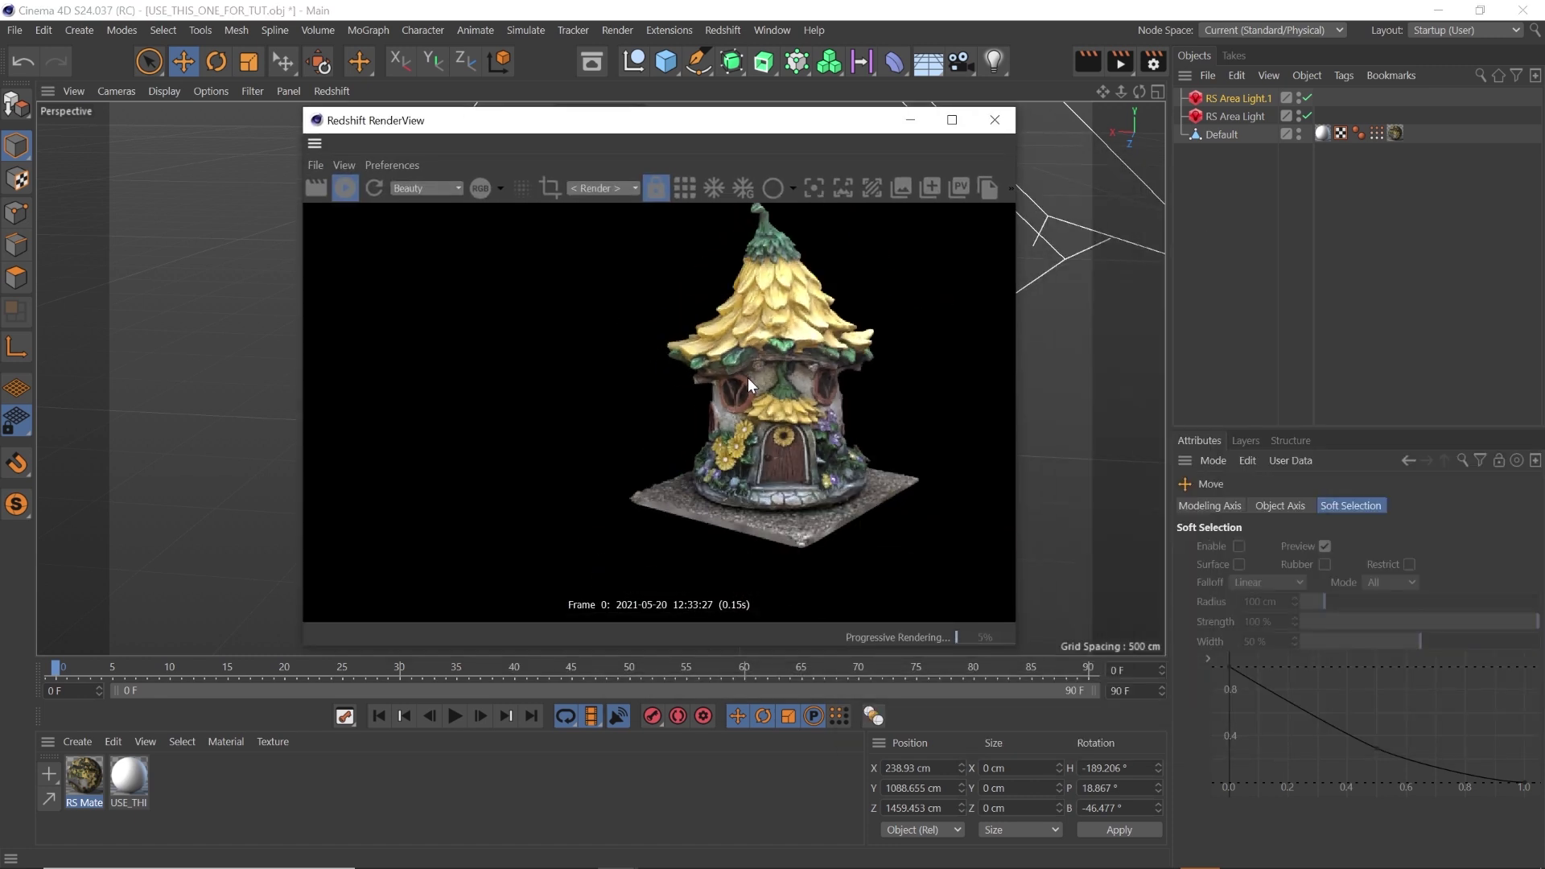
{"action": "middle_click_drag", "start_coordinate": [775, 372], "coordinate": [632, 383]}
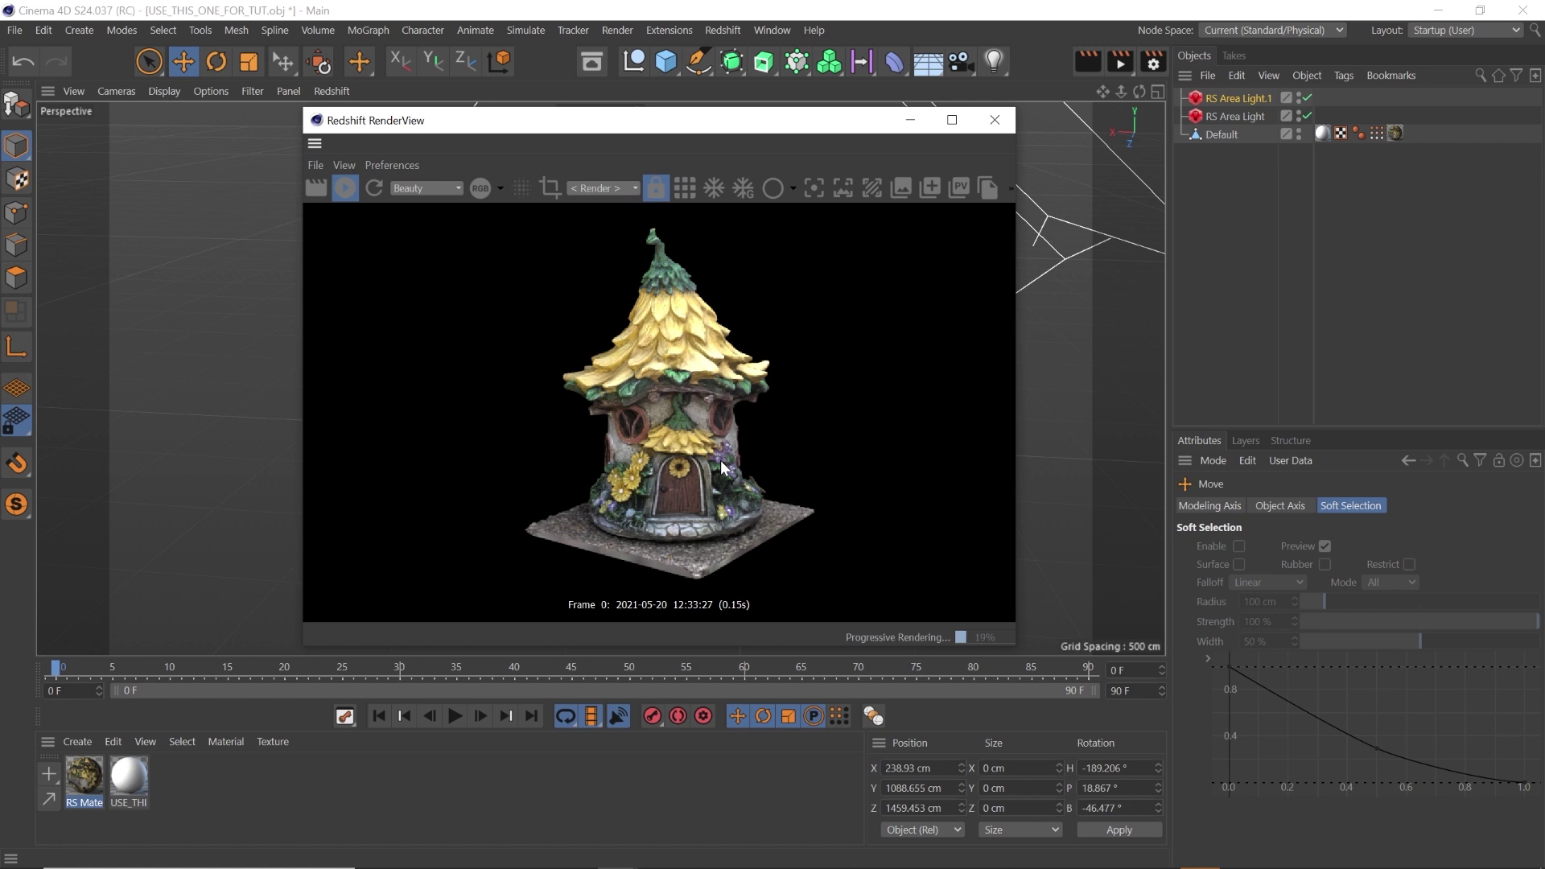
{"action": "left_click_drag", "start_coordinate": [576, 121], "coordinate": [1109, 132]}
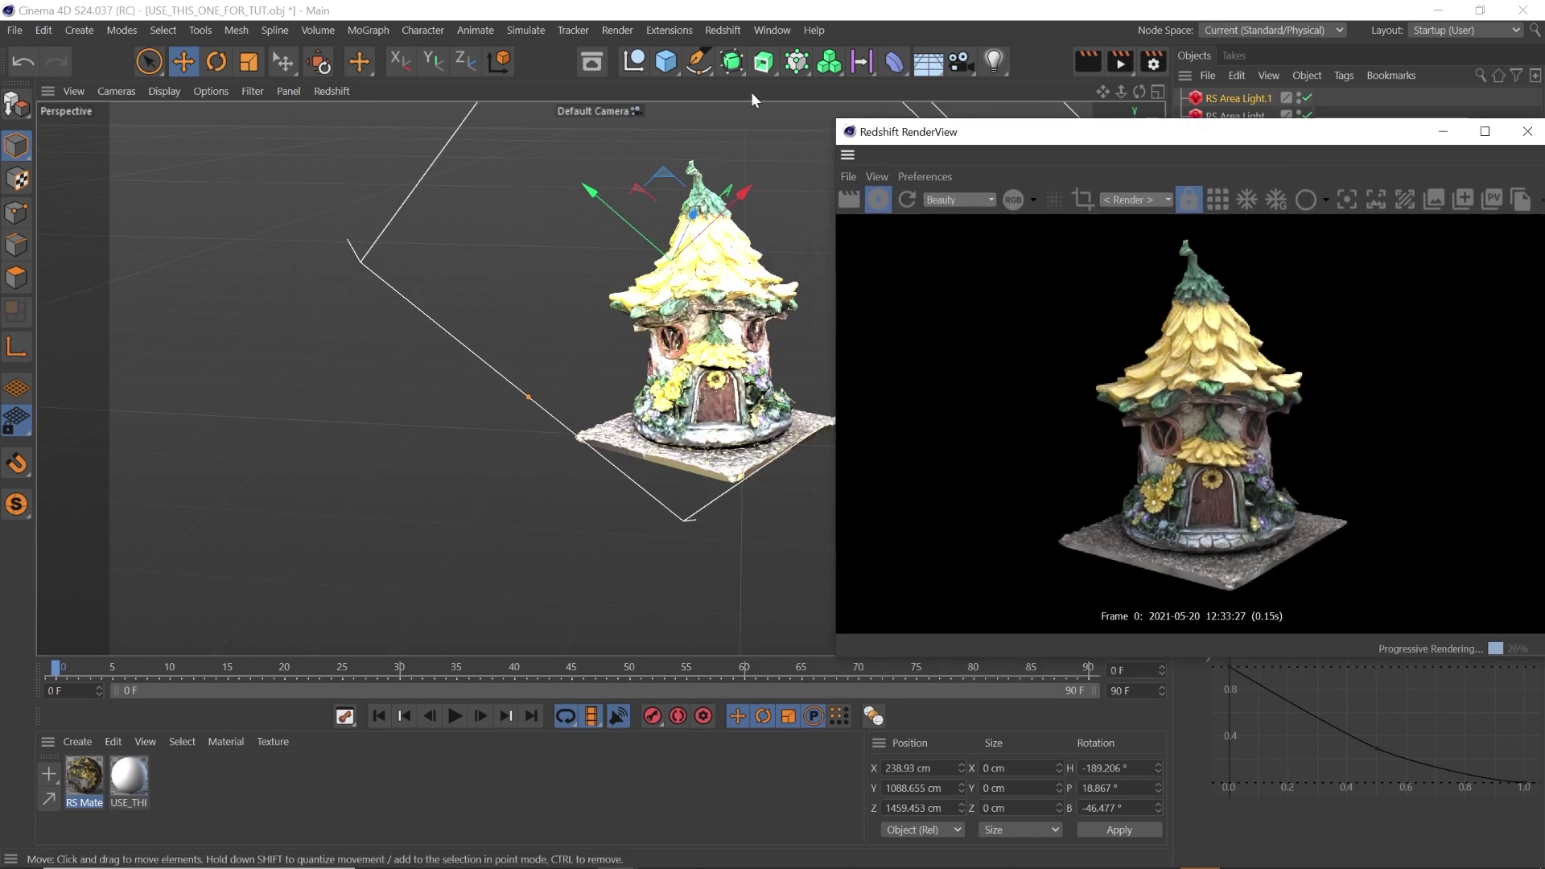
Add a Plane under the fairy house and scale it up to a 4702.4 cm floor
{"action": "left_click_drag", "start_coordinate": [666, 62], "coordinate": [717, 177]}
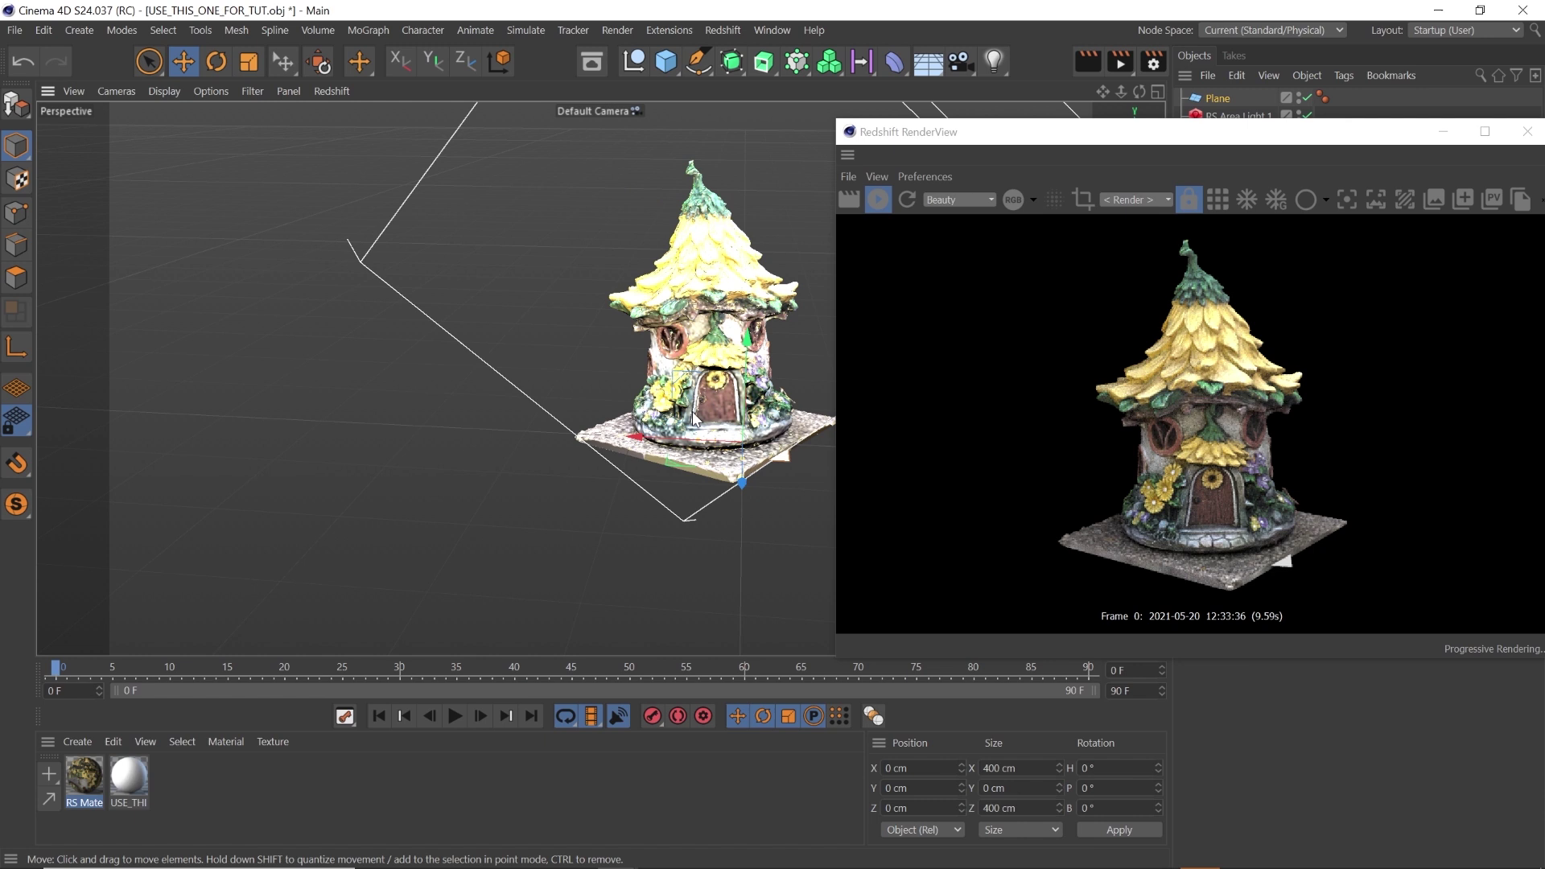
{"action": "key", "text": "t"}
{"action": "left_click_drag", "start_coordinate": [510, 521], "coordinate": [252, 416]}
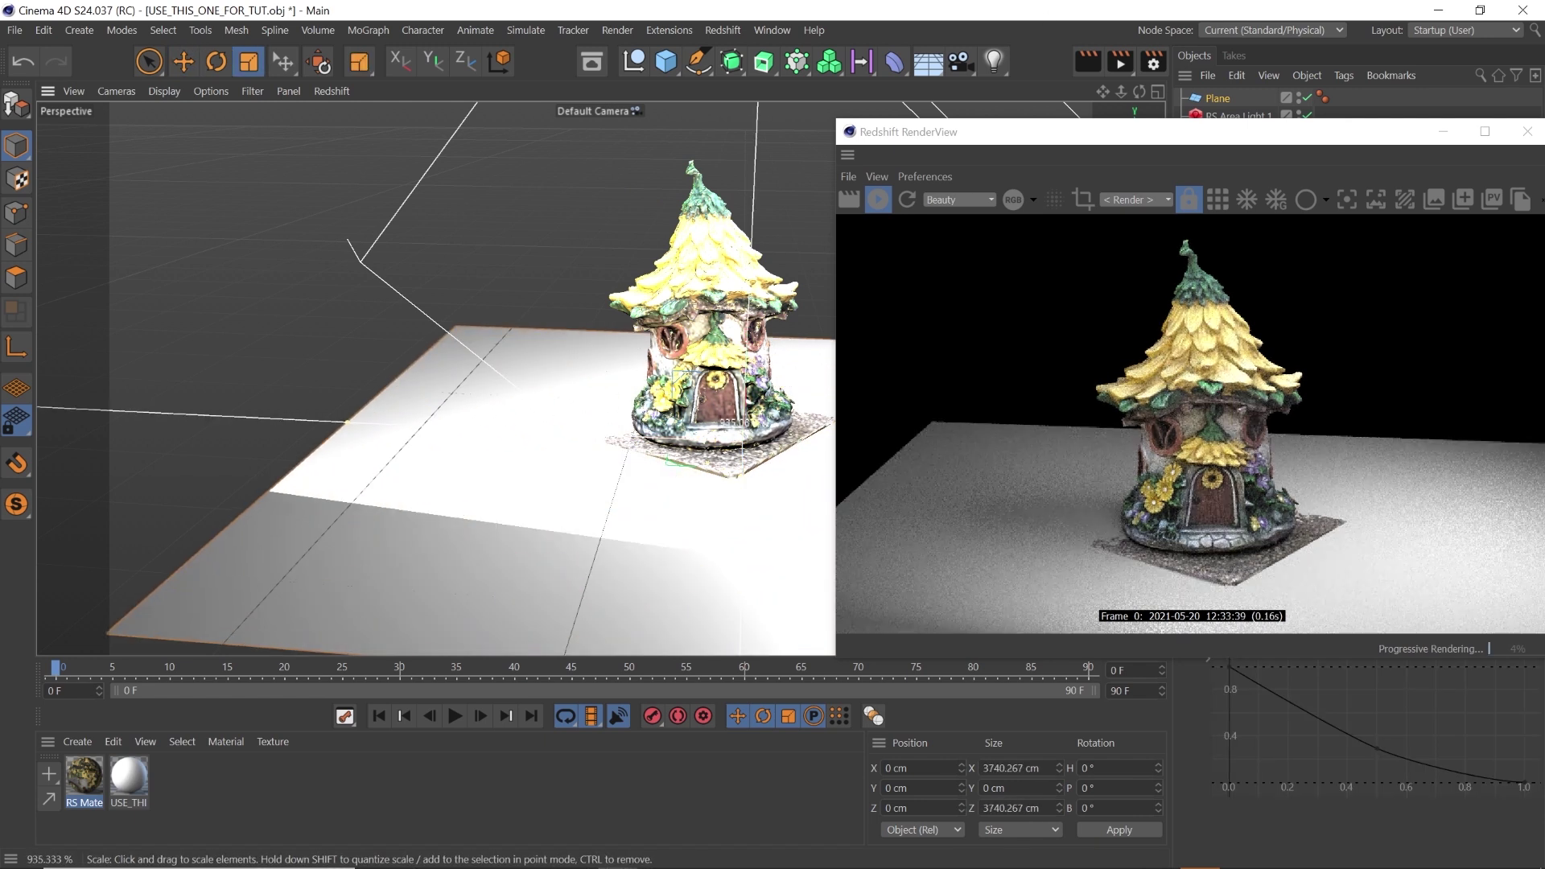
Create a new dark, reflective Redshift material for the floor plane
{"action": "left_click", "coordinate": [77, 742]}
{"action": "mouse_move", "coordinate": [161, 580]}
{"action": "mouse_move", "coordinate": [300, 579]}
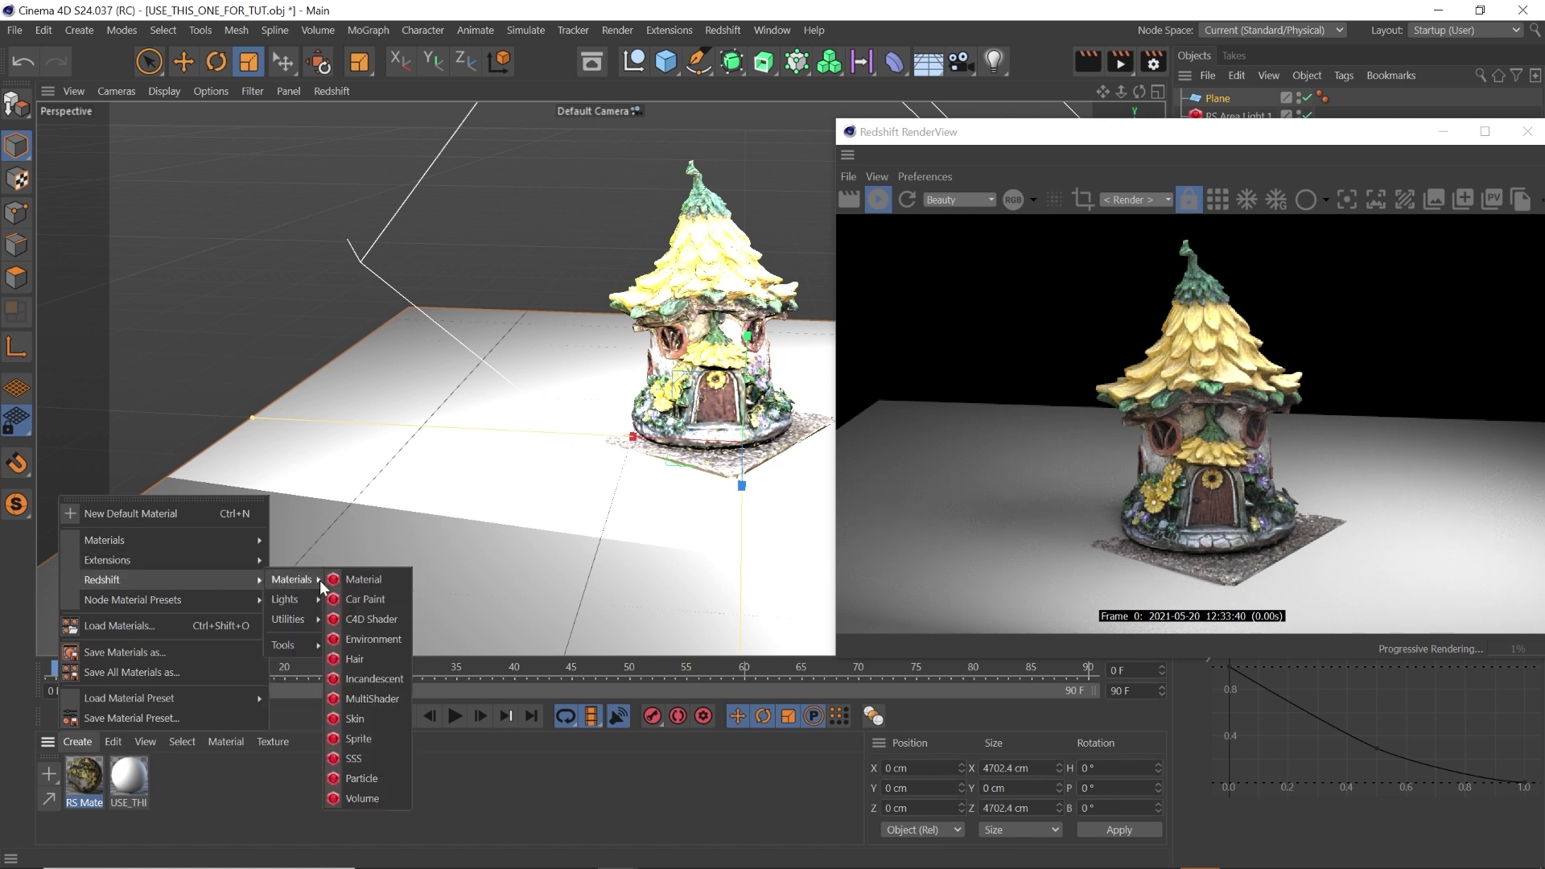
{"action": "left_click", "coordinate": [348, 581]}
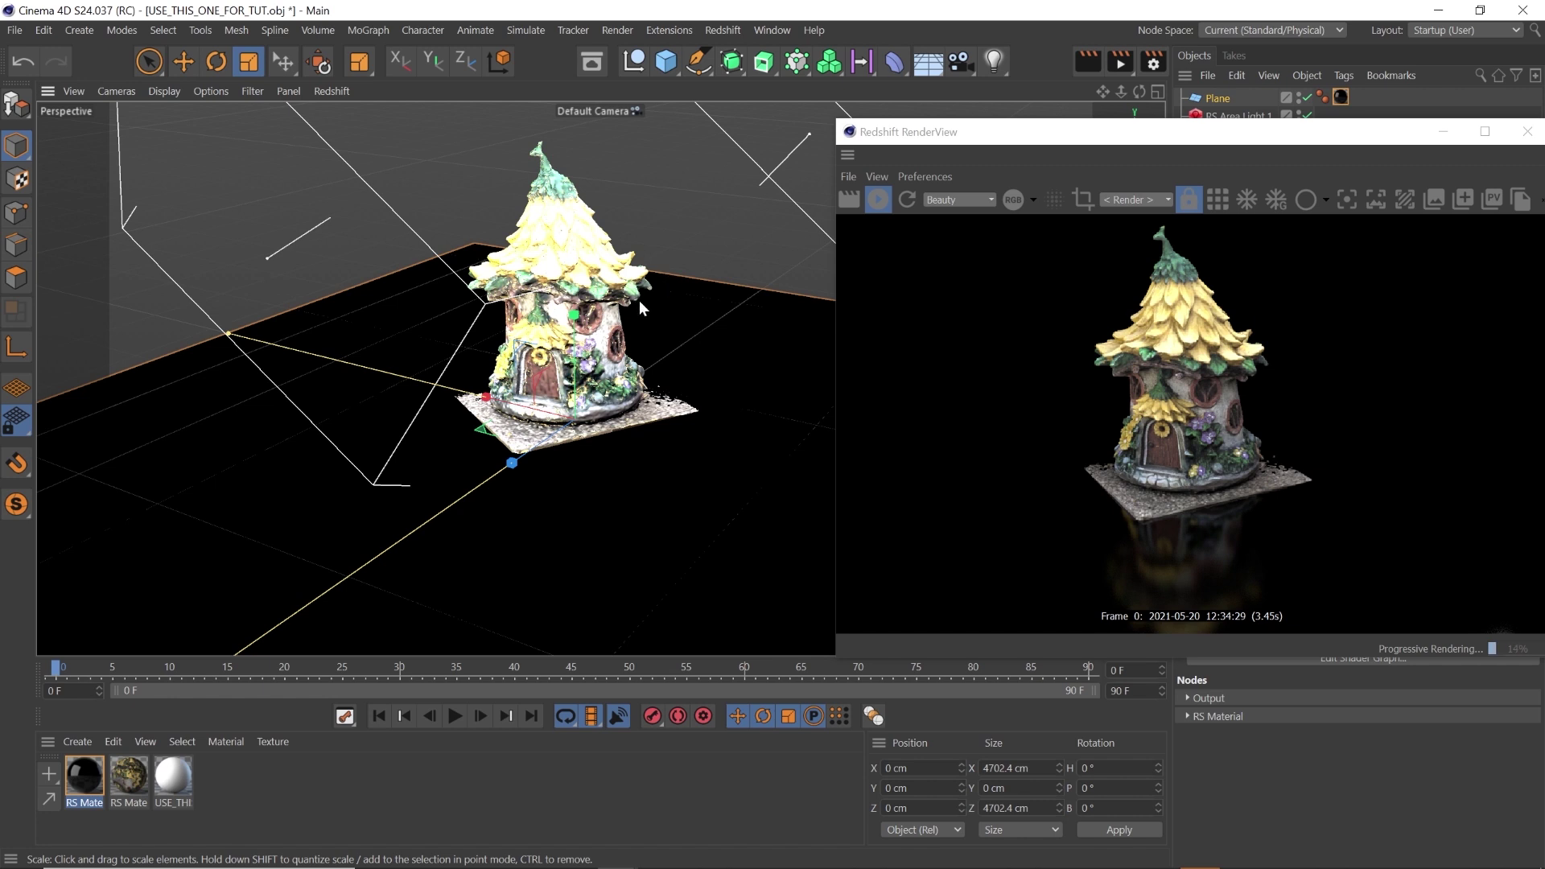
Shade the viewport as a flat dark silhouette, then zoom and orbit to a steeper angle on the house
{"action": "left_click", "coordinate": [164, 91]}
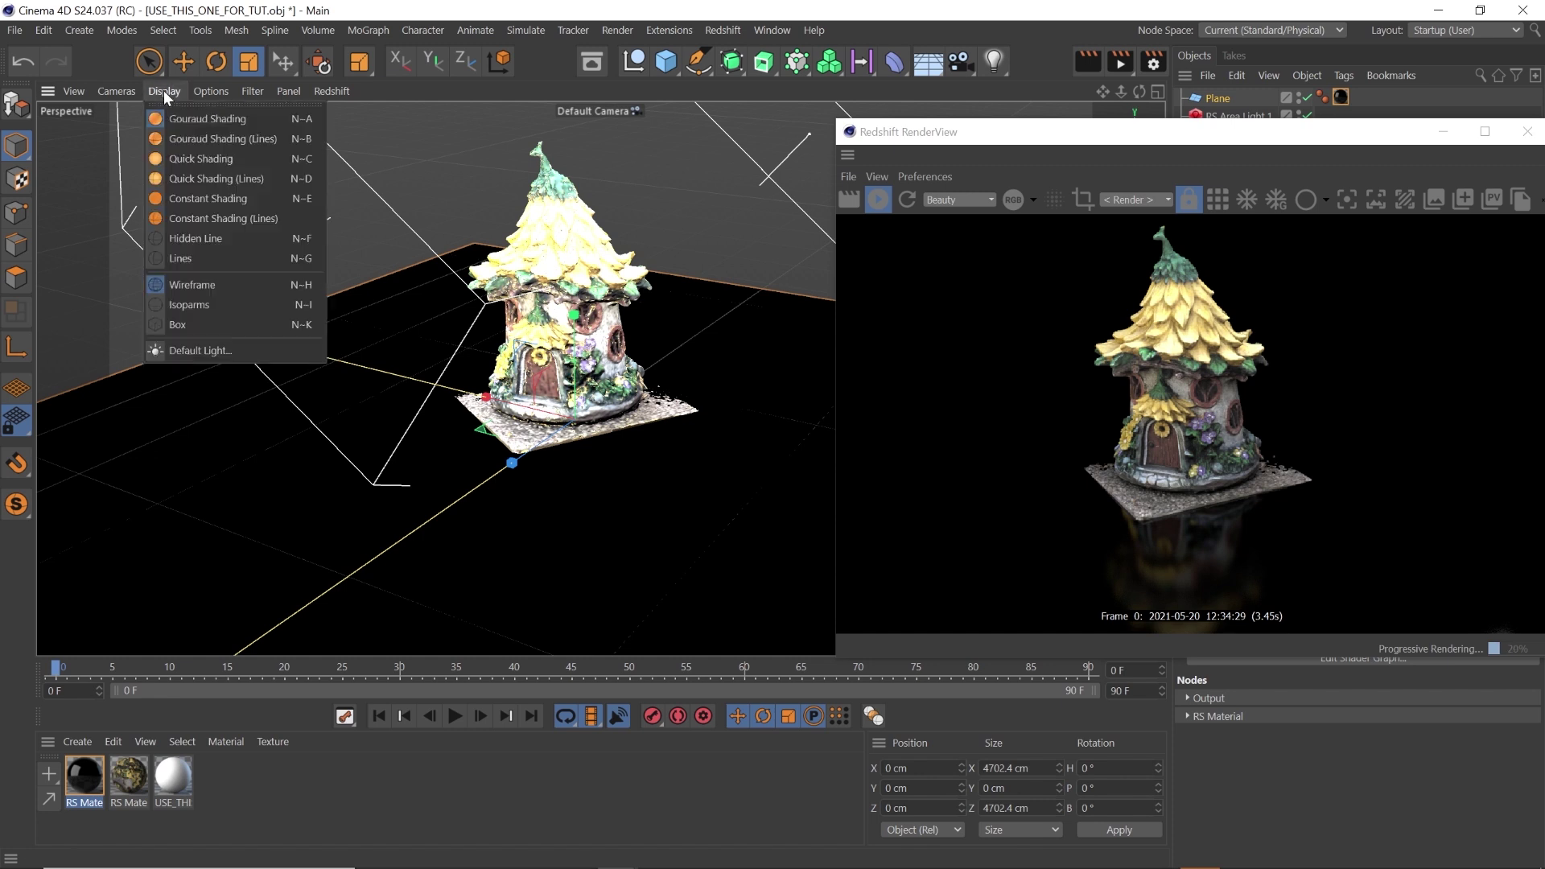
{"action": "left_click", "coordinate": [180, 138]}
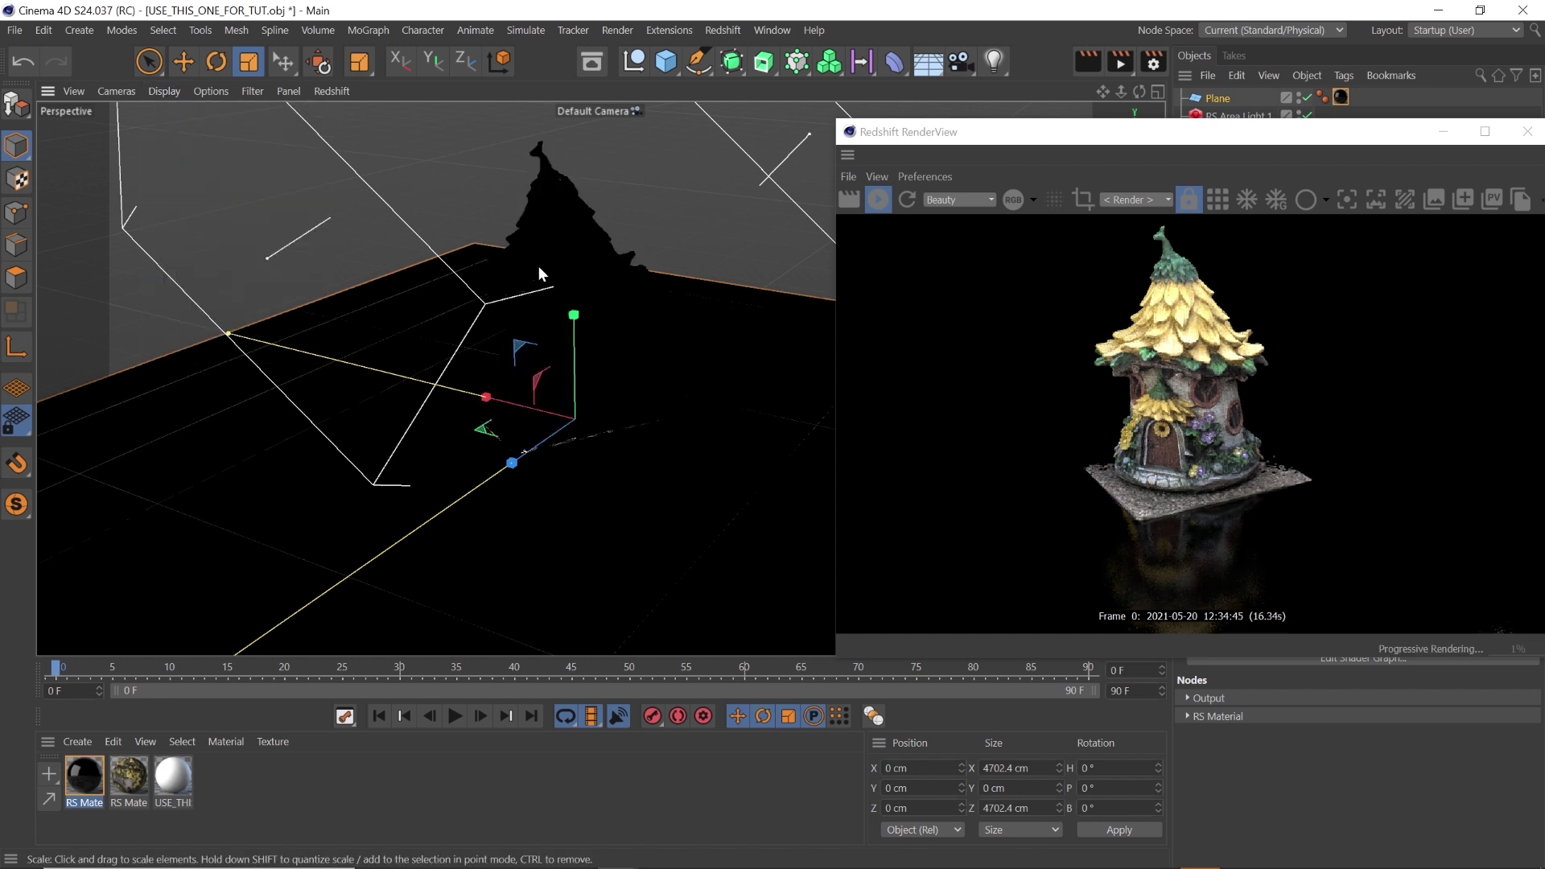
{"action": "scroll", "coordinate": [555, 214], "scroll_direction": "up", "scroll_amount": 5}
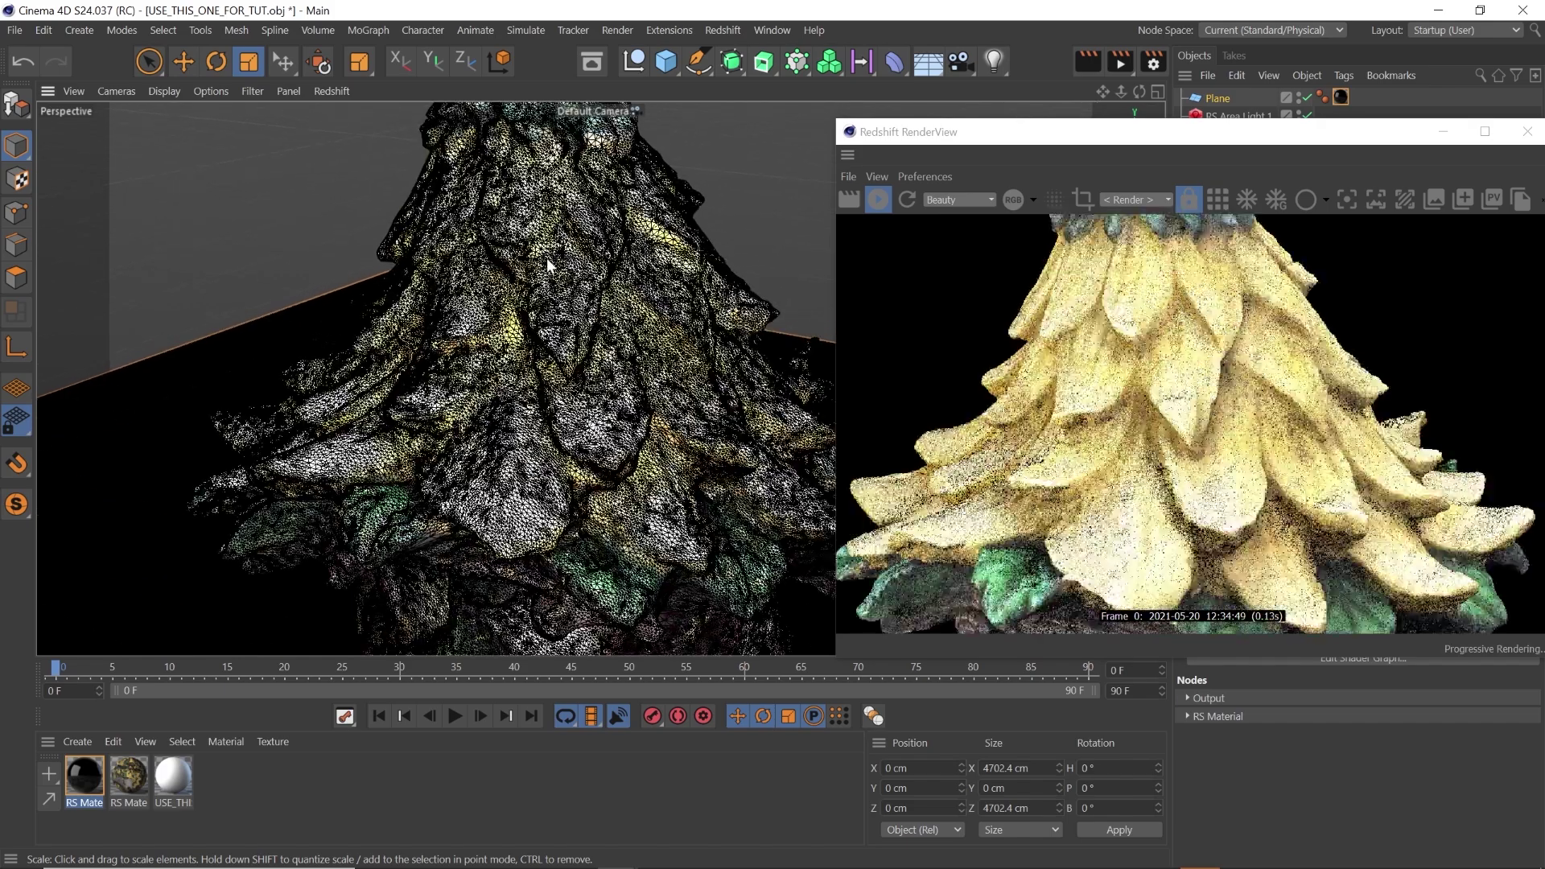
{"action": "scroll", "coordinate": [547, 265], "scroll_direction": "up", "scroll_amount": 4}
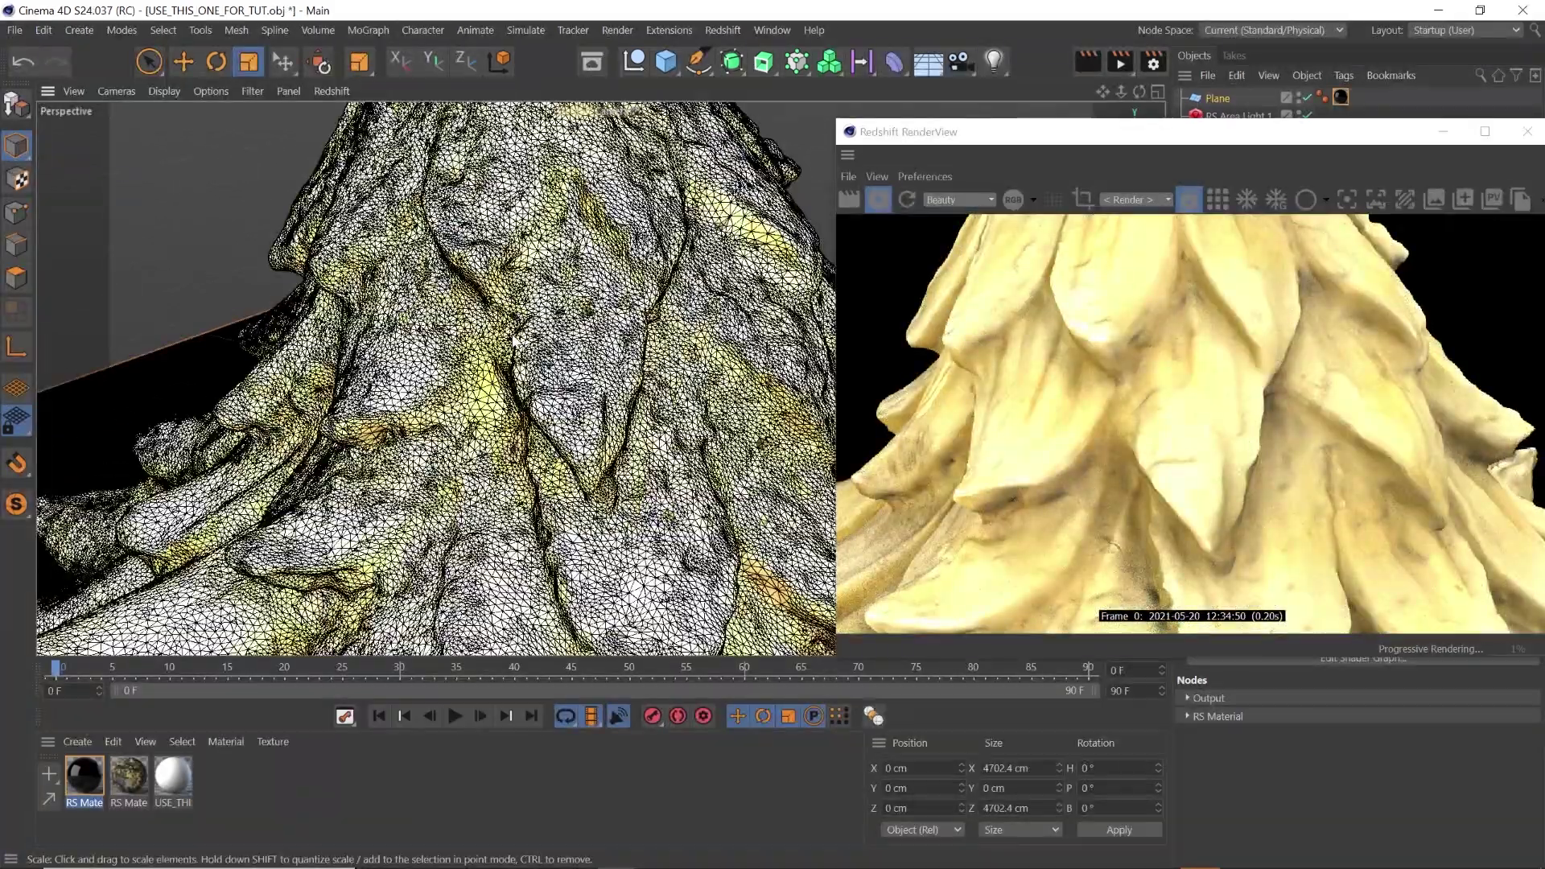
{"action": "scroll", "coordinate": [515, 346], "scroll_direction": "down", "scroll_amount": 10}
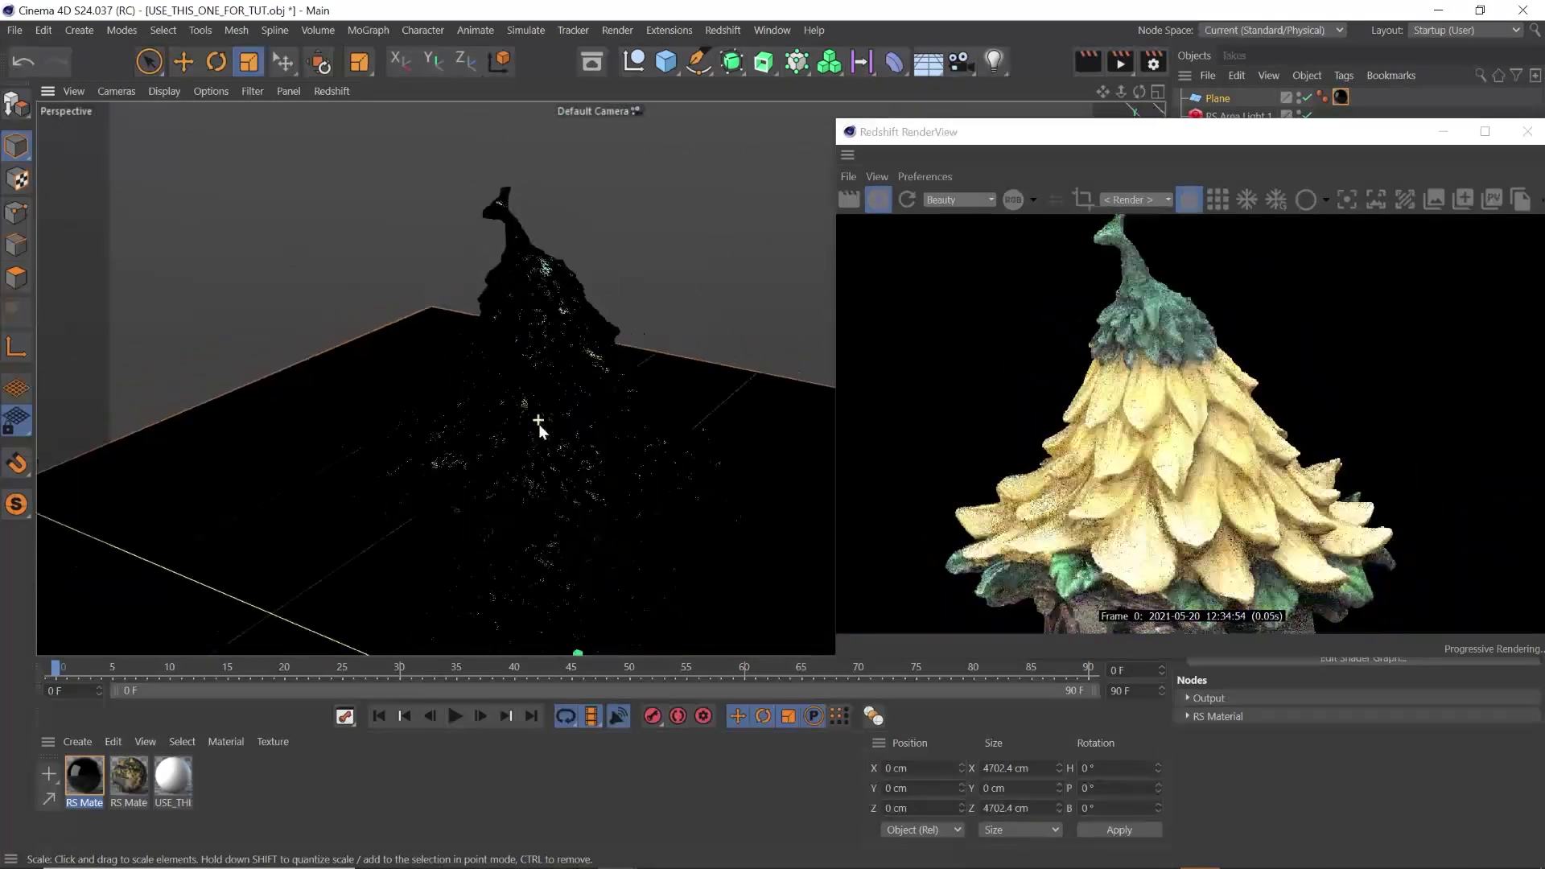
{"action": "left_click_drag", "start_coordinate": [538, 424], "coordinate": [558, 397], "text": "alt"}
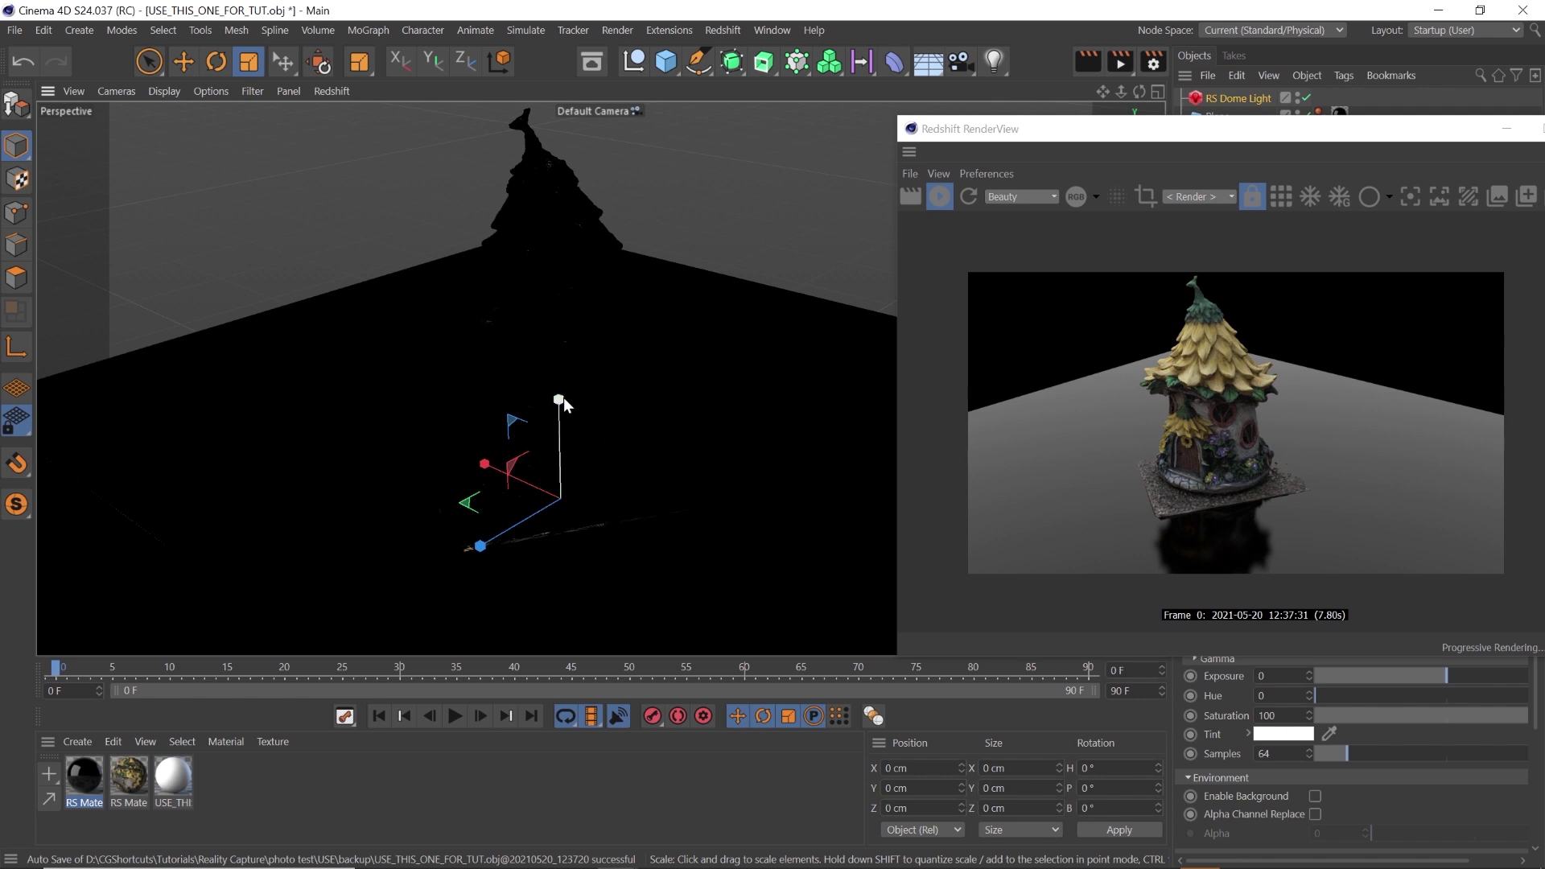
{"action": "left_click_drag", "start_coordinate": [563, 398], "coordinate": [465, 310], "text": "alt"}
{"action": "scroll", "coordinate": [465, 311], "scroll_direction": "up", "scroll_amount": 10}
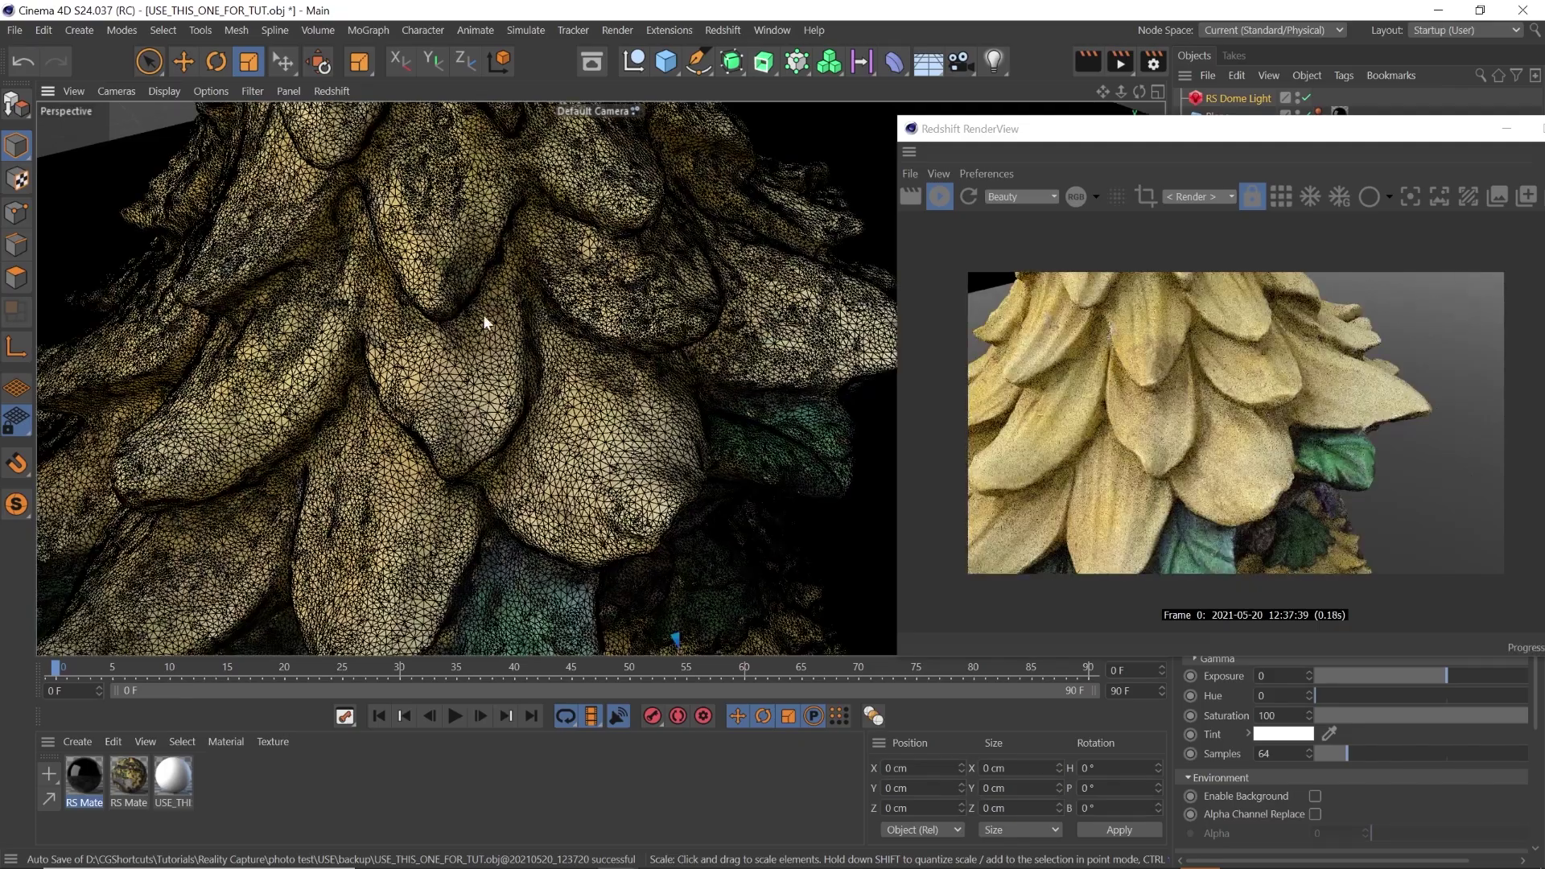
{"action": "right_click_drag", "start_coordinate": [484, 320], "coordinate": [517, 394], "text": "alt"}
{"action": "scroll", "coordinate": [517, 395], "scroll_direction": "up", "scroll_amount": 6}
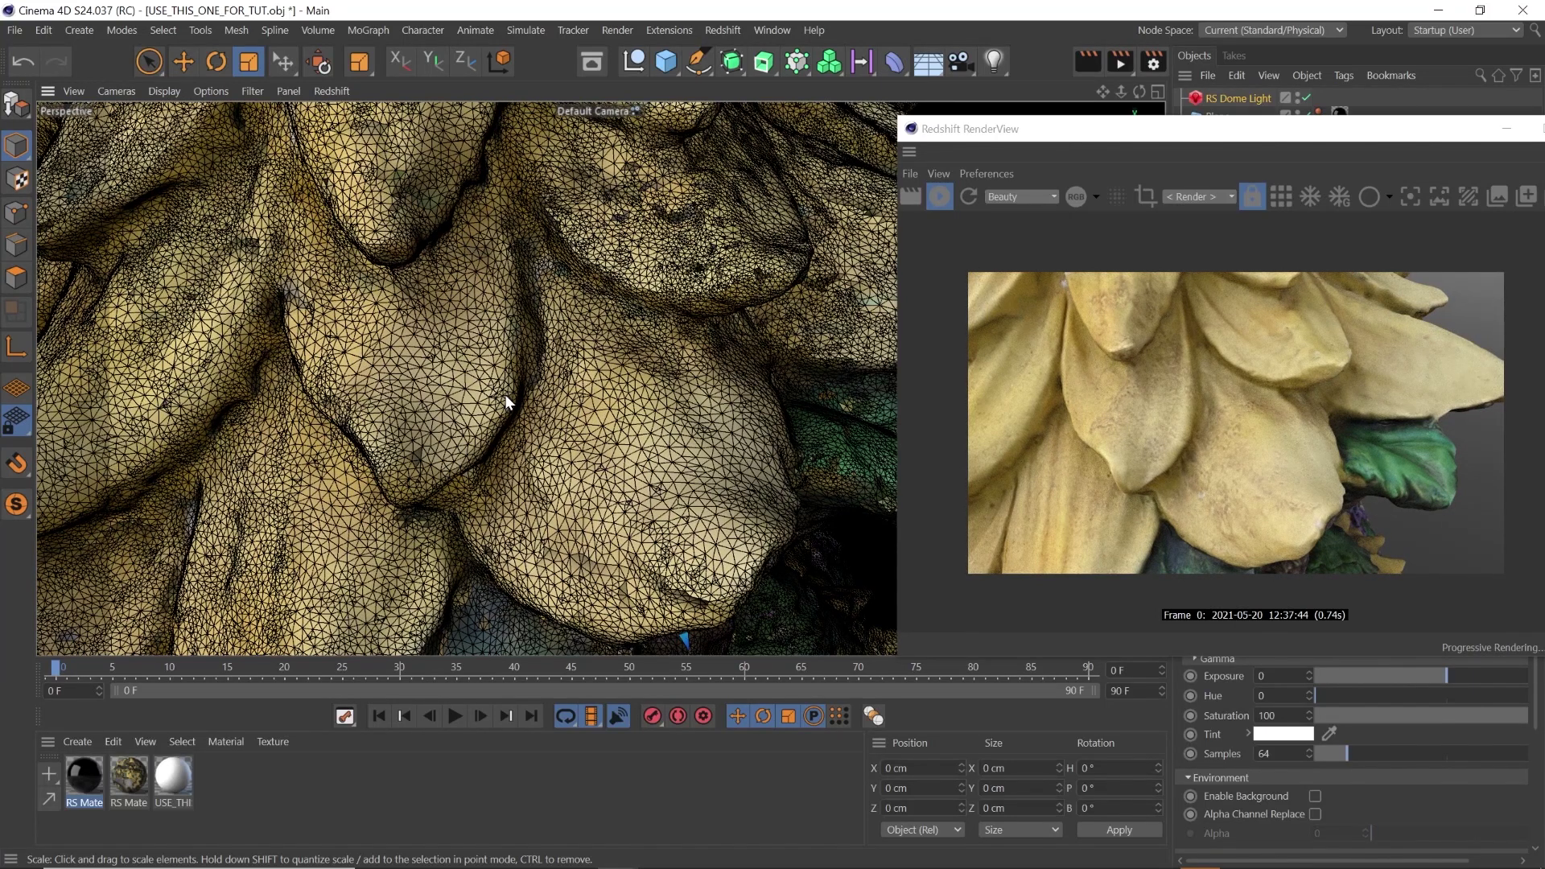
{"action": "scroll", "coordinate": [504, 394], "scroll_direction": "down", "scroll_amount": 8}
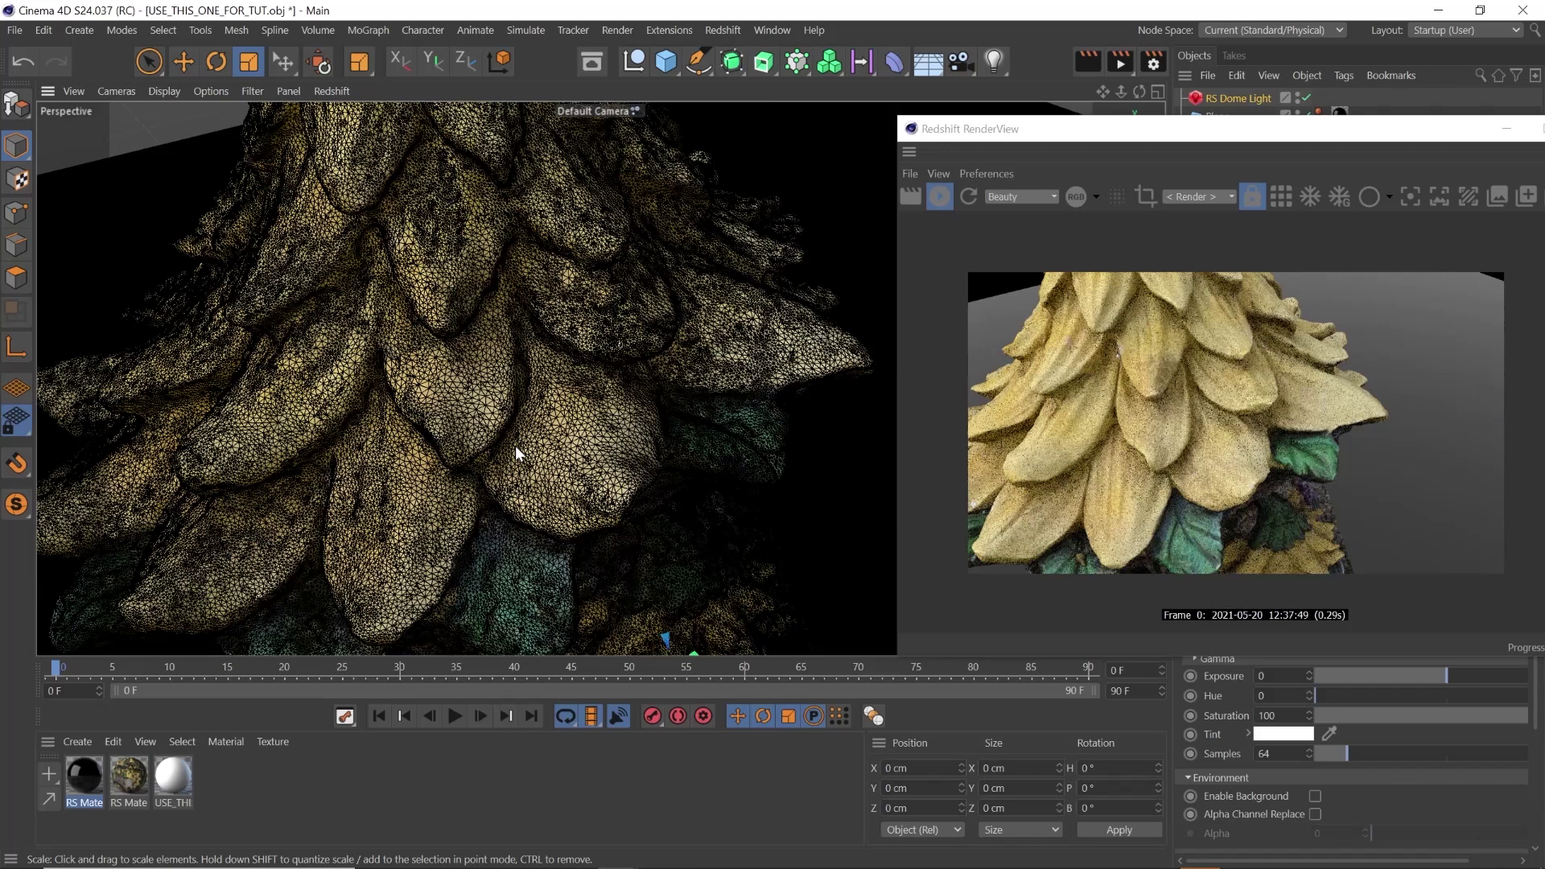
{"action": "scroll", "coordinate": [515, 446], "scroll_direction": "down", "scroll_amount": 10}
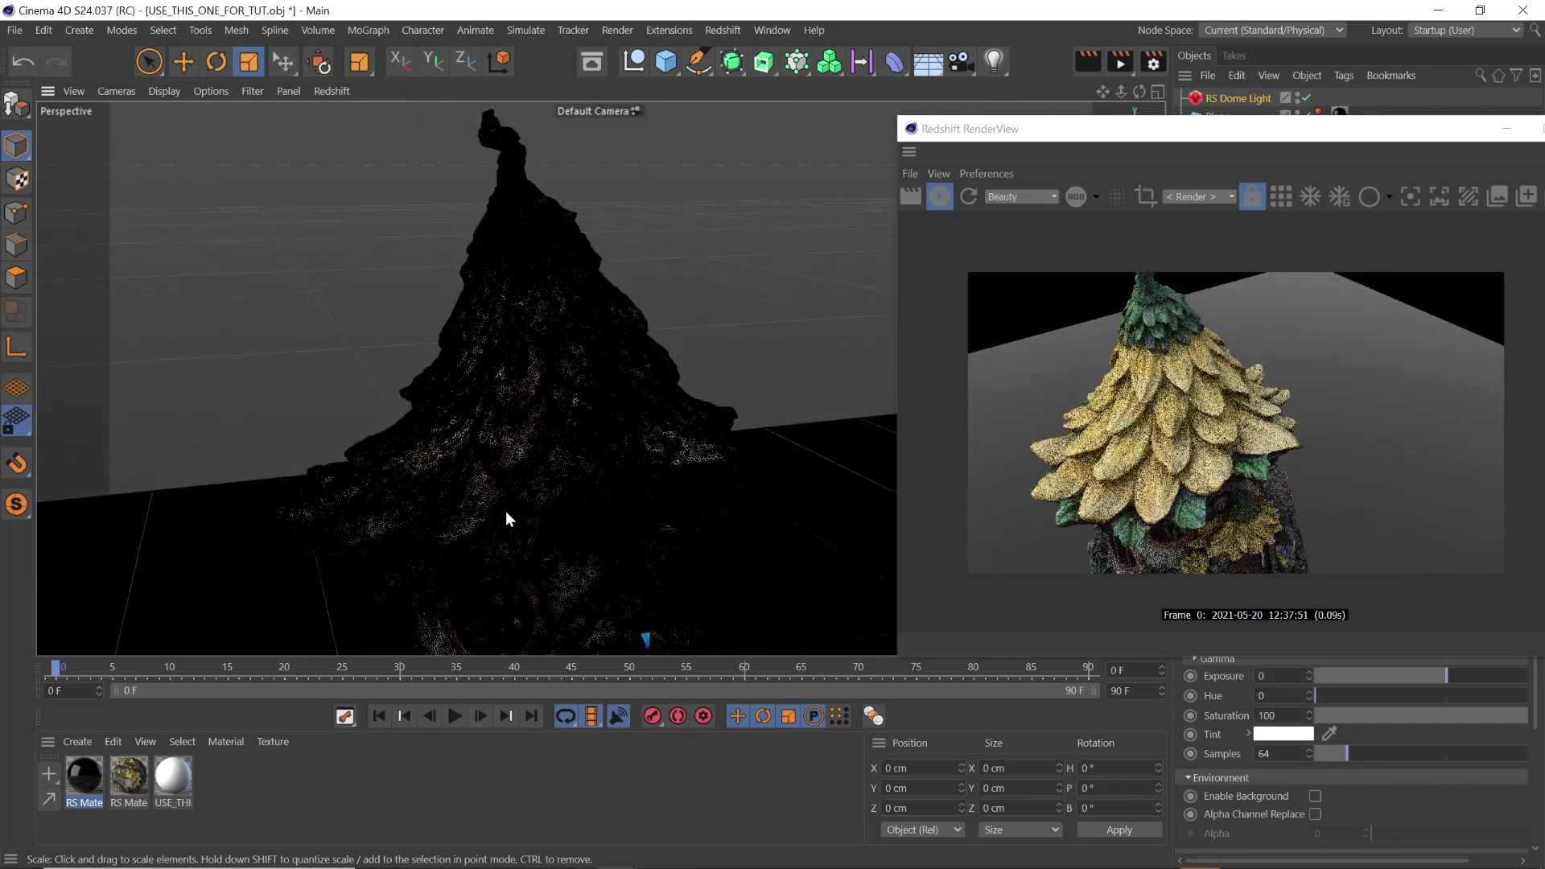
{"action": "scroll", "coordinate": [505, 510], "scroll_direction": "down", "scroll_amount": 8}
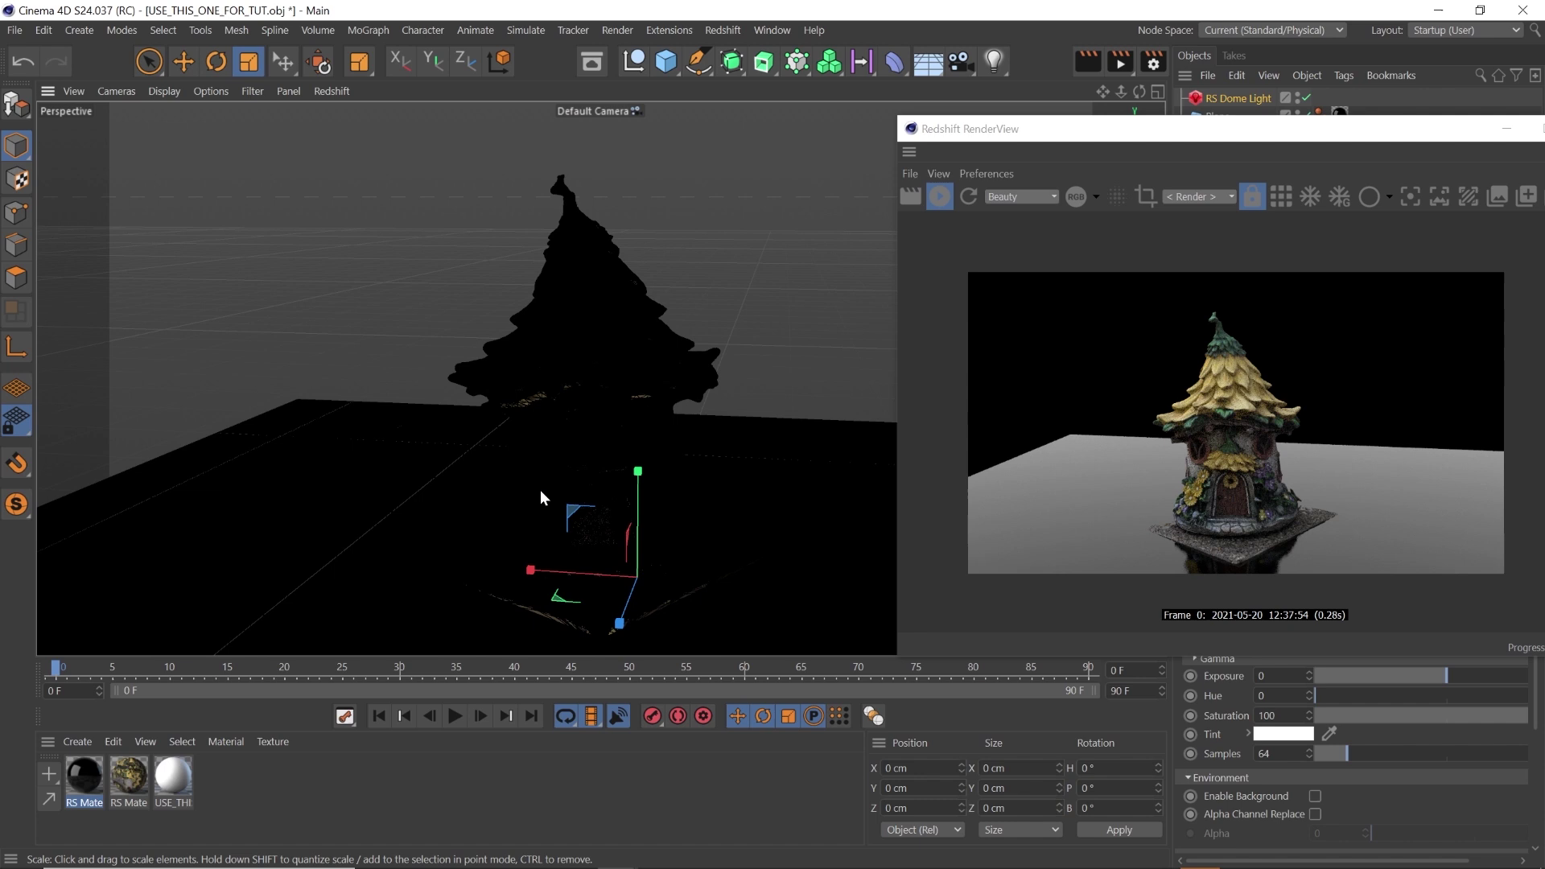
{"action": "left_click_drag", "start_coordinate": [540, 489], "coordinate": [441, 403], "text": "alt"}
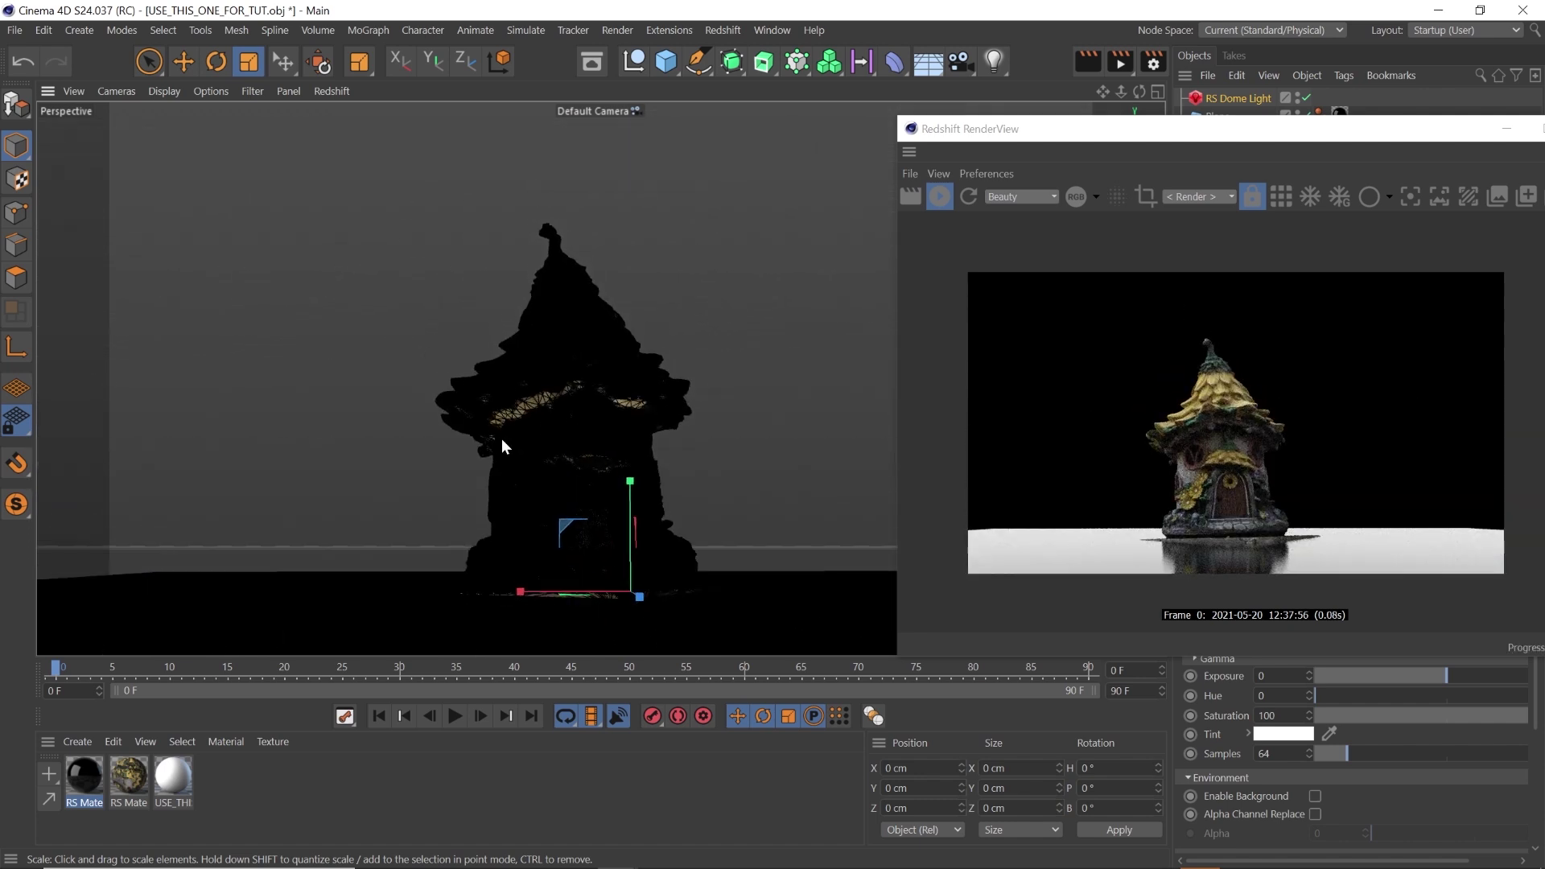
{"action": "left_click_drag", "start_coordinate": [626, 472], "coordinate": [626, 525], "text": "alt"}
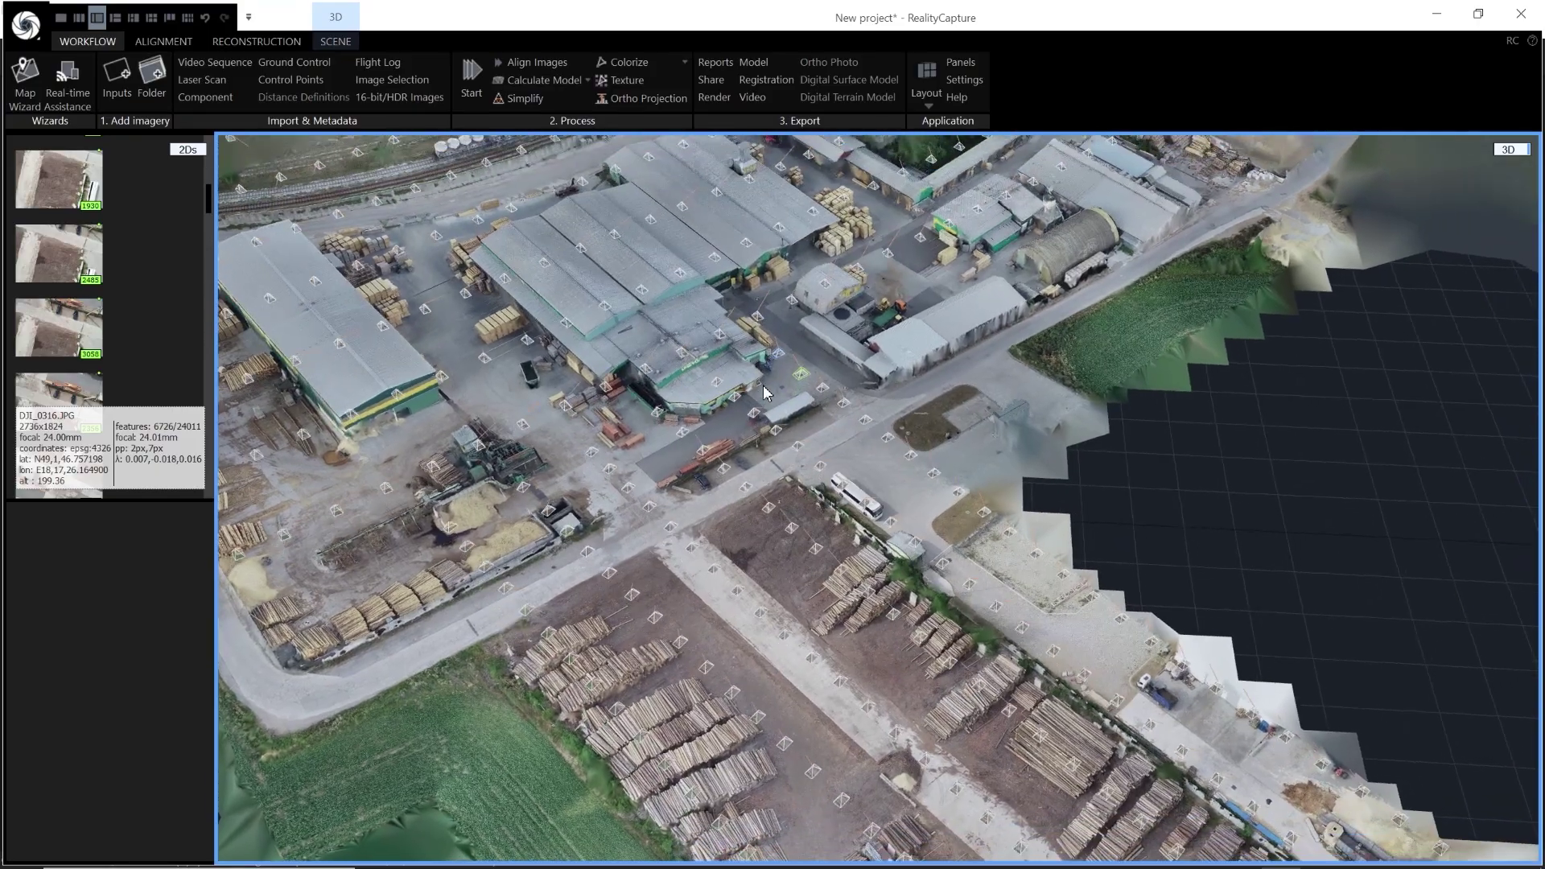
Orbit around the reconstructed aerial lumber-yard scene in RealityCapture
{"action": "left_click_drag", "start_coordinate": [763, 384], "coordinate": [889, 360]}
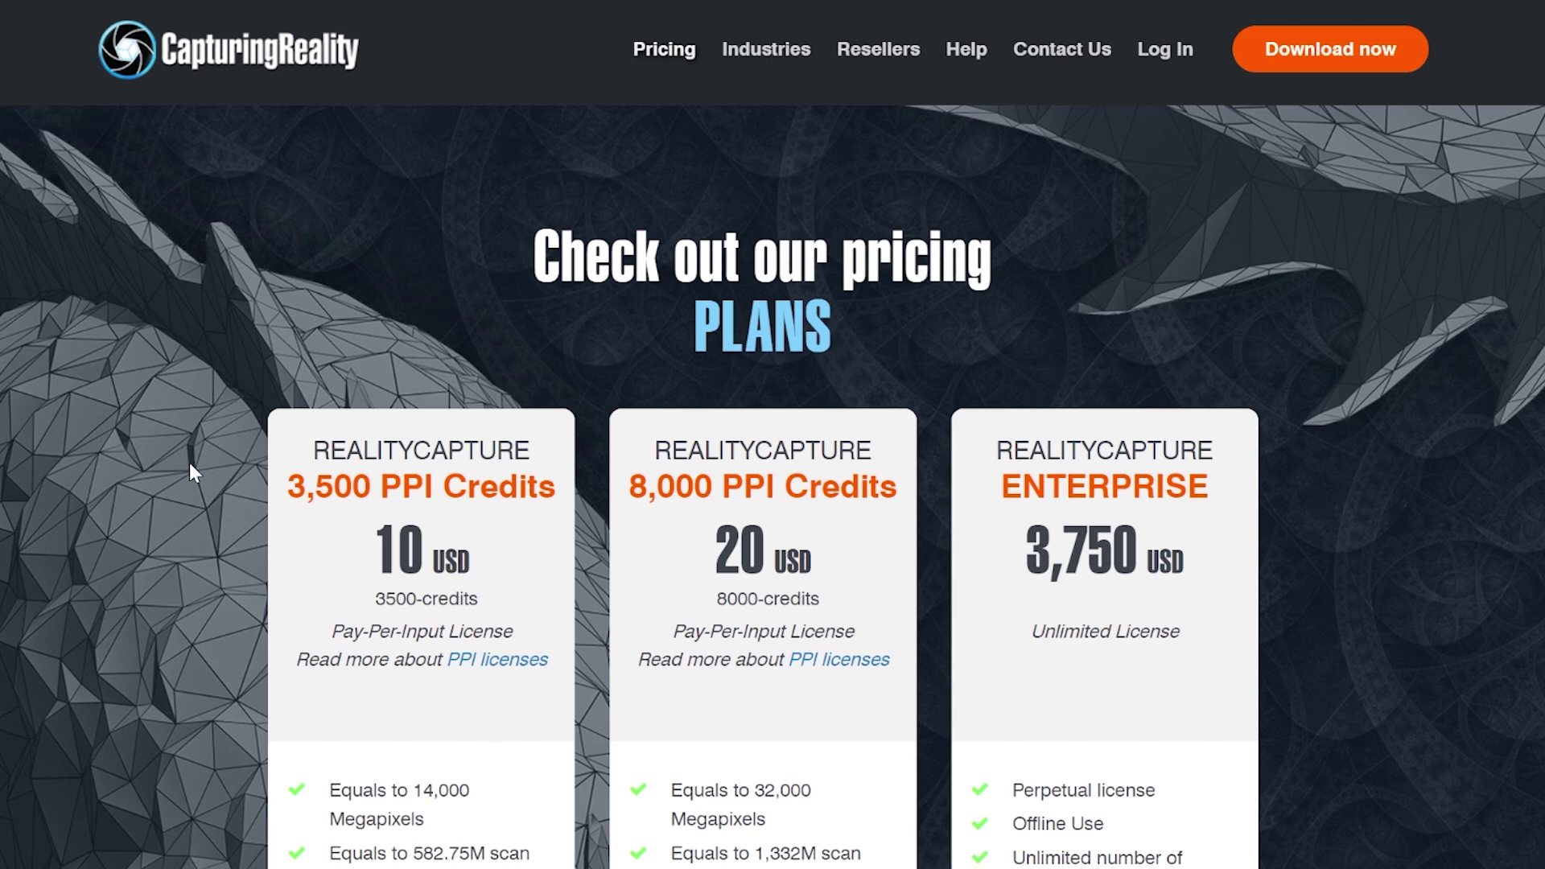
Scroll the PPI licensing page down to the PPI Cost Calculator
{"action": "scroll", "coordinate": [103, 449], "scroll_direction": "down", "scroll_amount": 2}
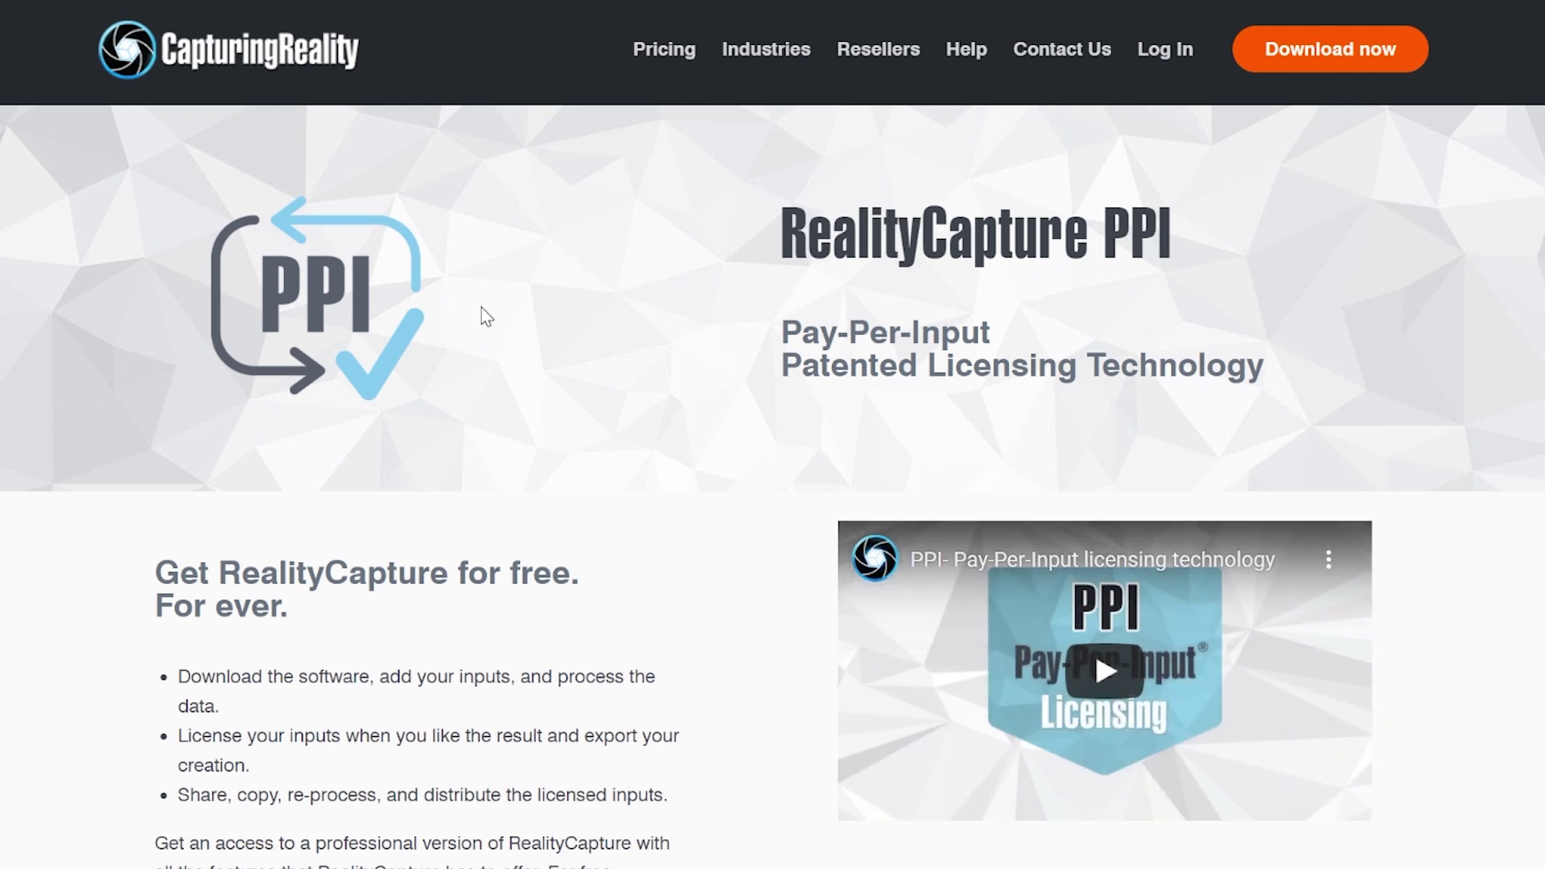
{"action": "scroll", "coordinate": [137, 388], "scroll_direction": "down", "scroll_amount": 3}
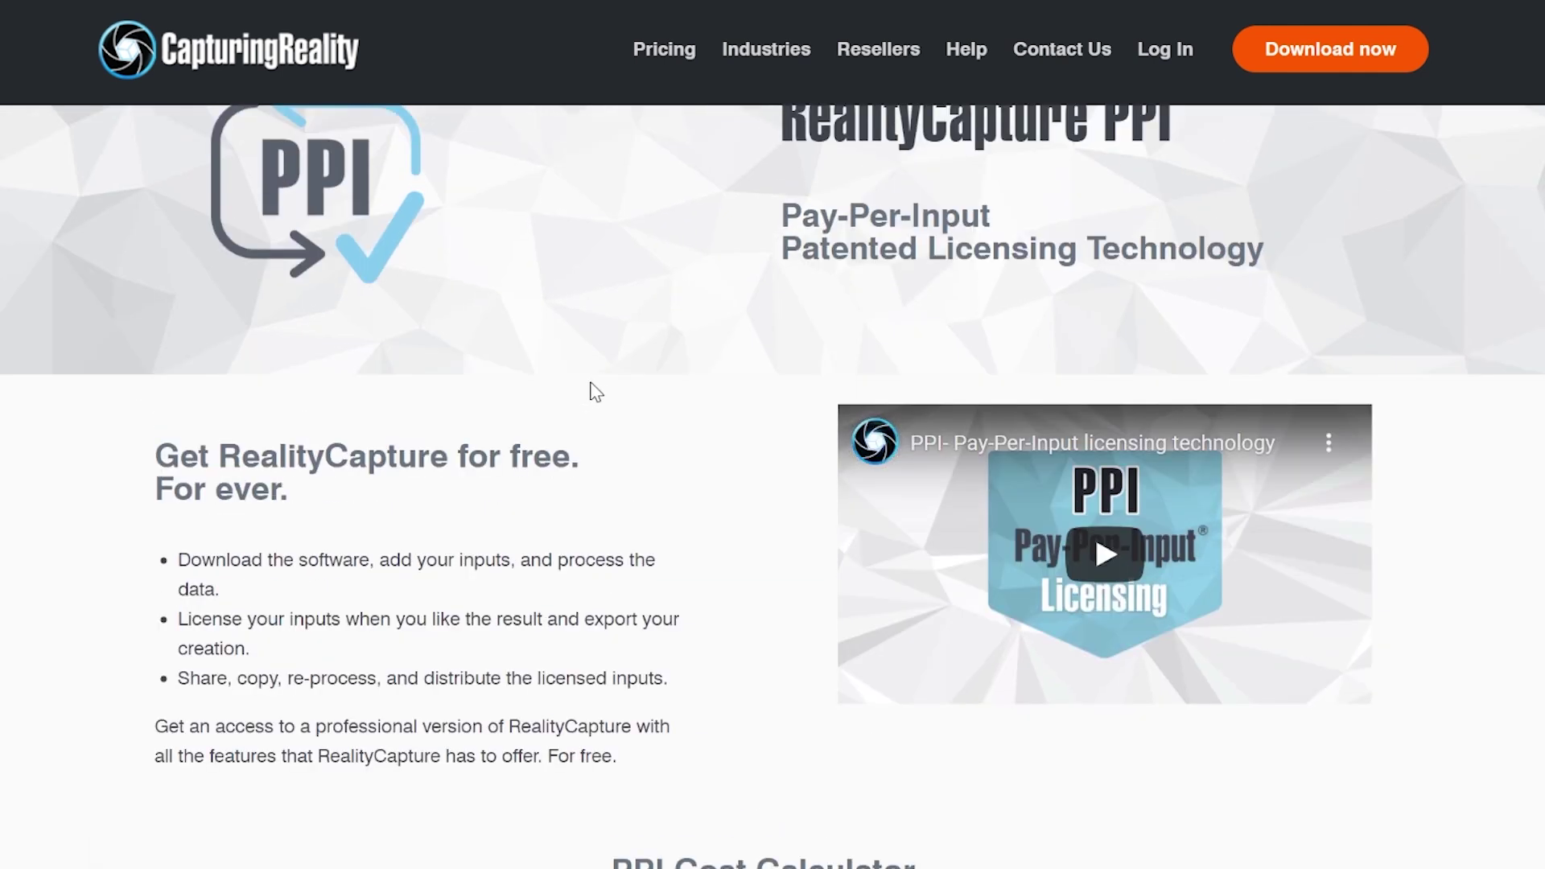
{"action": "scroll", "coordinate": [596, 392], "scroll_direction": "down", "scroll_amount": 2}
{"action": "scroll", "coordinate": [27, 469], "scroll_direction": "up", "scroll_amount": 1}
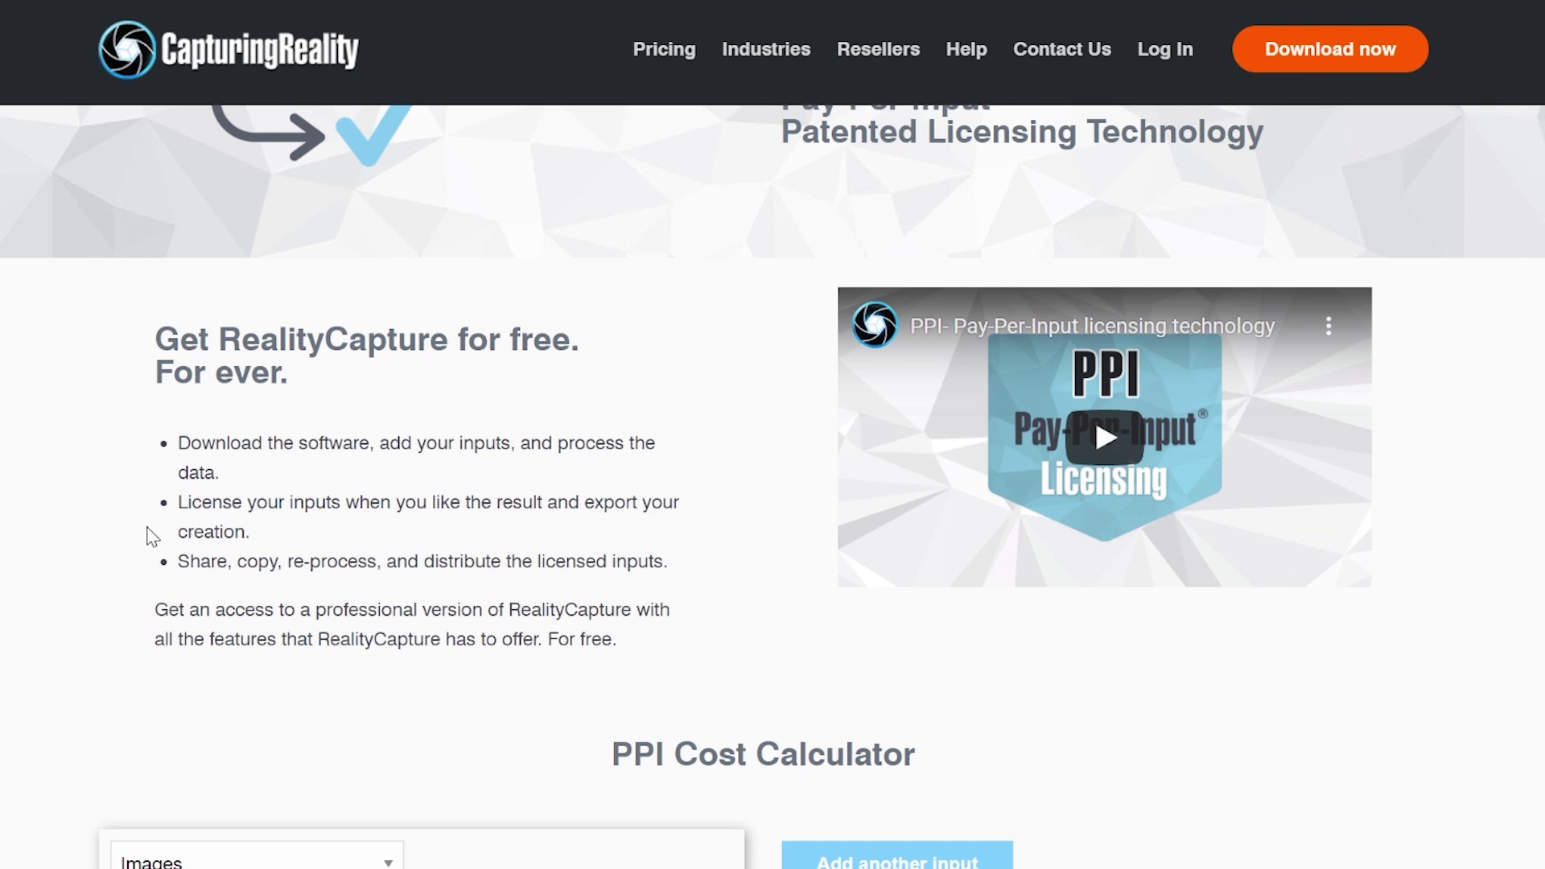
{"action": "scroll", "coordinate": [100, 552], "scroll_direction": "up", "scroll_amount": 1}
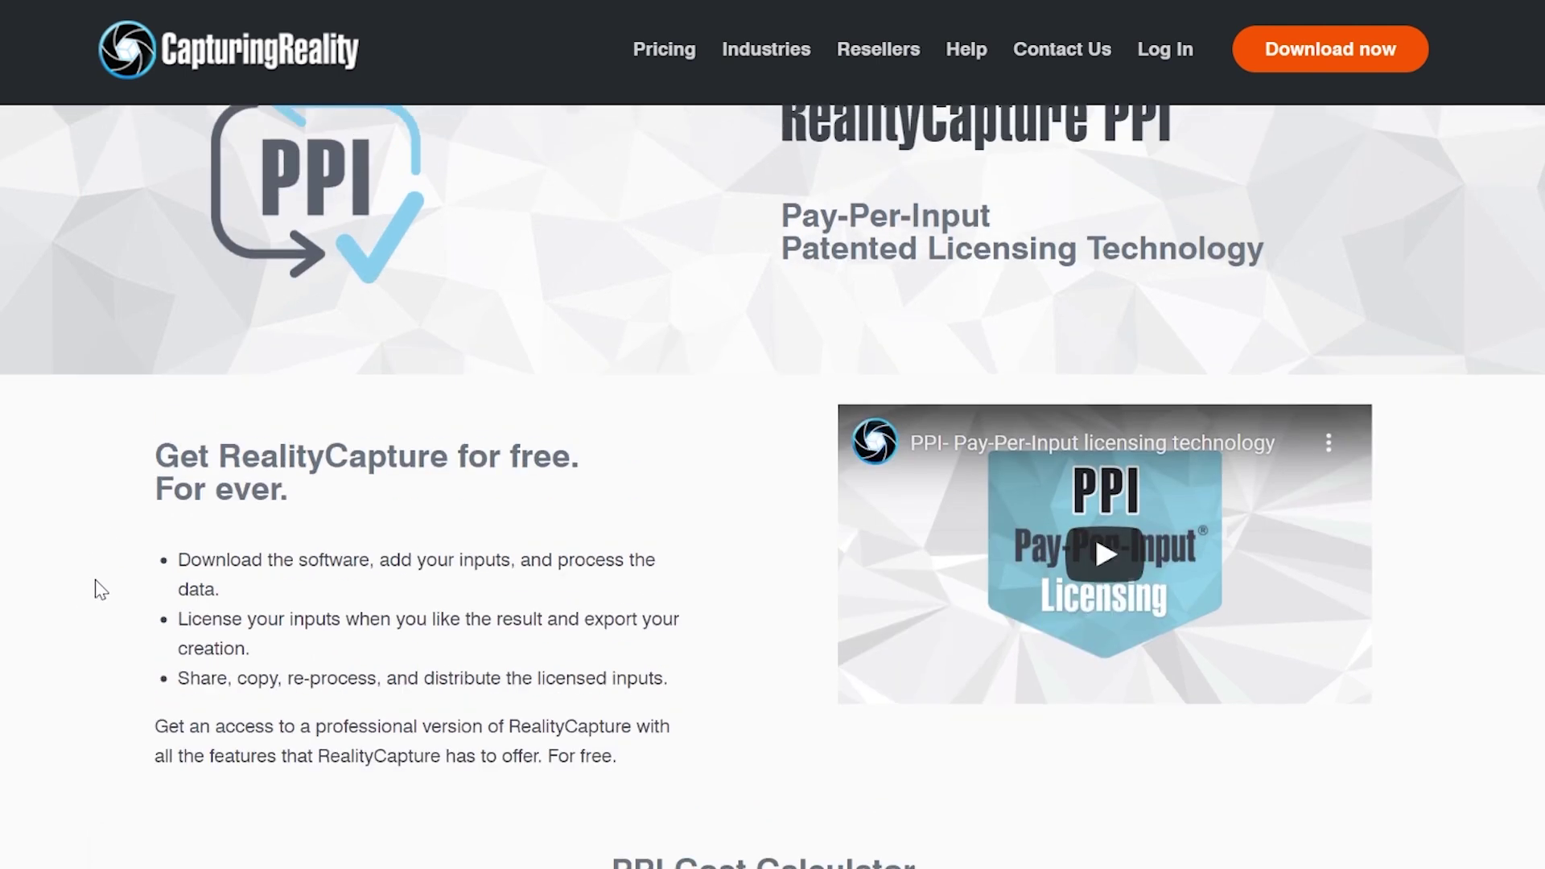
{"action": "scroll", "coordinate": [95, 581], "scroll_direction": "down", "scroll_amount": 1}
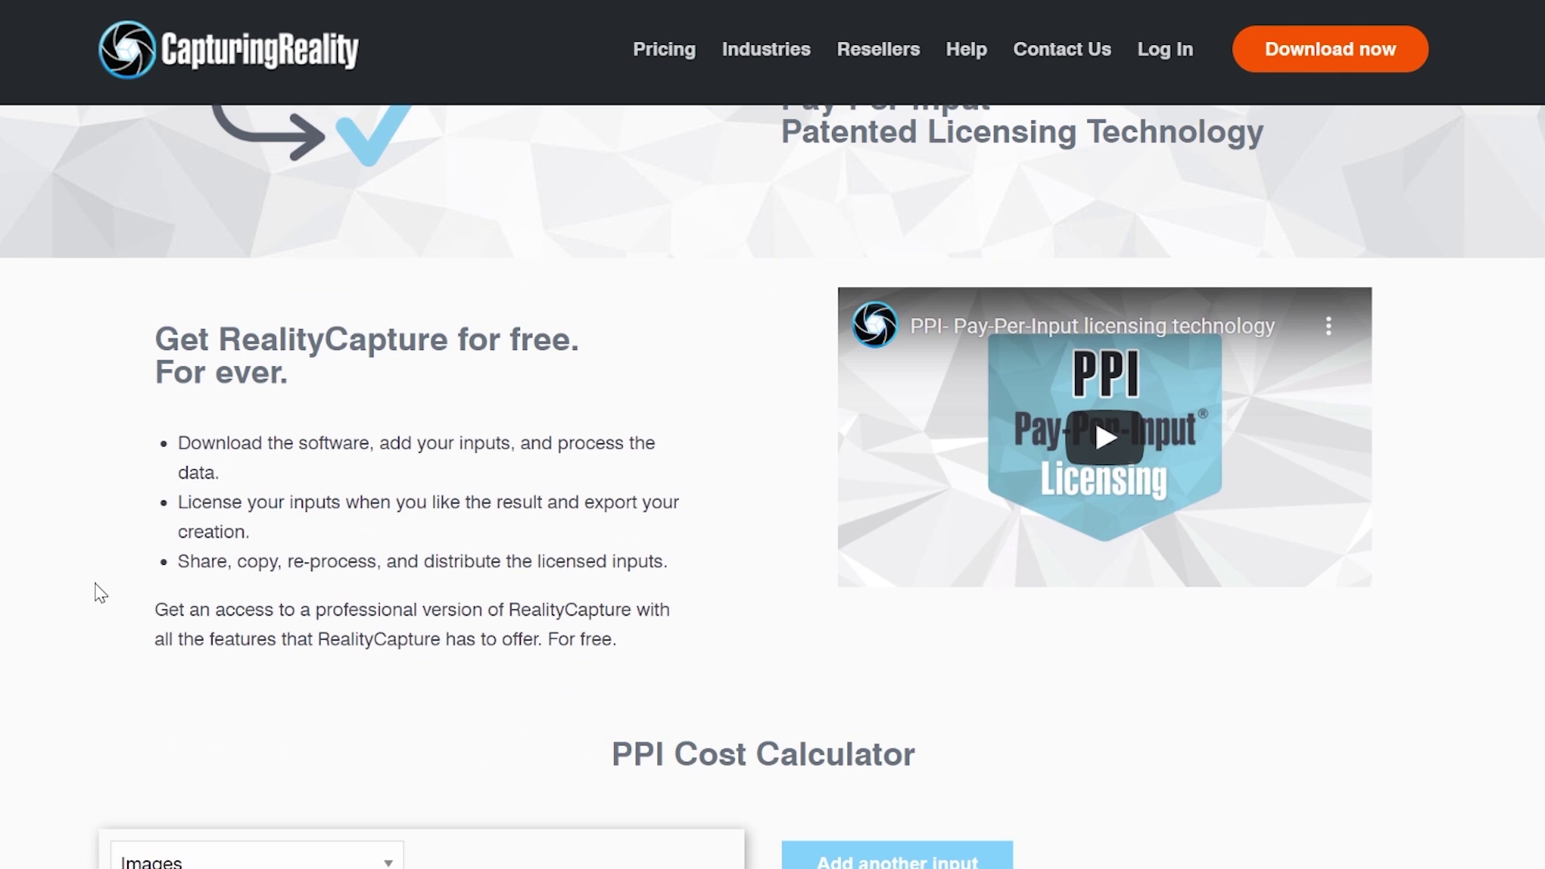
{"action": "scroll", "coordinate": [59, 578], "scroll_direction": "down", "scroll_amount": 1}
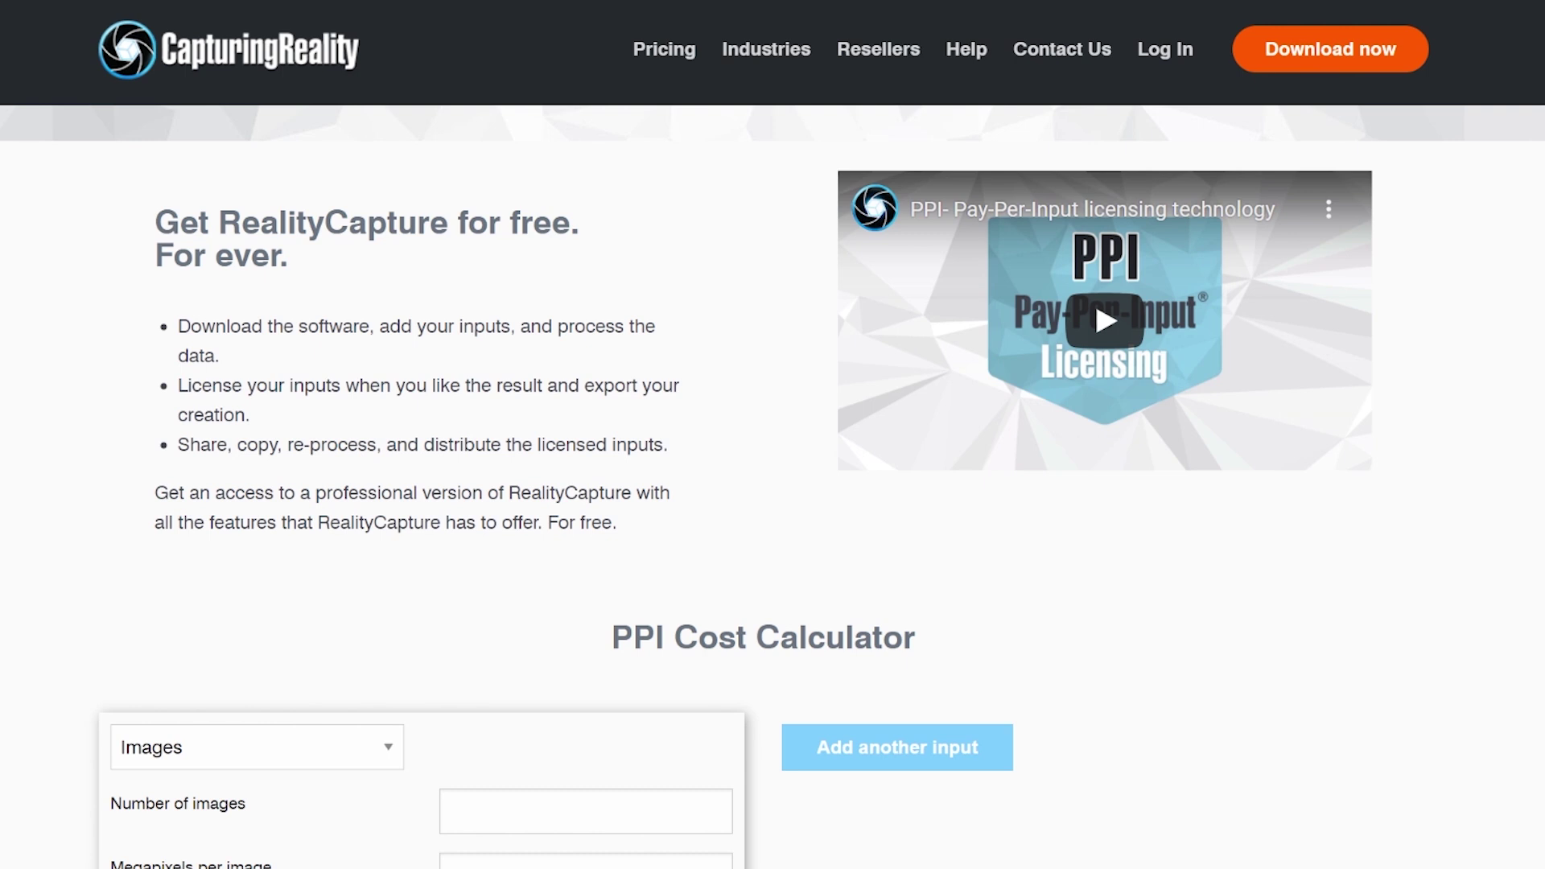
Price 50 images at 21 megapixels in the PPI Cost Calculator: $0.66, 263 PPI Credits
{"action": "scroll", "coordinate": [62, 510], "scroll_direction": "down", "scroll_amount": 3}
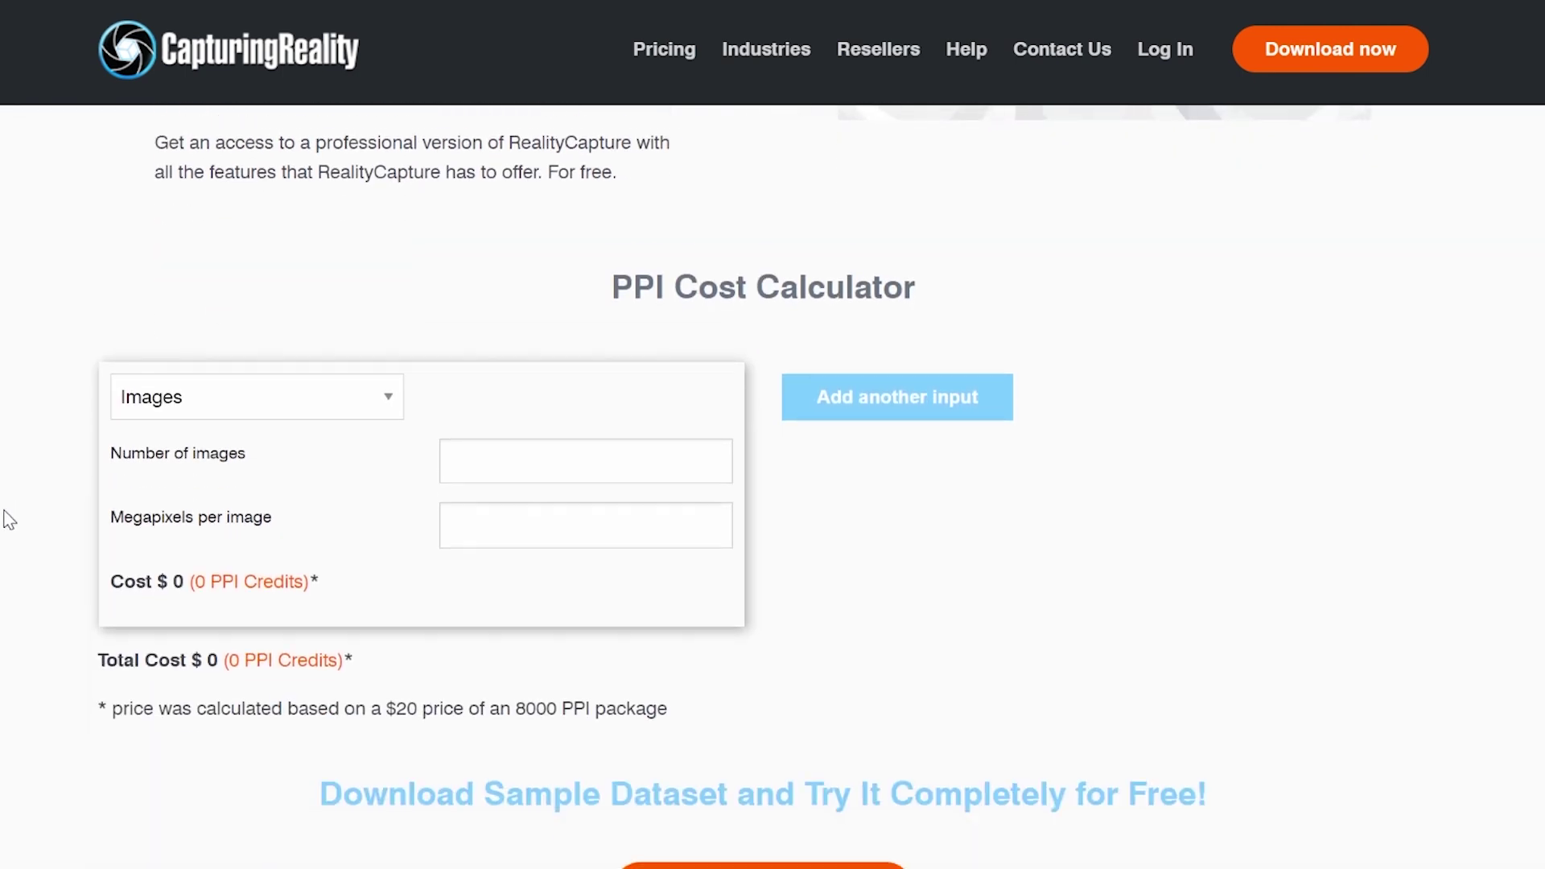
{"action": "left_click", "coordinate": [451, 460]}
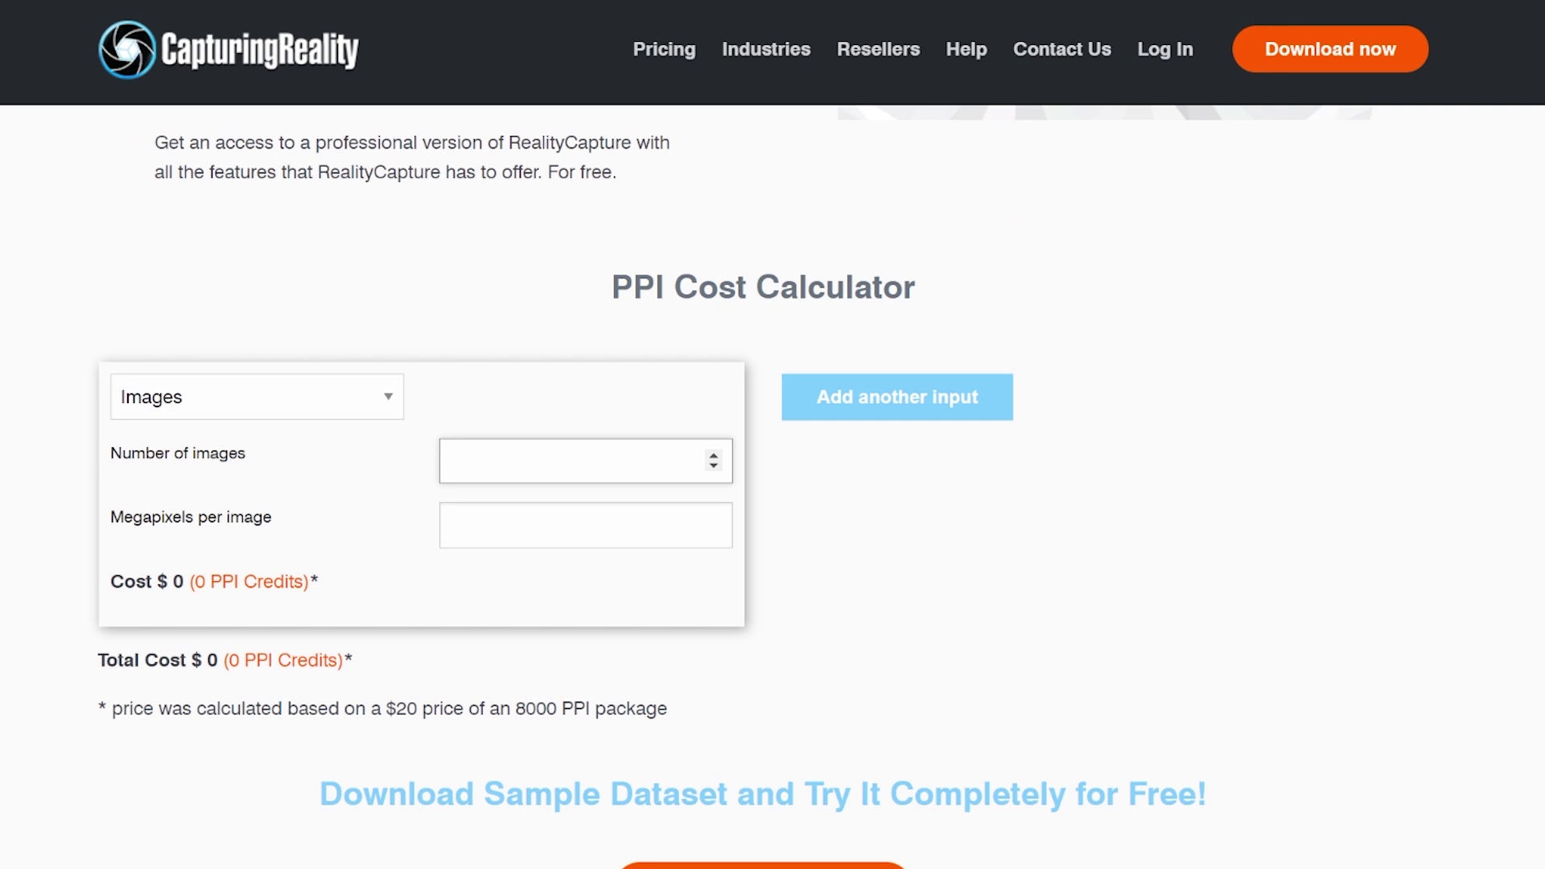
{"action": "type", "text": "50"}
{"action": "left_click", "coordinate": [450, 524]}
{"action": "type", "text": "21"}
{"action": "left_click", "coordinate": [360, 555]}
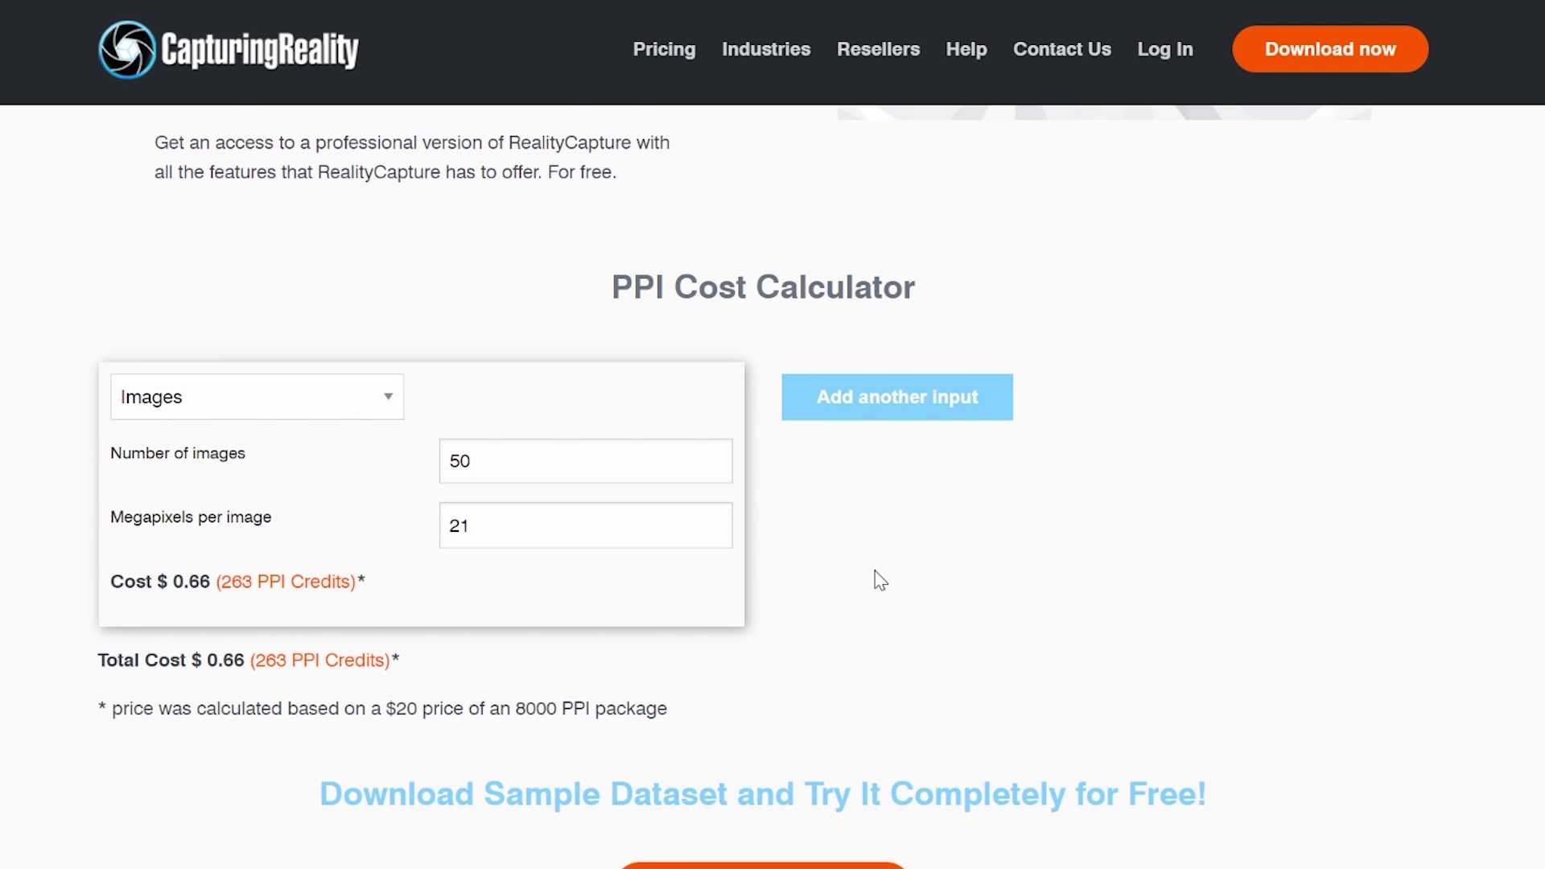
{"action": "scroll", "coordinate": [987, 578], "scroll_direction": "down", "scroll_amount": 9}
Scroll through the free sample datasets, support tips and CLI sample scripts
{"action": "scroll", "coordinate": [987, 578], "scroll_direction": "down", "scroll_amount": 2}
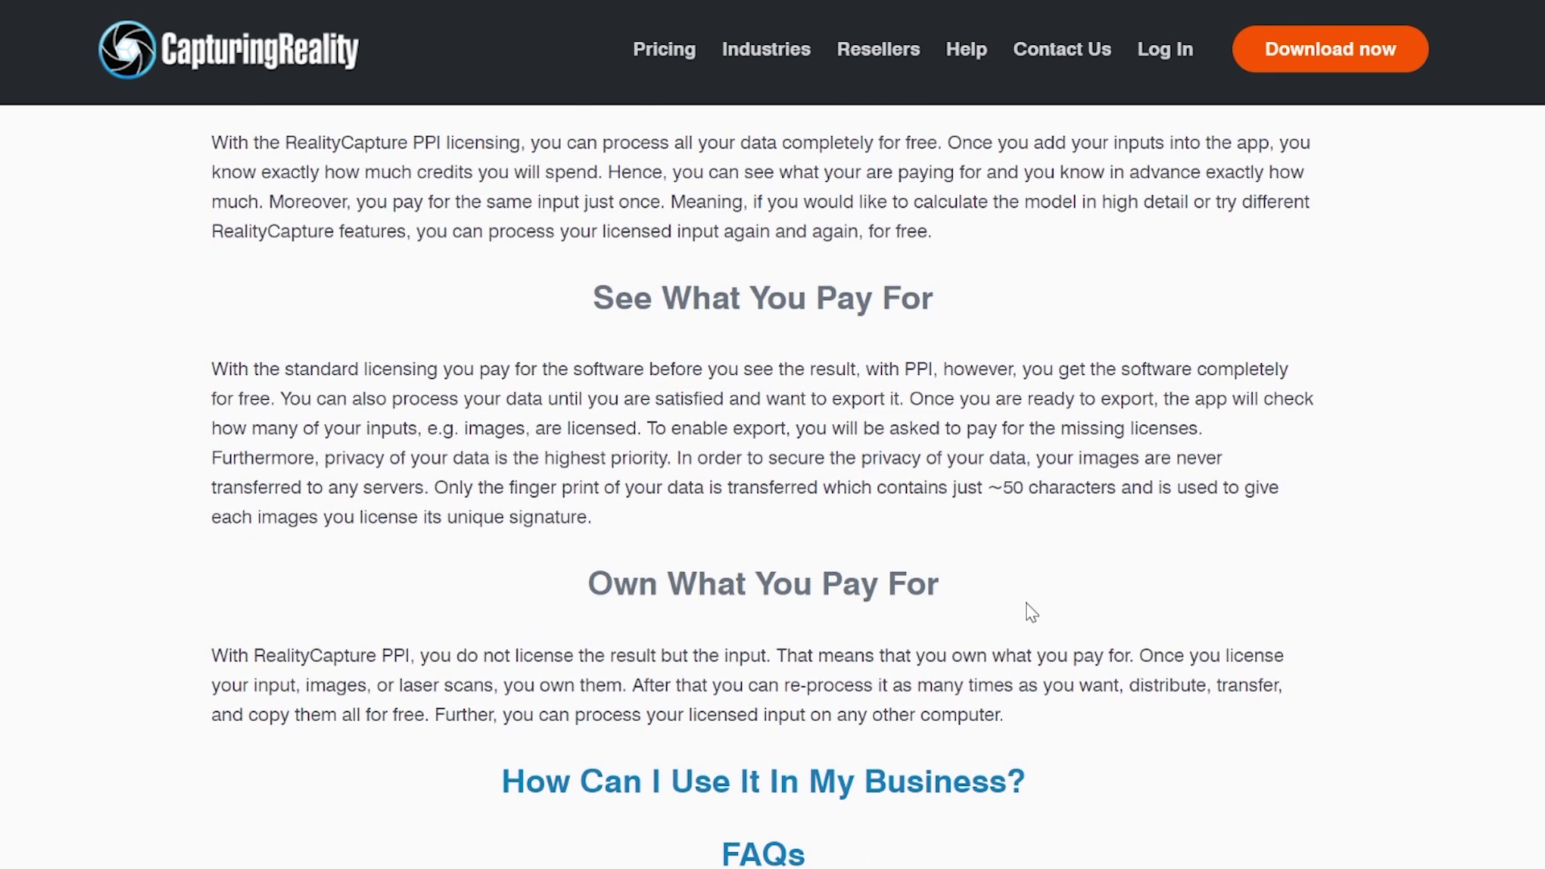
{"action": "scroll", "coordinate": [1080, 628], "scroll_direction": "down", "scroll_amount": 3}
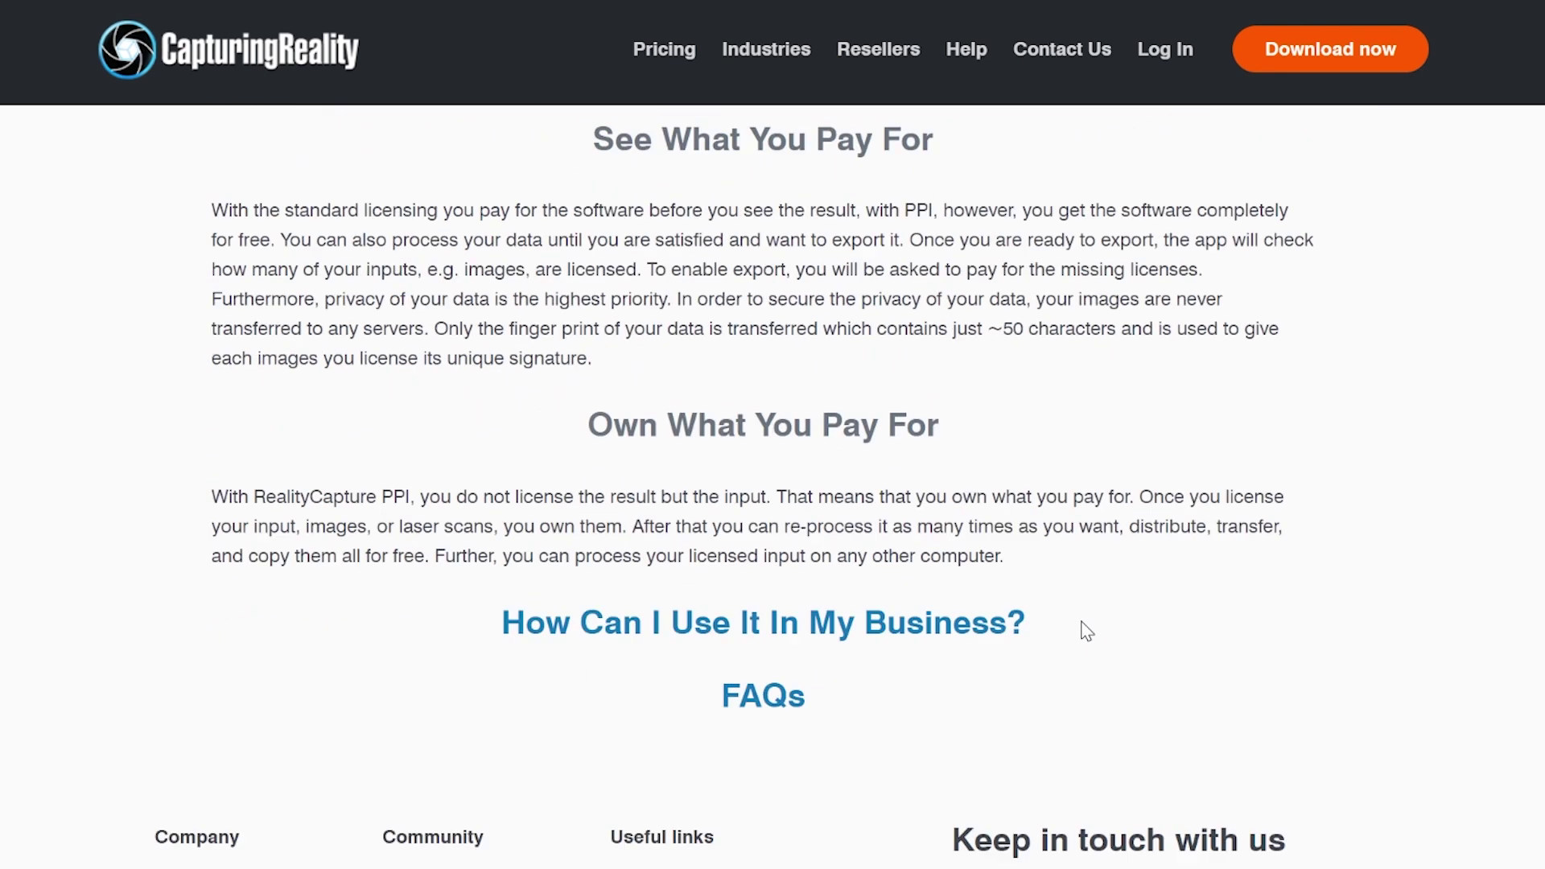
{"action": "scroll", "coordinate": [902, 639], "scroll_direction": "up", "scroll_amount": 11}
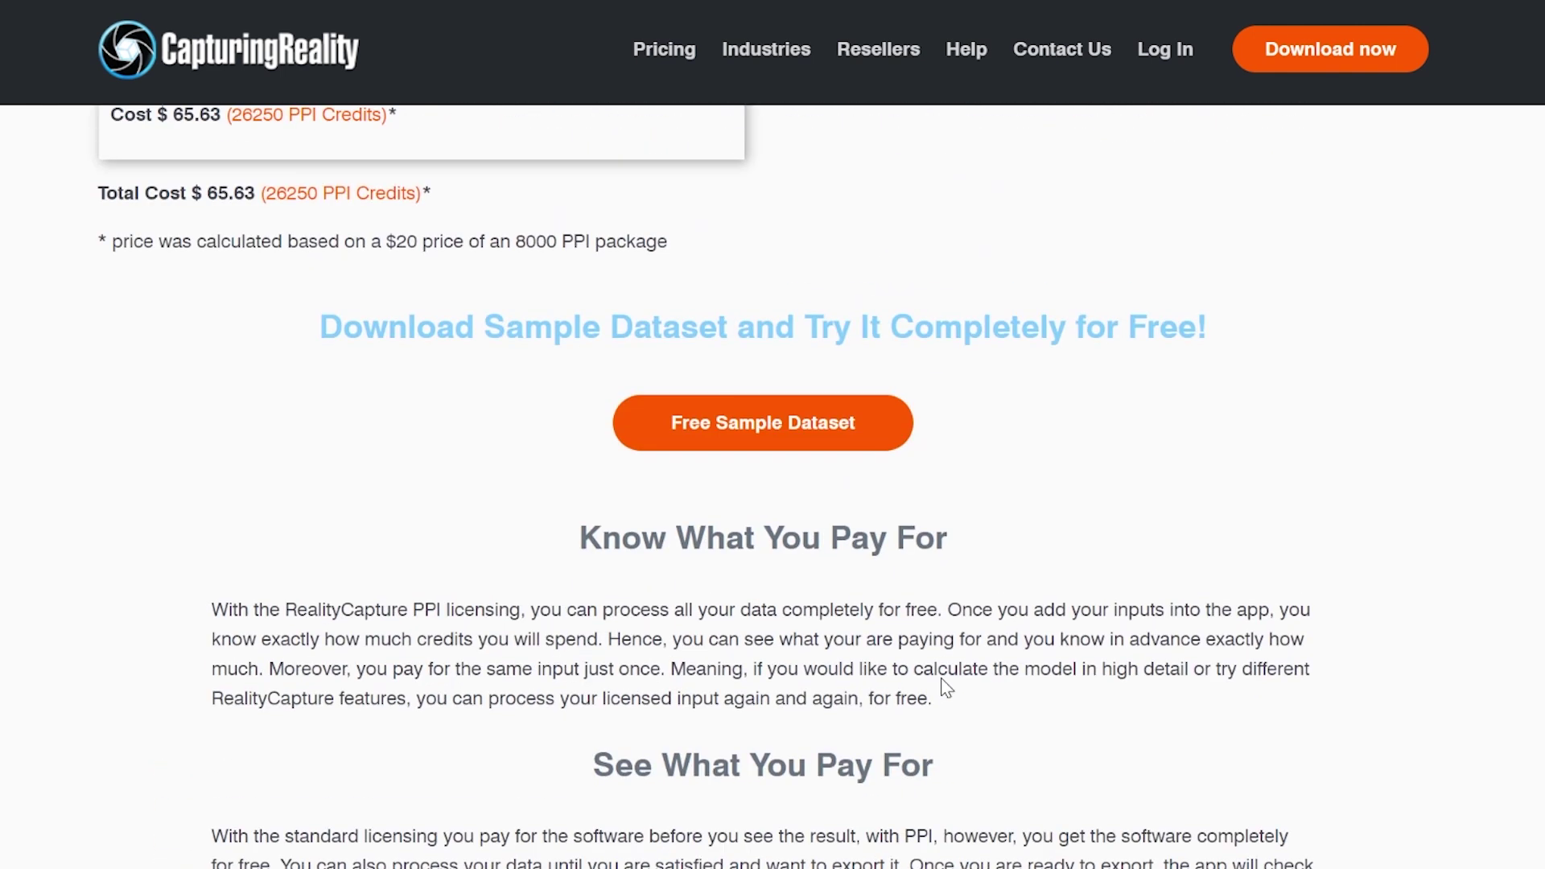
{"action": "scroll", "coordinate": [1159, 510], "scroll_direction": "up", "scroll_amount": 8}
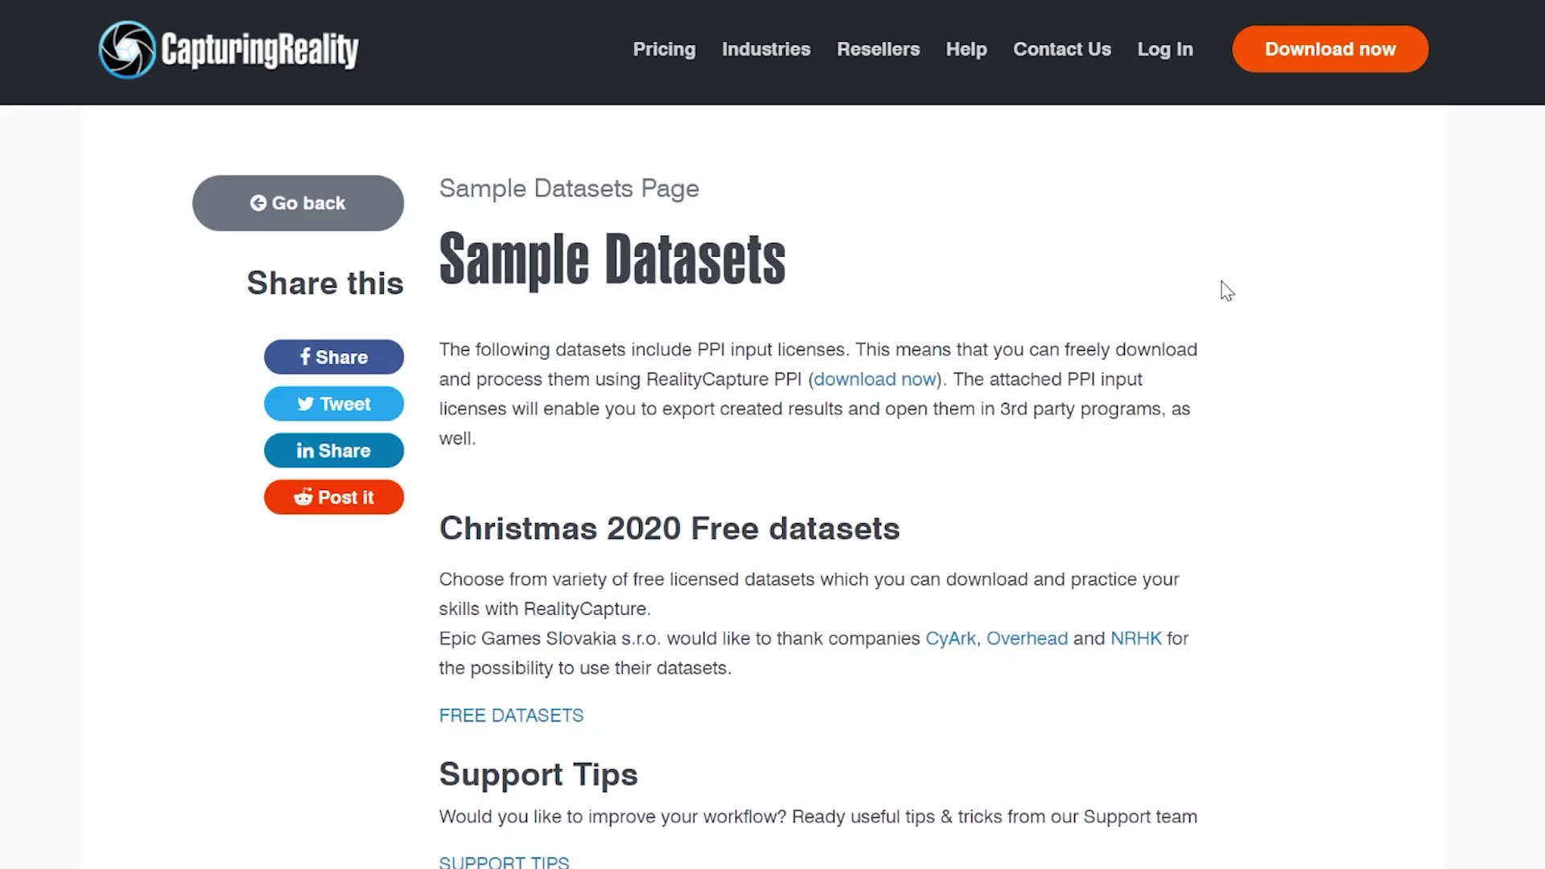
{"action": "scroll", "coordinate": [1223, 290], "scroll_direction": "down", "scroll_amount": 4}
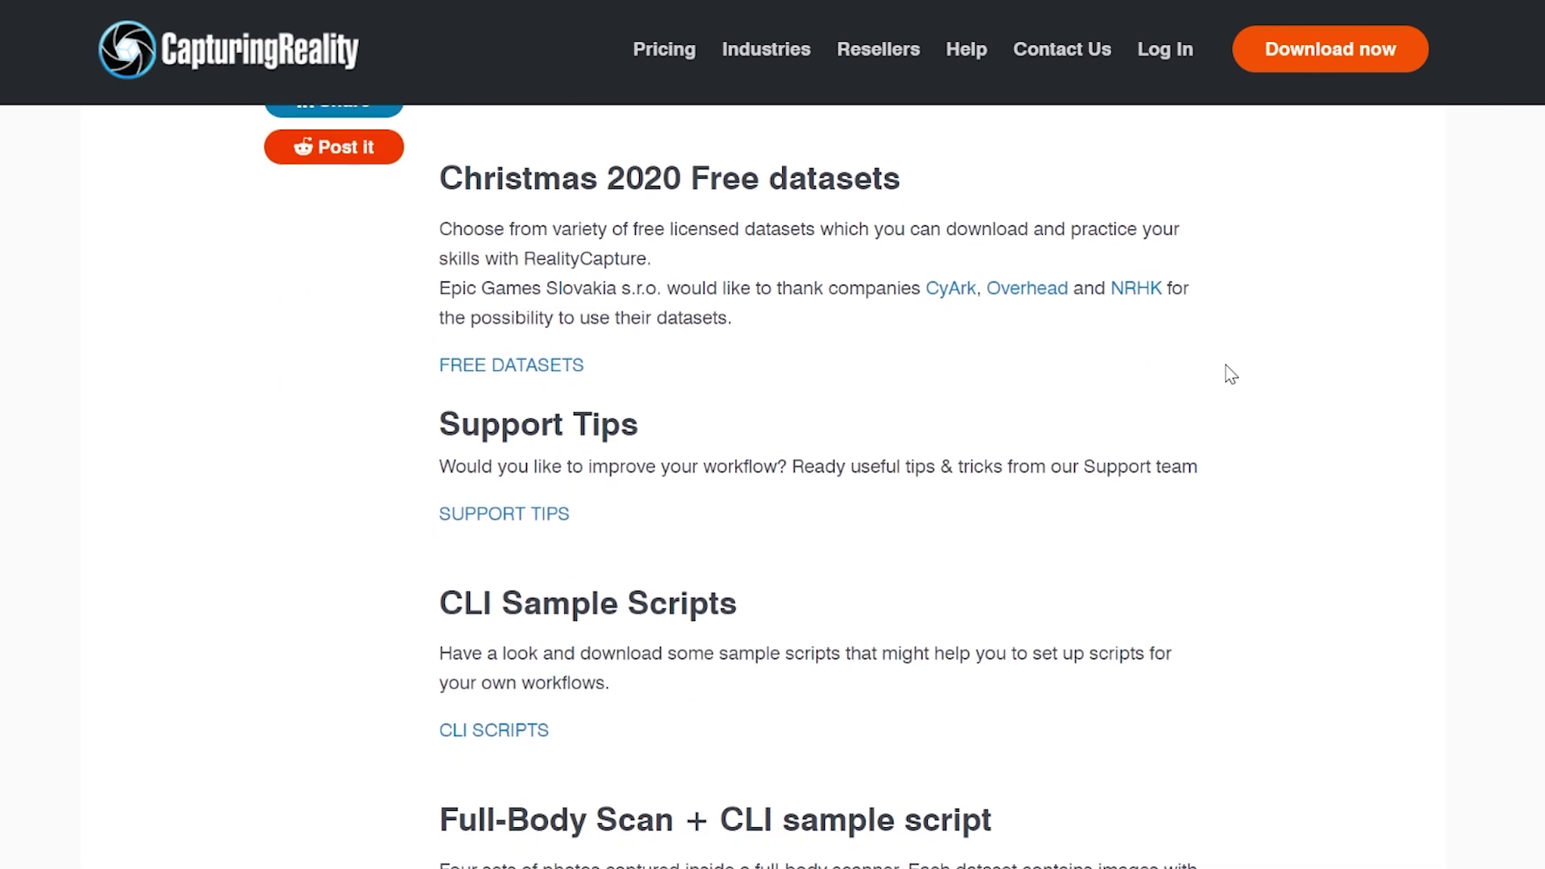
{"action": "scroll", "coordinate": [1231, 374], "scroll_direction": "down", "scroll_amount": 1}
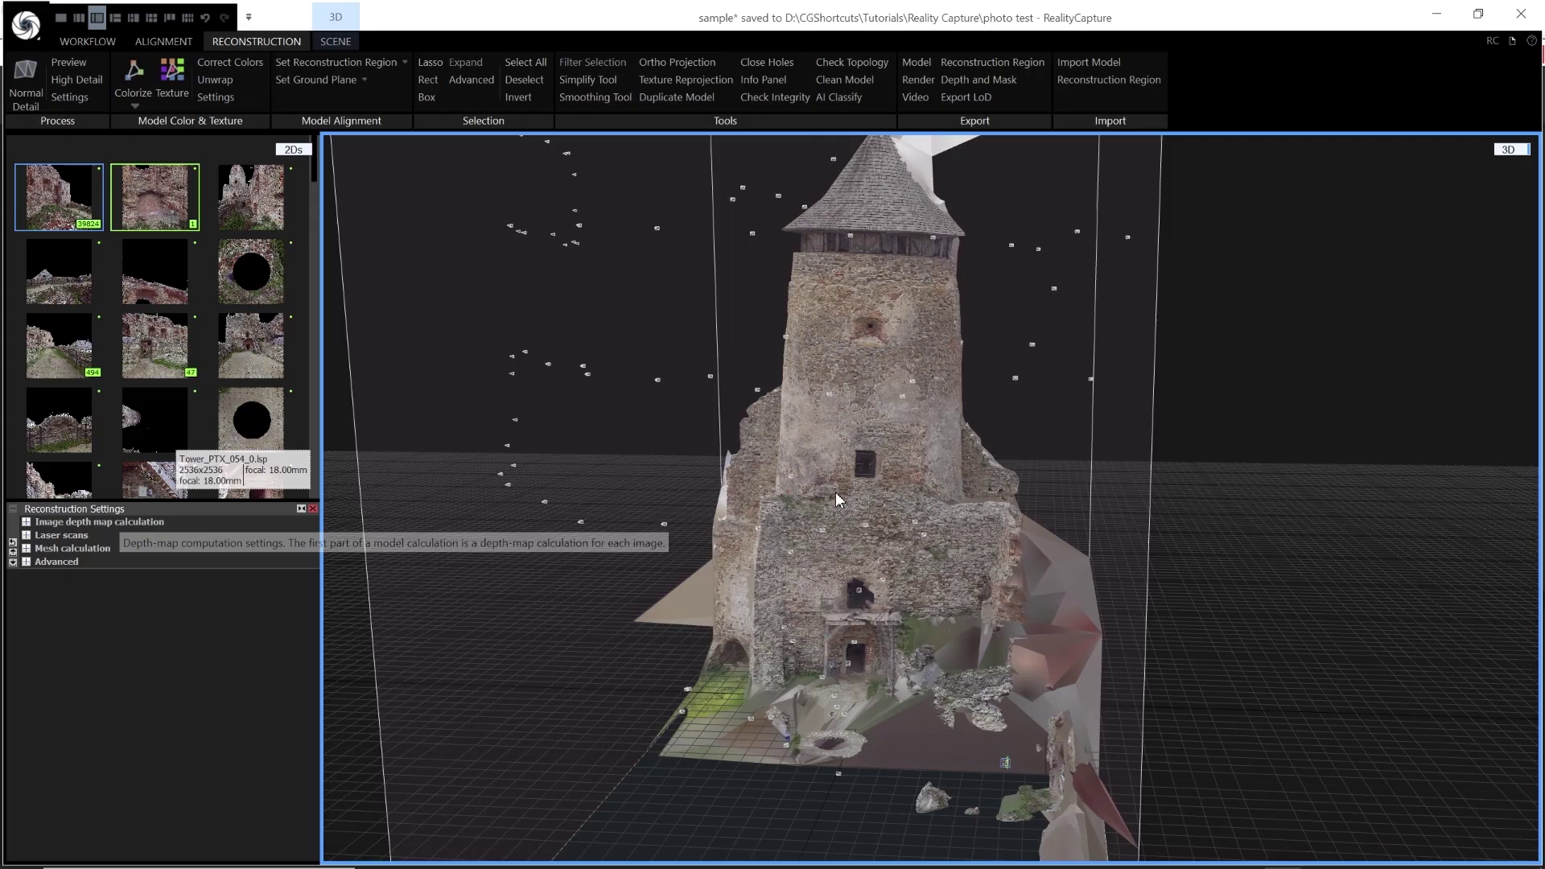
{"action": "left_click_drag", "start_coordinate": [835, 491], "coordinate": [857, 519]}
{"action": "scroll", "coordinate": [905, 475], "scroll_direction": "up", "scroll_amount": 8}
{"action": "left_click_drag", "start_coordinate": [832, 510], "coordinate": [1059, 524]}
{"action": "scroll", "coordinate": [1030, 531], "scroll_direction": "down", "scroll_amount": 10}
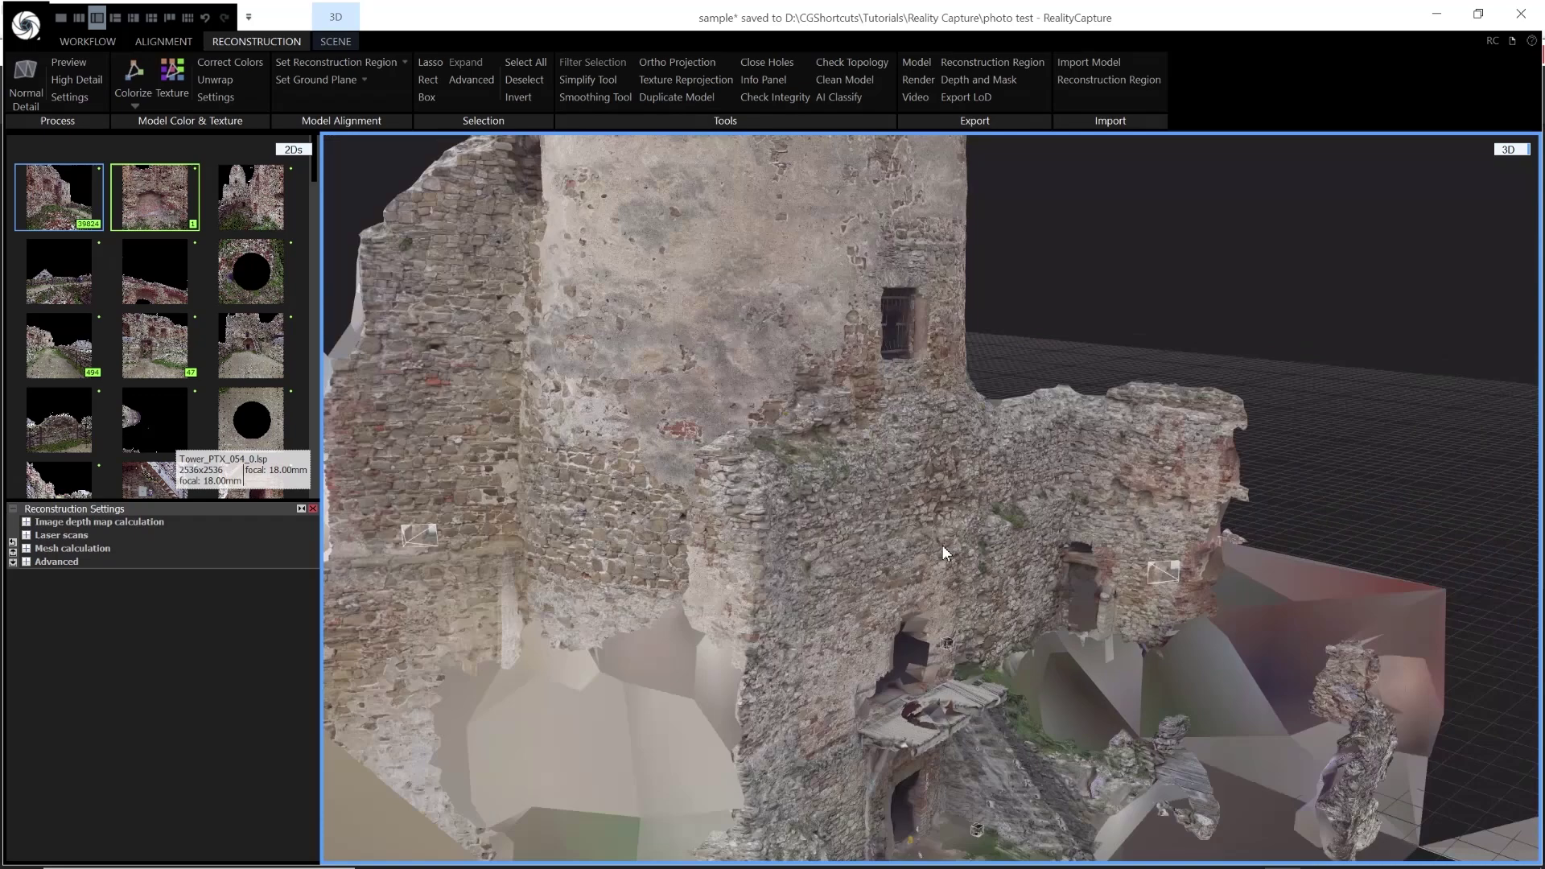